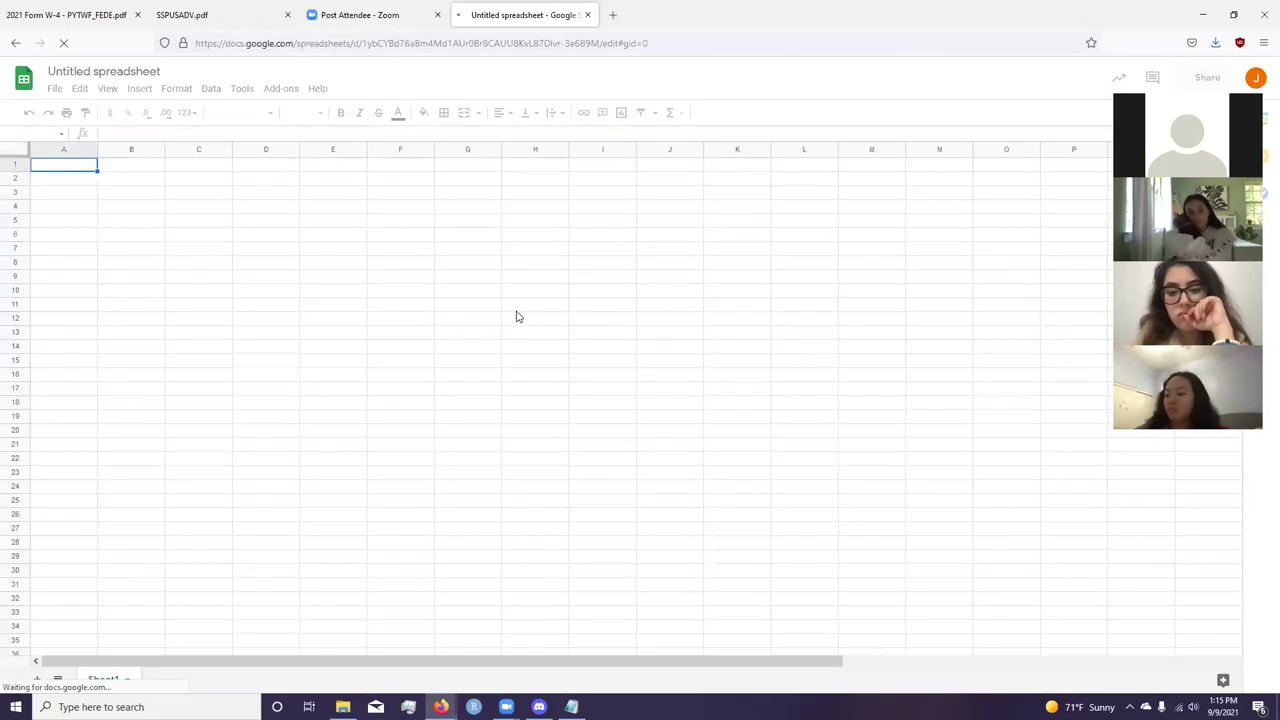
Step: Check the homework question's voltage table, then return to the blank spreadsheet and enter the header Voltage in cell A1
key("alt+Tab")
key("Tab")
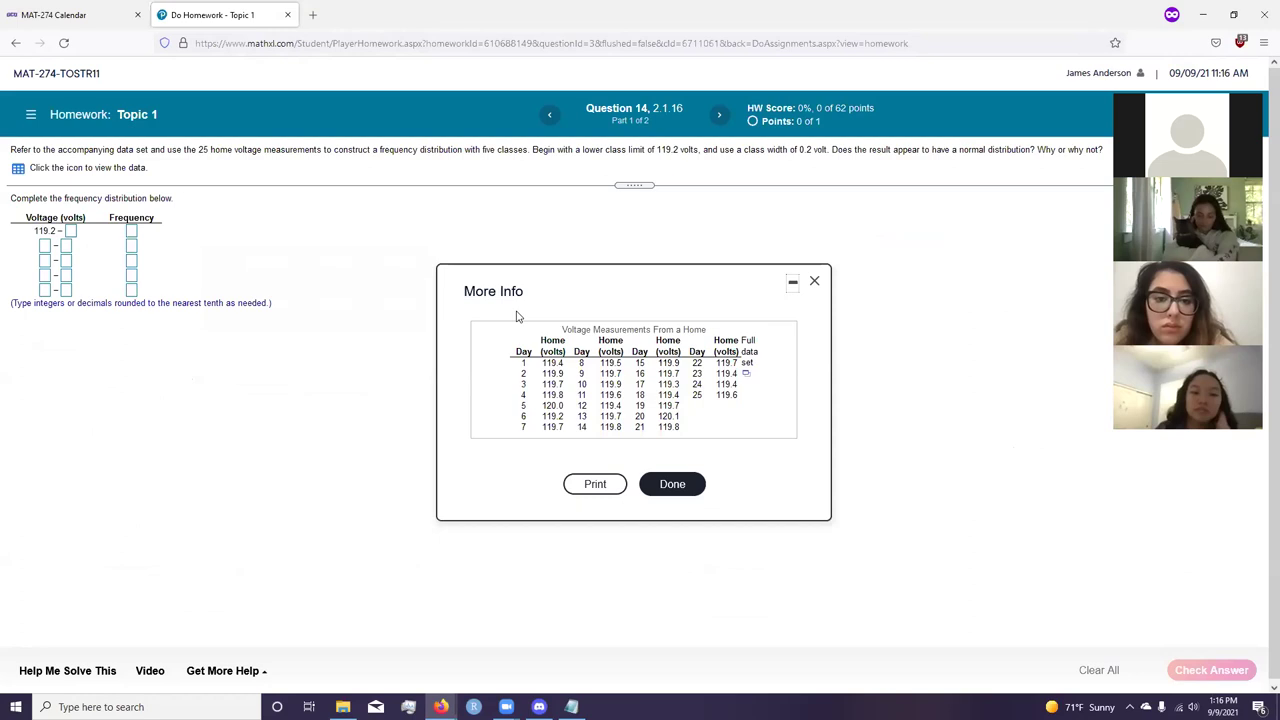
key("alt+Tab")
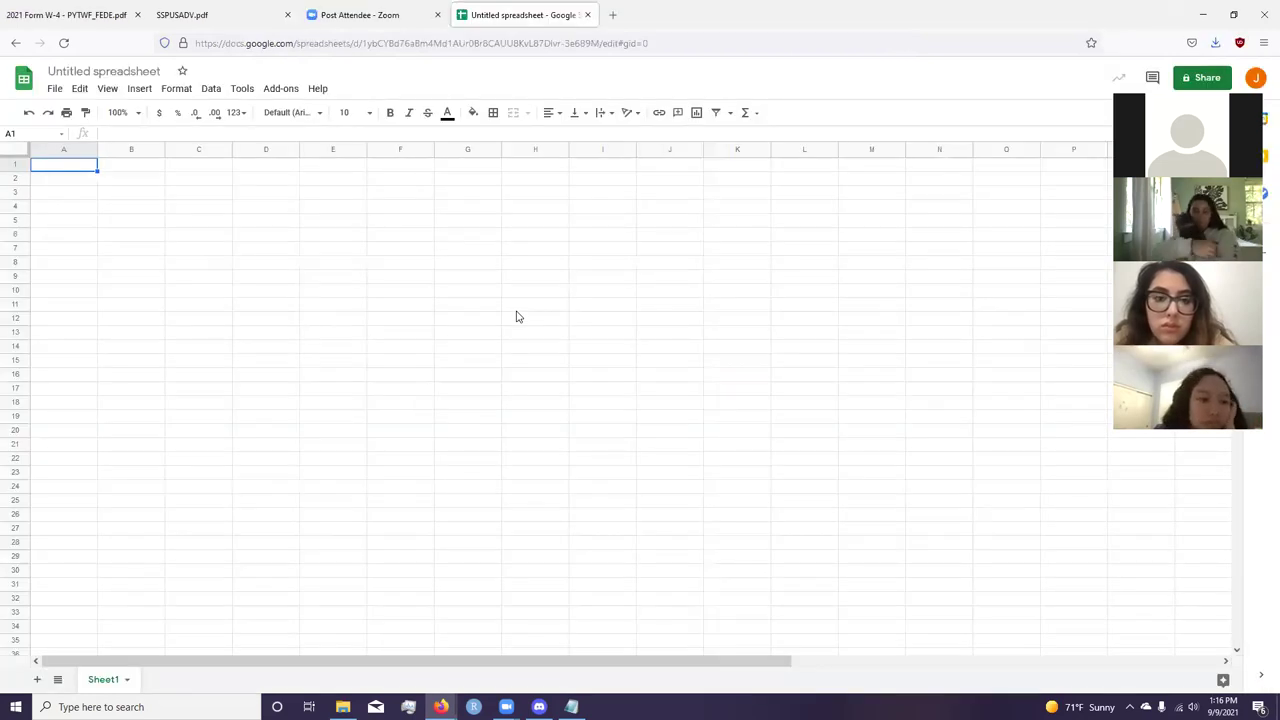
key("alt+Tab")
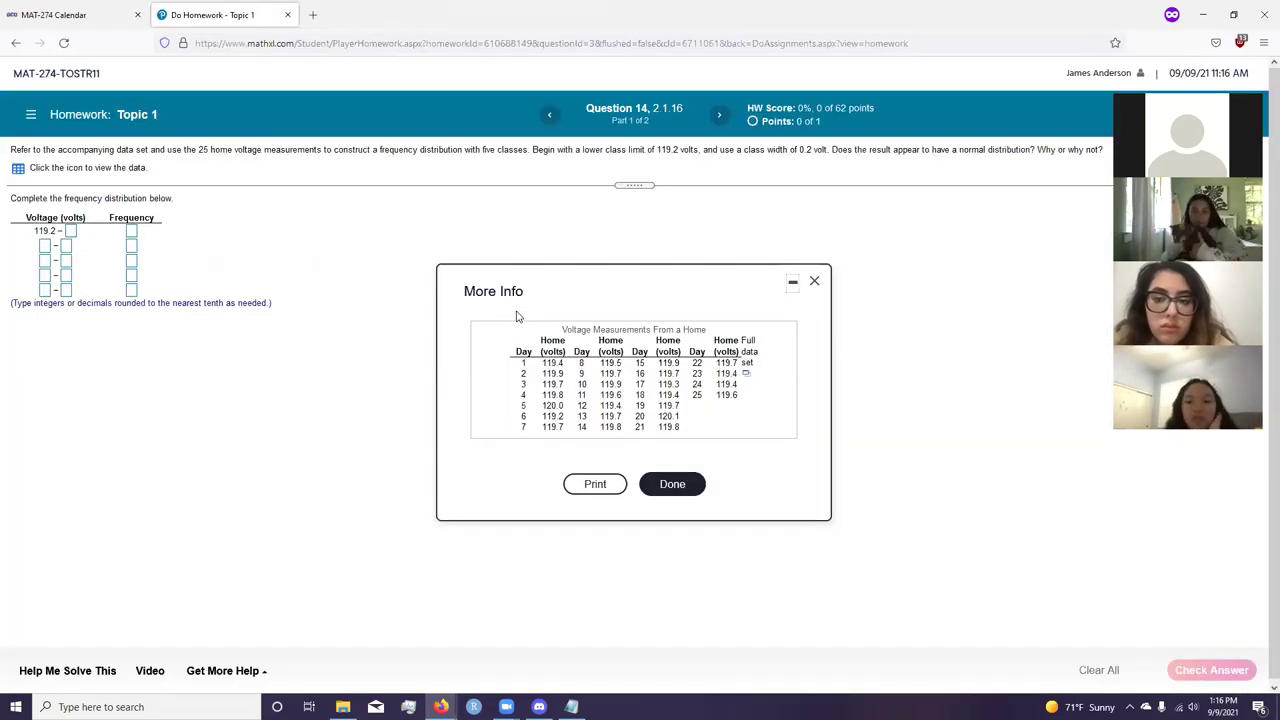
key("alt+Tab")
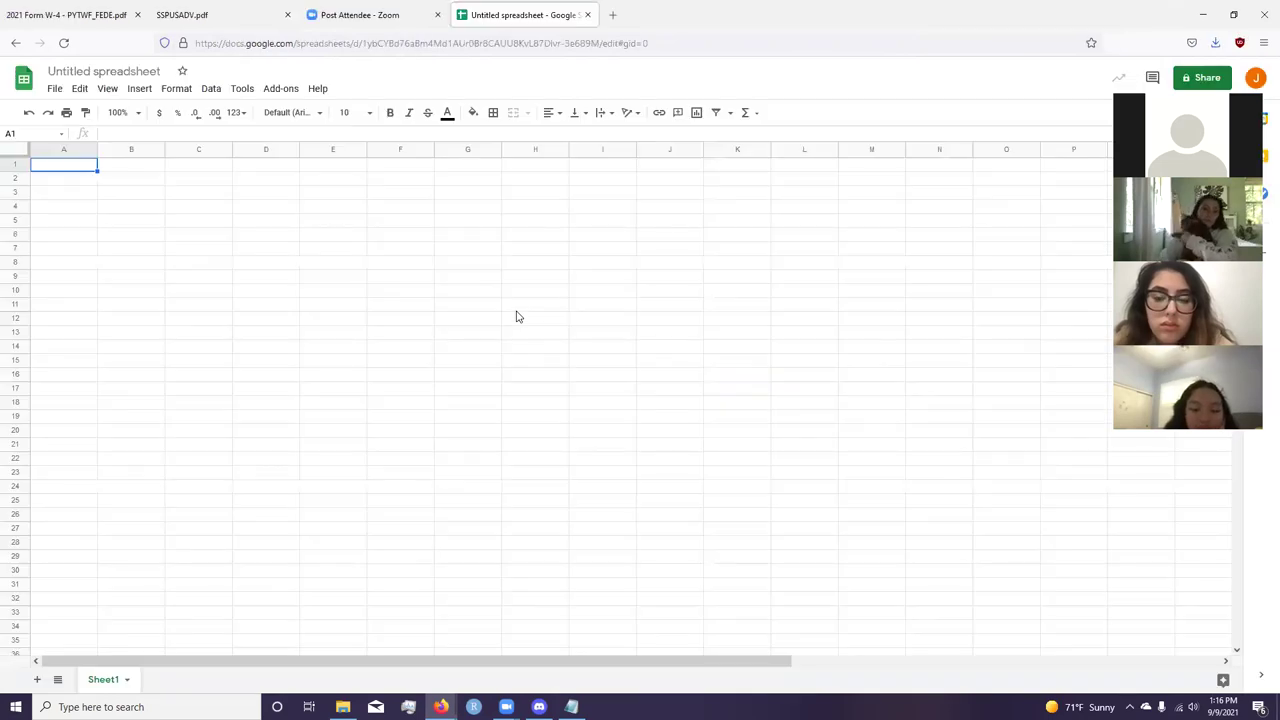
type("Voltage")
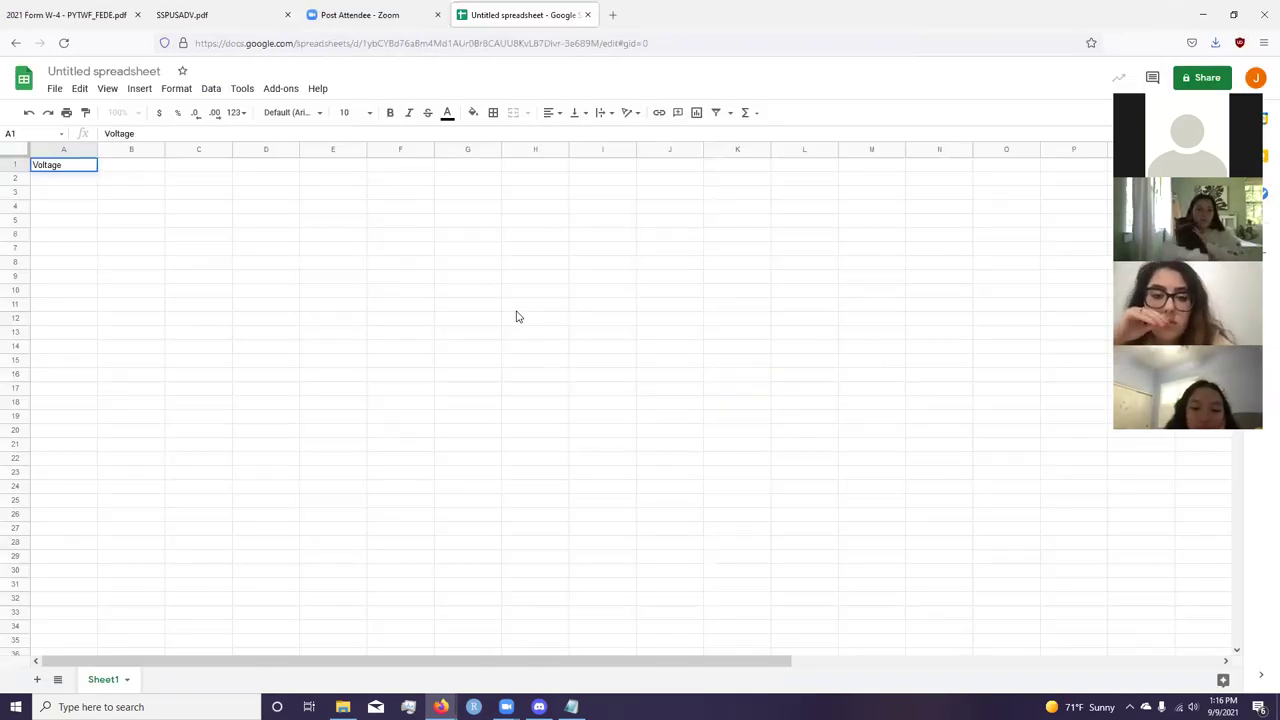
key("Tab")
Step: Enter the header Count in cell B1, beside the Voltage header
key("alt+Tab")
key("alt+Tab")
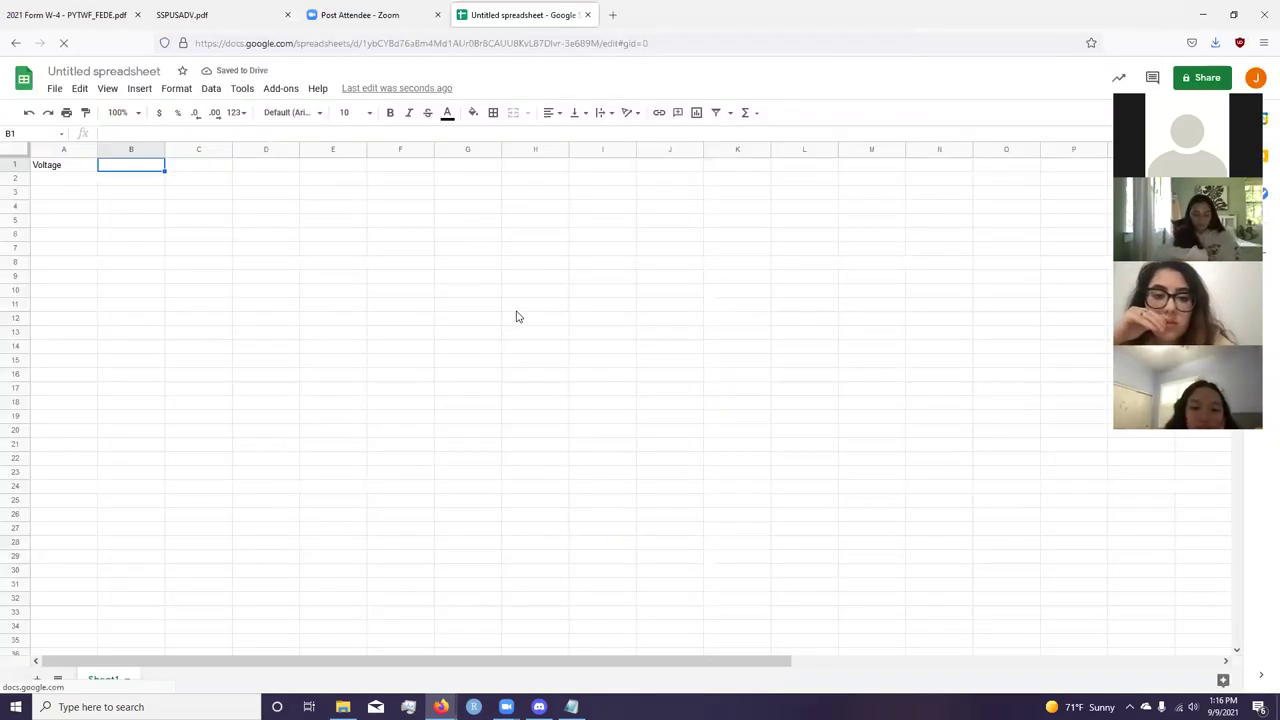
type("Coun")
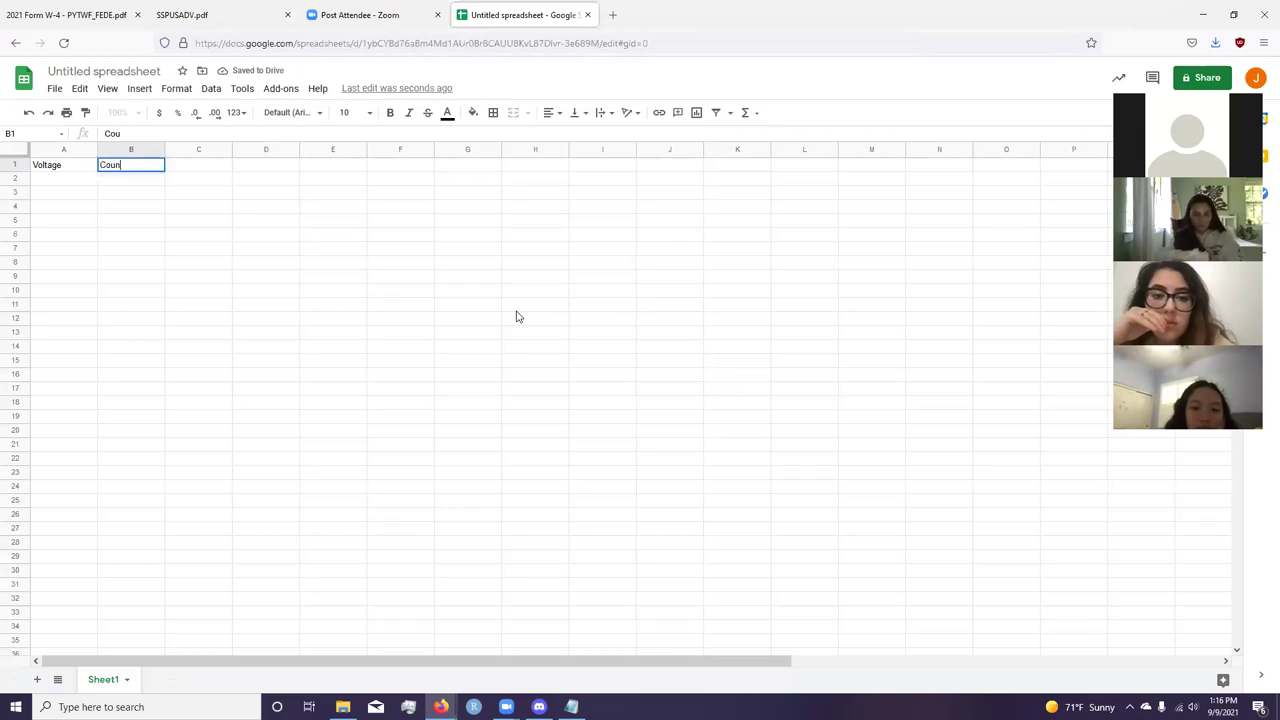
type("t")
key("Return")
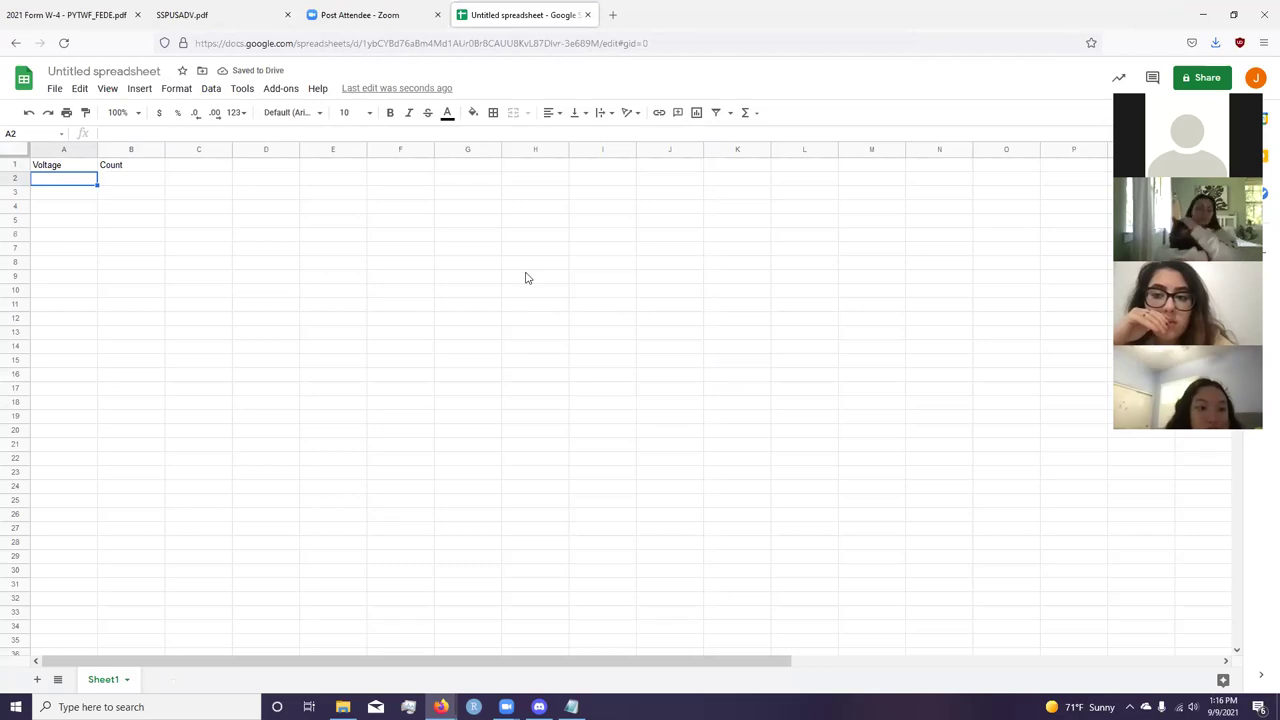
Step: Move the Count header from cell B1 to cell C1
left_click(130, 169)
key("ctrl+c")
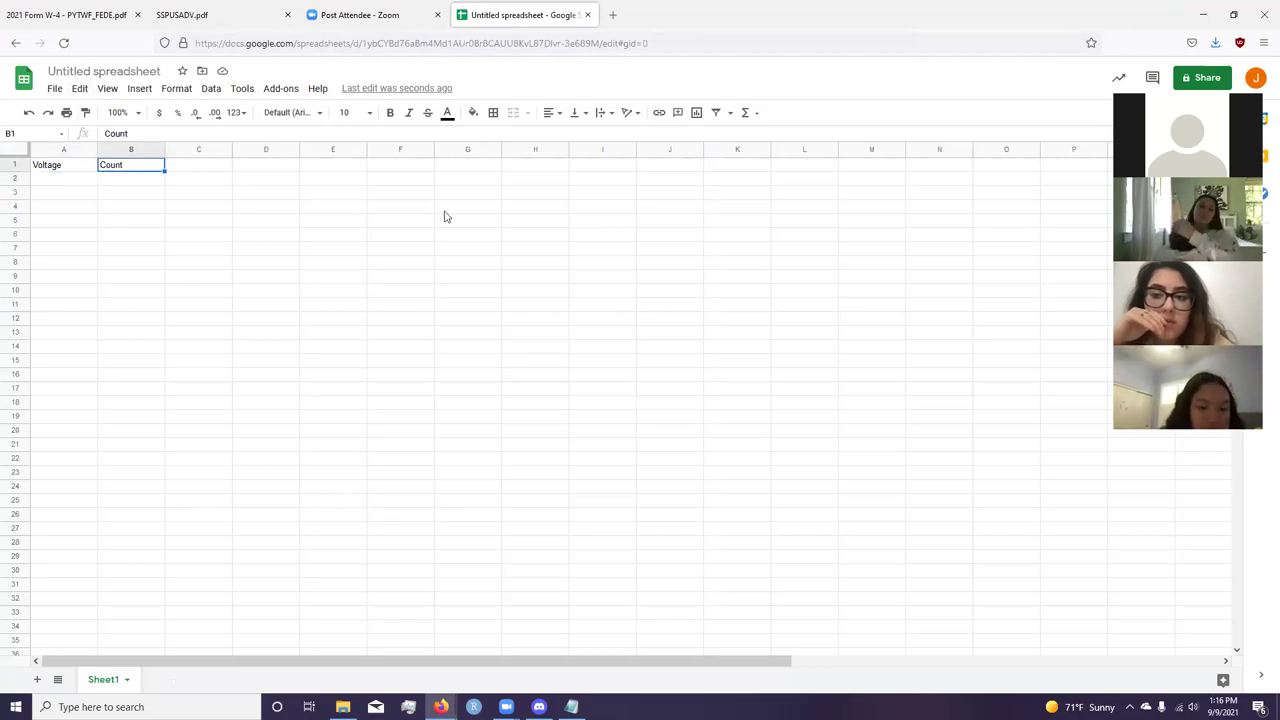
key("Right")
key("ctrl+v")
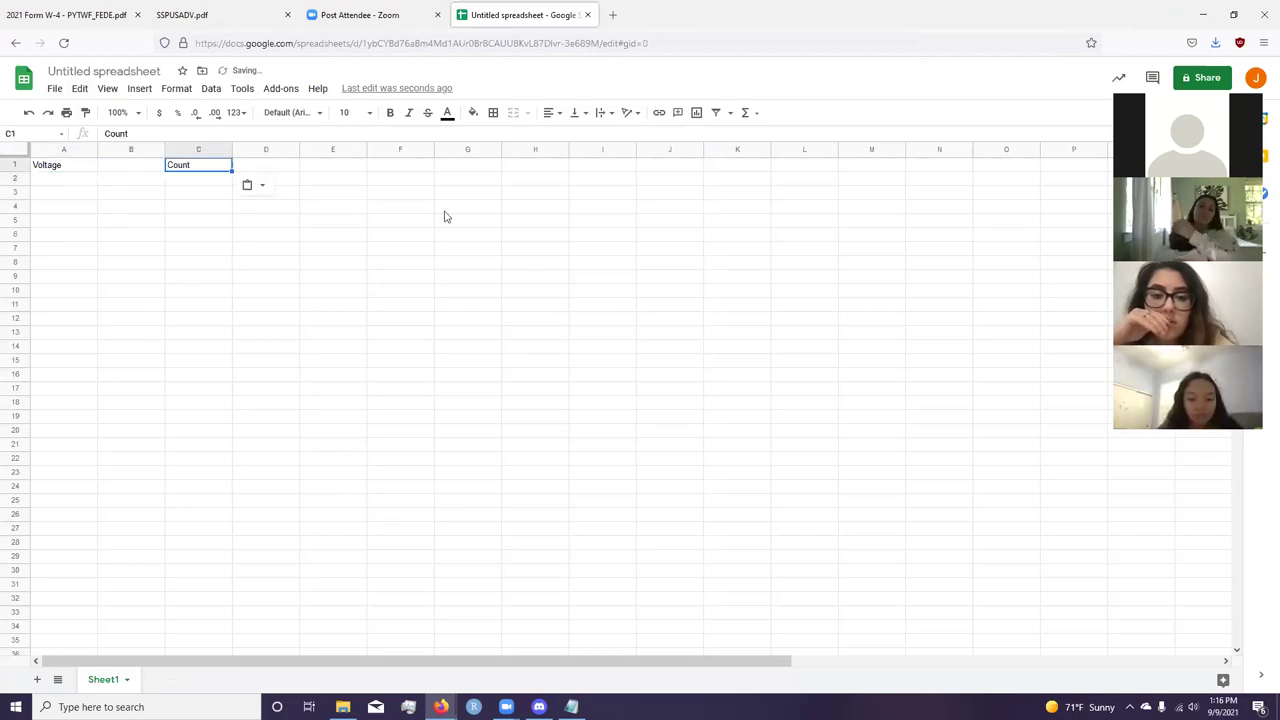
Step: Enter the first lower class limit, 119.2, in cell A2 under the Voltage header
key("Down")
key("Left")
key("Left")
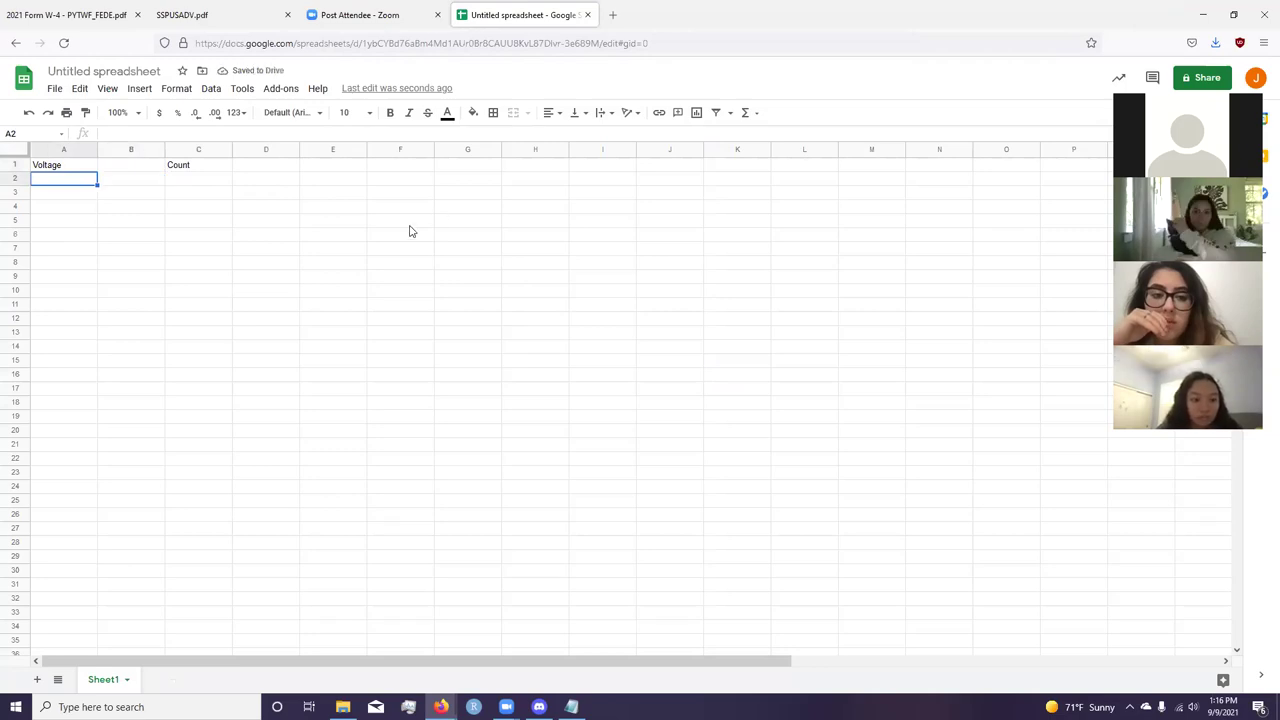
type("19")
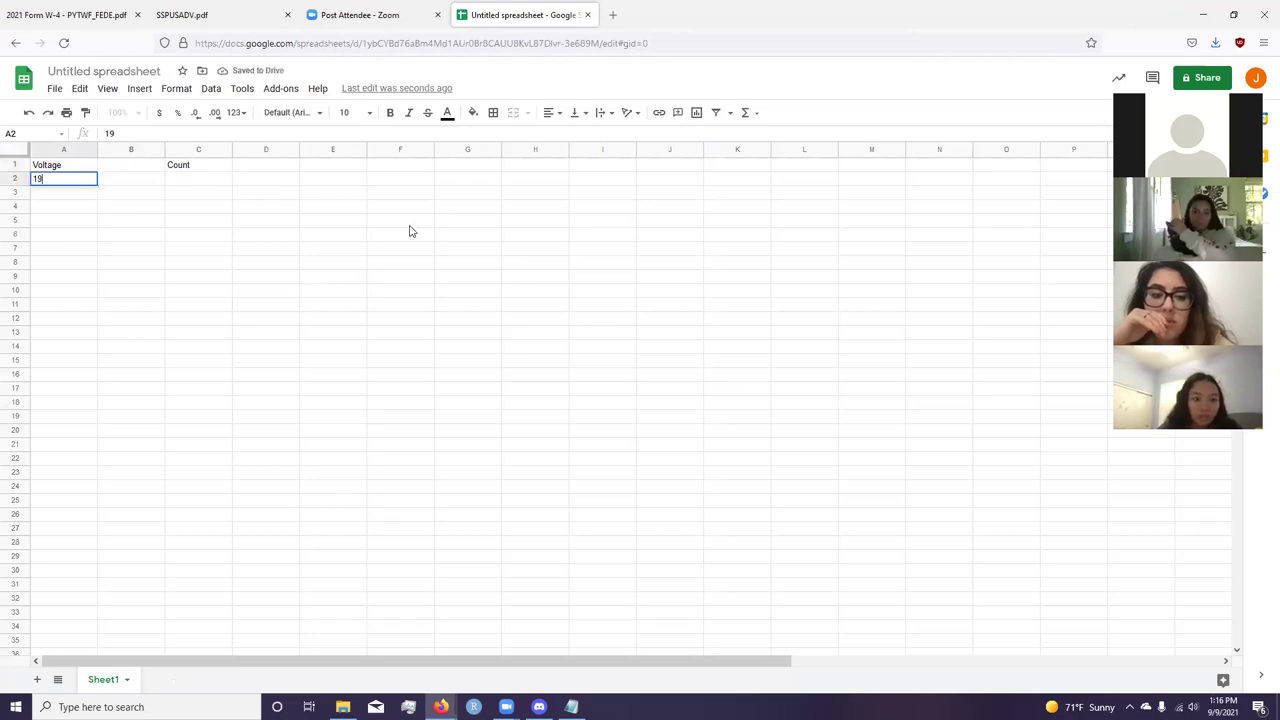
key("alt+Tab")
key("alt+Tab")
key("BackSpace")
type("19.2")
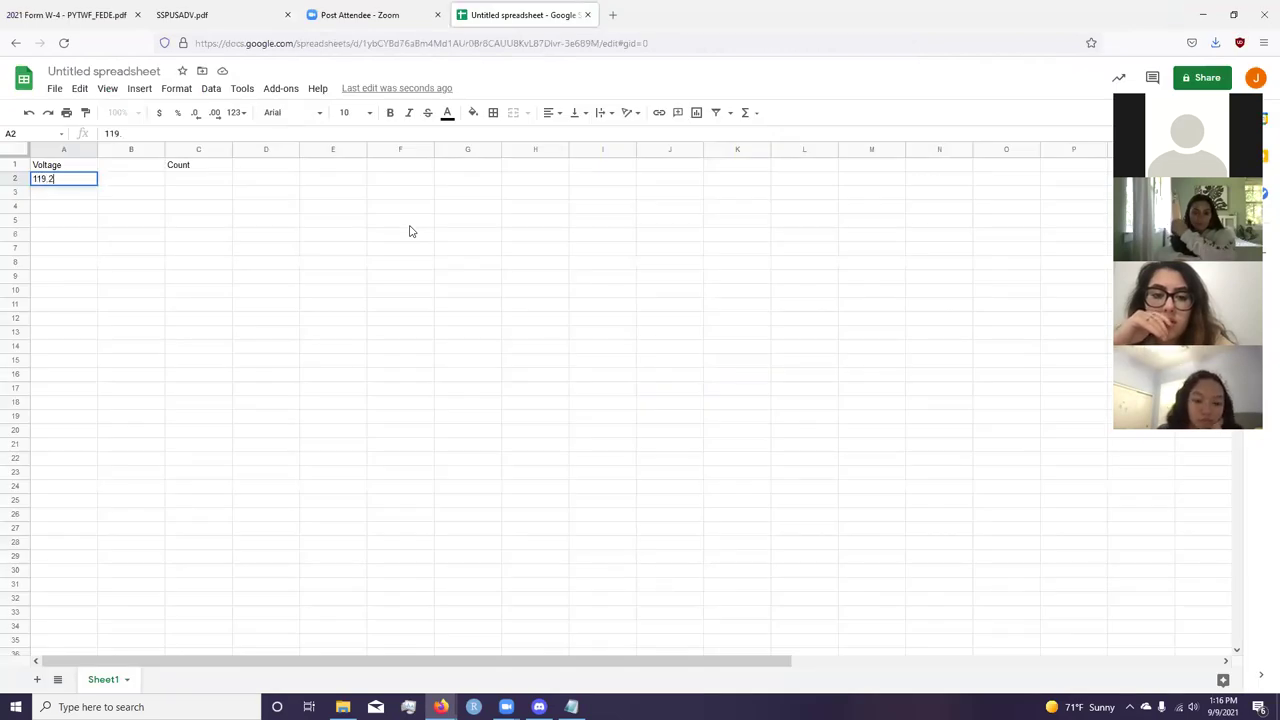
Step: Move the 119.2 class limit from cell A2 down to cell A3
key("Up")
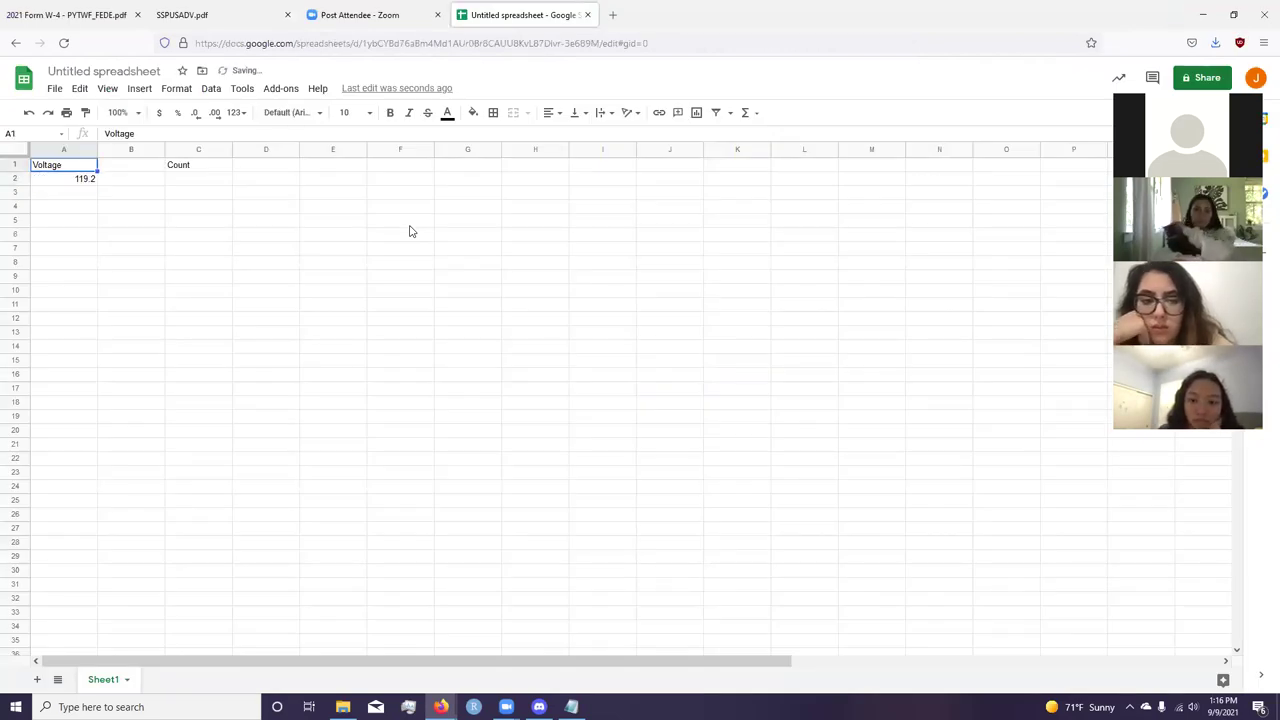
key("Down")
key("ctrl+x")
key("Down")
key("ctrl+v")
Step: Add the subheaders Lower in cell A2 and Upper in cell B2
key("Up")
type("Lower")
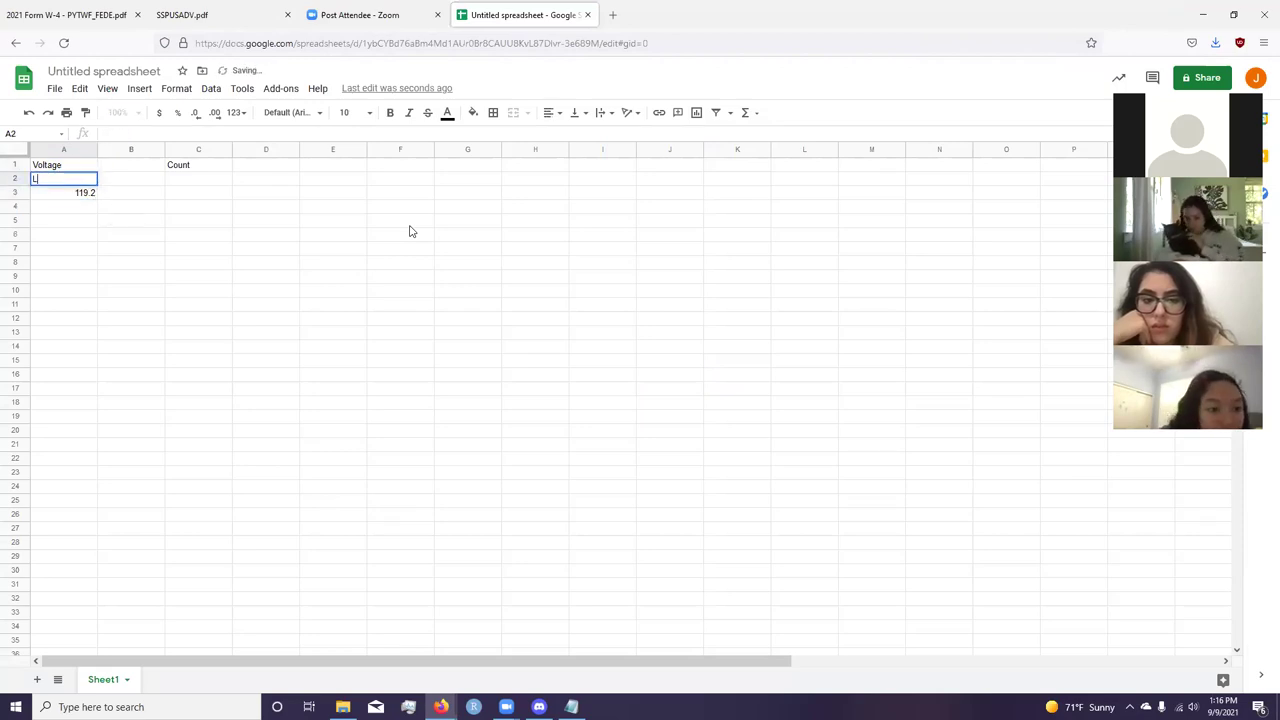
key("Tab")
type("Upper")
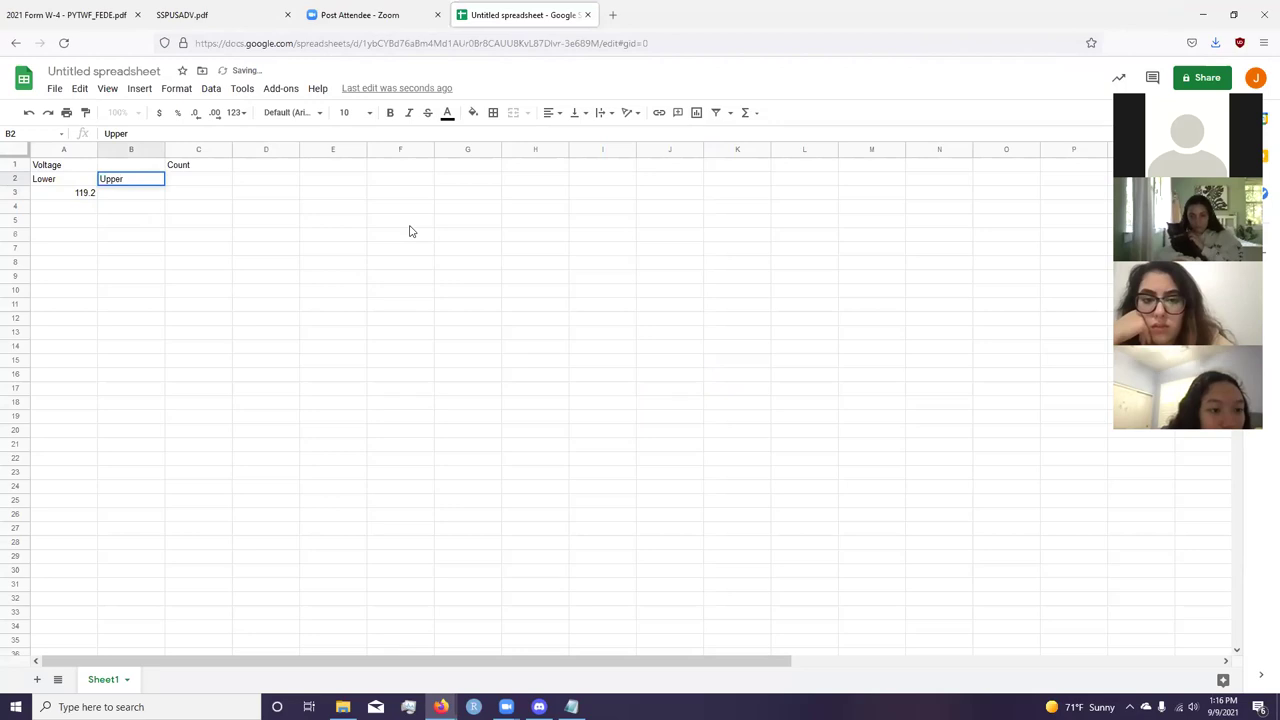
key("Return")
Step: Recheck the homework question and enter the note 'Class Width is how big each "bin" is' in cell E1
key("Right")
key("Right")
key("Right")
key("Up")
key("Up")
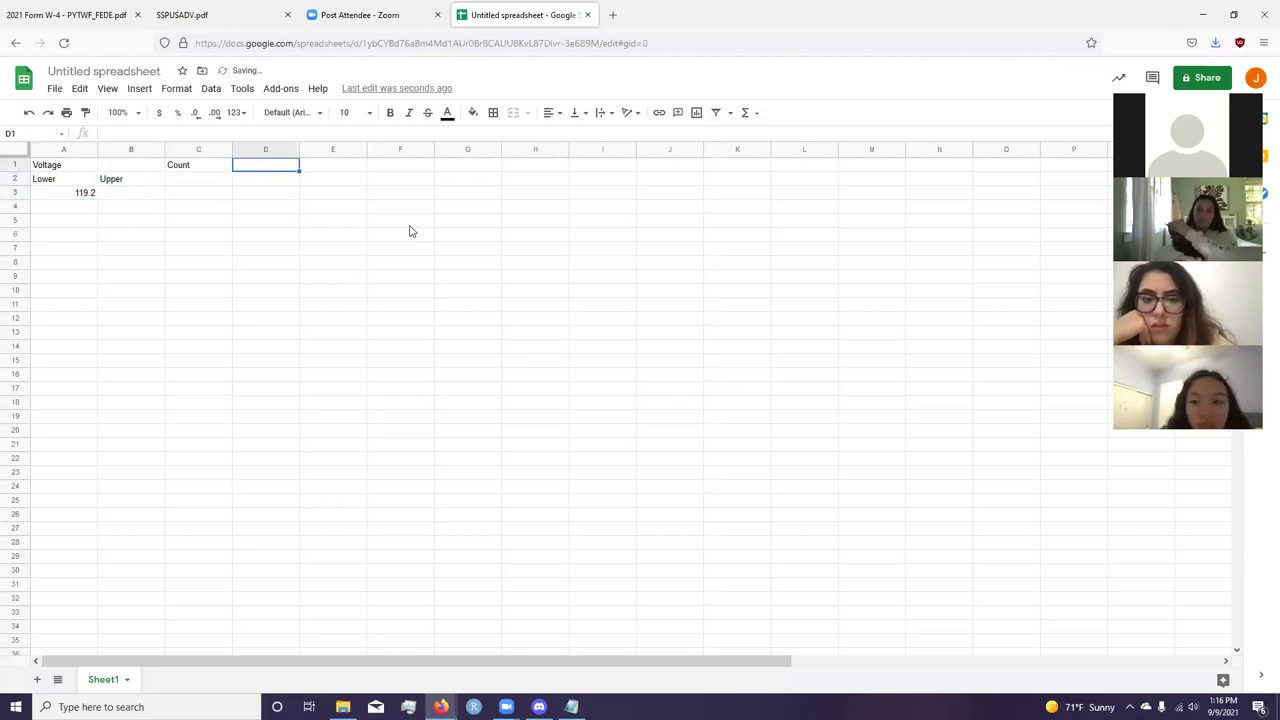
key("alt+Tab")
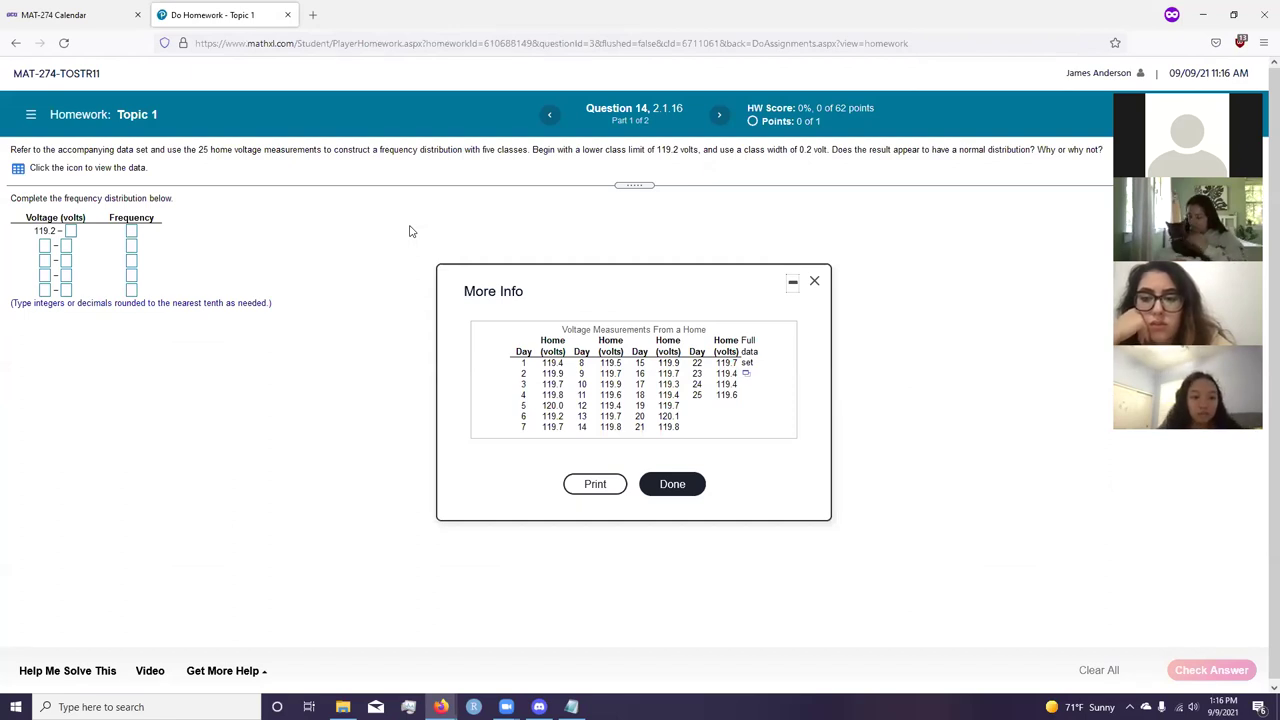
key("alt+Tab")
key("Right")
type("Class Width")
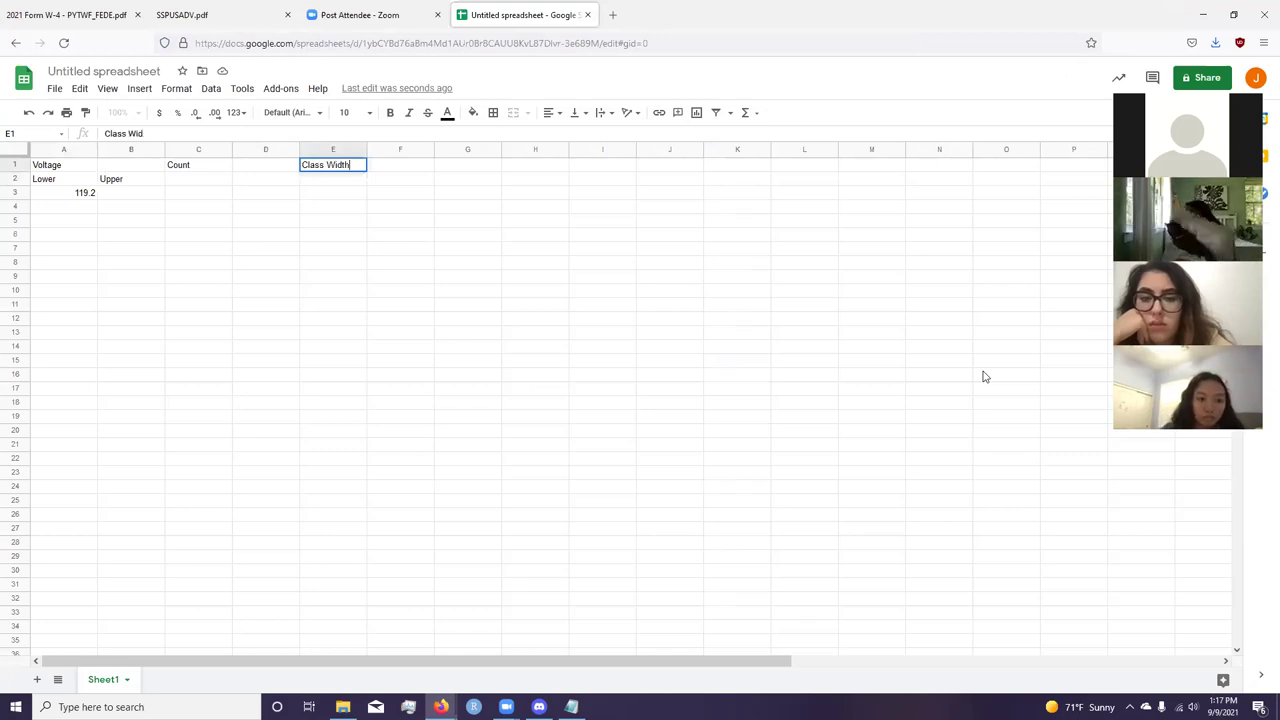
type(" is how ")
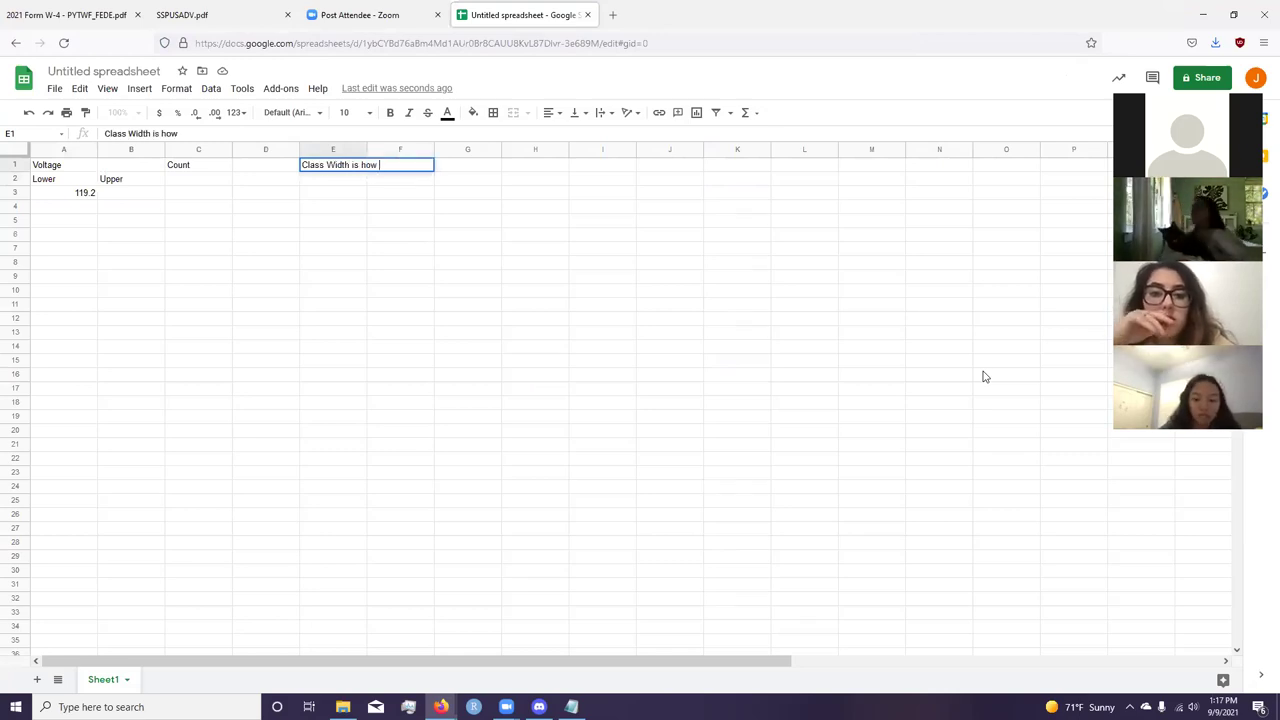
type("b")
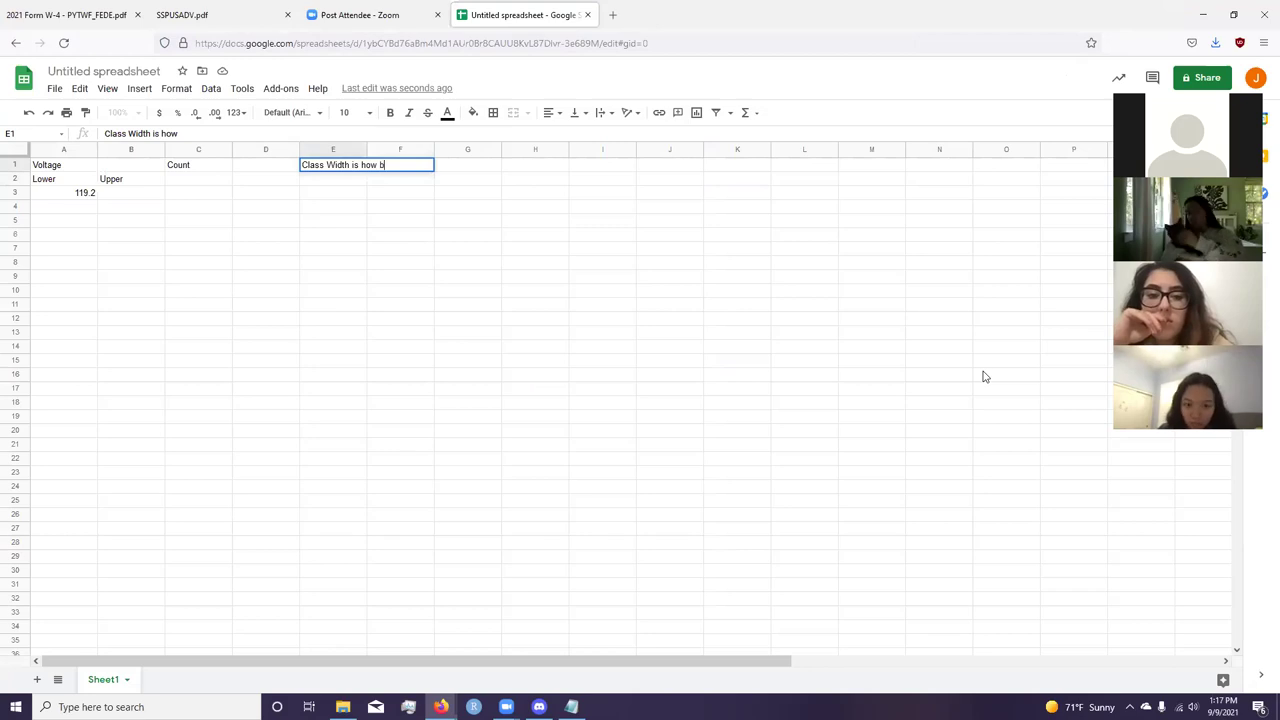
type("ig each \"bin\" is")
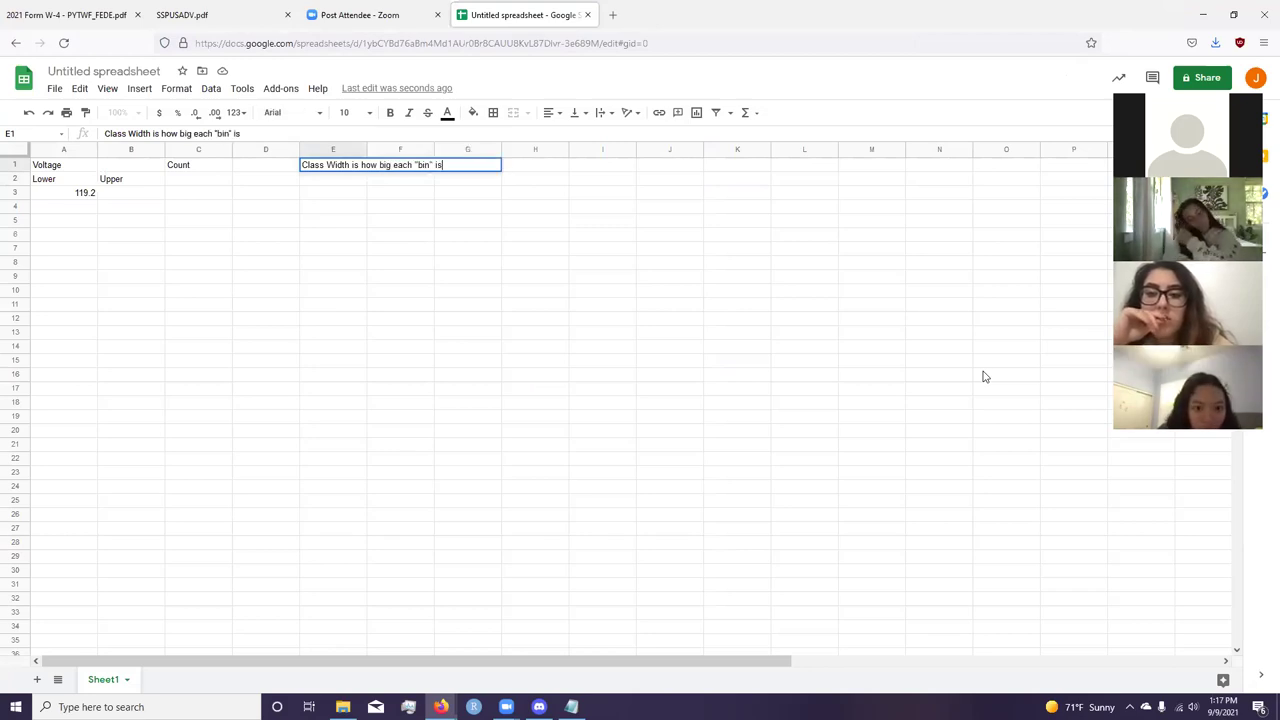
key("Return")
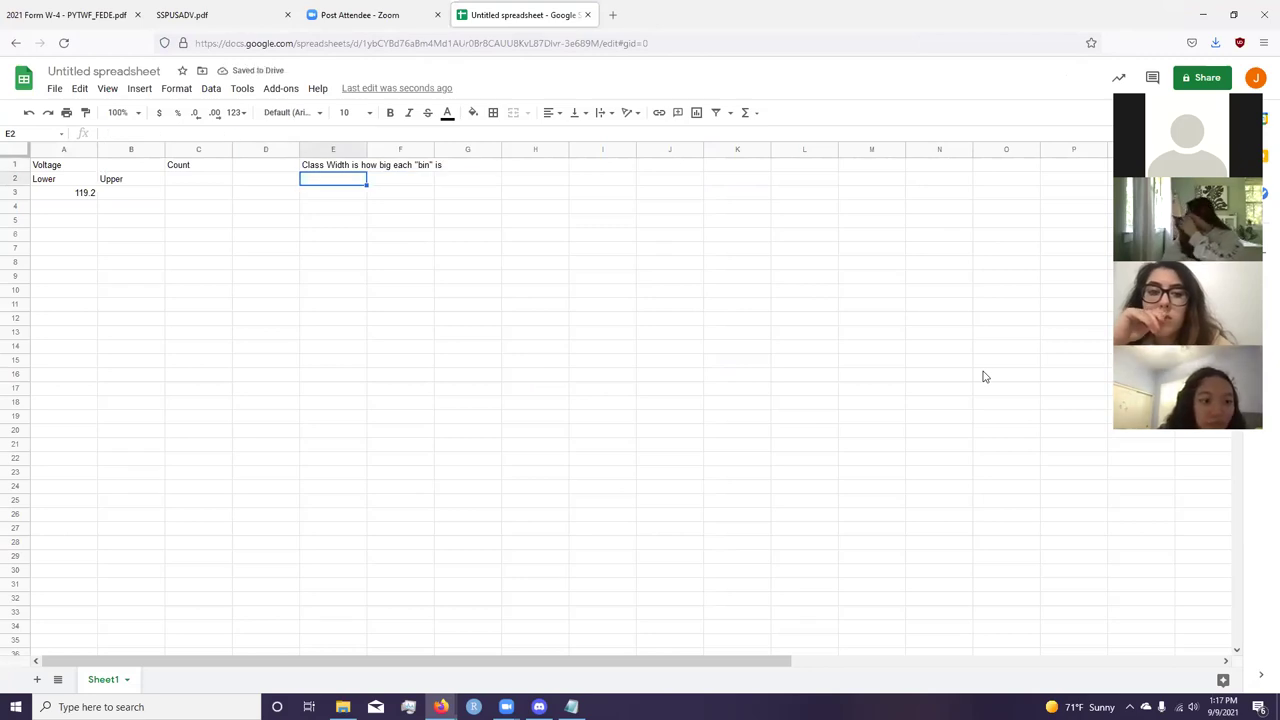
Step: Enter 119.4 as the first class's upper limit in cell B3
key("Left")
key("Left")
key("Left")
key("Down")
type("11")
type(".9")
key("BackSpace")
key("BackSpace")
type("9")
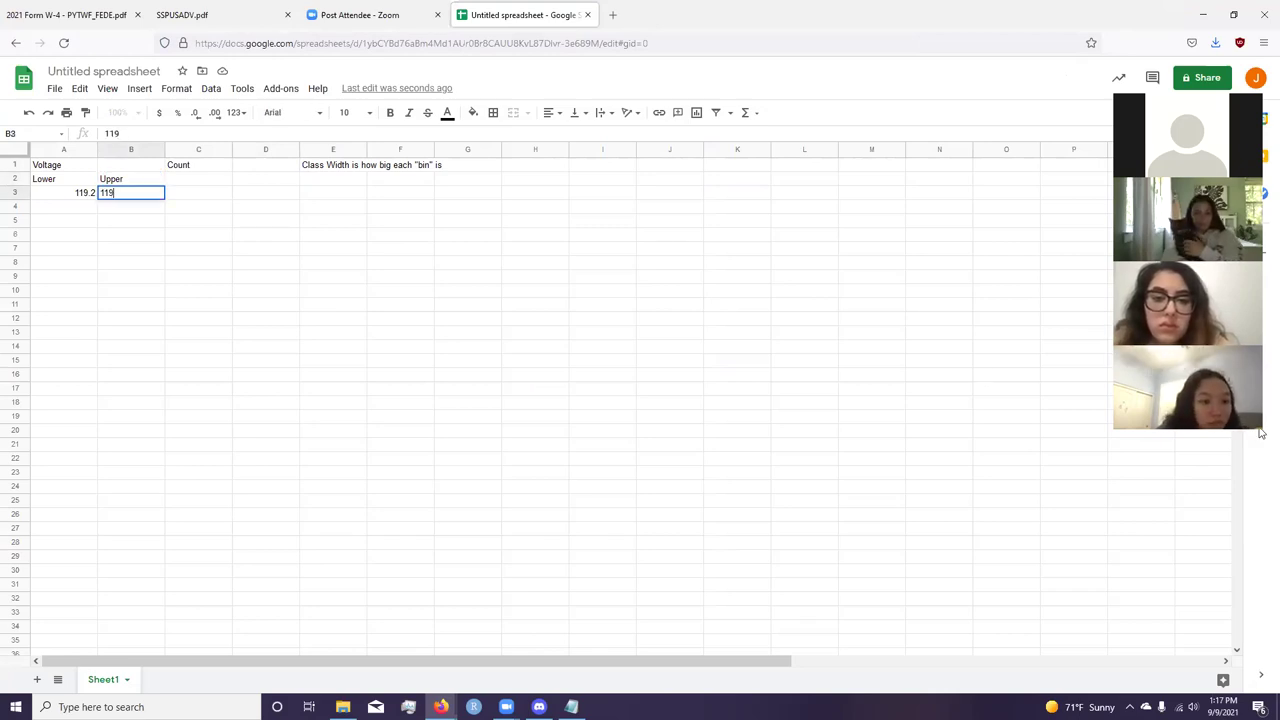
type(".4")
key("Return")
Step: Replace the first class limits with example values 110.0 in cell A3 and 110.2 in cell B3
key("Left")
key("Up")
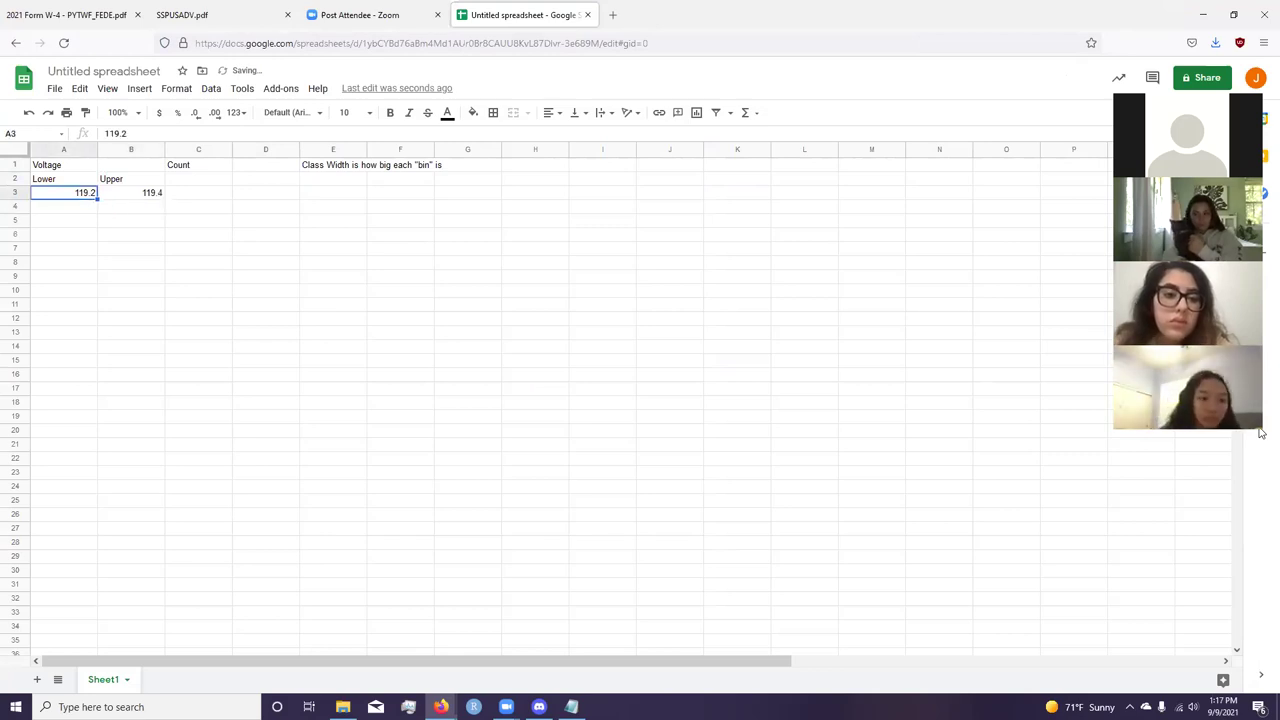
type("110.0")
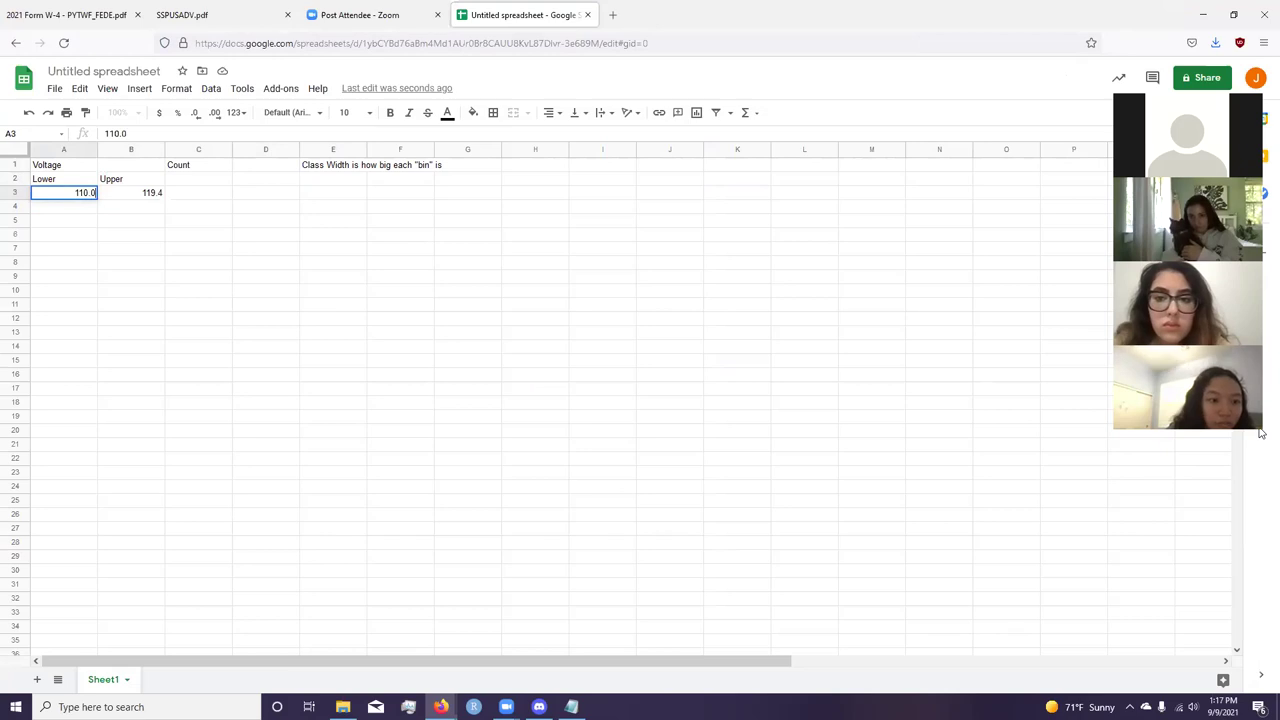
key("Tab")
type("110.2")
key("Return")
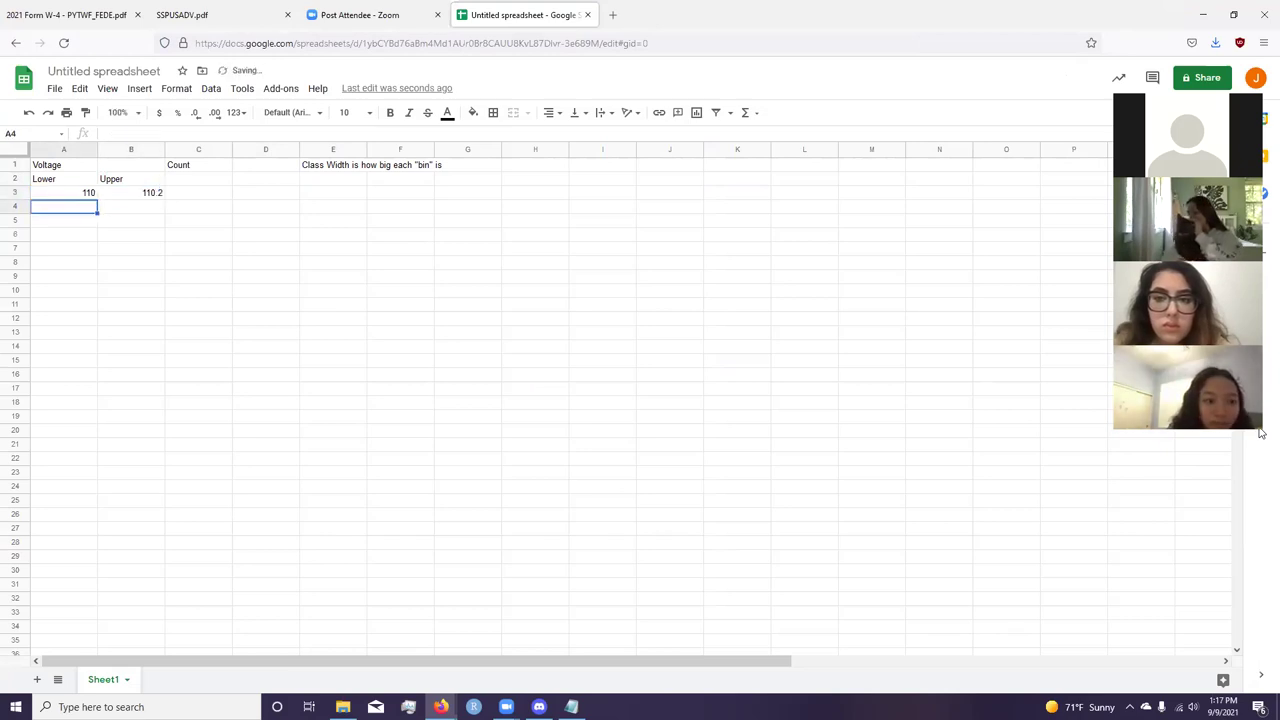
Step: Enter 110.3 as the second class's lower limit in cell A4
type("110.")
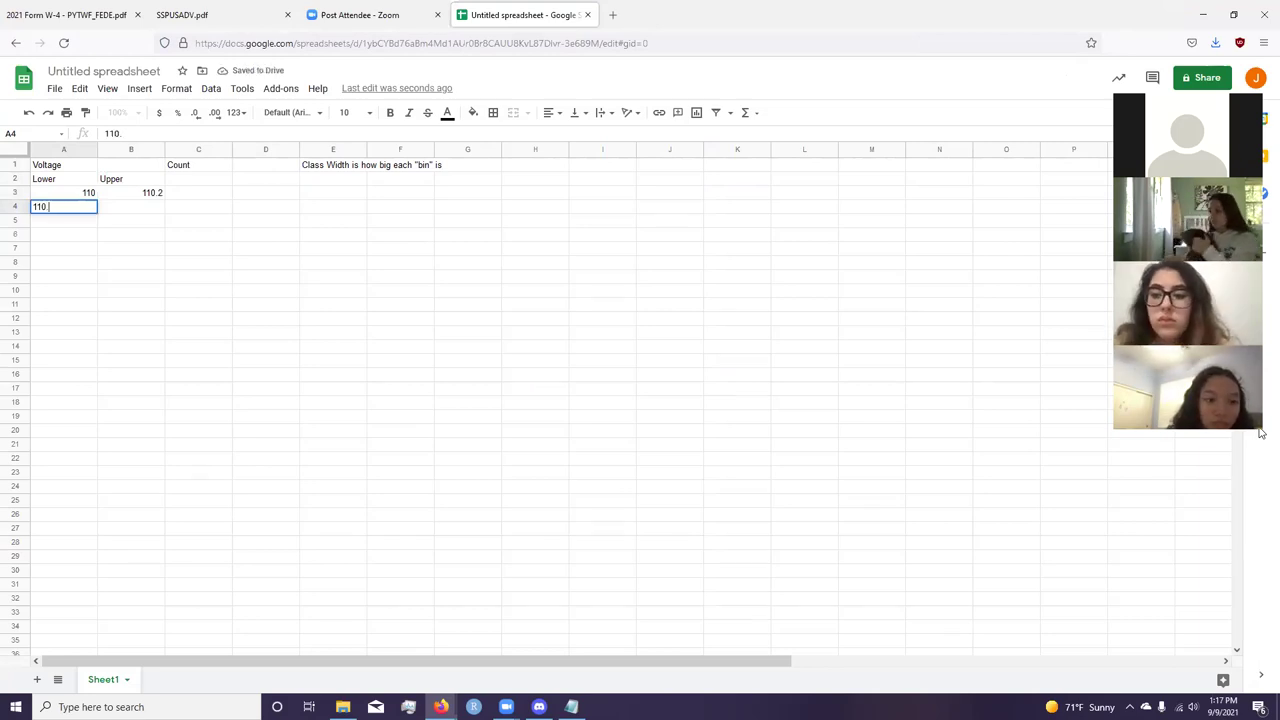
type("3")
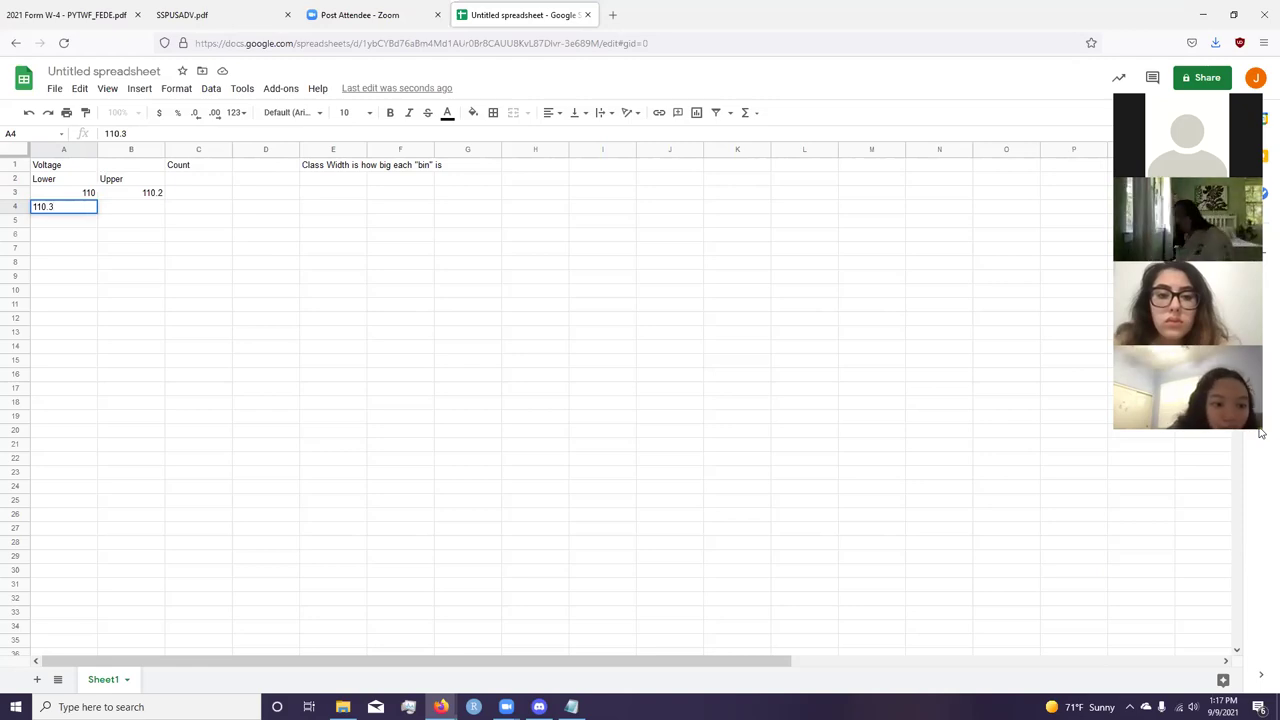
key("Tab")
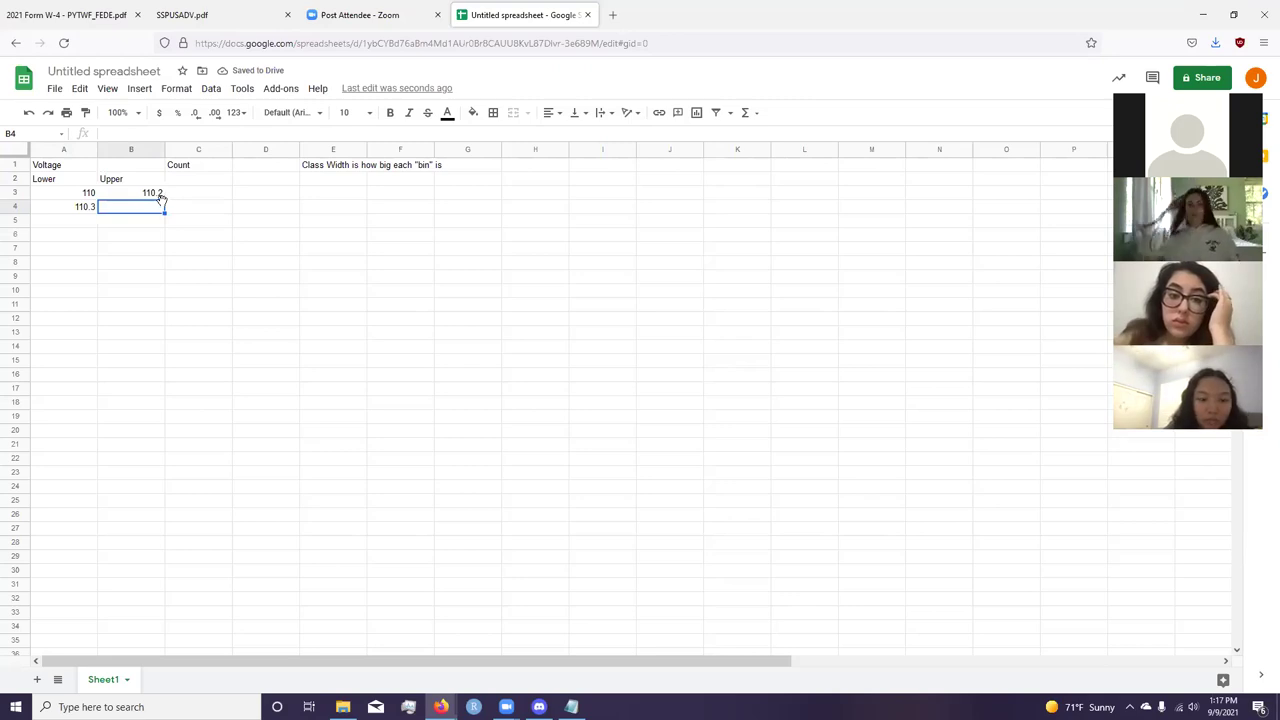
Step: Set the second class's lower limit to 110.2 in cell A4 and its upper limit to 110.4 in cell B4
key("Left")
type("110")
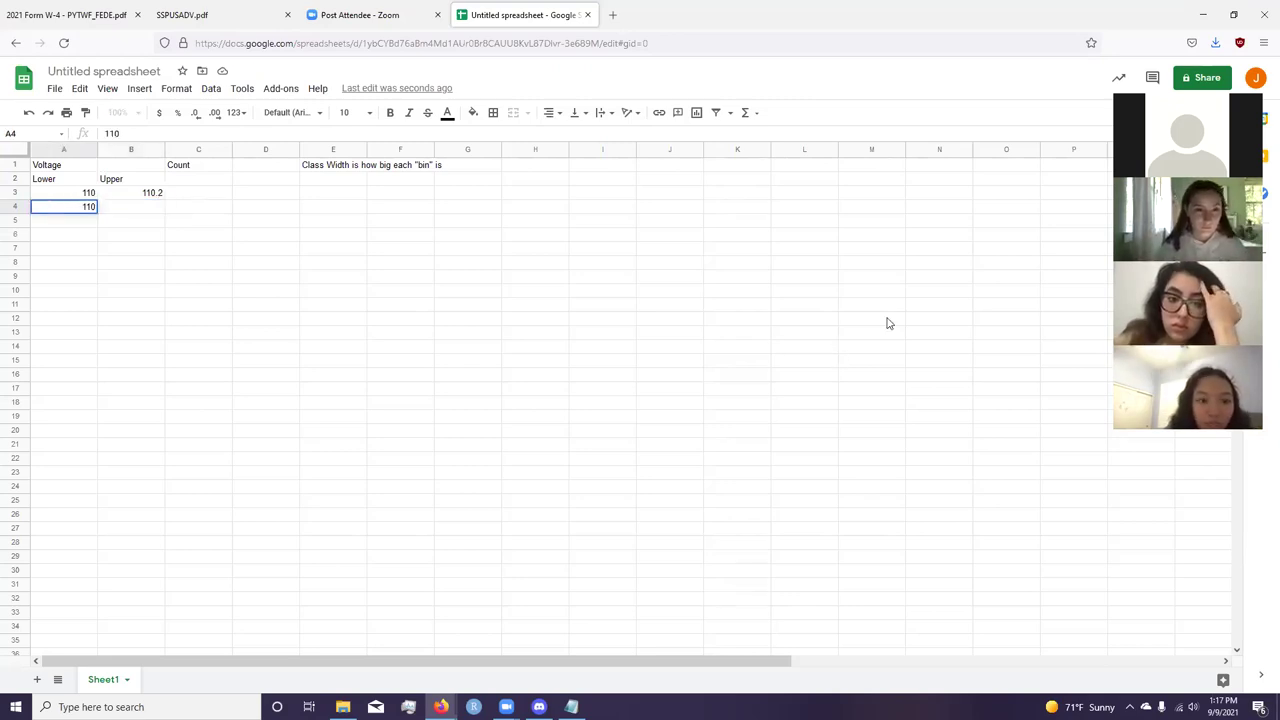
type(".2")
key("Tab")
type("1")
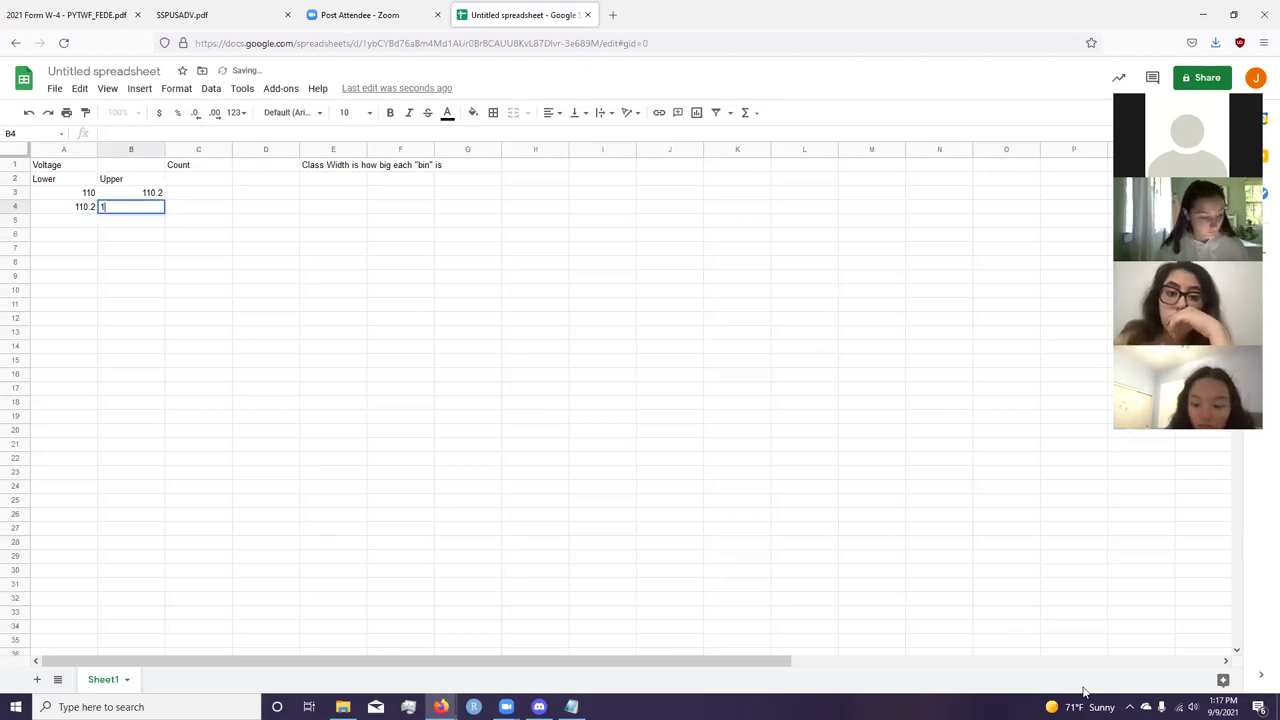
type("10.4")
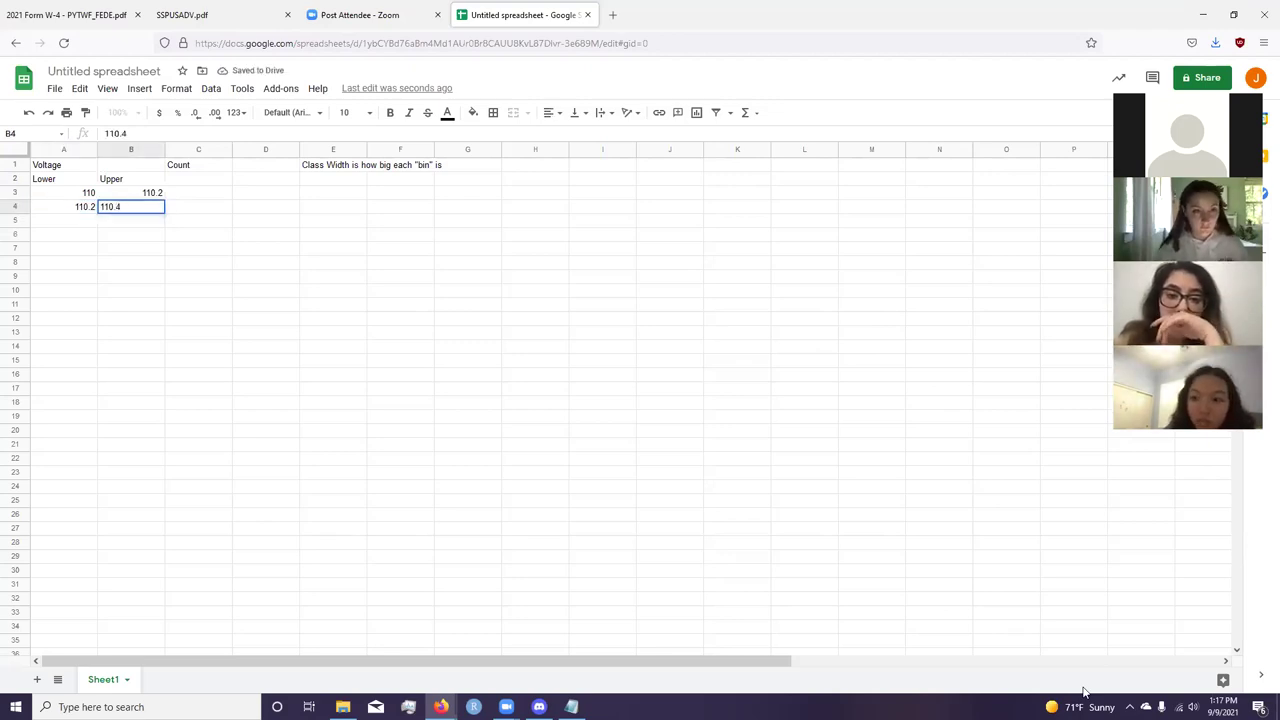
key("Return")
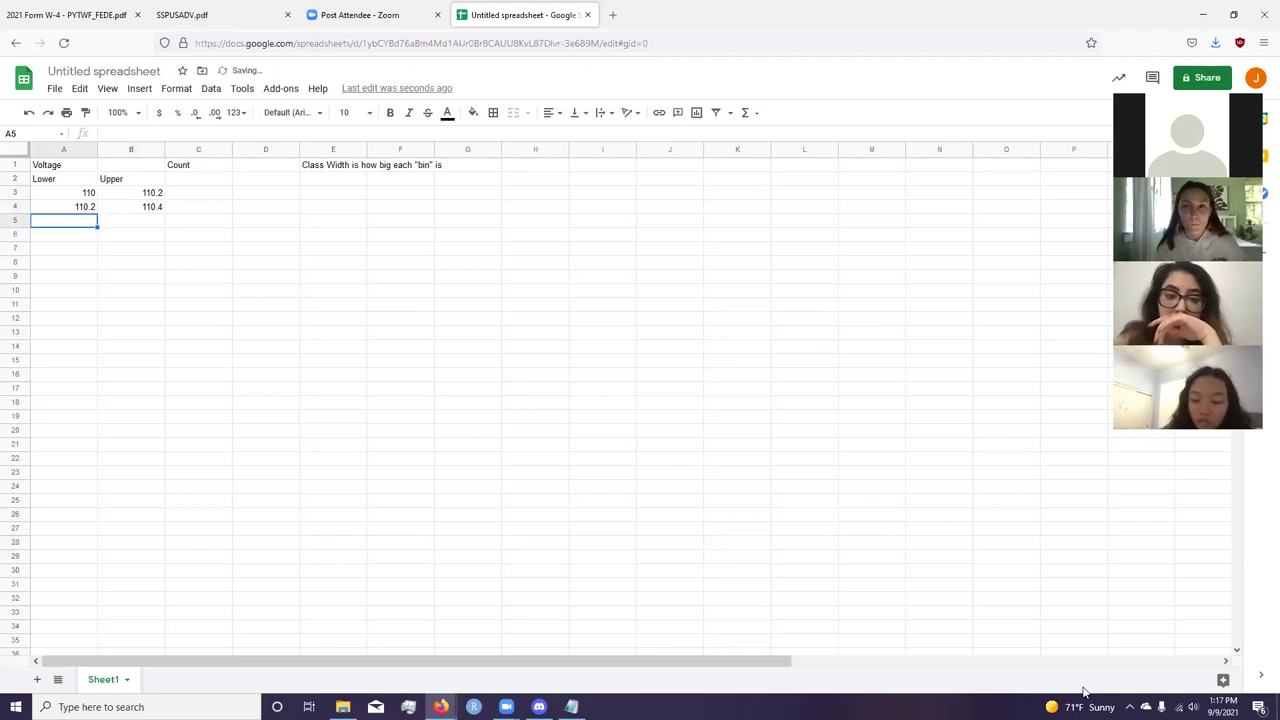
key("Right")
key("Right")
key("Right")
key("Right")
key("Up")
key("Up")
key("Up")
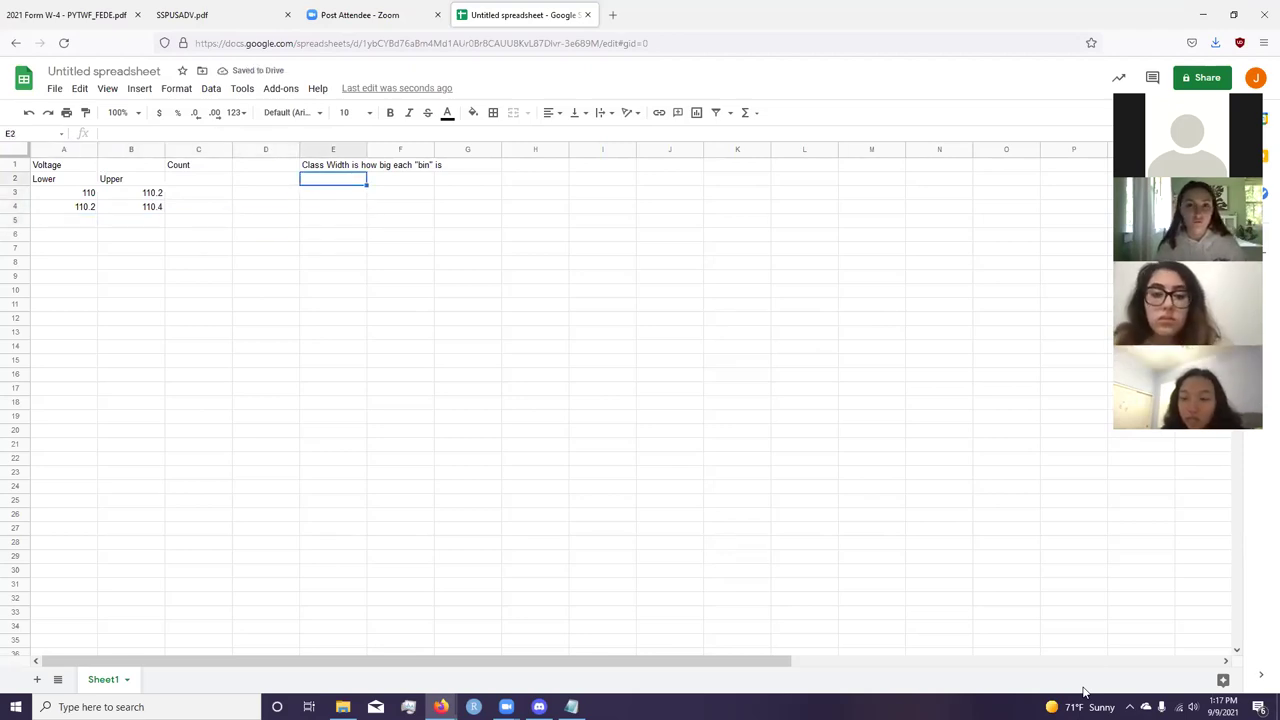
key("Left")
key("Left")
key("Left")
key("Left")
key("Down")
key("Down")
key("Down")
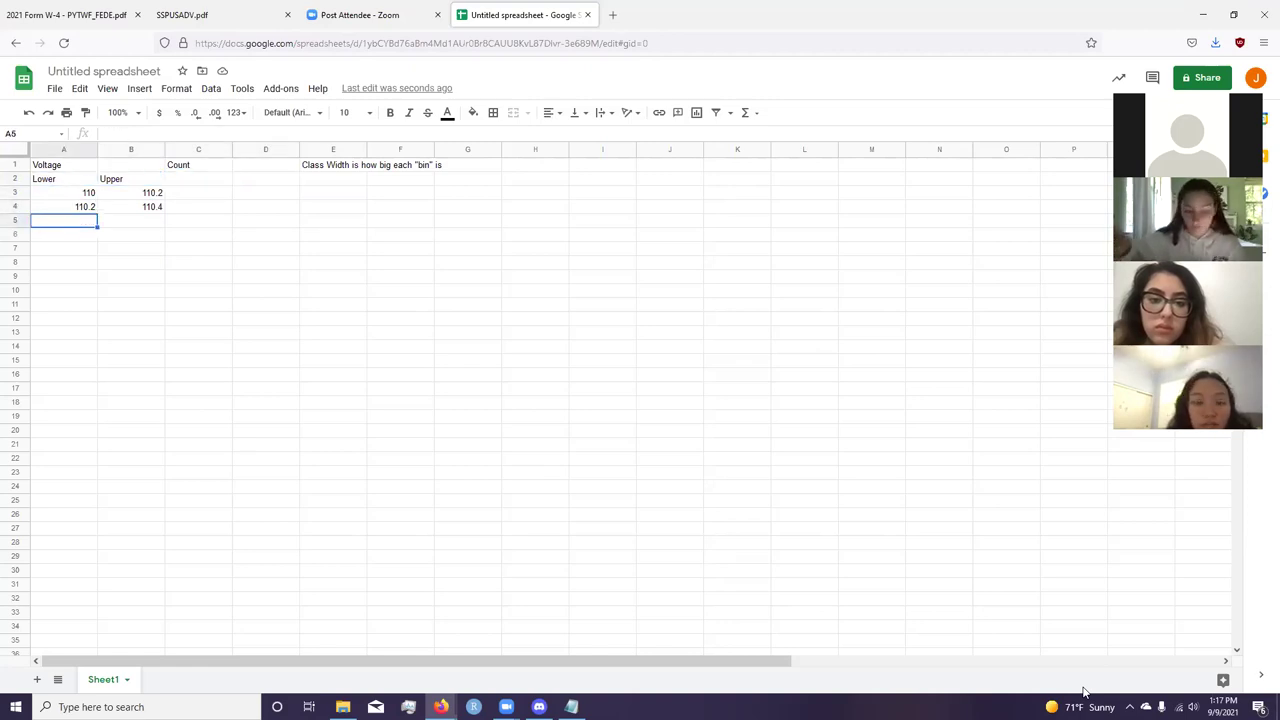
Step: Enter the formula =B4 in cell A5 so the third class's lower limit takes the previous upper limit
key("Return")
type("=")
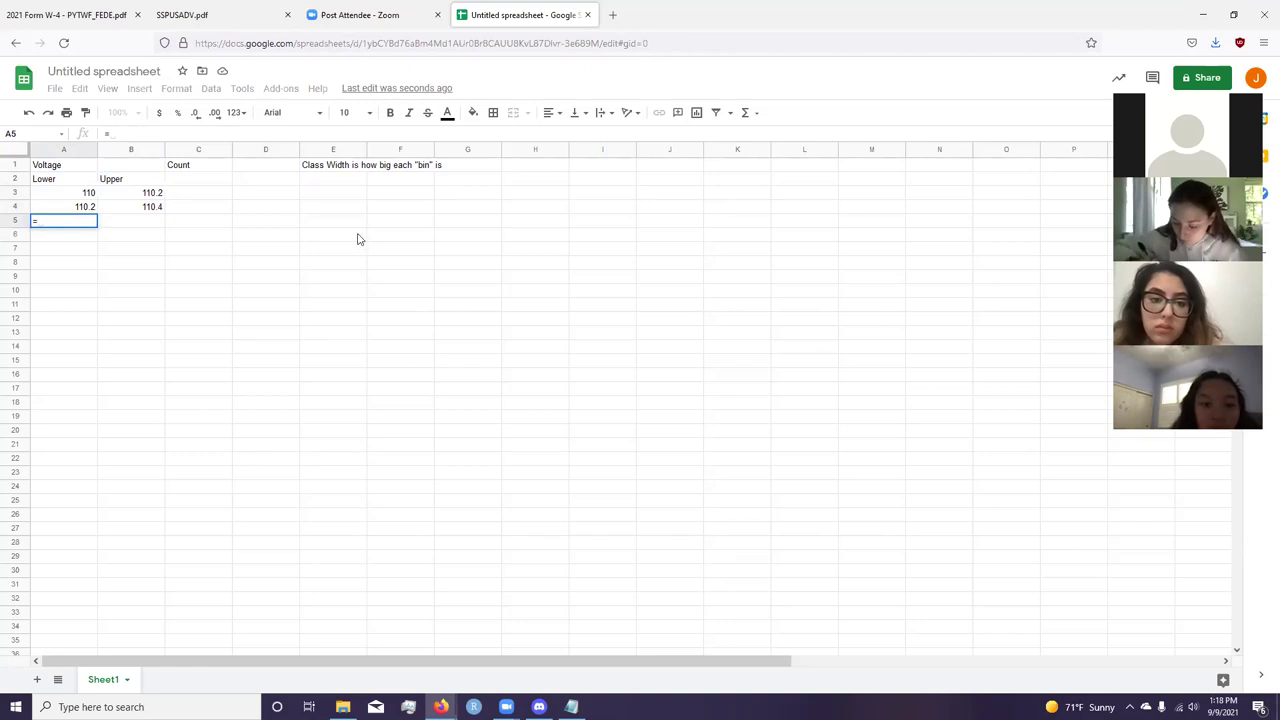
left_click(147, 208)
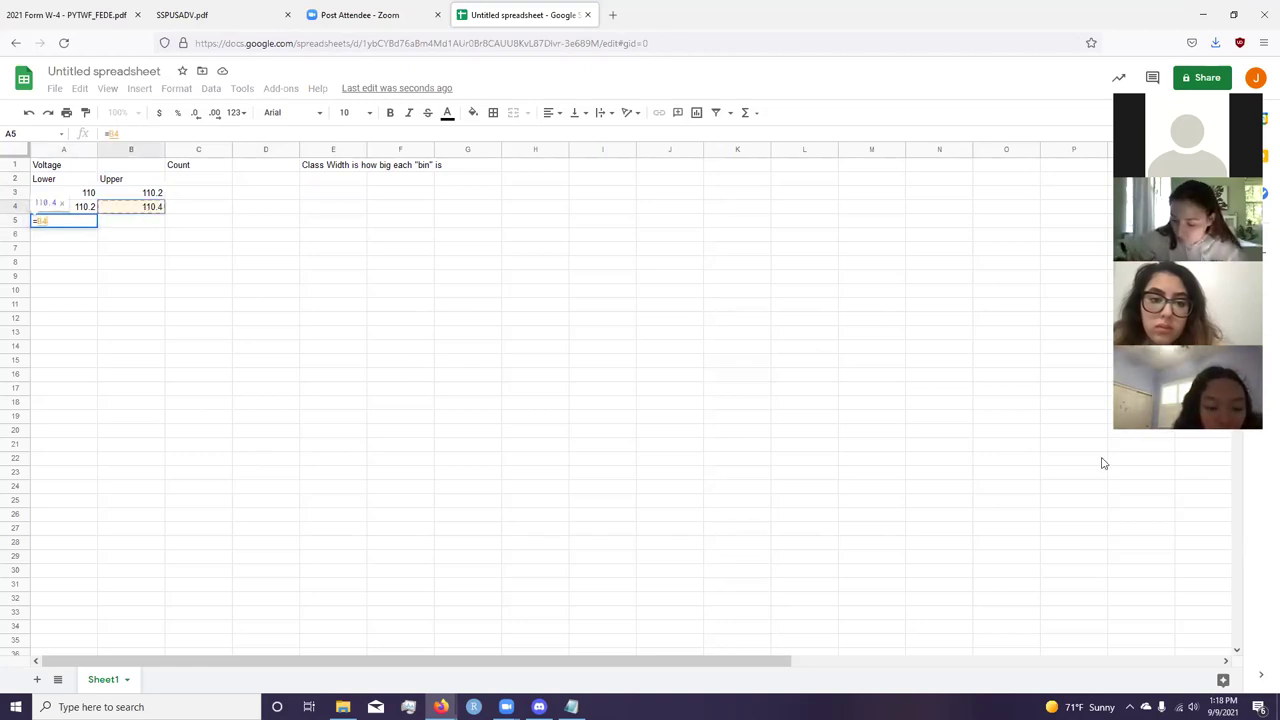
key("Return")
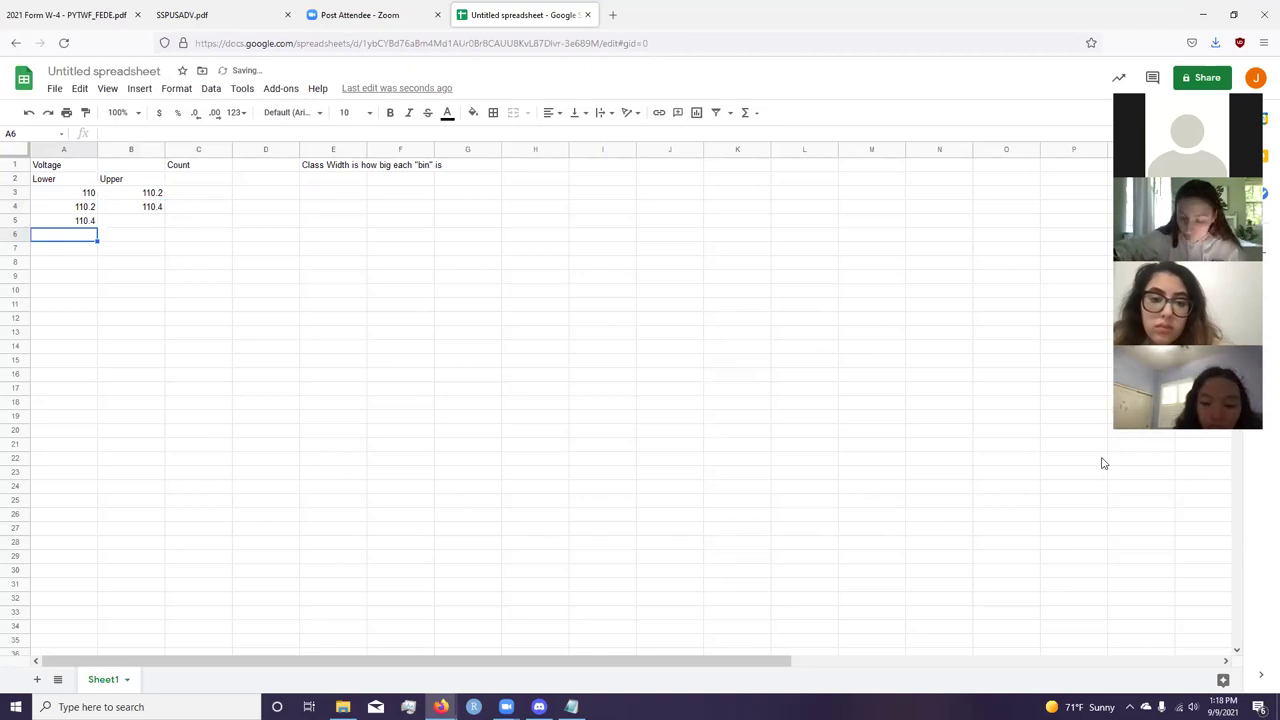
Step: Add the label "Bin Width" in cell E2 with the value 0.2 beside it in F2
key("Right")
key("Right")
key("Right")
key("Right")
key("Up")
key("Up")
key("Up")
key("Up")
type("Bin ")
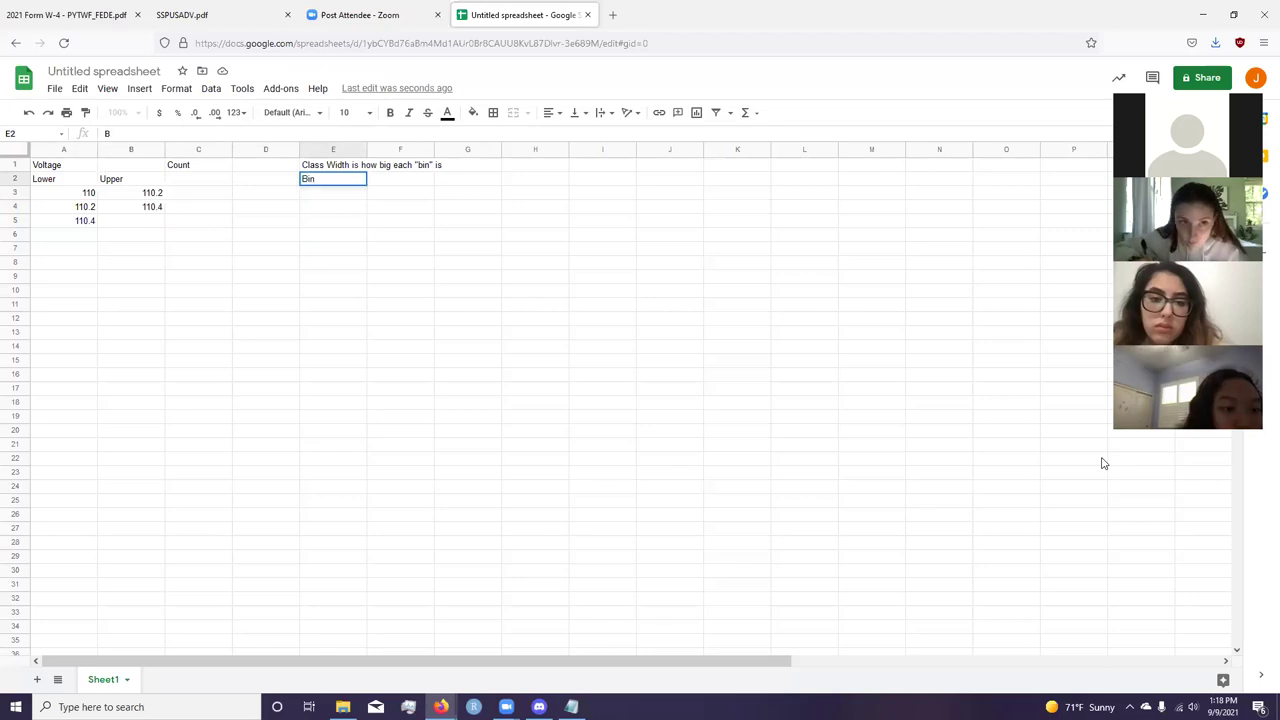
type("Width")
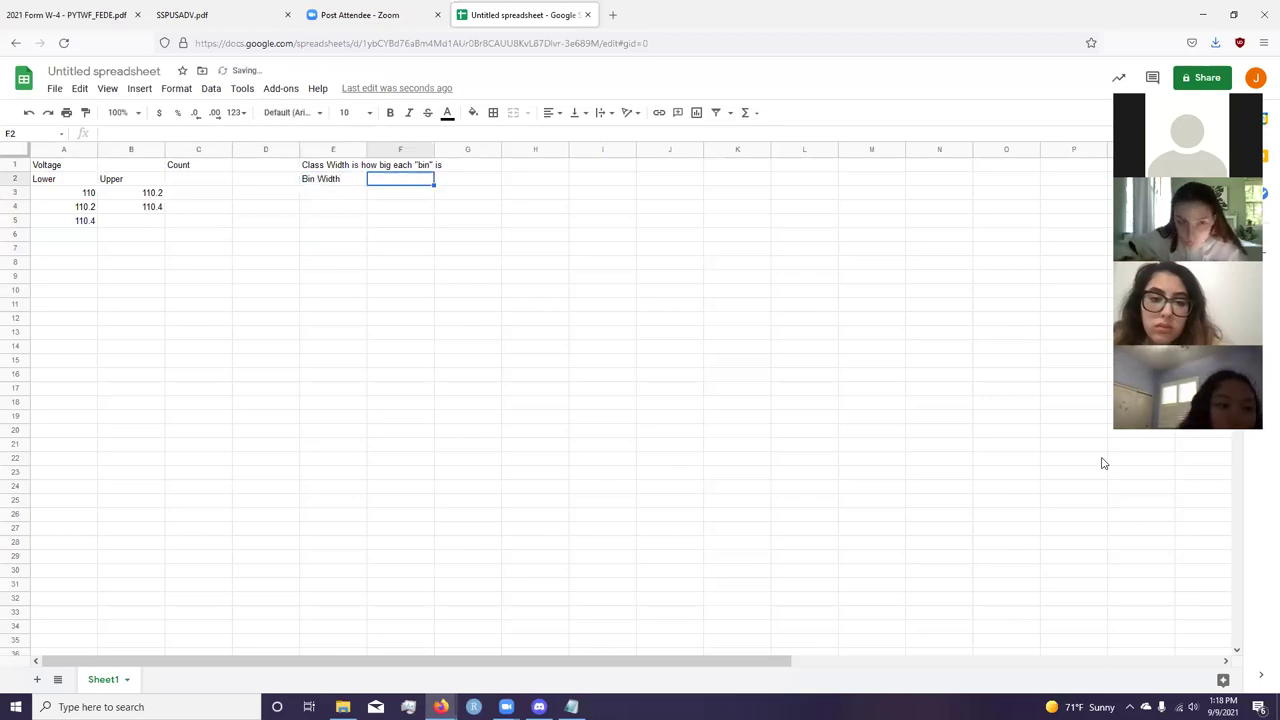
key("Tab")
type("0.2")
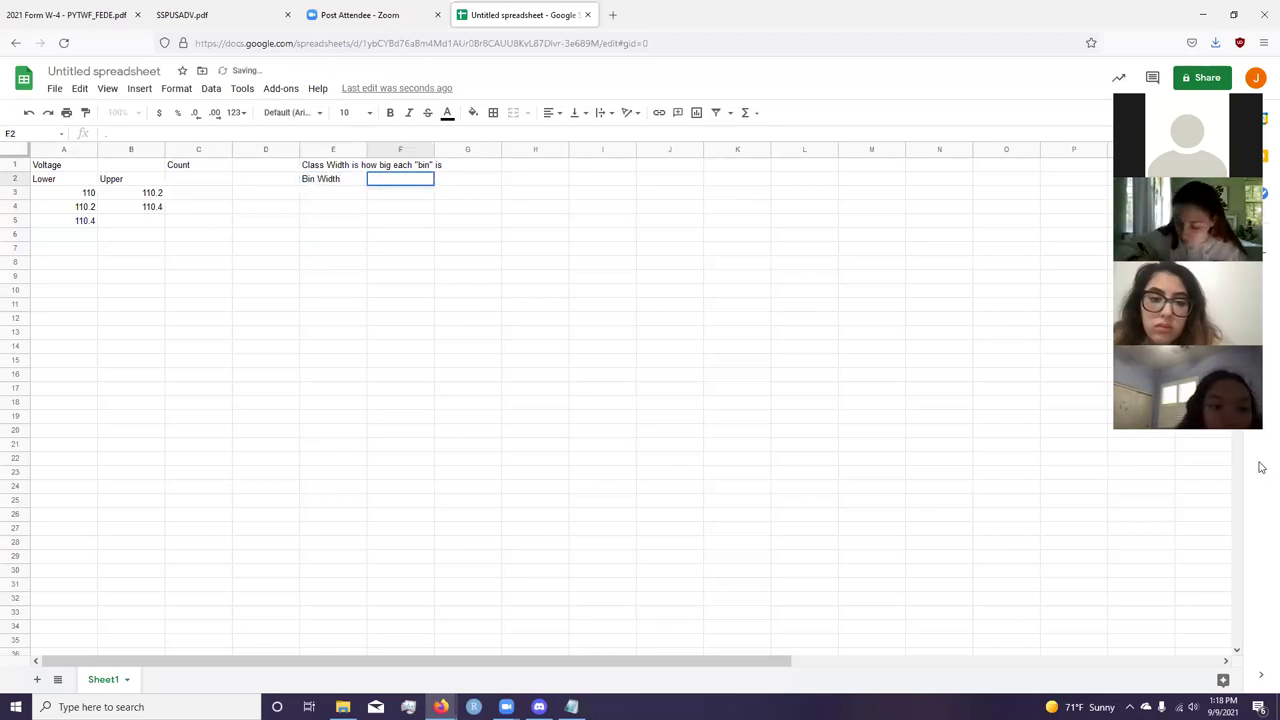
key("Return")
Step: Enter the formula =A5+F2 in cell B5 to calculate the third class's upper limit from the bin width
key("Up")
key("Right")
key("Right")
key("Left")
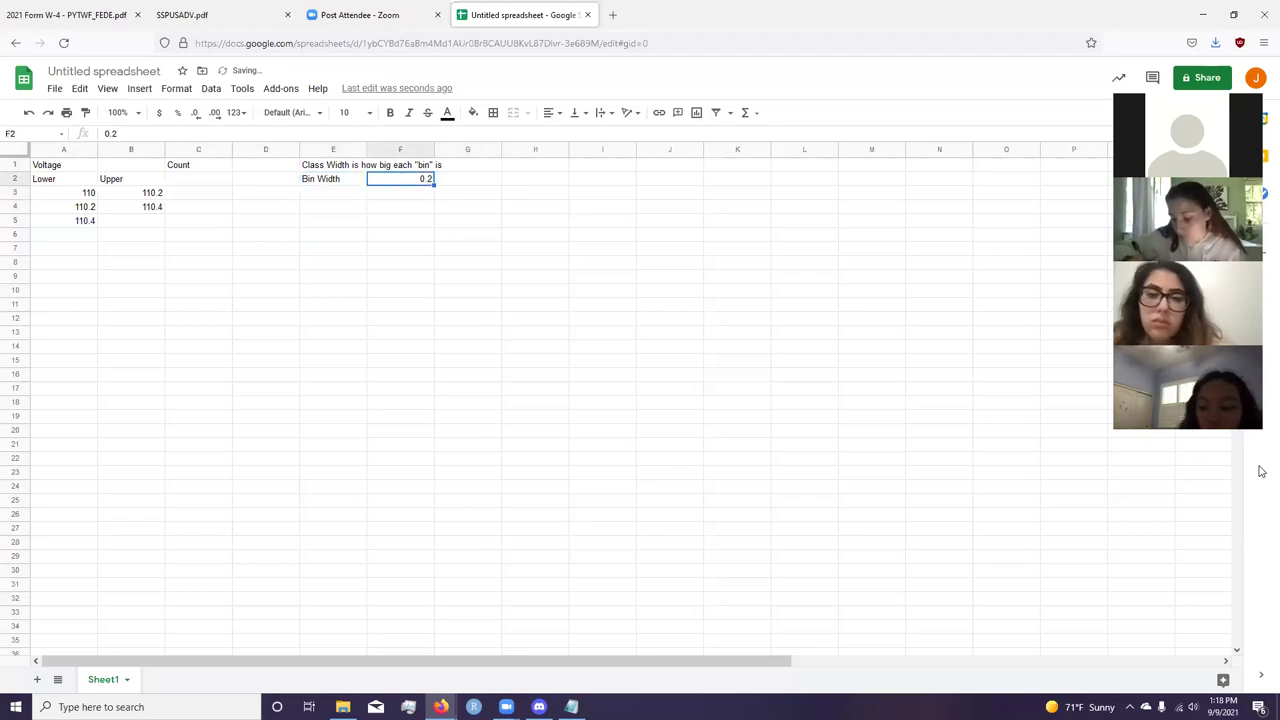
key("Left")
key("Left")
key("Left")
key("Left")
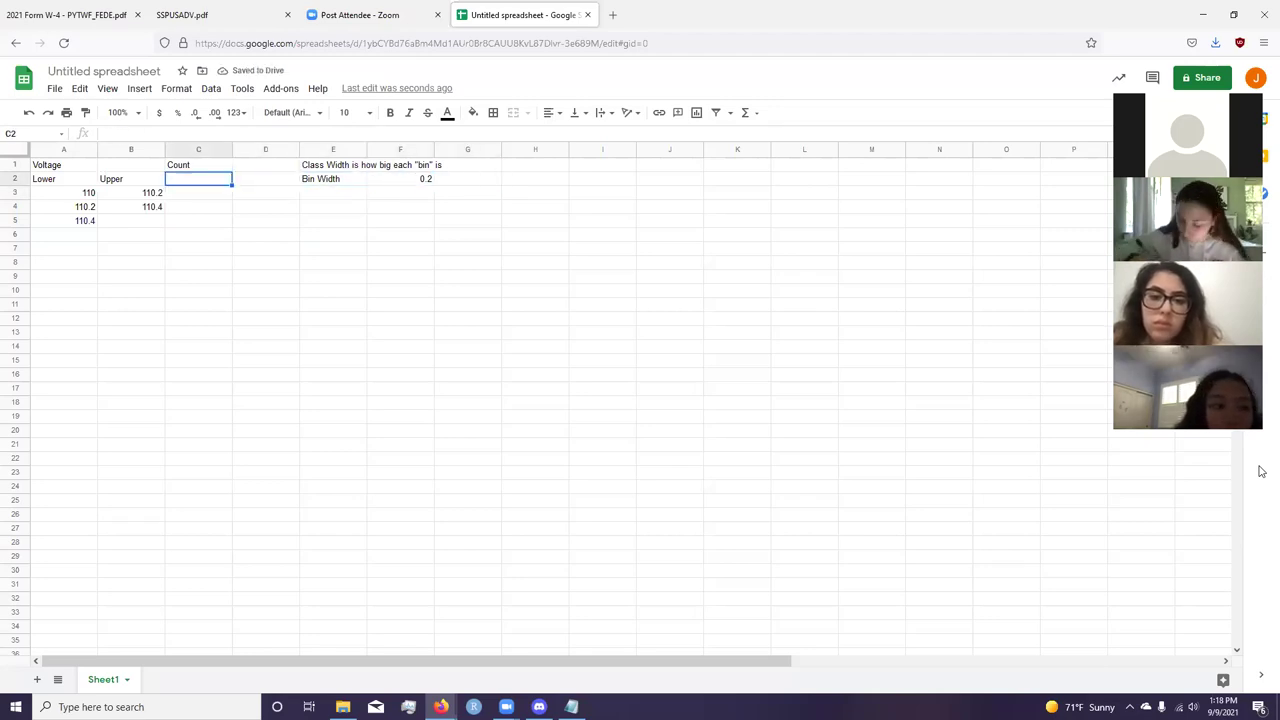
key("Down")
key("Down")
key("Down")
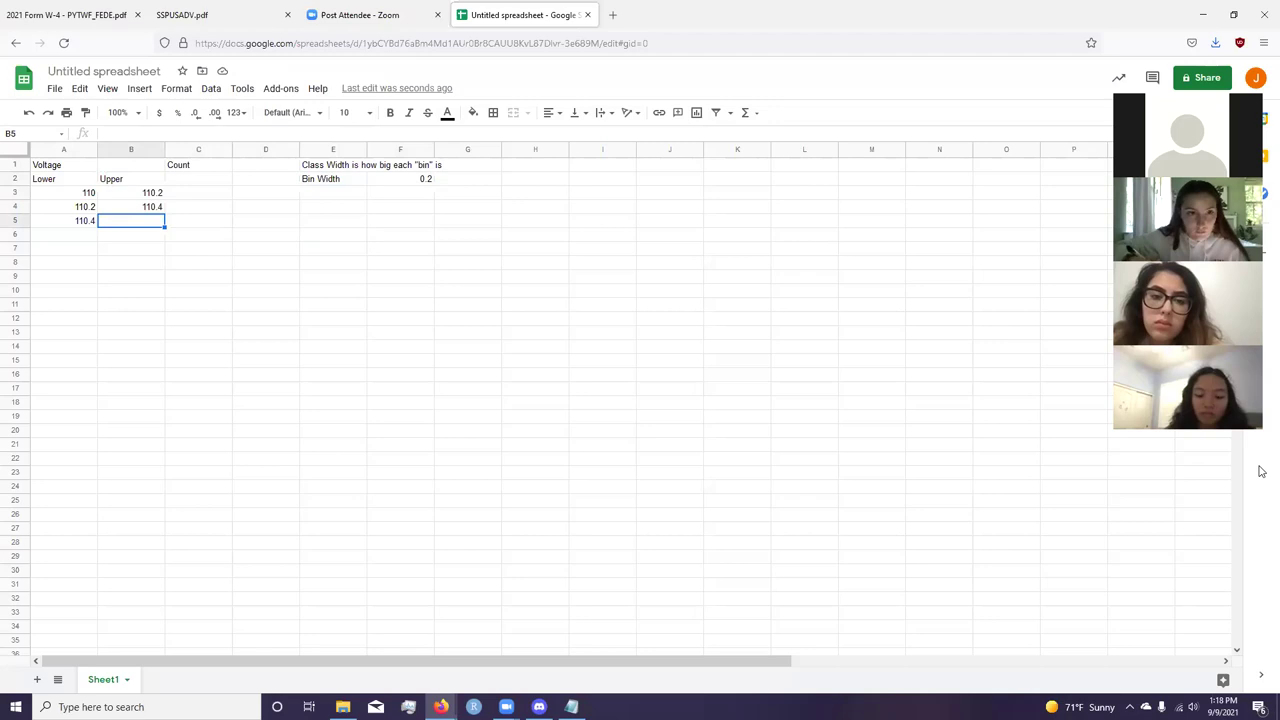
type("=")
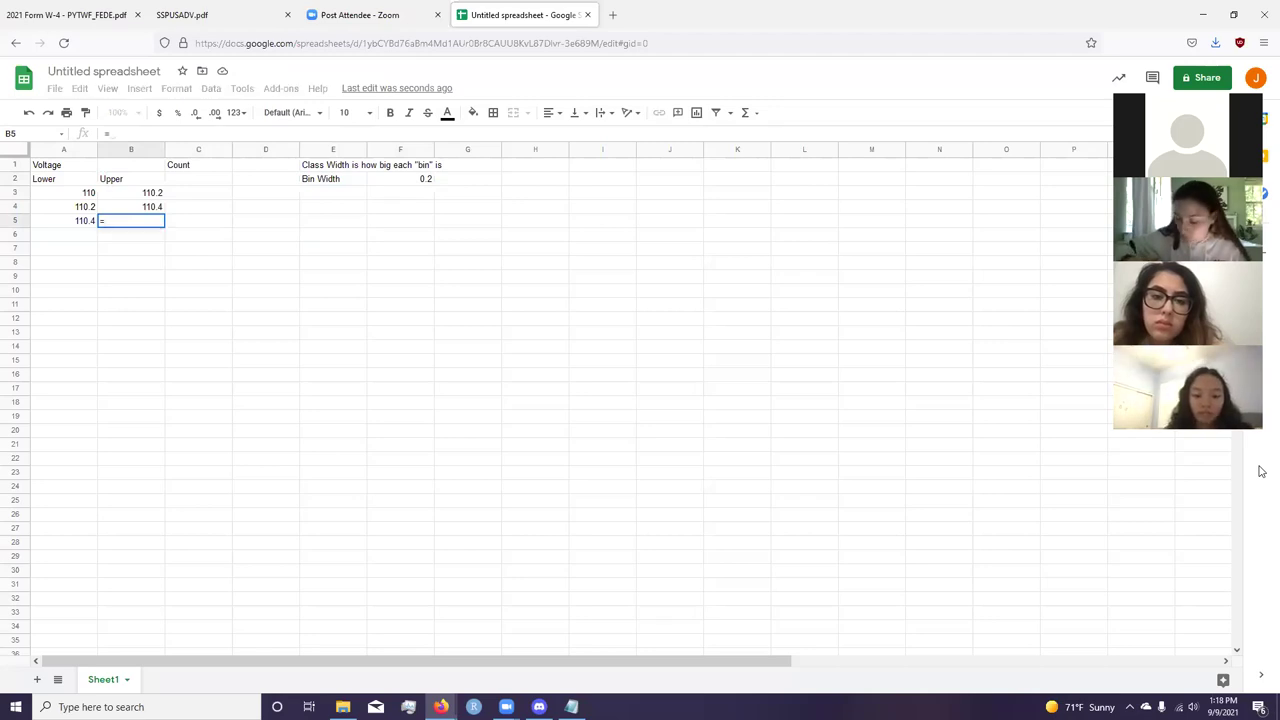
left_click(69, 225)
type("+")
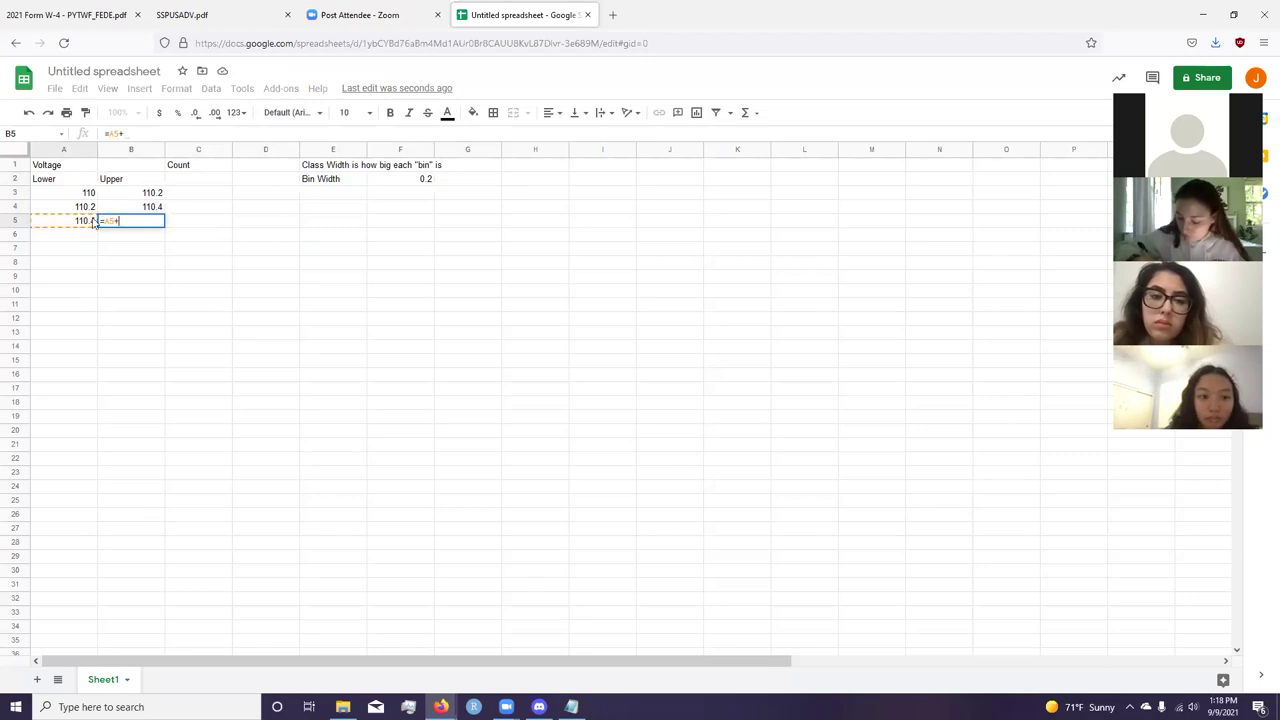
left_click(423, 180)
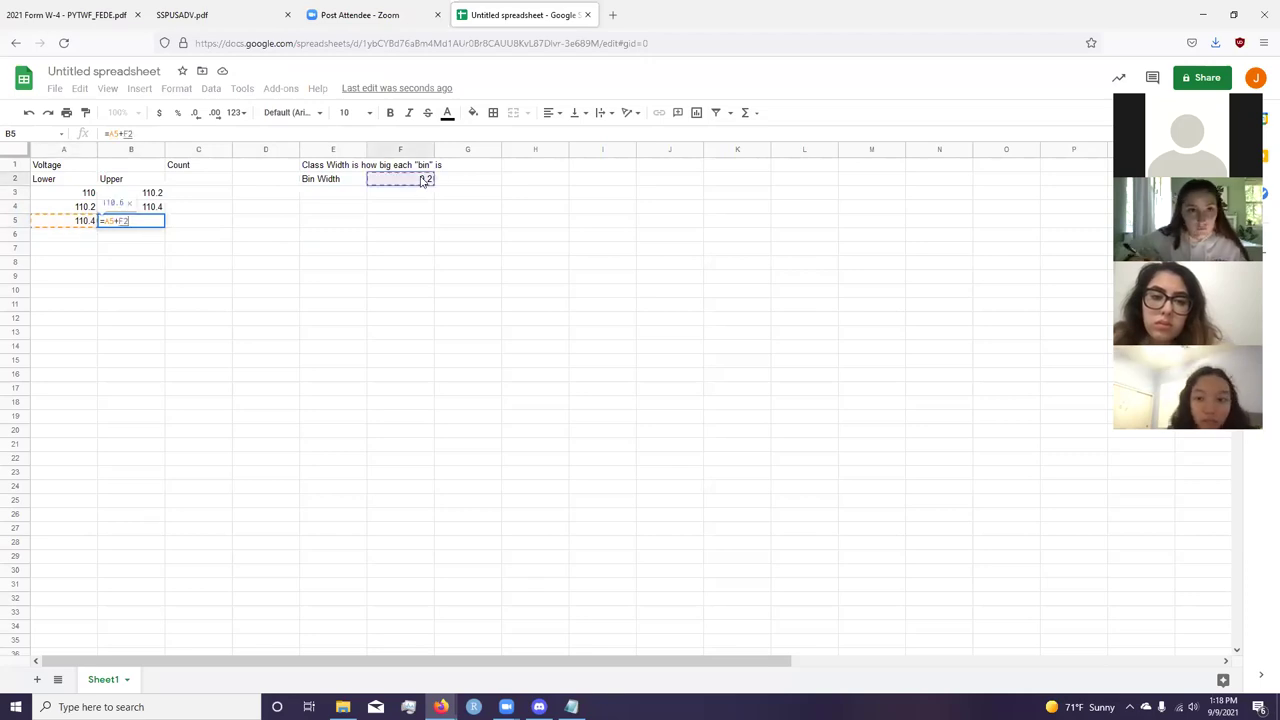
key("Return")
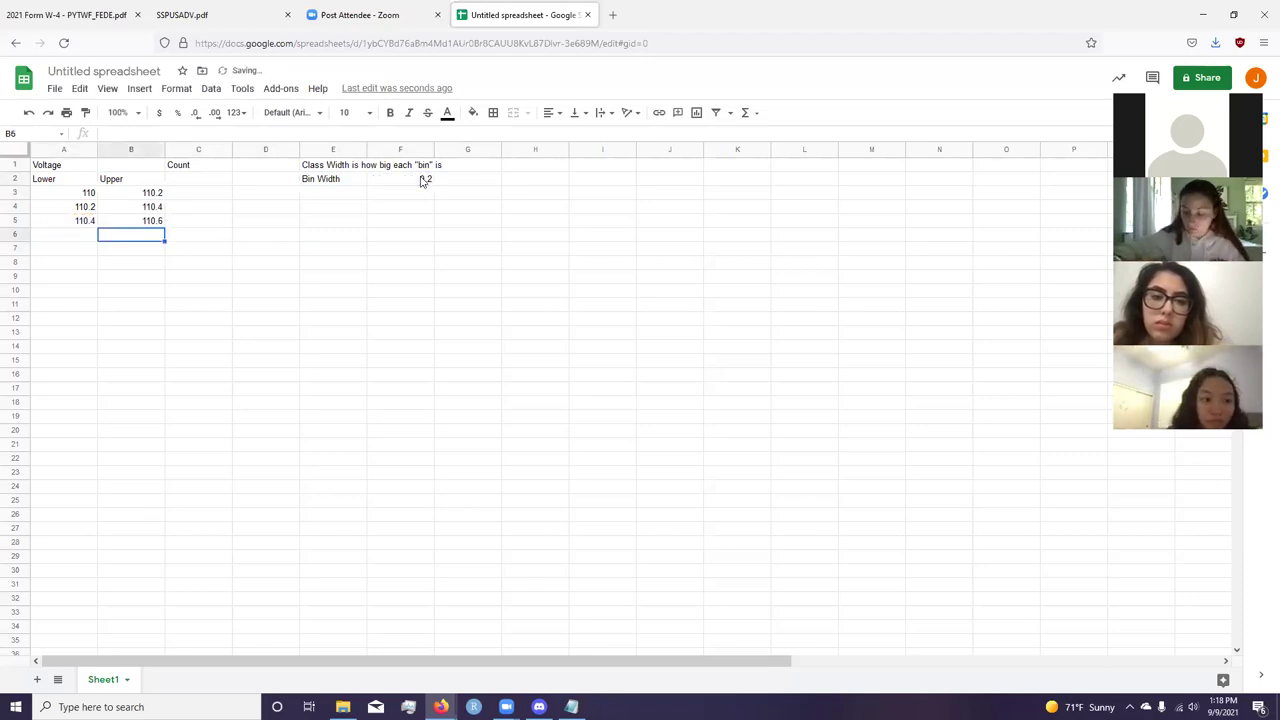
Step: Fill the class limit formulas in cells A5 and B5 down to row 10
key("Left")
key("Up")
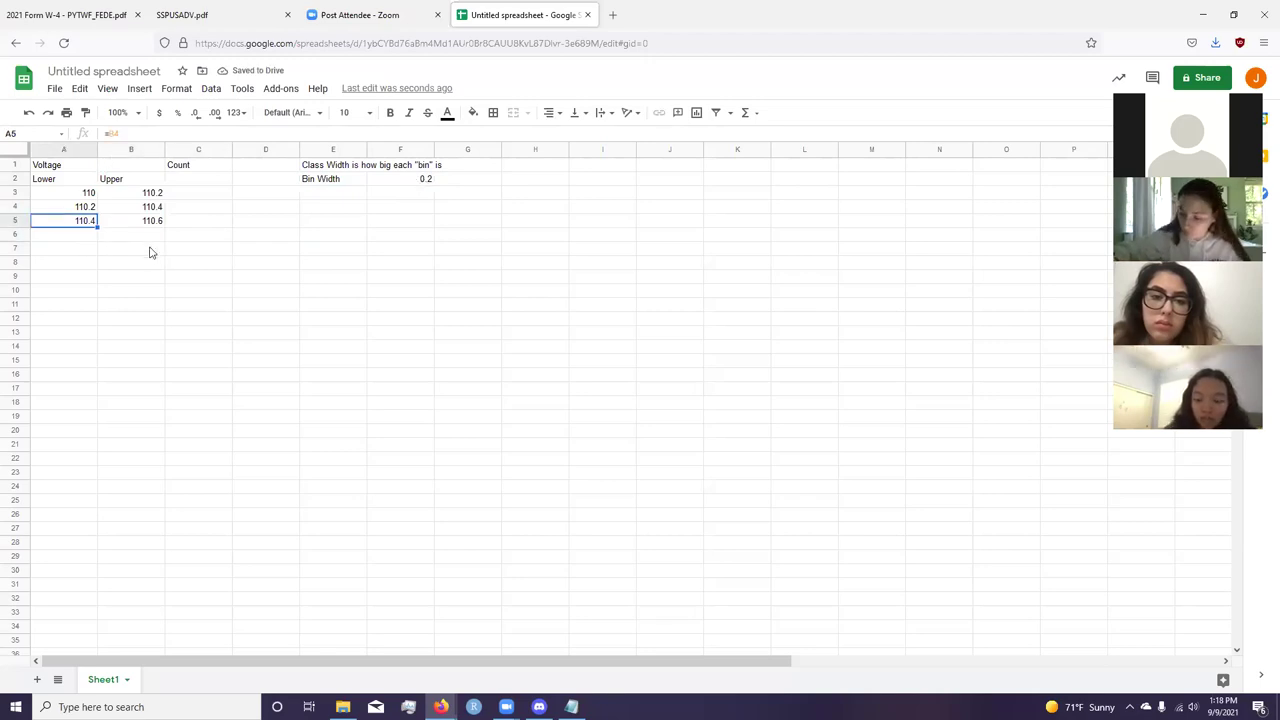
left_click_drag(97, 227, 91, 277)
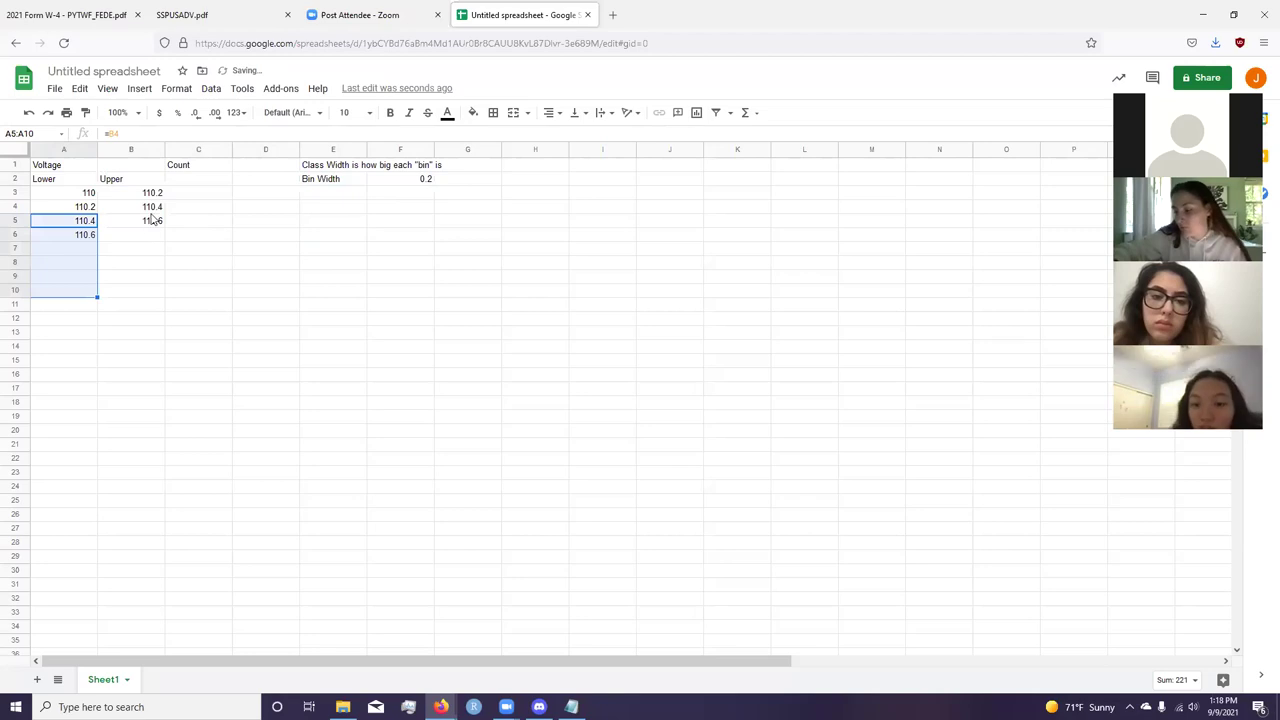
left_click(152, 219)
left_click_drag(165, 227, 155, 288)
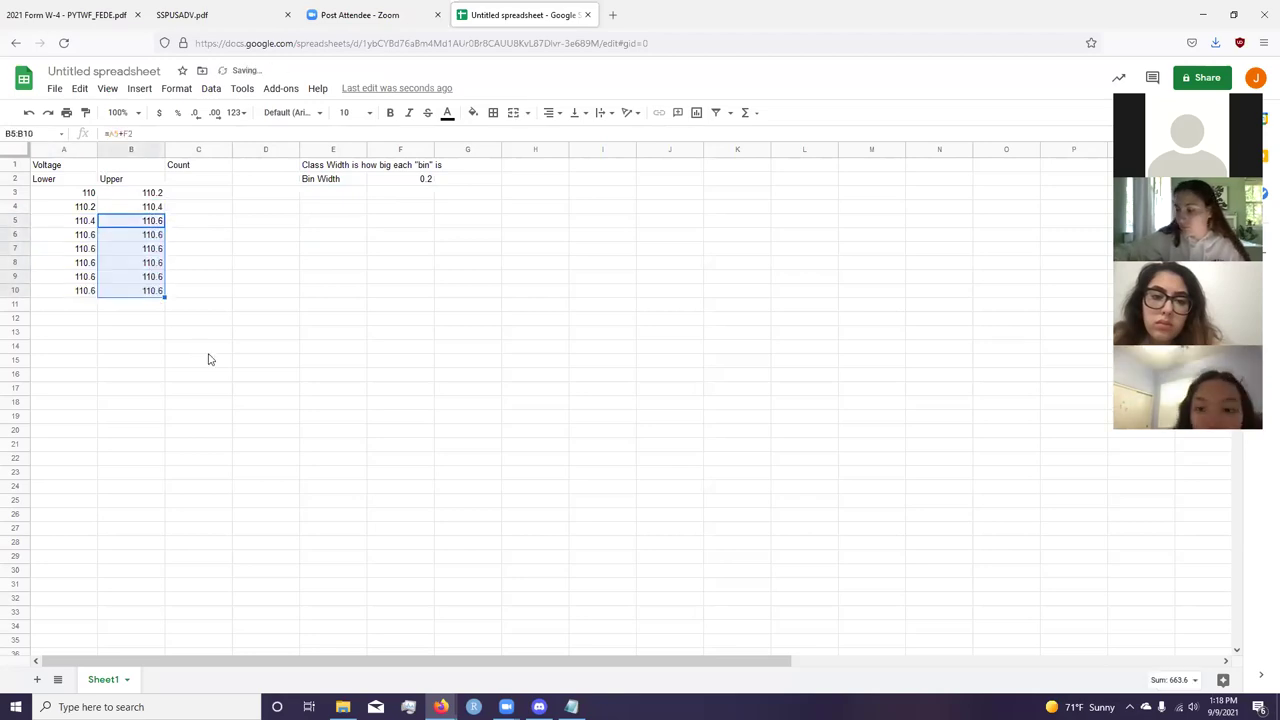
Step: Make the bin width reference in cell B5 absolute with =A5+$F$2 and fill the formula down to B10
key("Down")
key("Up")
key("Left")
key("Down")
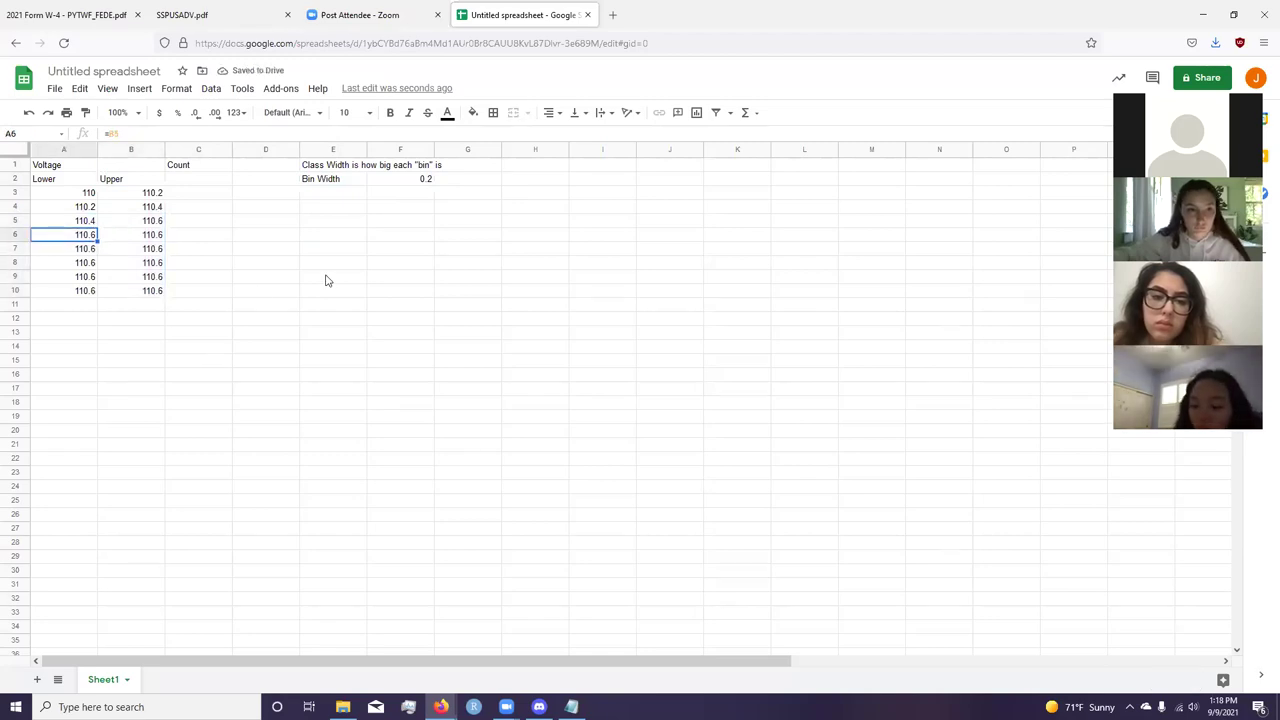
key("Right")
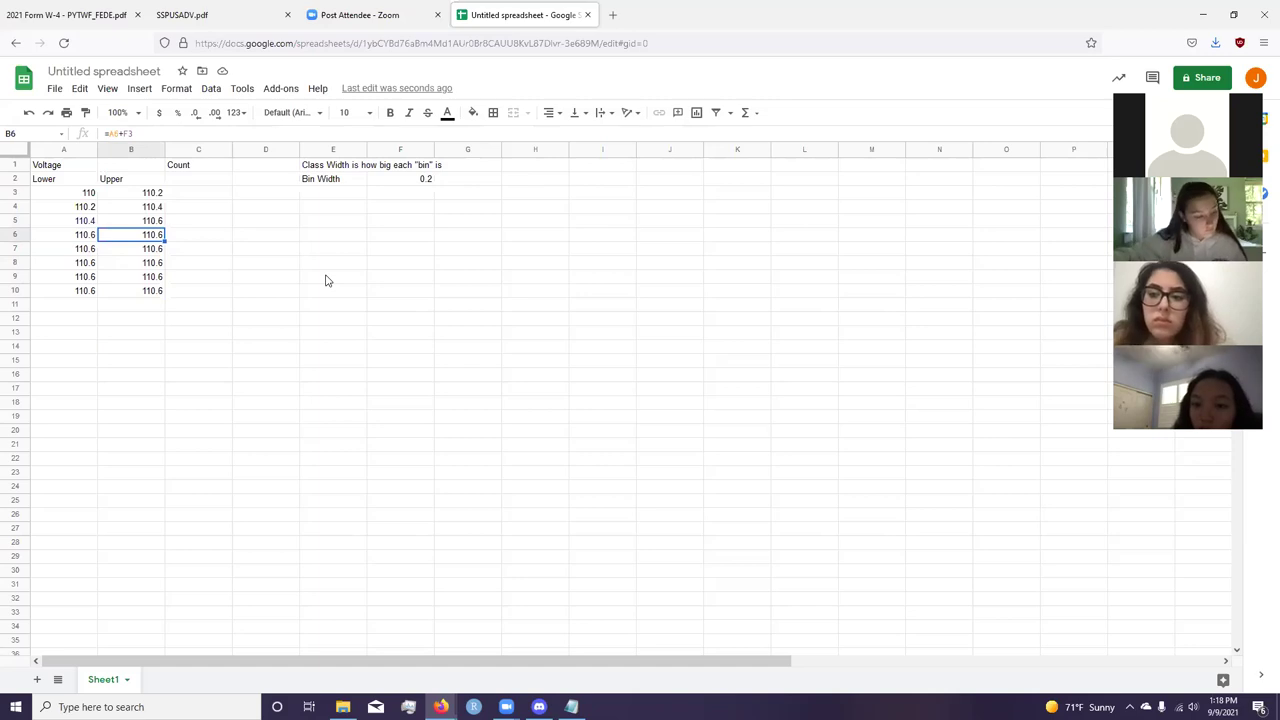
key("Up")
key("Up")
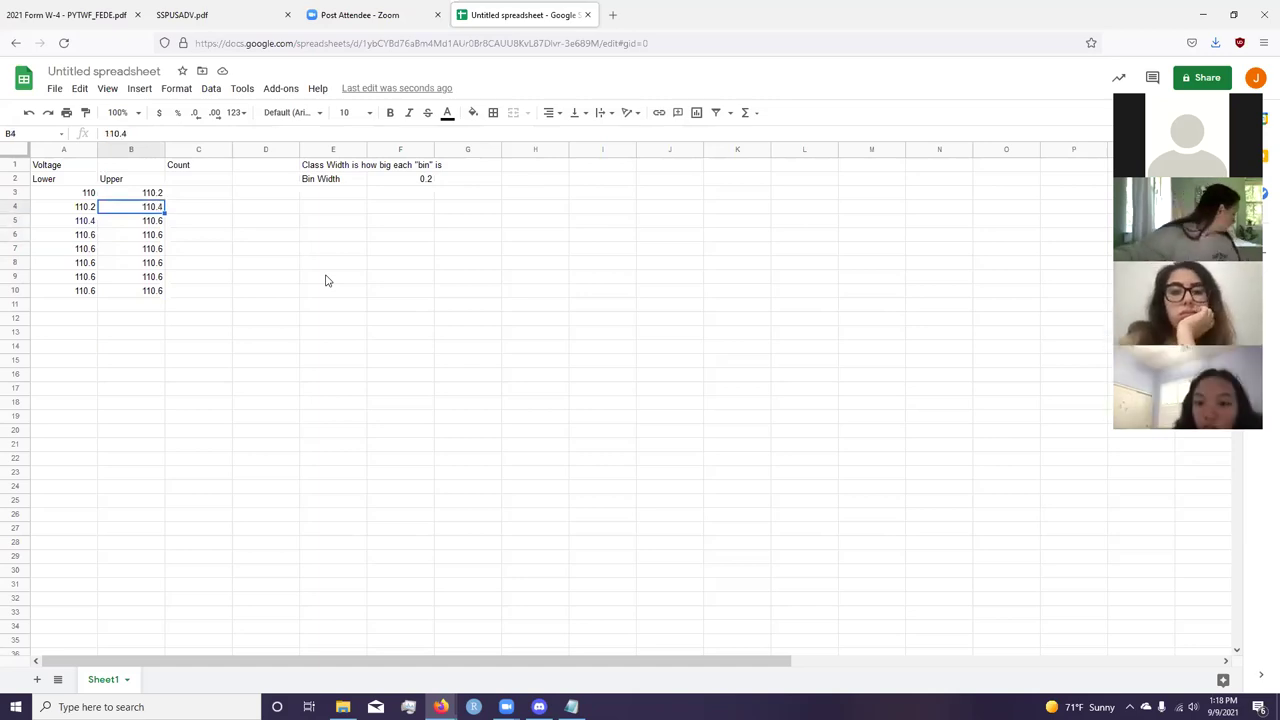
key("Down")
key("F2")
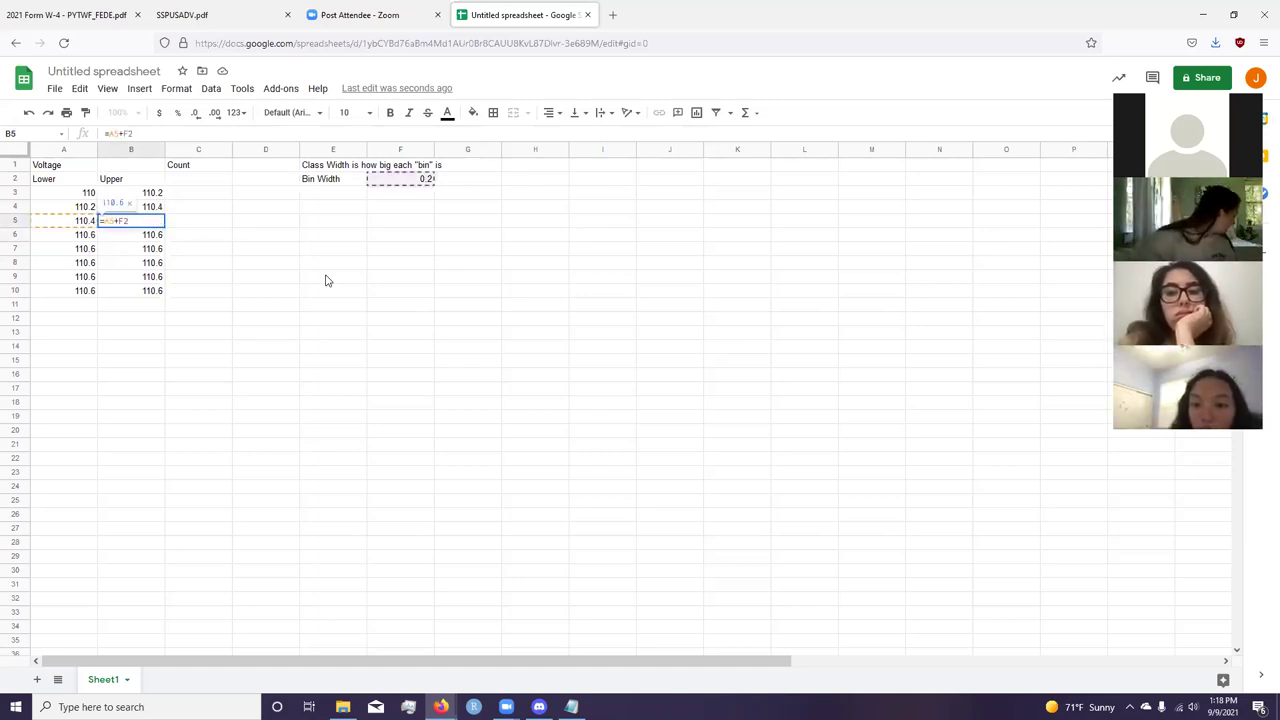
key("Left")
key("Left")
type("$")
key("Right")
type("$")
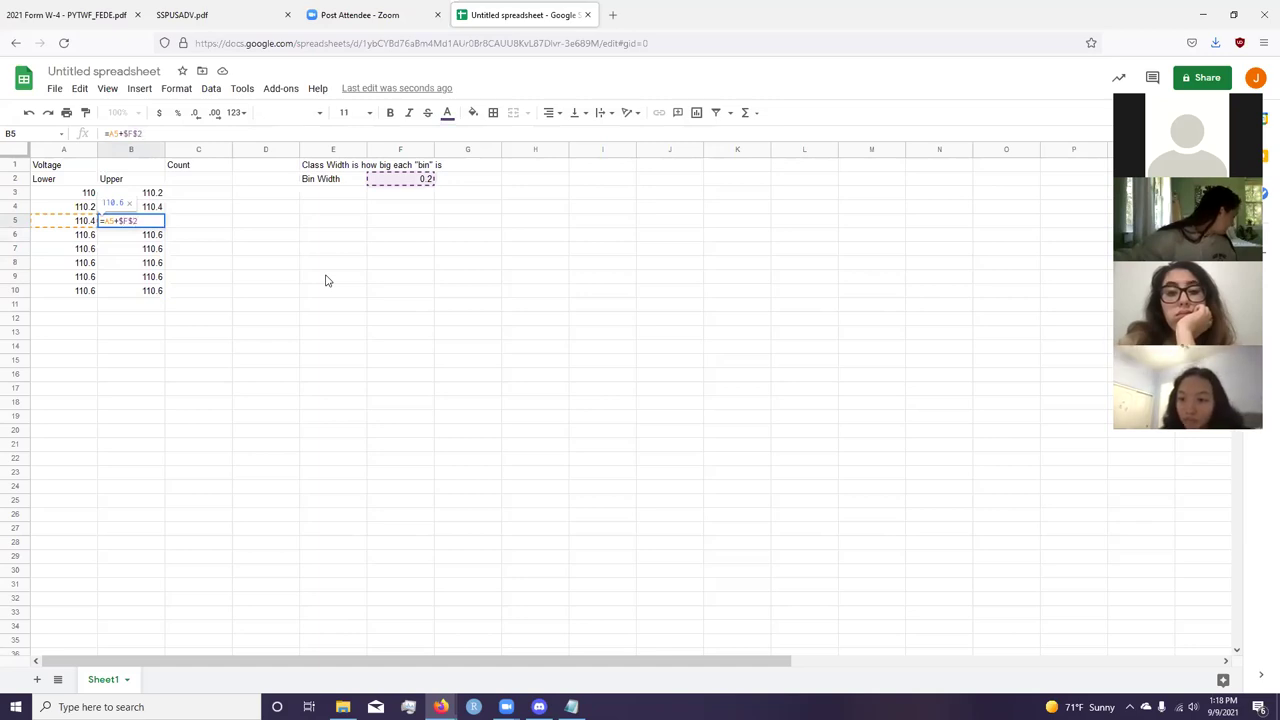
key("Return")
key("Up")
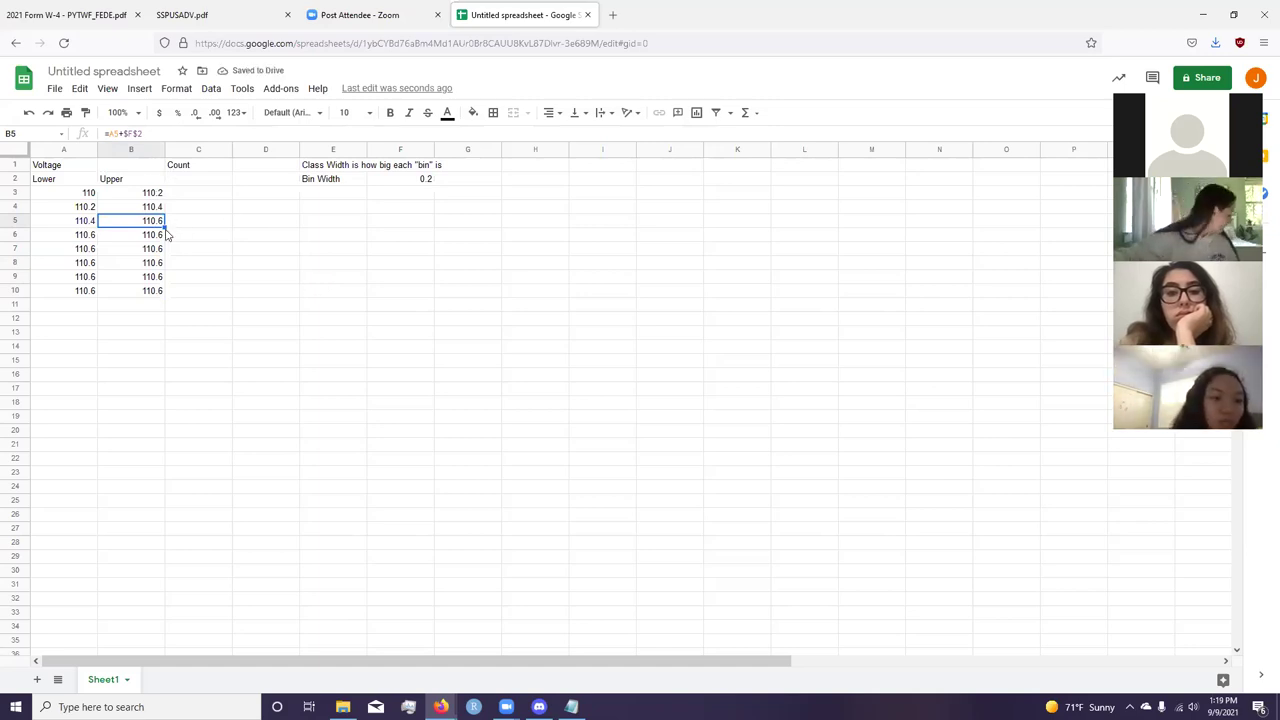
left_click_drag(165, 227, 152, 298)
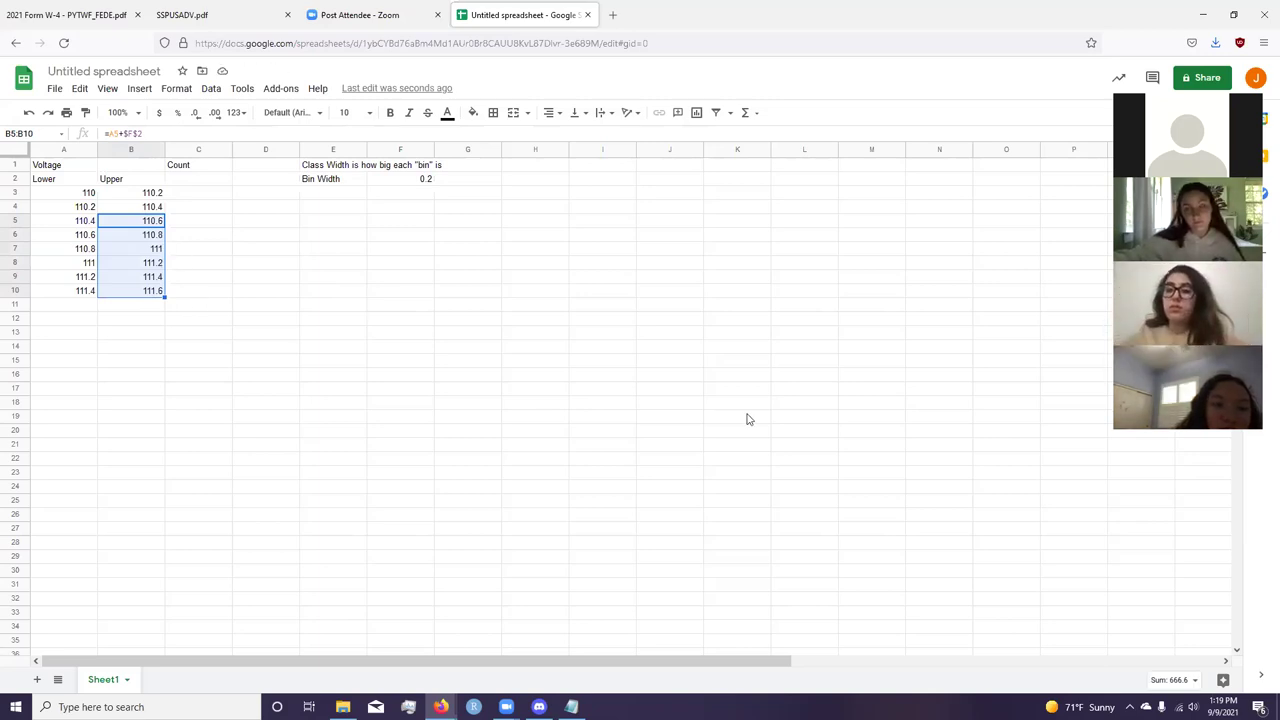
Step: Check the home voltage measurements in the homework question and return to the spreadsheet
left_click(183, 196)
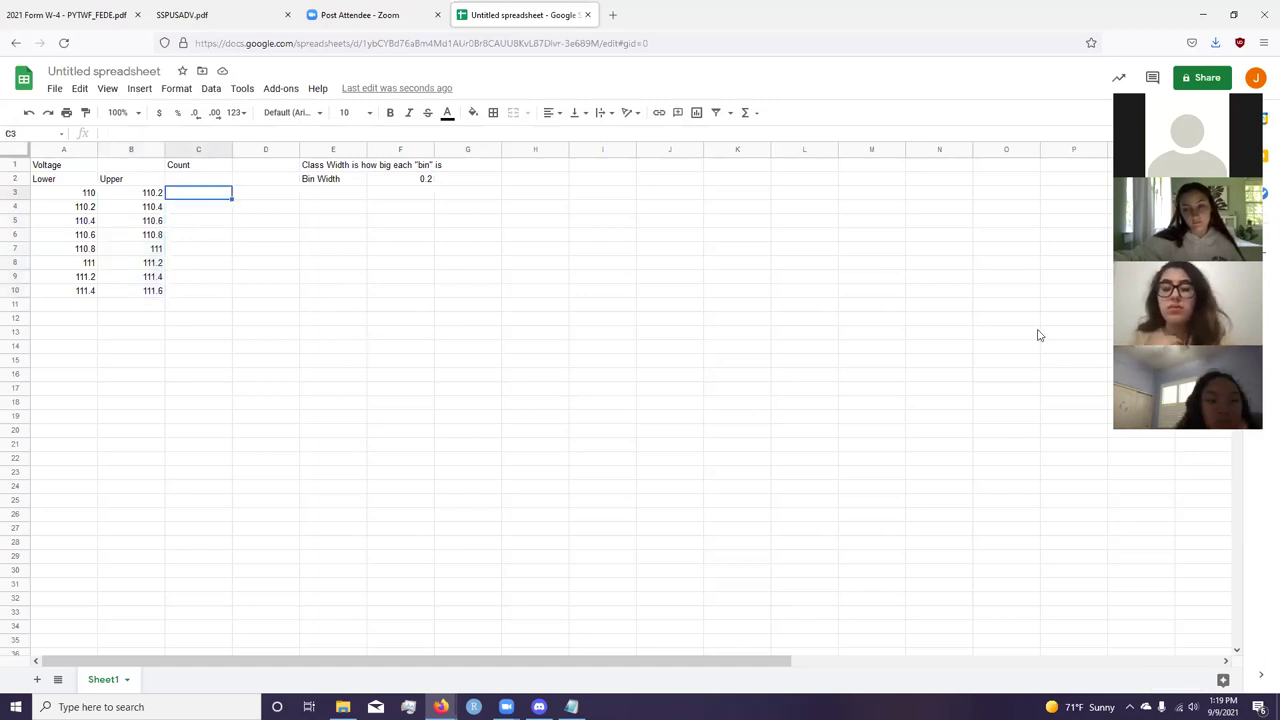
key("alt+Tab")
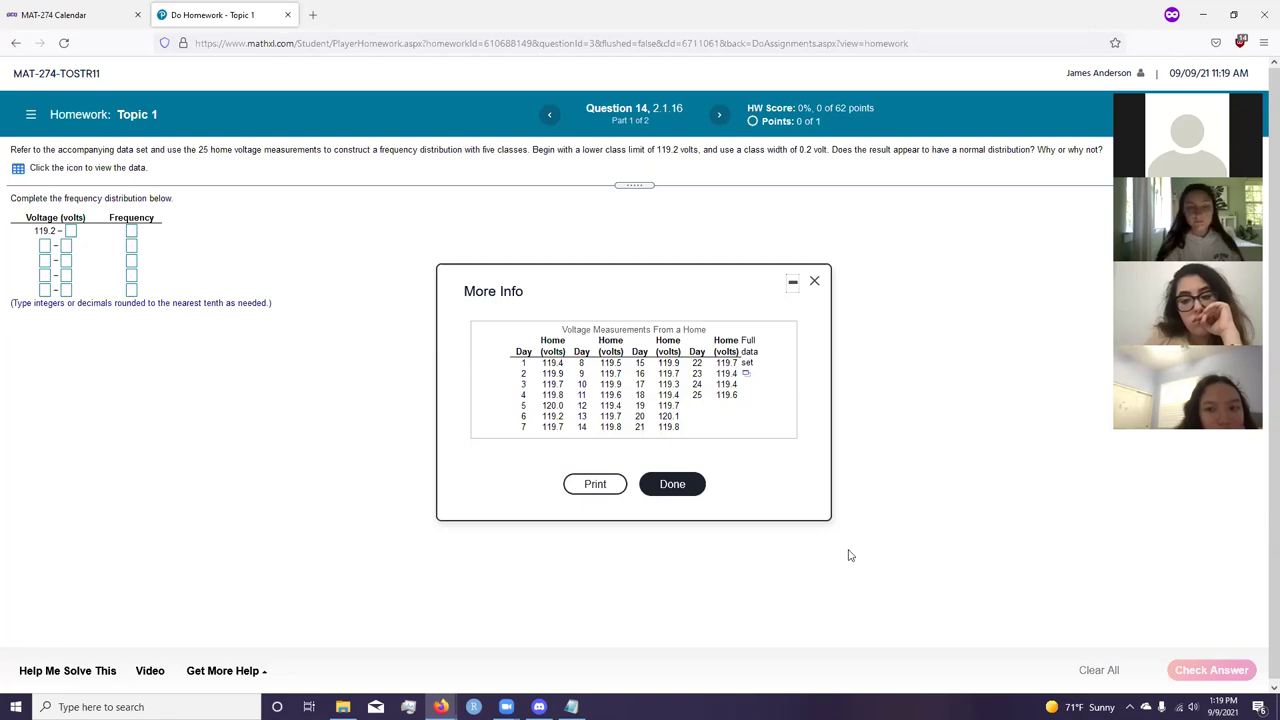
key("alt+Tab")
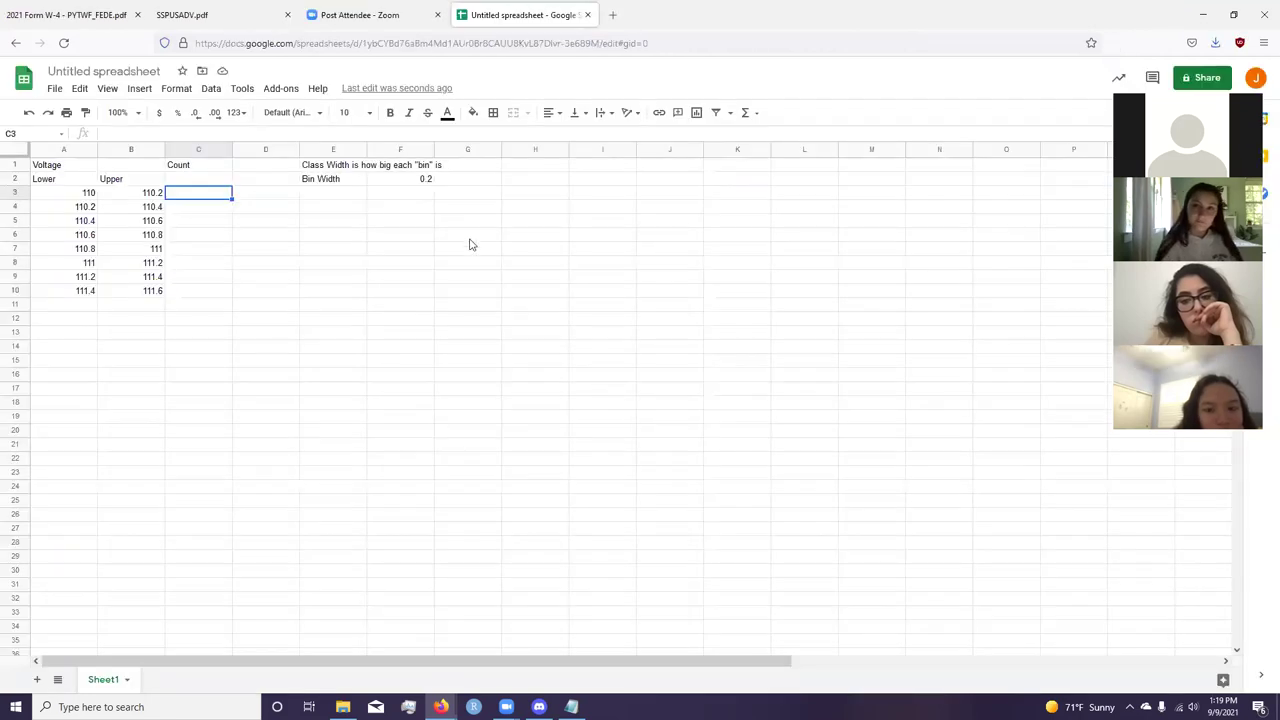
Step: Enter the formula =randbetween(110,111.6) in cell G4 to generate a sample voltage
left_click(486, 206)
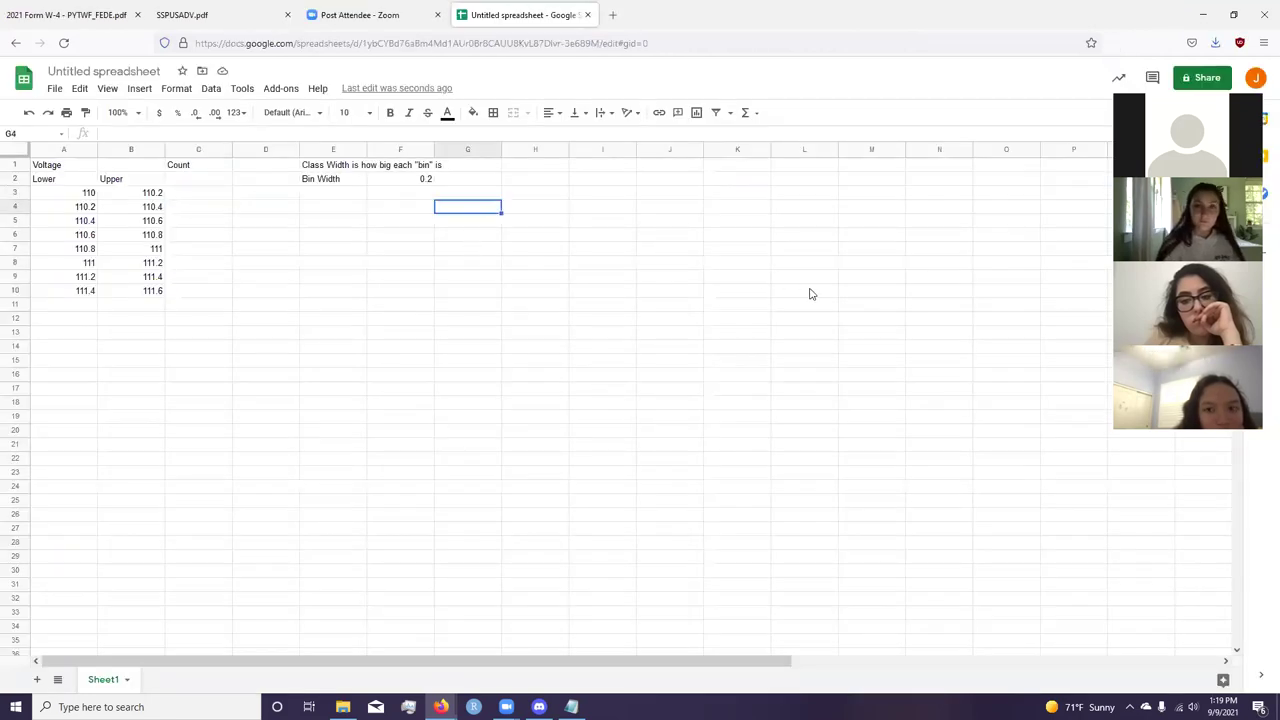
type("=")
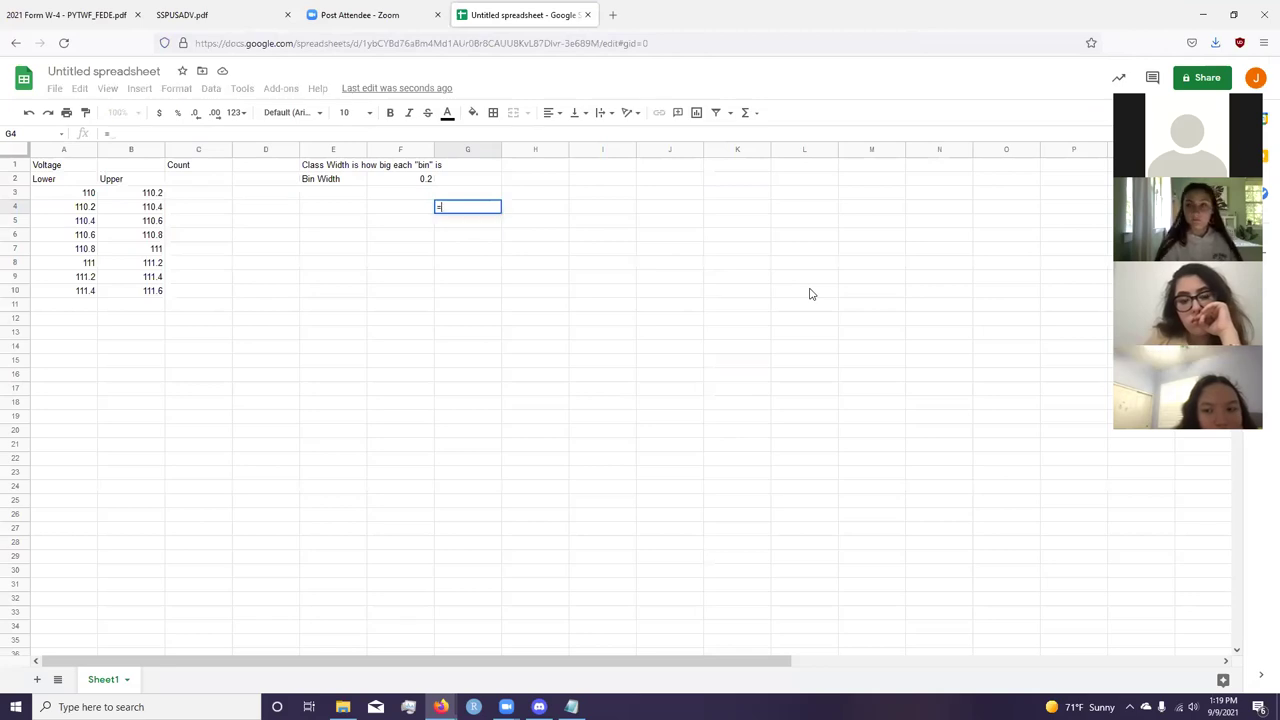
type("randbetween(")
type("110")
type(",")
type("111)")
type("6")
type(")")
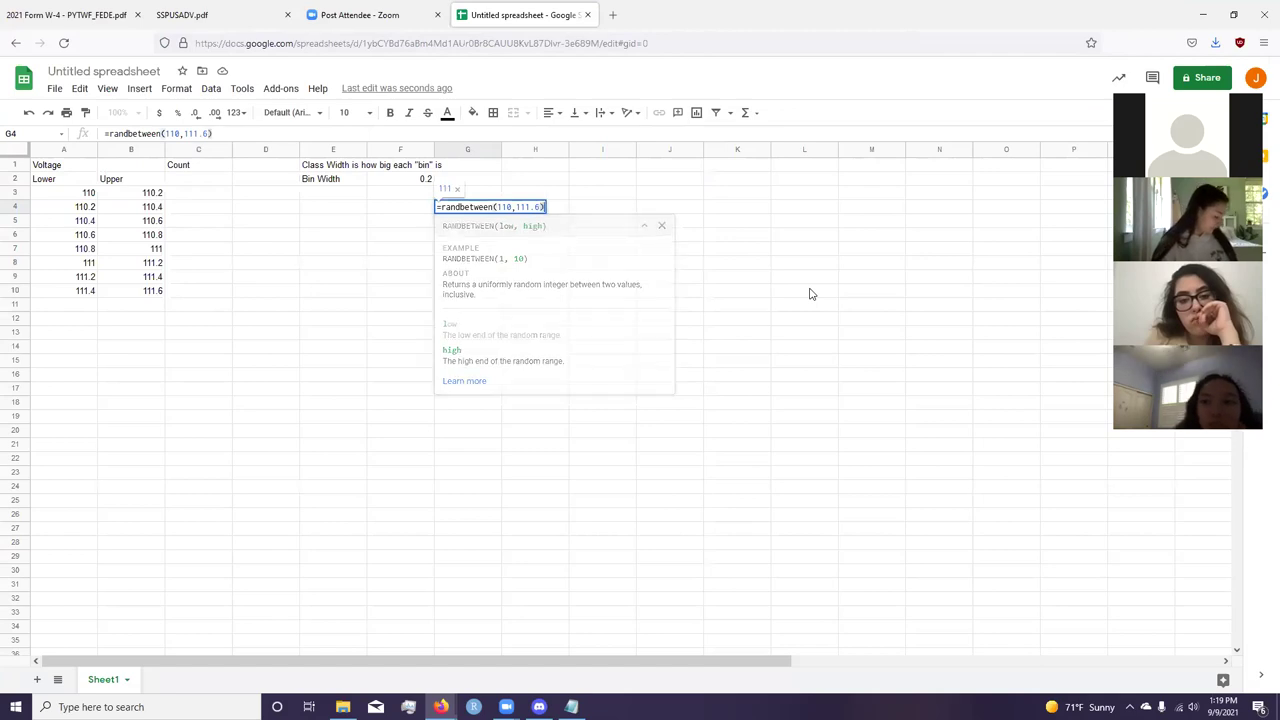
key("Return")
key("Up")
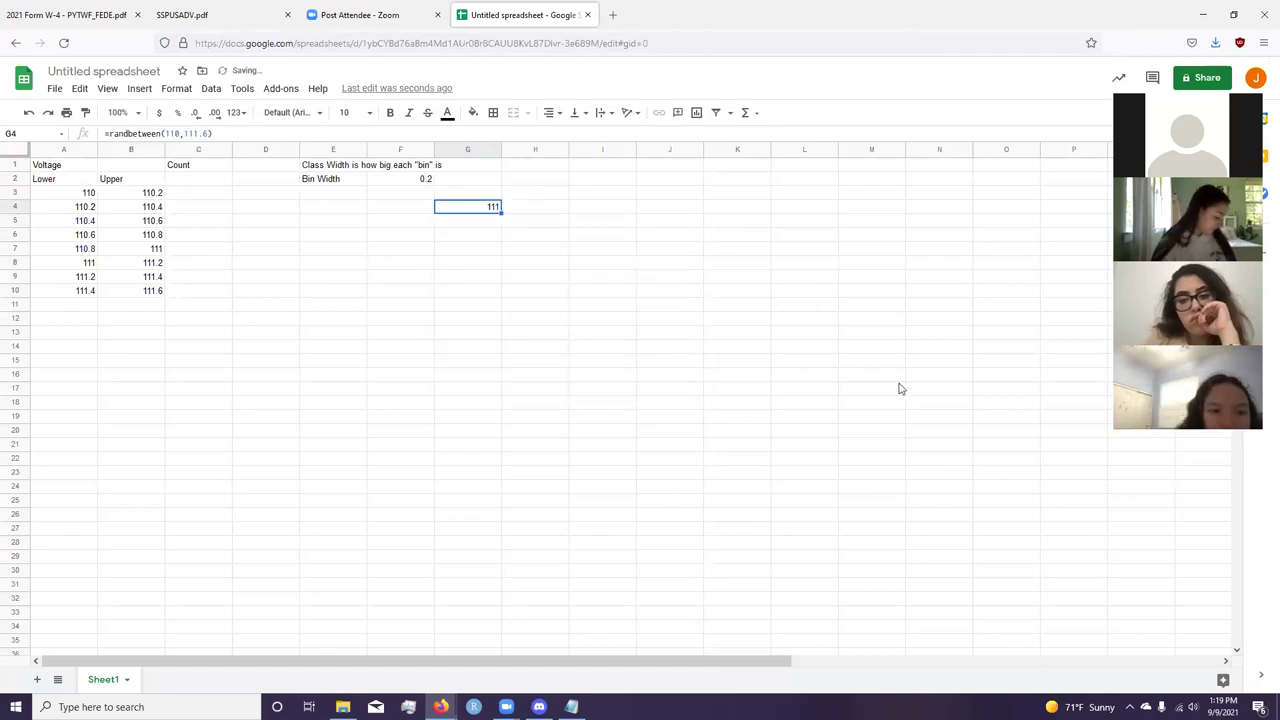
Step: Enter the sample numbers 1 and 2 in cells F4 and F5 and select both cells
left_click(420, 206)
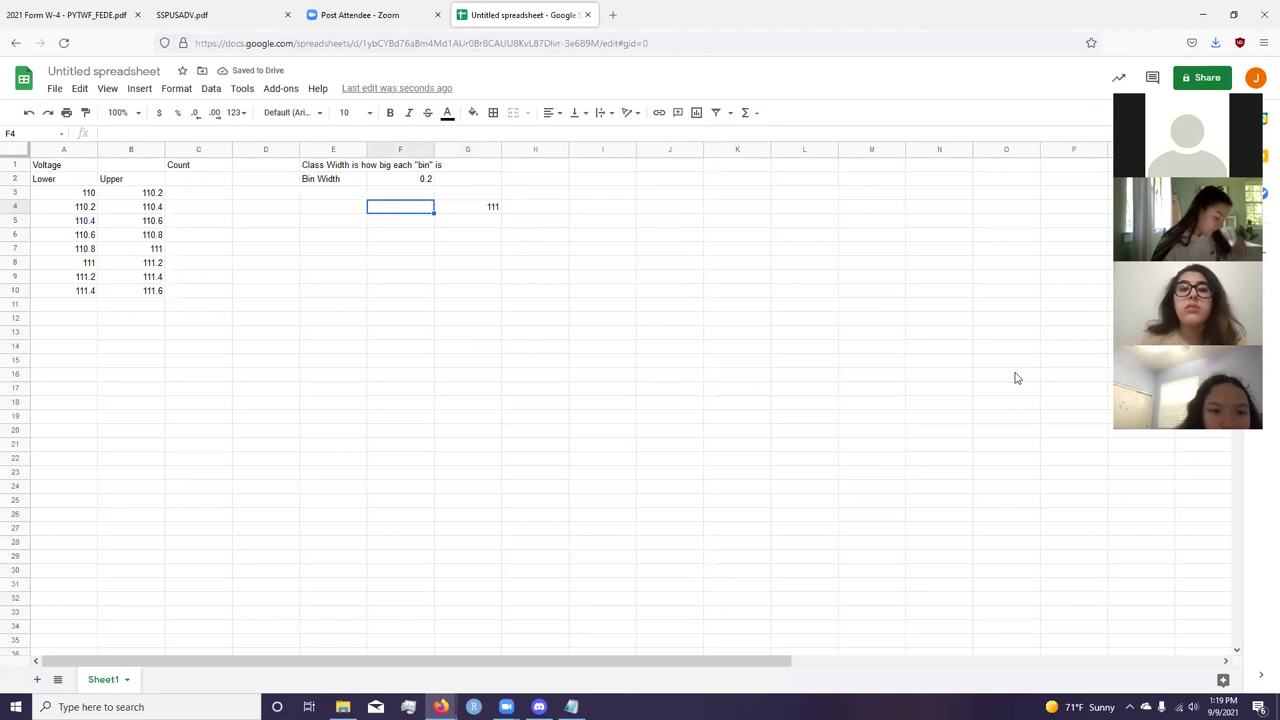
key("alt+Tab")
key("alt+Tab")
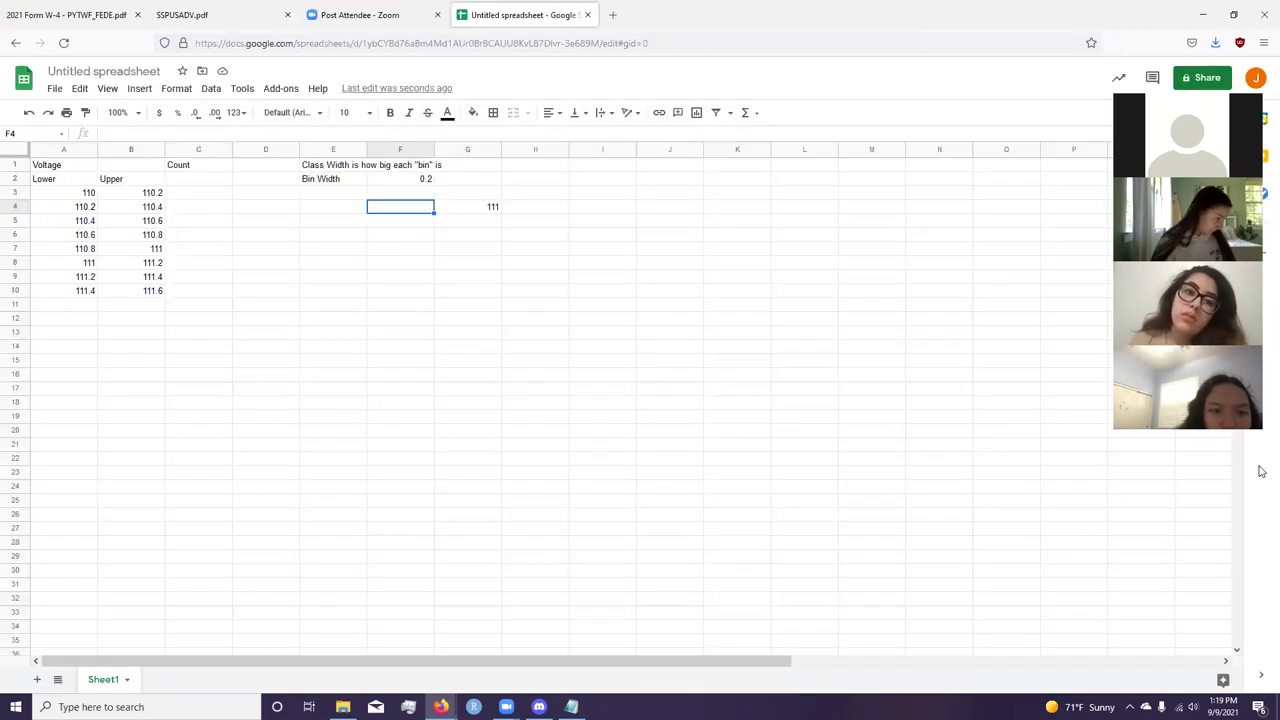
type("1")
key("Return")
type("2")
key("Return")
key("Up")
key("shift+Up")
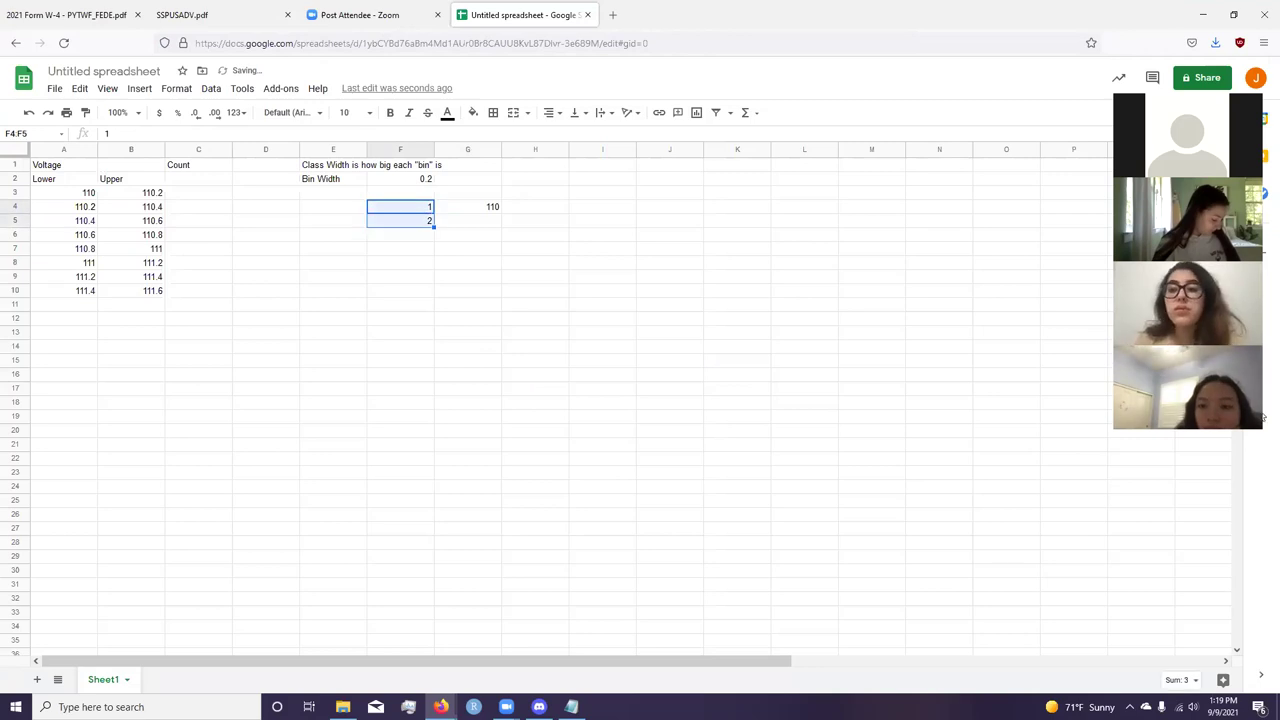
Step: Extend the sample numbering down column F to 25 in row 28, clearing any extra numbers below it
left_click_drag(433, 258, 423, 569)
left_click(423, 560)
key("Delete")
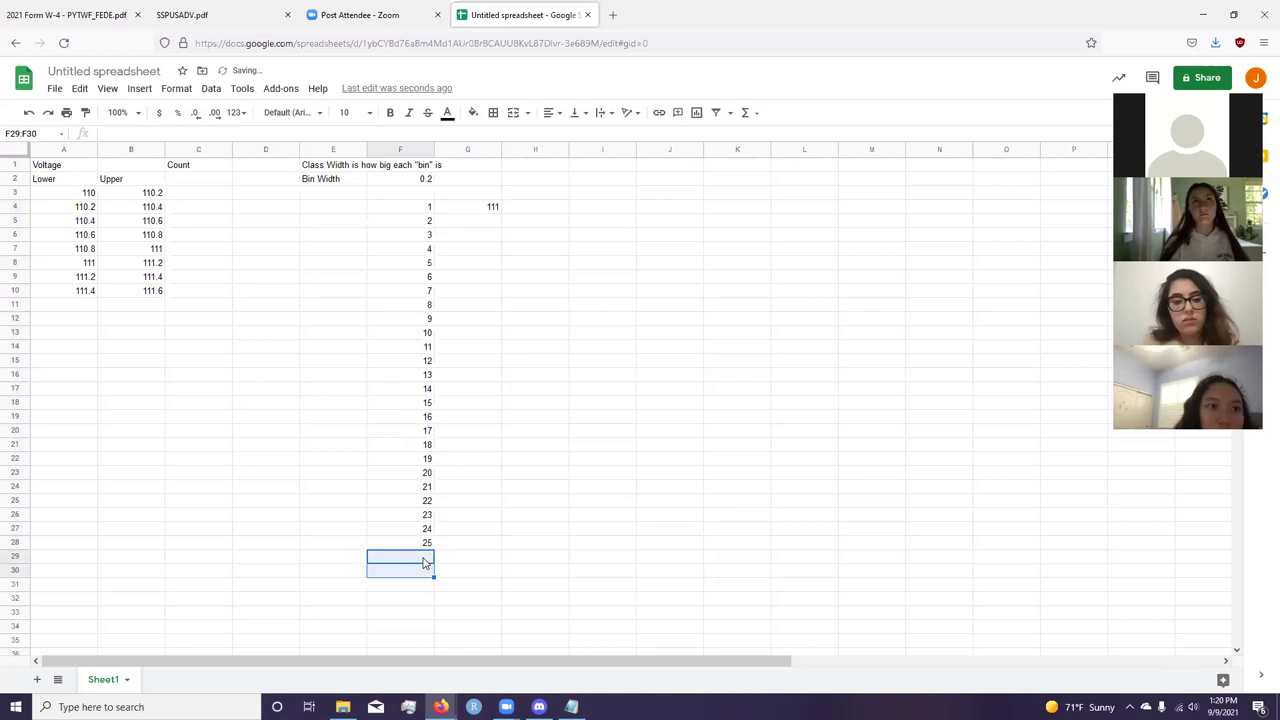
Step: Fill the random voltage formula in cell G4 down to G28 beside the sample numbers
left_click(490, 208)
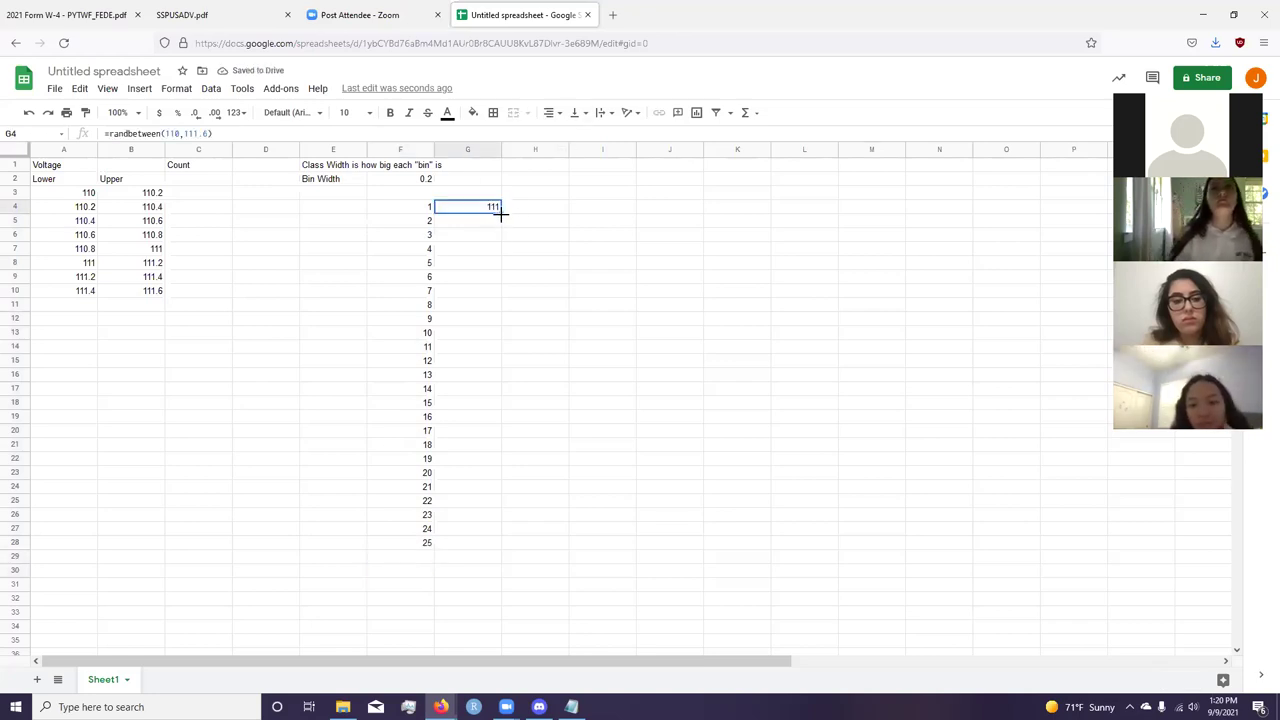
double_click(501, 212)
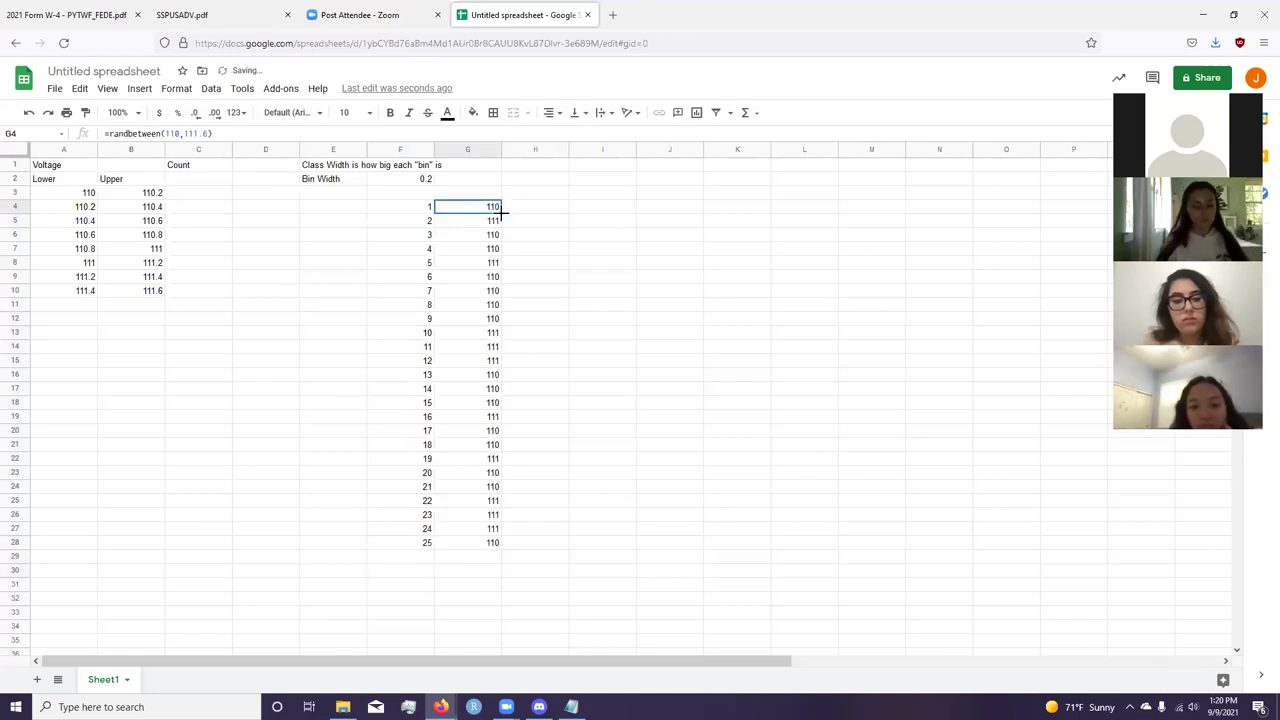
Step: Try to get decimal voltages by setting the lower bound of the formula in cell G4 to 110.0
key("Down")
key("Up")
key("F2")
key("Left")
key("Left")
key("Left")
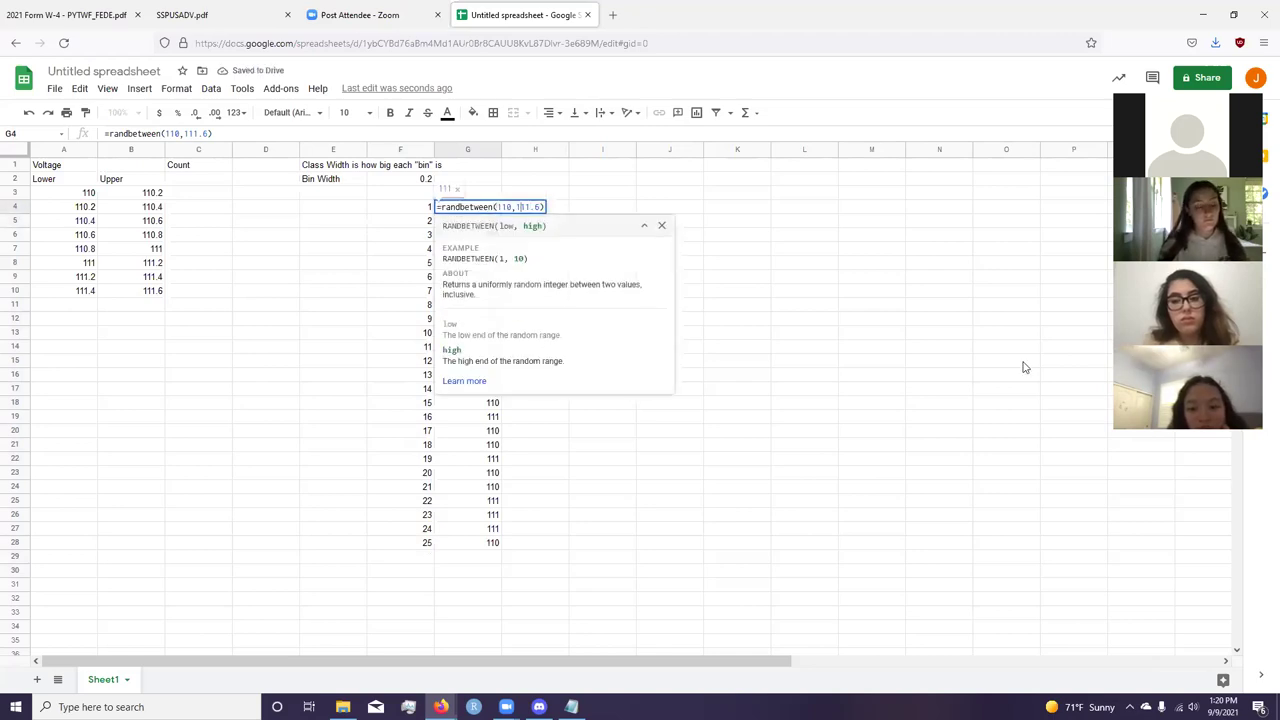
key("Left")
key("Left")
type(".0")
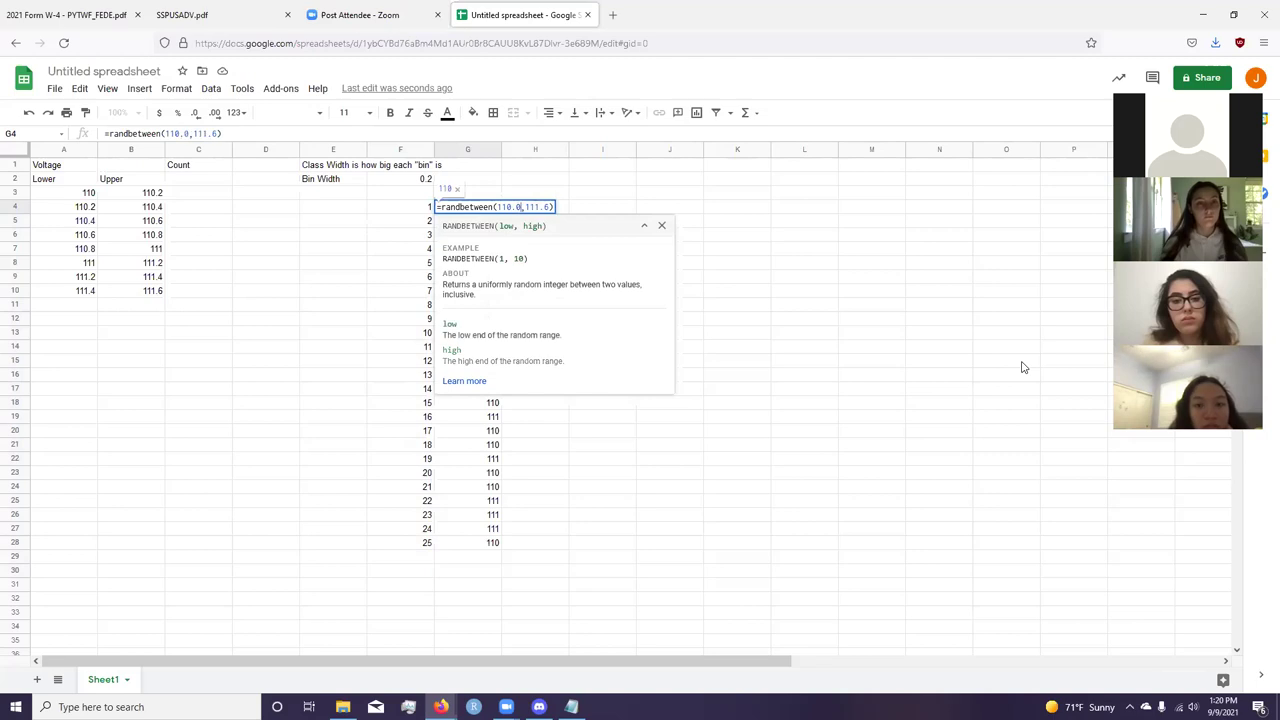
key("Return")
key("Up")
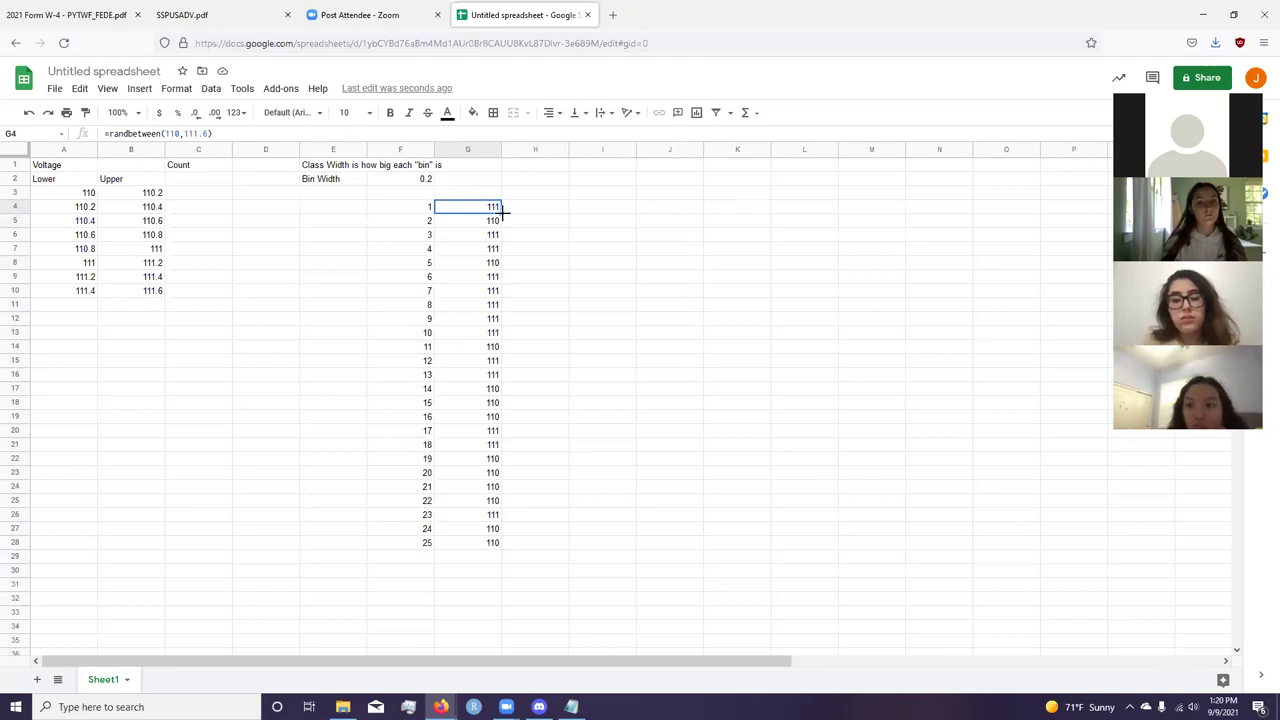
Step: Change the formula in cell G4 to =randbetween(1100,1116) and fill it down to G27
key("Return")
key("Left")
key("Left")
key("Left")
key("Left")
key("Left")
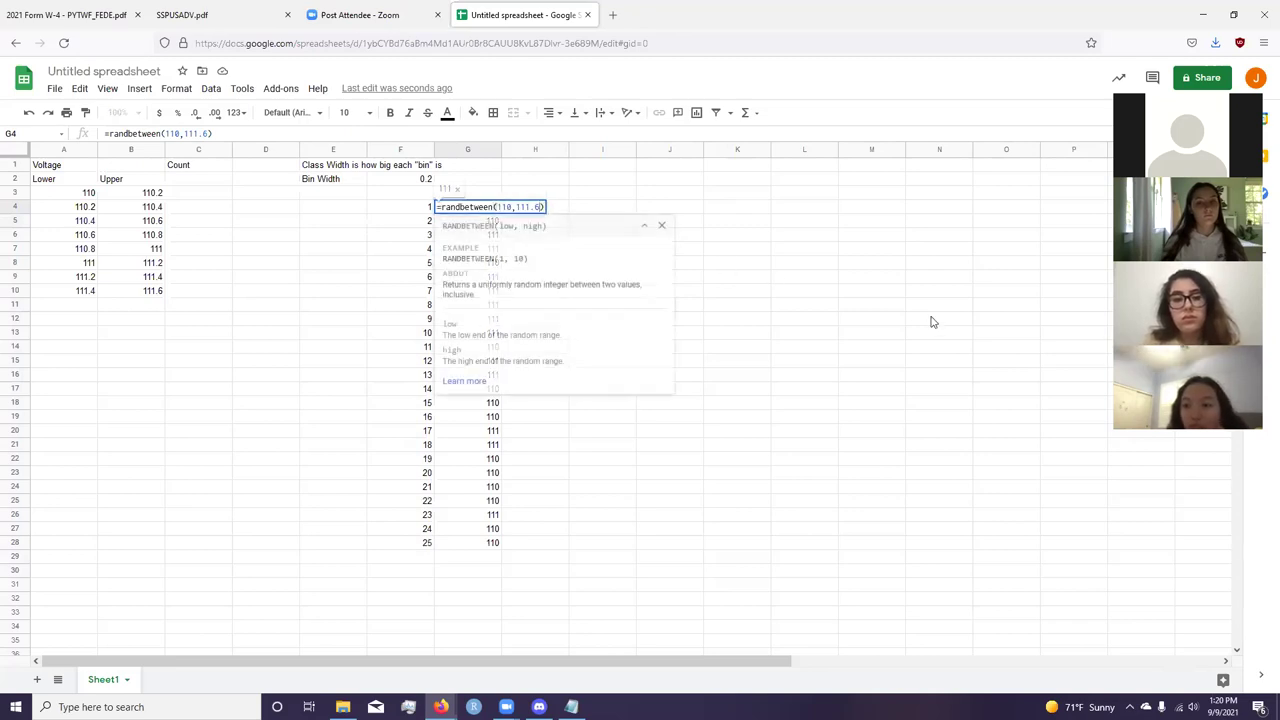
type("0")
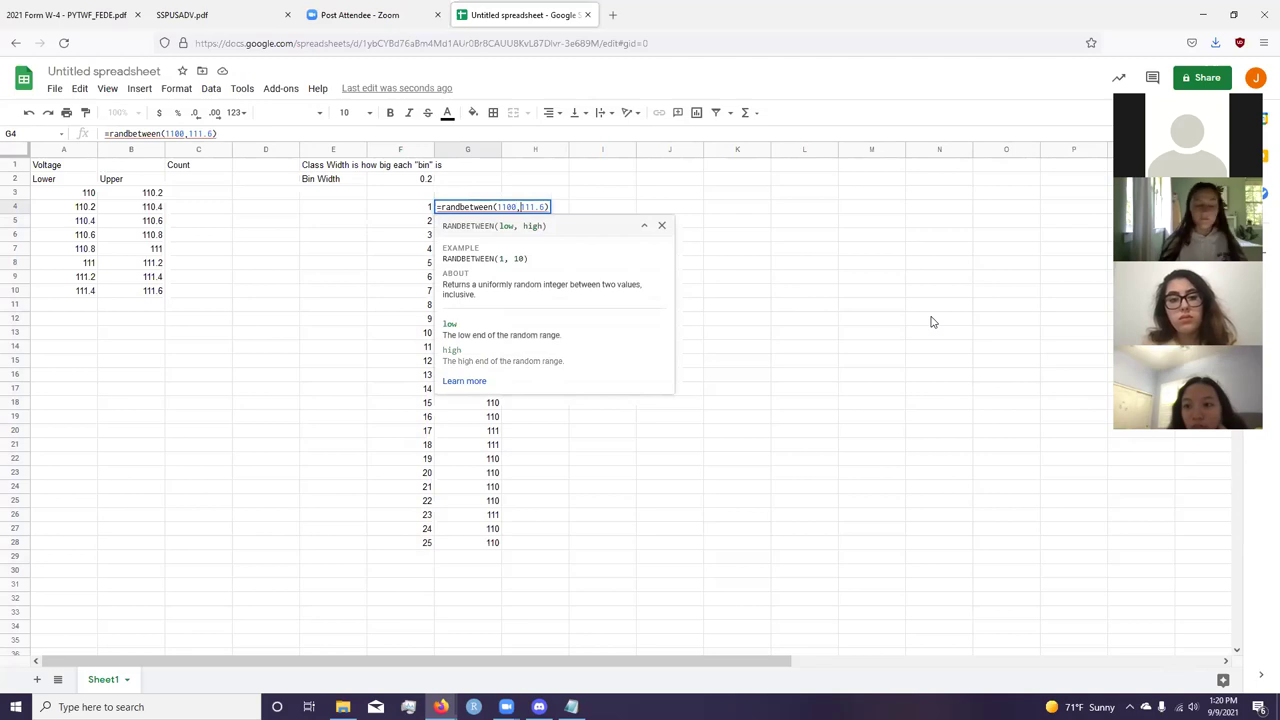
key("BackSpace")
key("Return")
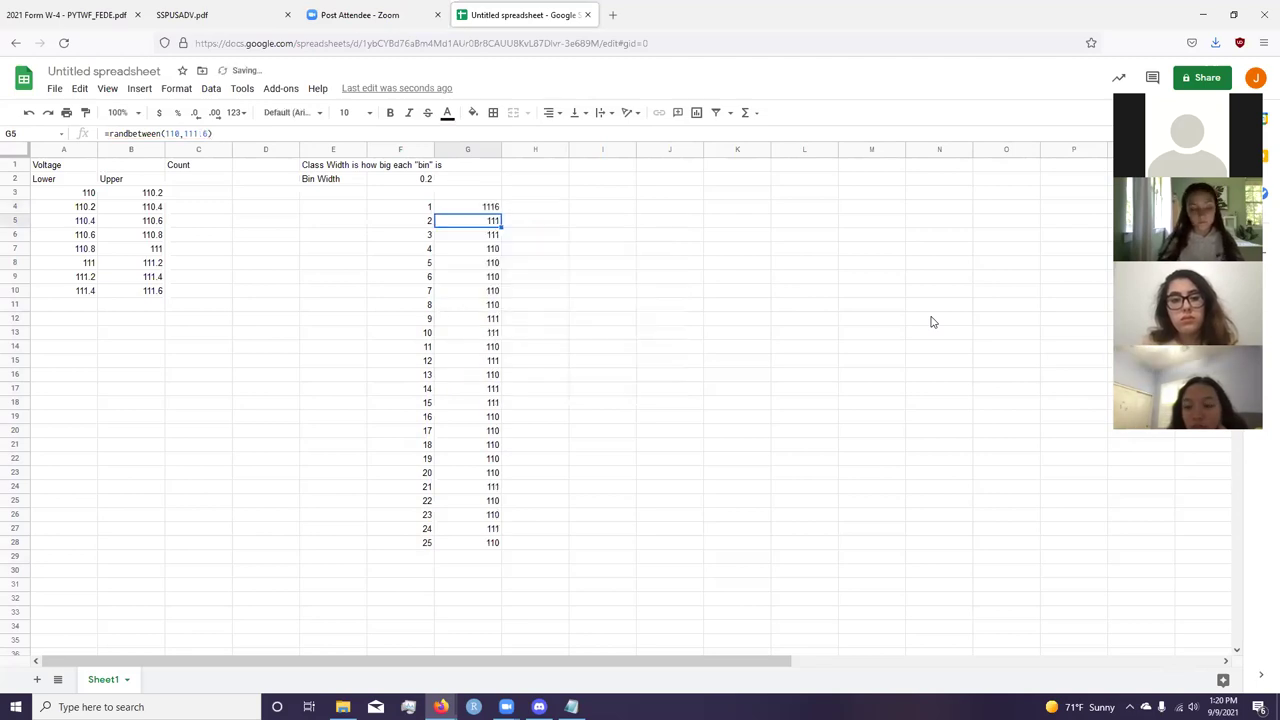
key("Up")
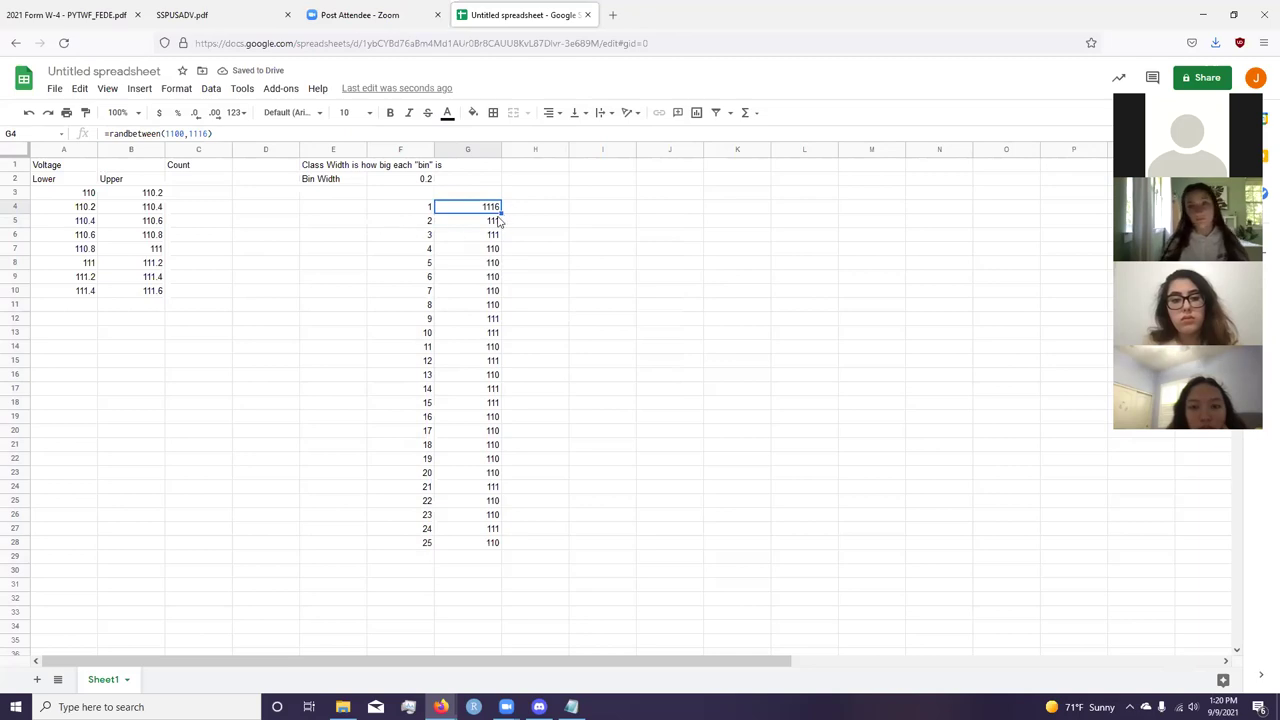
left_click_drag(501, 213, 487, 537)
Step: Try to tally the first sample voltage with a count of 1 in cell C4, and clear the entry
left_click(196, 186)
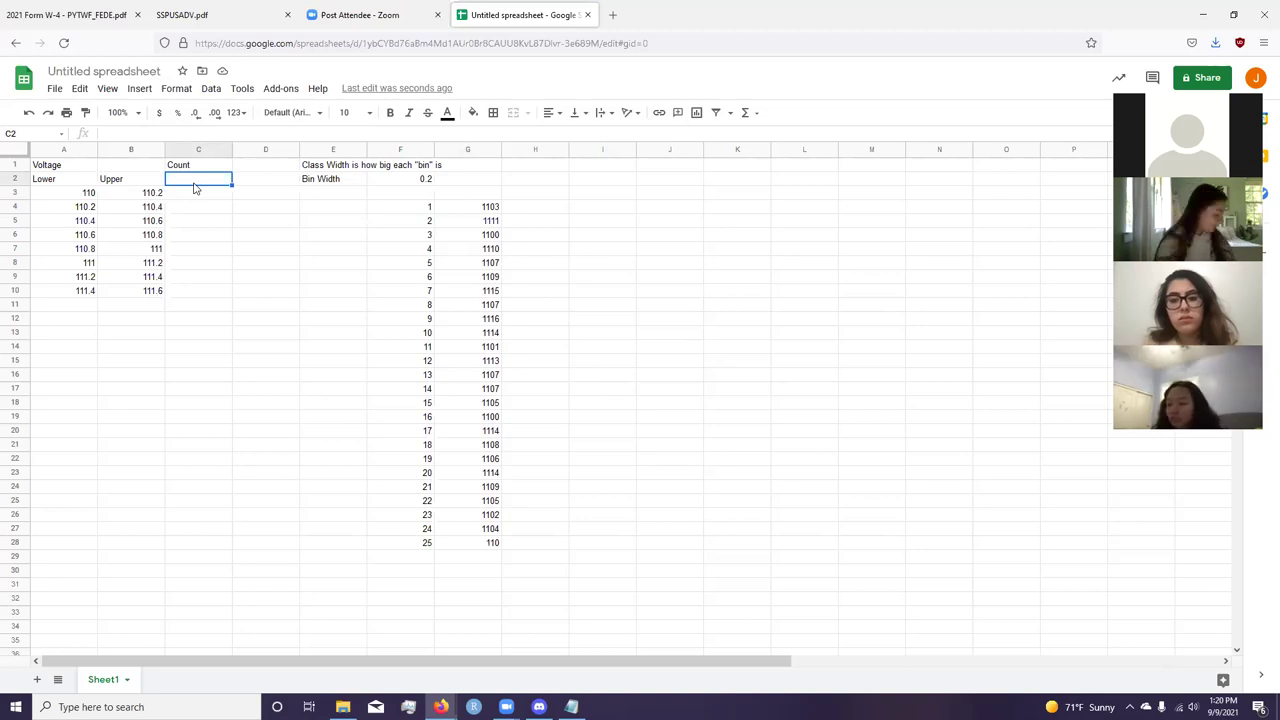
key("Right")
key("Right")
key("Right")
key("Right")
key("Right")
key("Down")
key("Down")
key("Left")
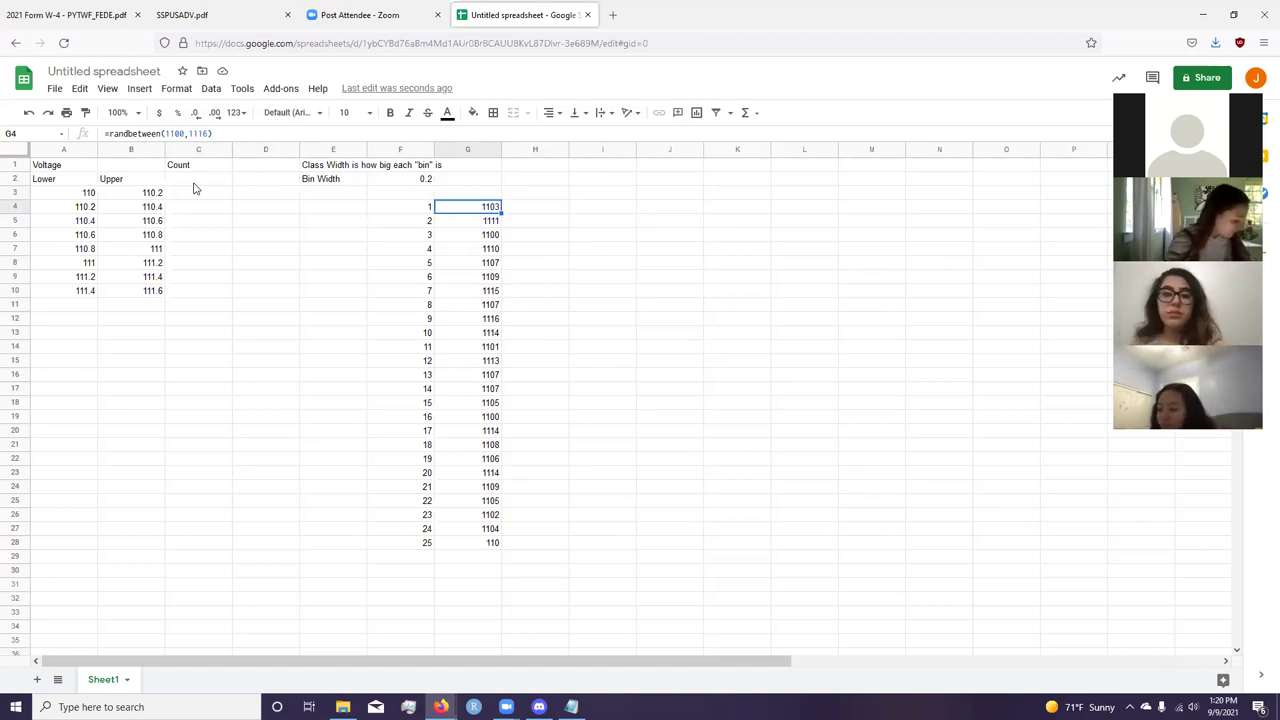
key("Left")
key("Left")
key("Left")
key("Left")
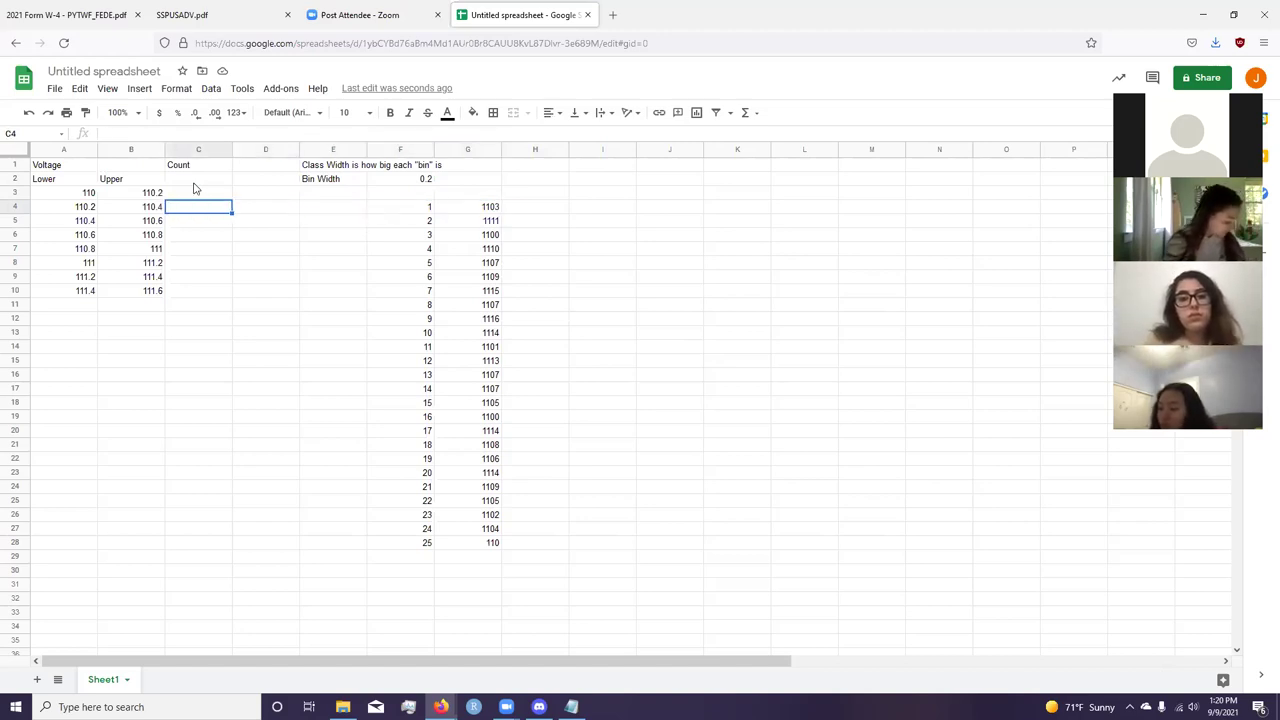
type("1")
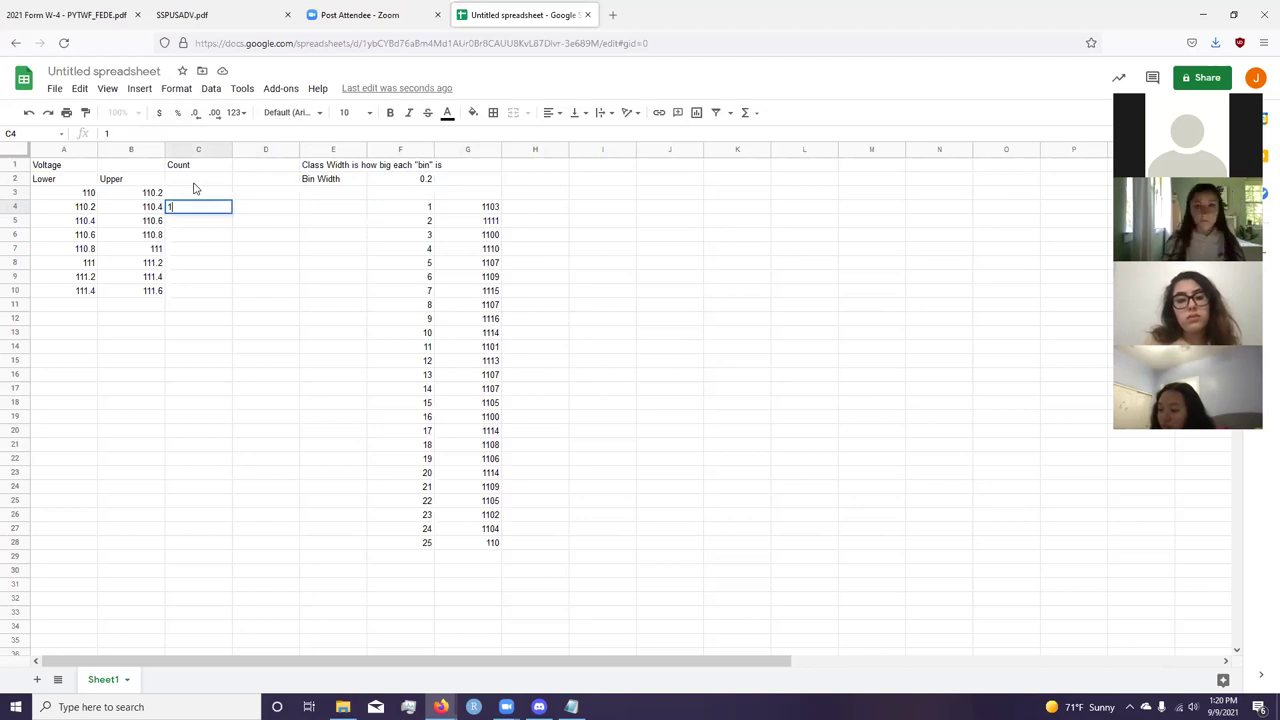
key("Right")
key("Right")
key("Right")
key("Right")
key("Left")
key("Left")
key("Left")
key("Left")
key("Delete")
Step: Replace the random formulas in G4:G28 with their static values by copying and pasting values only
key("Right")
key("Right")
key("Right")
key("Right")
key("ctrl+shift+Down")
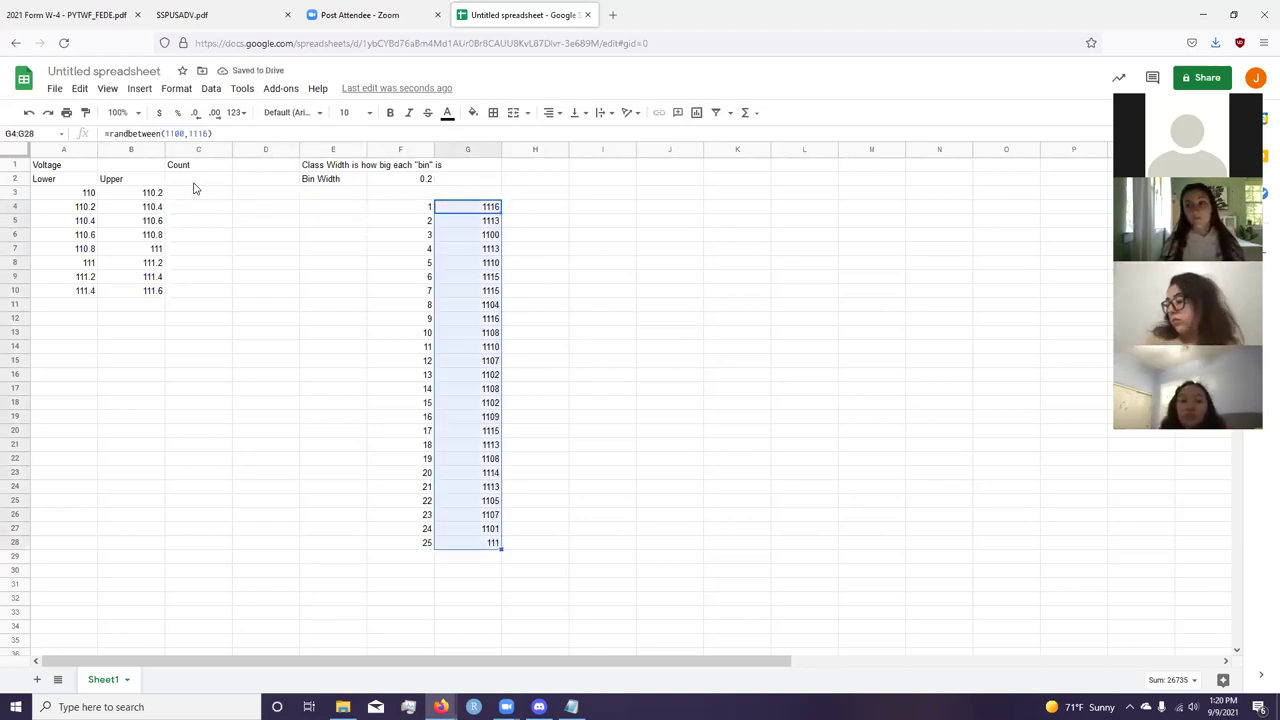
key("ctrl+c")
key("alt")
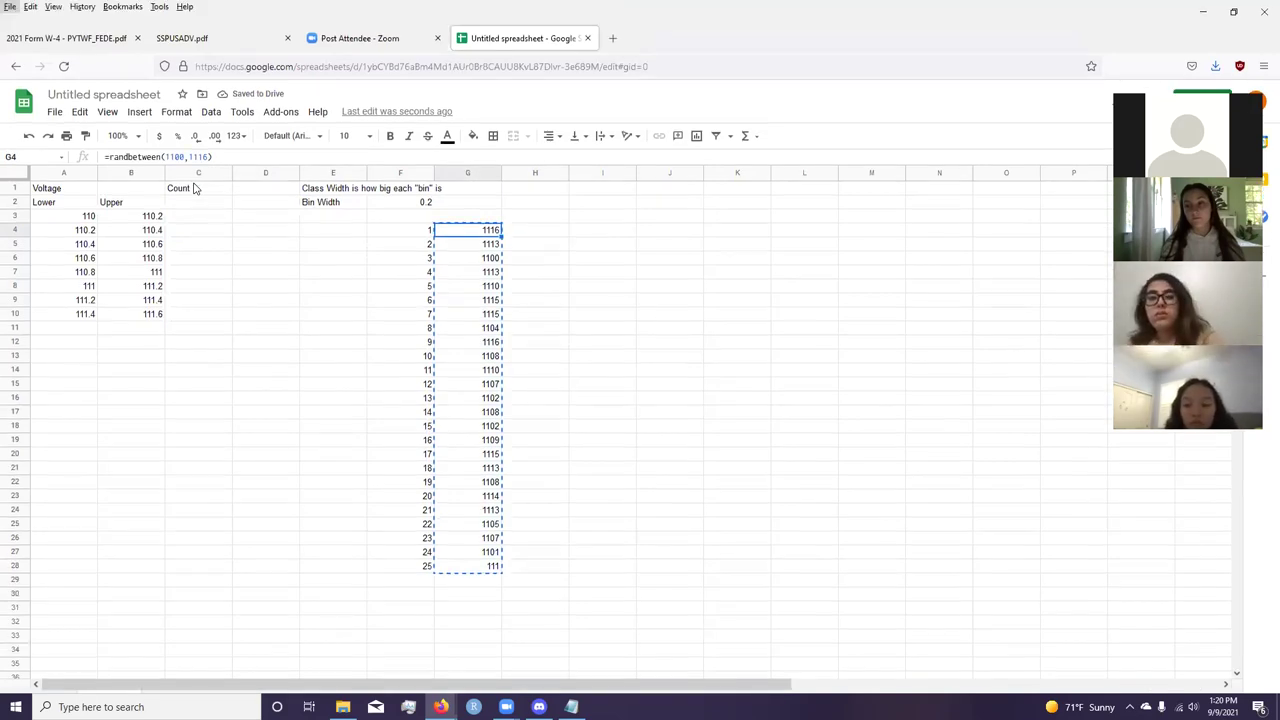
key("Escape")
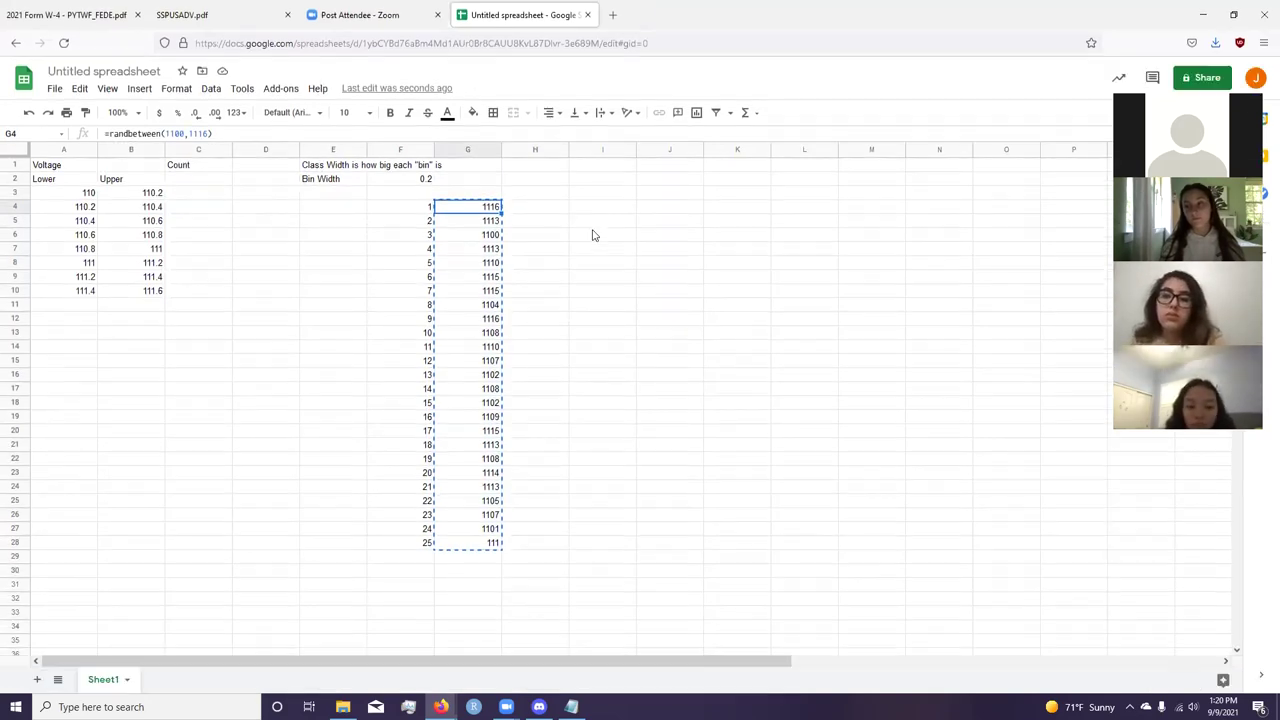
right_click(473, 207)
mouse_move(510, 285)
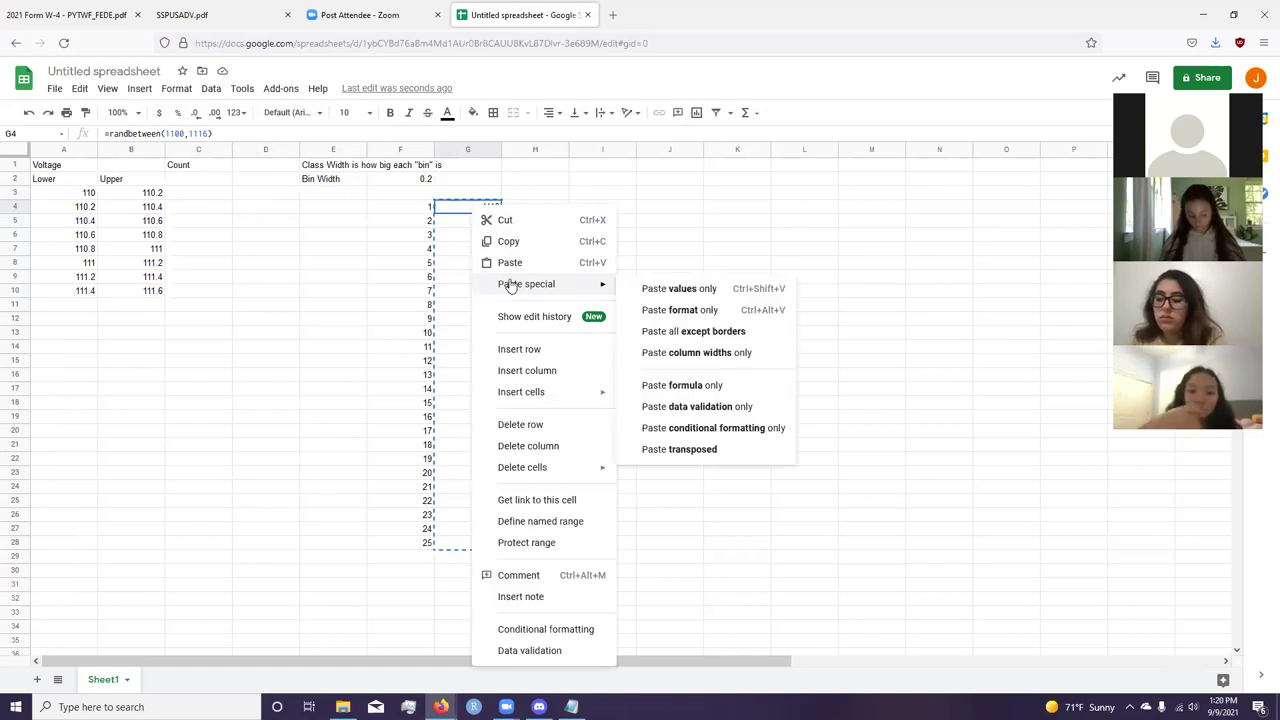
left_click(731, 289)
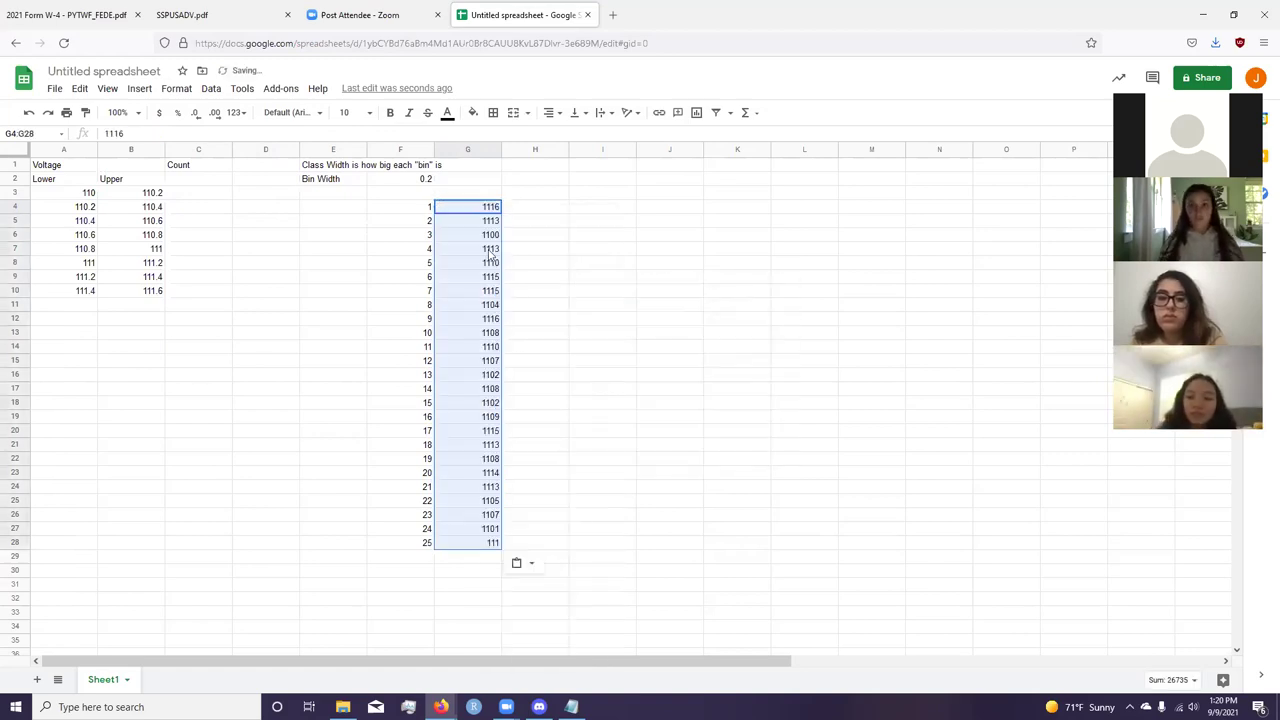
Step: Enter a count of 1 in cell C10 for the first sample voltage
left_click(181, 240)
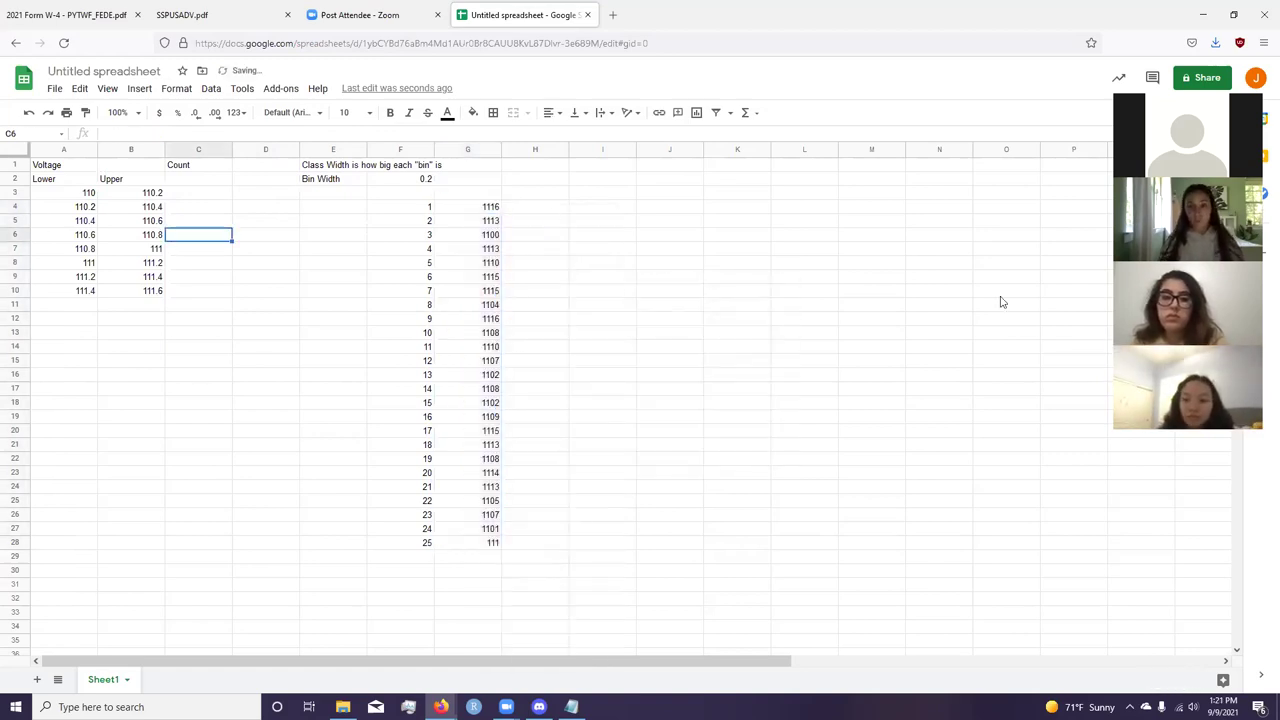
key("Down")
key("Down")
key("Down")
key("Down")
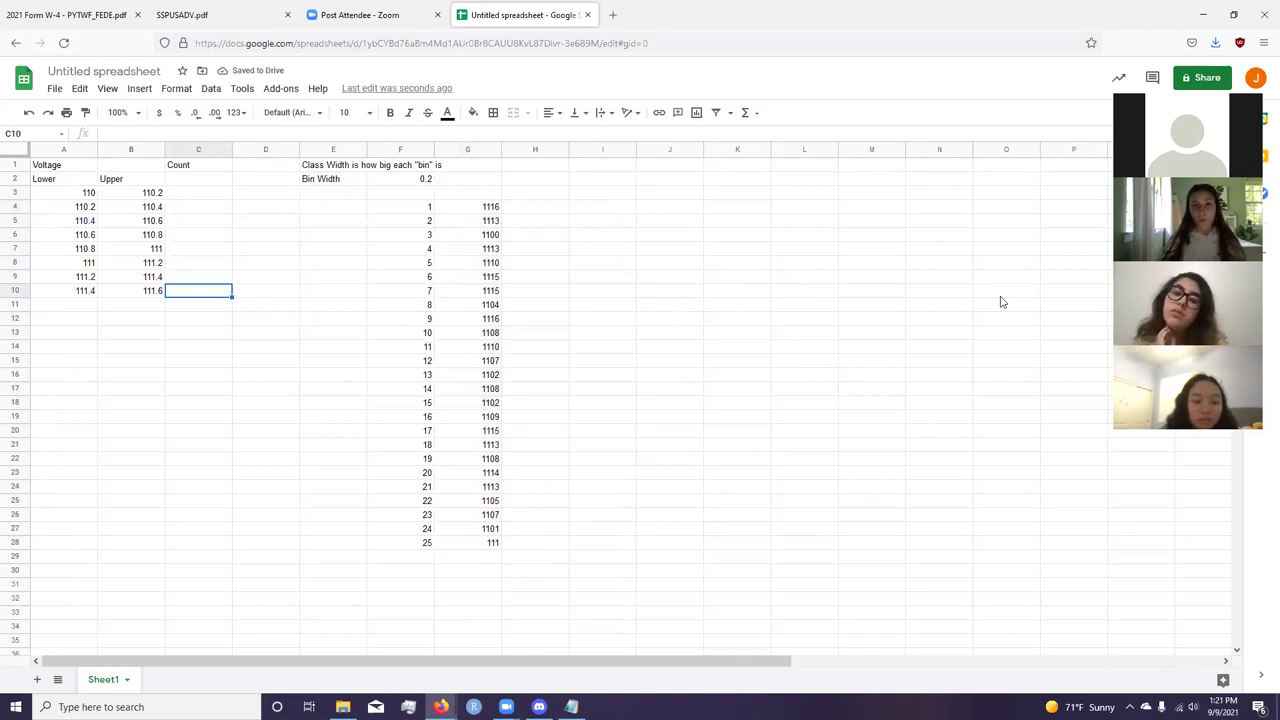
type("1")
key("Up")
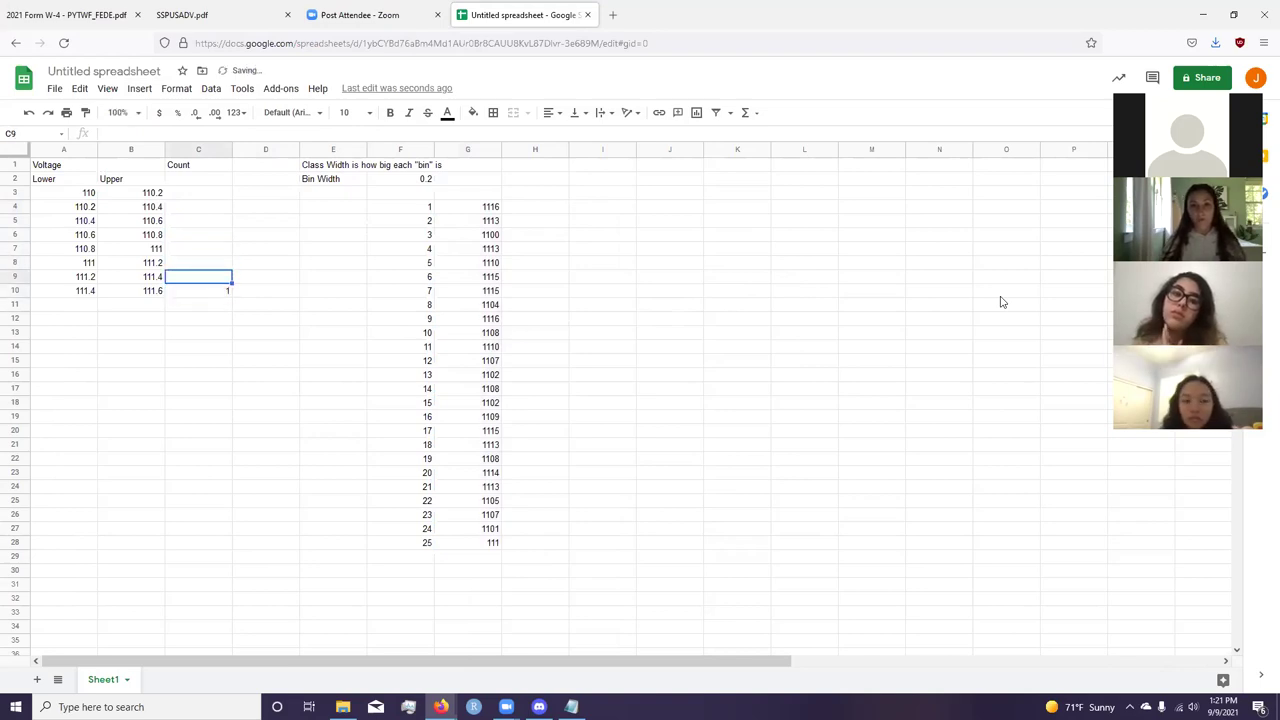
Step: Mark the first sample voltage as counted with an x in cell H4
key("Right")
key("Right")
key("Right")
key("Right")
key("Up")
key("Up")
key("Up")
key("Up")
key("Up")
key("Up")
key("Right")
key("Down")
type("x")
Step: Enter a count of 1 in cell C9 for the second sample voltage
key("Left")
key("Left")
key("Left")
key("Left")
key("Left")
key("Left")
key("Down")
key("Right")
key("Down")
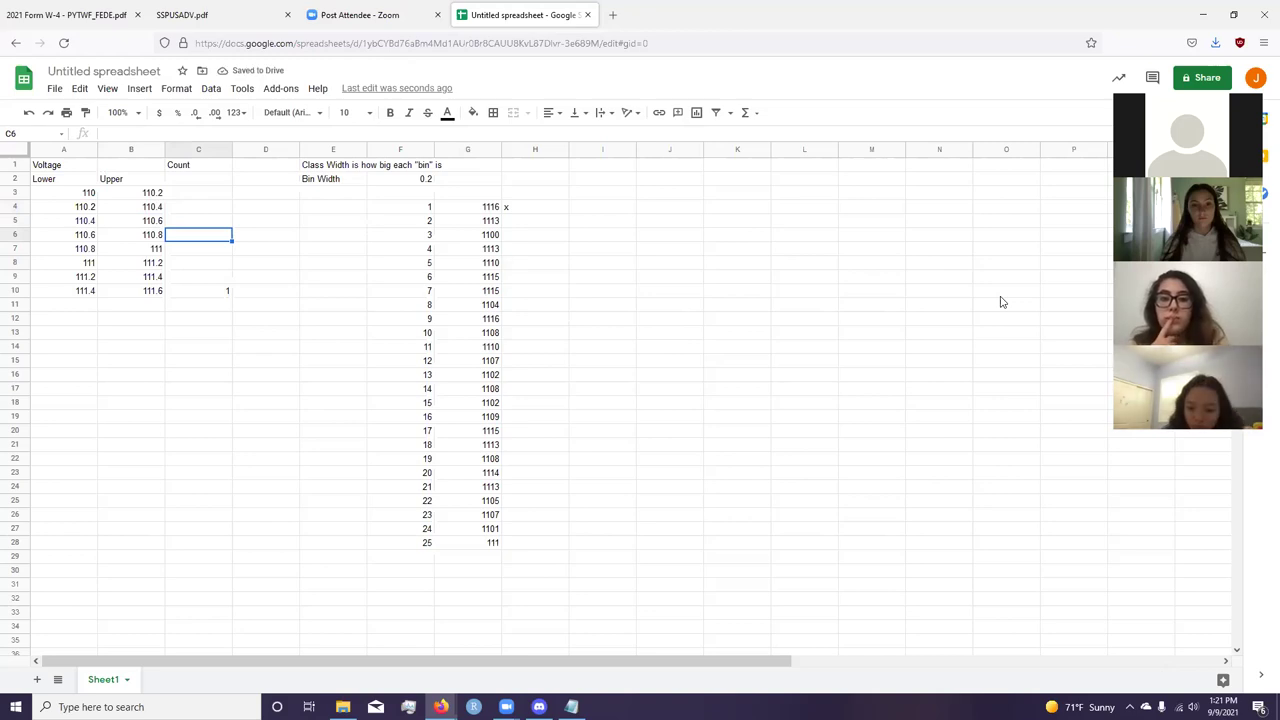
key("Down")
key("Down")
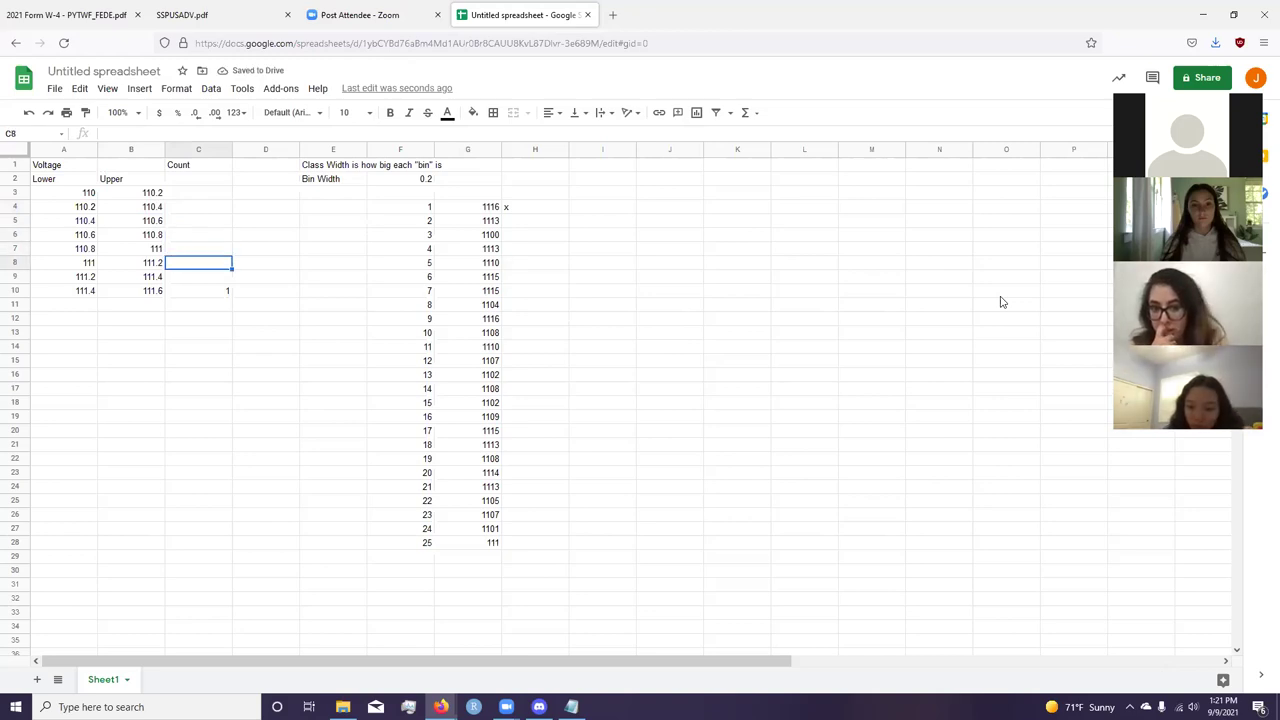
key("Down")
type("1")
Step: Mark the second sample voltage as counted with an x in cell H5
key("Right")
key("Right")
key("Right")
key("Right")
key("Right")
key("Up")
key("Up")
key("Up")
key("Up")
type("x")
Step: Enter a count of 1 in cell C3 for the third sample voltage
key("Left")
key("Left")
key("Left")
key("Left")
key("Left")
key("Up")
key("Up")
type("1")
Step: Mark the third sample voltage as counted with an x in cell H6
key("Right")
key("Right")
key("Right")
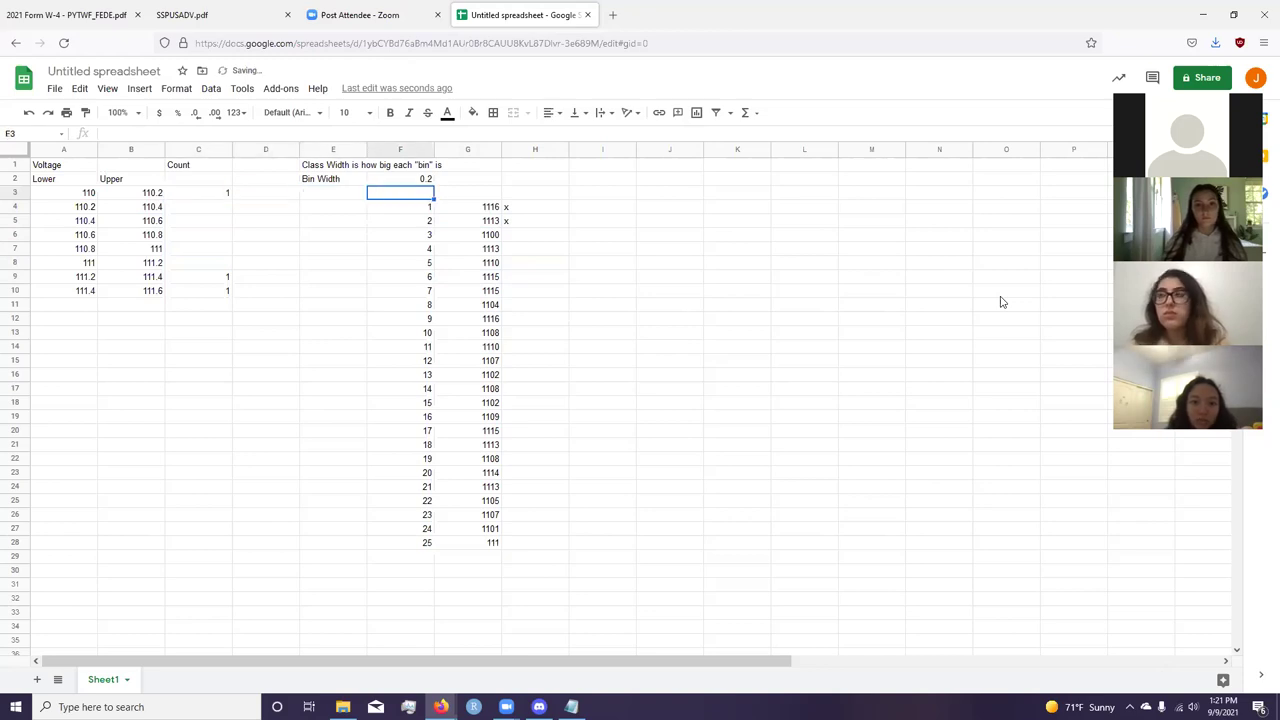
key("Right")
key("Right")
key("Down")
key("Down")
key("Down")
type("x")
Step: Enter a count of 1 in cell C4 for the fourth sample voltage
key("Left")
key("Left")
key("Left")
key("Left")
key("Right")
key("Left")
key("Left")
key("Left")
key("Right")
key("Up")
key("Up")
type("1")
Step: Mark the fourth sample voltage as counted with an x in cell H7
key("Right")
key("Right")
key("Right")
key("Right")
key("Right")
key("Down")
key("Down")
key("Down")
type("x")
key("Return")
Step: Set the count in cell C3 to 2 for the fifth sample voltage
key("Left")
key("Left")
key("Left")
key("Left")
key("Left")
key("Up")
key("Up")
key("Up")
key("Up")
key("Up")
type("2")
Step: Mark the fifth sample voltage as counted with an x in cell H8
key("Right")
key("Right")
key("Right")
key("Right")
key("Down")
key("Down")
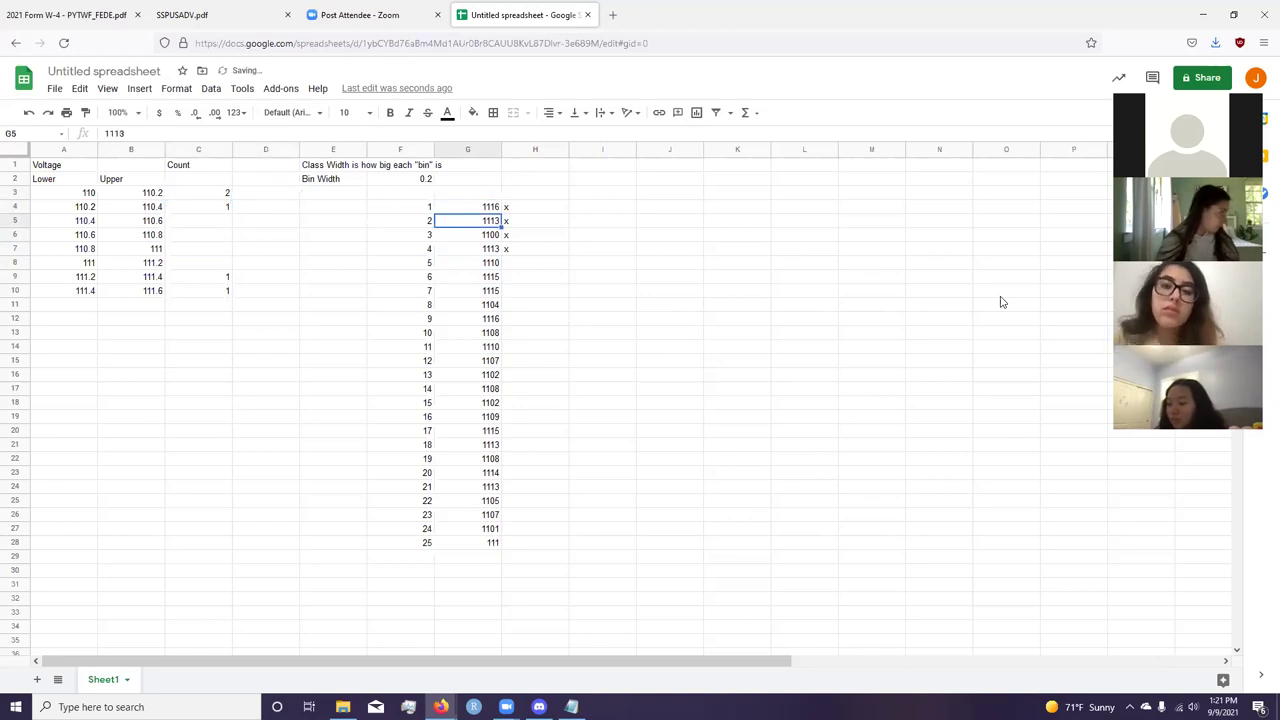
key("Down")
key("Down")
key("Down")
key("Right")
type("x")
key("Return")
Step: Set the count in cell C10 to 2 for the sixth sample voltage
key("Left")
key("Left")
key("Left")
key("Left")
key("Left")
key("Up")
key("Up")
key("Right")
key("Right")
key("Right")
key("Right")
key("Right")
key("Down")
key("Down")
key("Left")
key("Left")
key("Left")
key("Left")
key("Left")
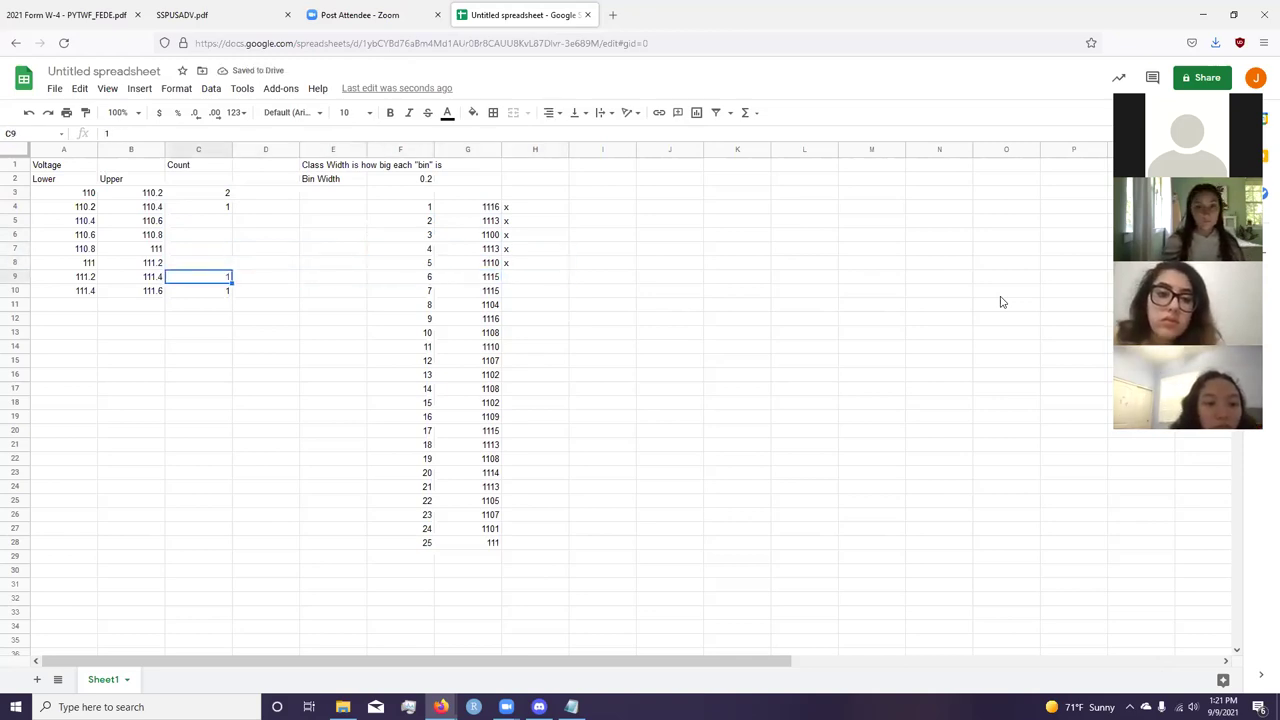
key("Up")
key("Down")
key("Down")
type("2")
Step: Mark the sixth sample voltage as counted with an x in cell H9
key("Right")
key("Right")
key("Right")
key("Right")
key("Right")
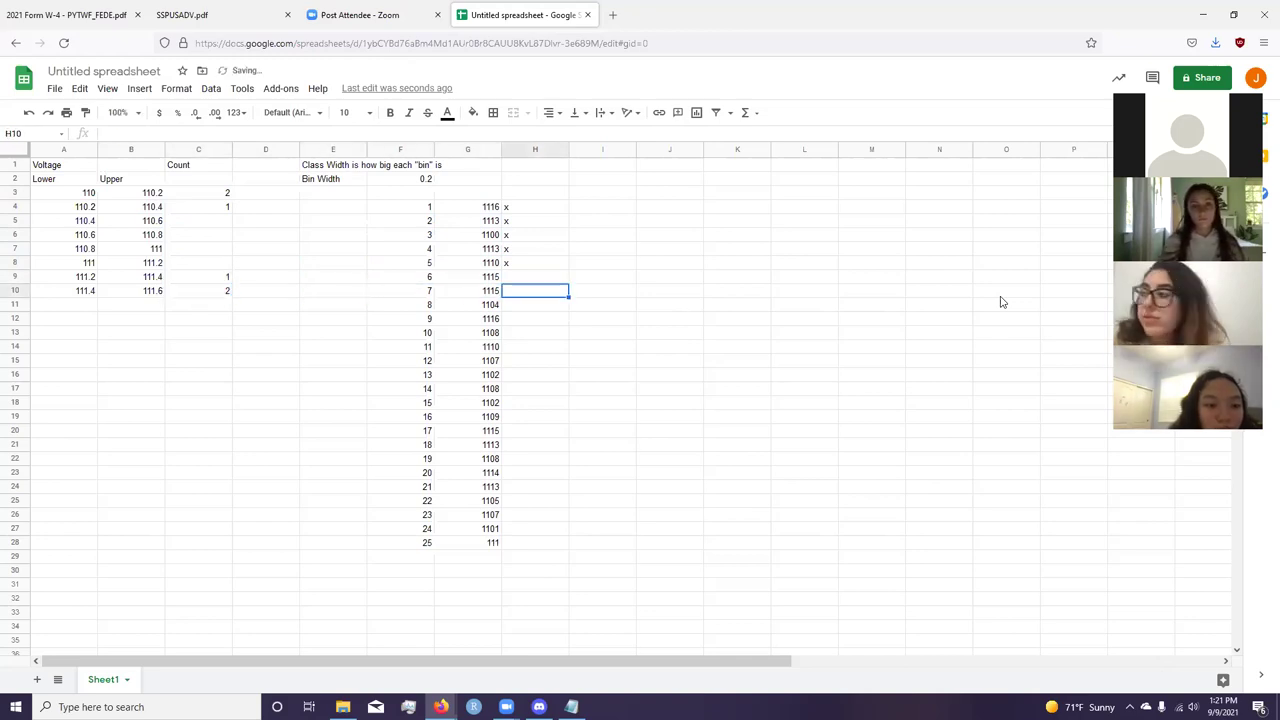
key("Up")
type("x")
key("Return")
Step: Set the count in cell C10 to 3 for the seventh sample voltage
key("Left")
key("Left")
key("Left")
key("Left")
key("Left")
type("3")
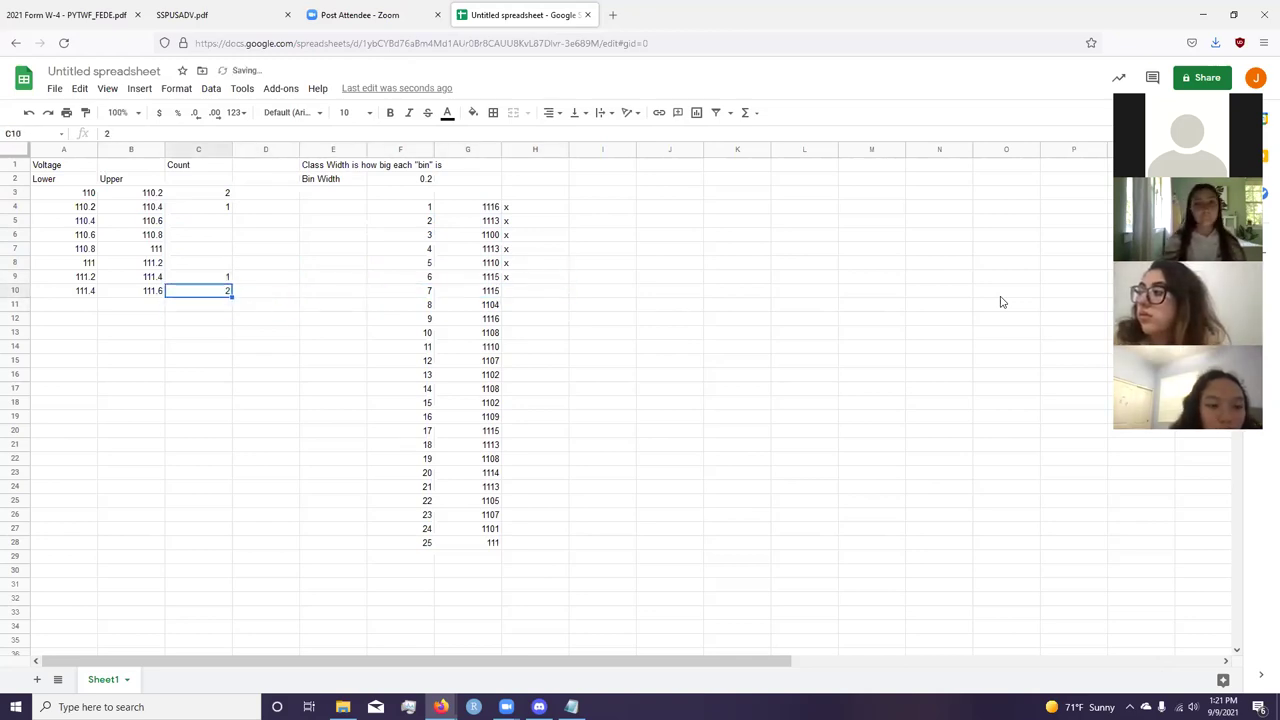
Step: Mark the seventh sample voltage as counted with an x in cell H10
key("Right")
key("Right")
key("Right")
key("Right")
key("Right")
type("x")
Step: Set the count in cell C4 to 2 for the eighth sample voltage
key("Left")
key("Left")
key("Left")
key("Left")
key("Left")
key("Up")
key("Up")
key("Up")
key("Up")
key("Up")
key("Up")
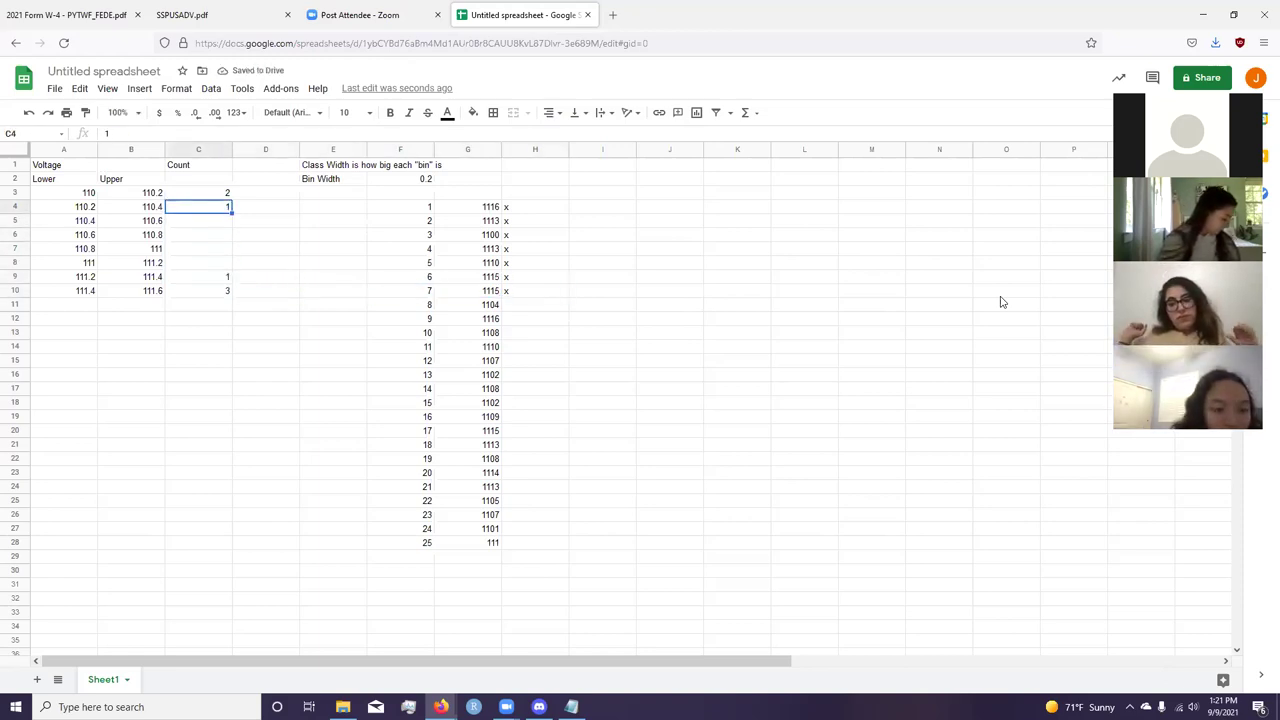
type("2")
Step: Mark the eighth sample voltage as counted with an x in cell H11
key("Down")
key("Down")
key("Right")
key("Right")
key("Right")
key("Down")
key("Right")
key("Down")
key("Down")
key("Down")
key("Down")
key("Right")
type("x")
Step: Set the count in cell C10 to 4 for the ninth sample voltage
key("Down")
key("Left")
key("Left")
key("Left")
key("Left")
key("Left")
key("Up")
key("Up")
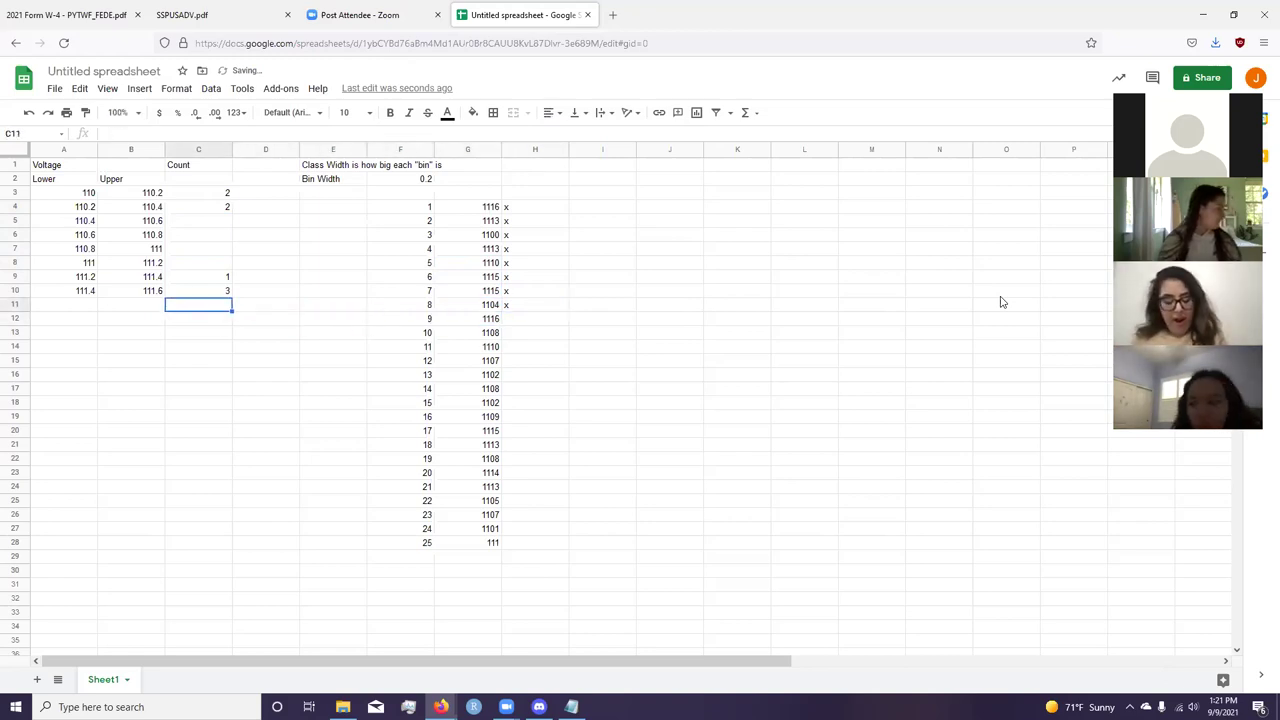
type("4")
Step: Mark the ninth sample voltage as counted with an x in cell H12
key("Right")
key("Right")
key("Right")
key("Right")
key("Right")
key("Down")
key("Down")
type("x")
Step: Set the count in cell C6 to 1 for the tenth sample voltage
key("Left")
key("Left")
key("Left")
key("Up")
key("Left")
key("Up")
key("Up")
key("Up")
key("Up")
key("Left")
key("Up")
type("1")
Step: Mark the tenth sample voltage as counted with an x in cell H13
key("Right")
key("Down")
key("Right")
key("Down")
key("Right")
key("Down")
key("Right")
key("Down")
key("Right")
key("Down")
key("Down")
key("Down")
type("x")
Step: Set the count in cell C7 to 1 for the eleventh sample voltage
key("Left")
key("Left")
key("Left")
key("Up")
key("Left")
key("Left")
key("Up")
key("Up")
key("Up")
key("Up")
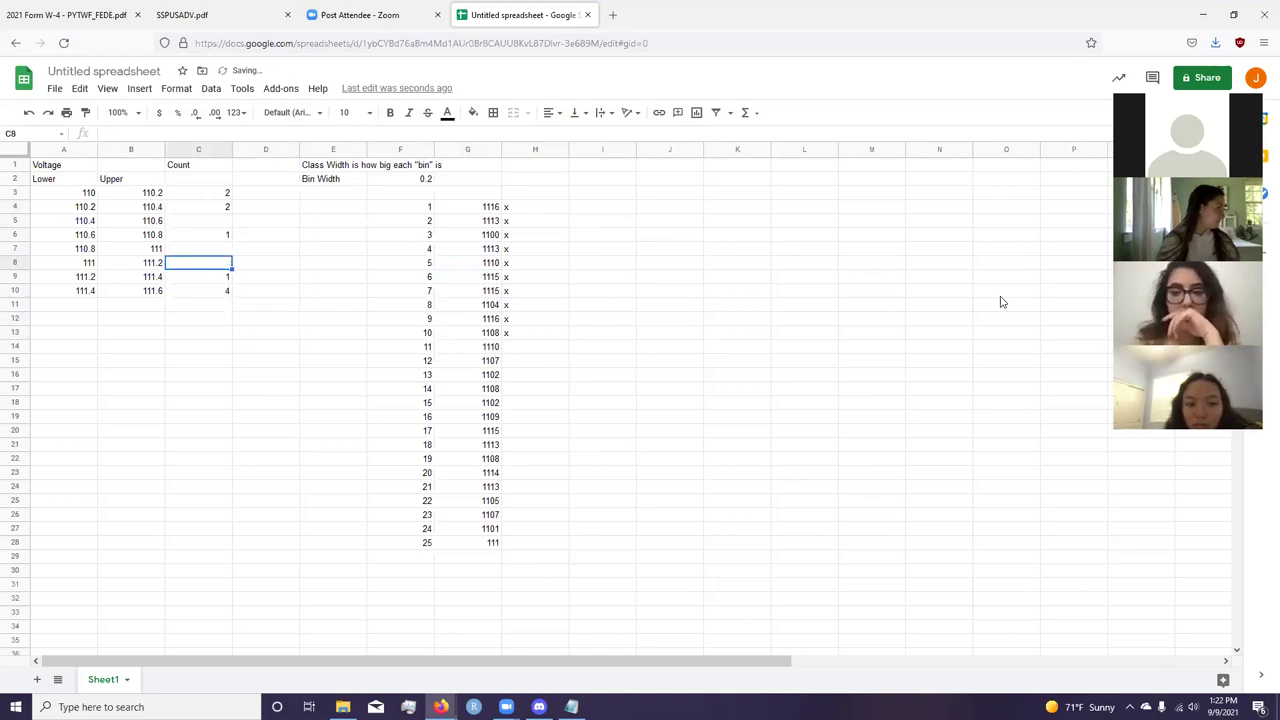
key("Up")
type("1")
Step: Mark the eleventh sample voltage as counted with an x in cell H14
key("Right")
key("Right")
key("Right")
key("Right")
key("Down")
key("Down")
key("Down")
key("Down")
key("Down")
key("Down")
key("Down")
key("Right")
type("x")
Step: Set the count in cell C6 to 2 for the twelfth sample voltage
key("Left")
key("Left")
key("Left")
key("Left")
key("Left")
key("Up")
key("Up")
key("Up")
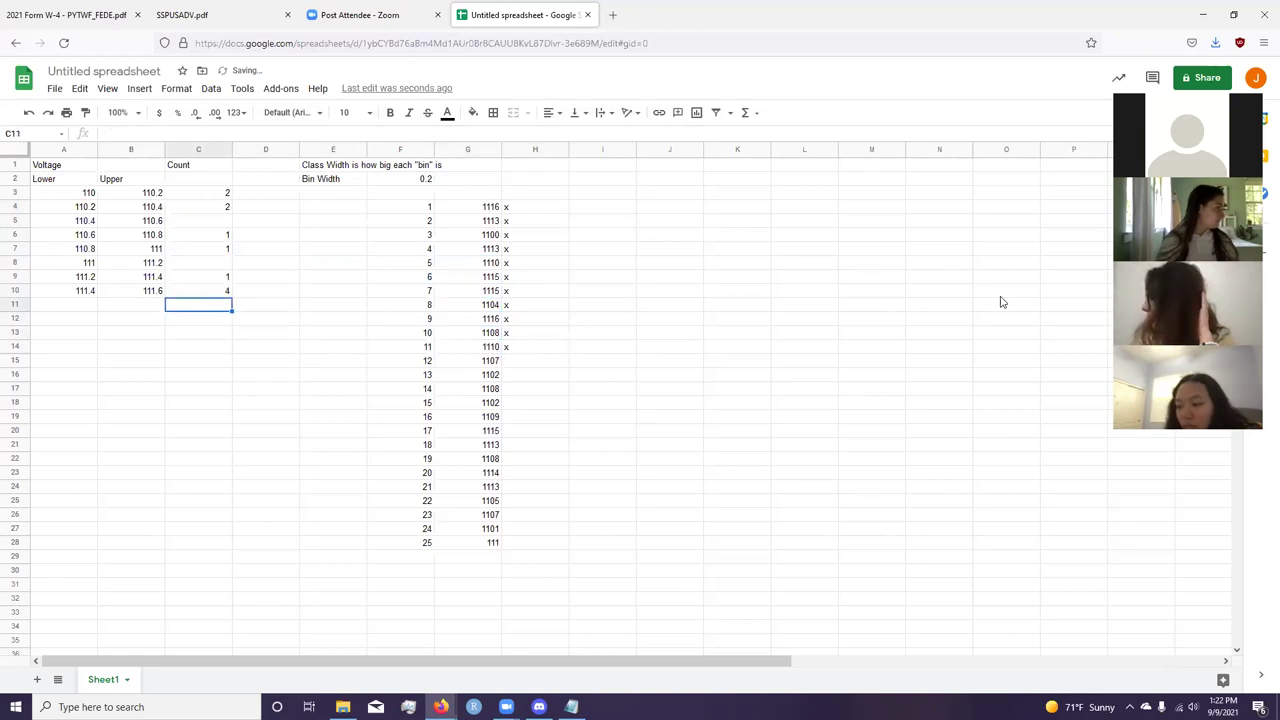
key("Up")
key("Up")
key("Up")
key("Up")
key("Up")
type("2")
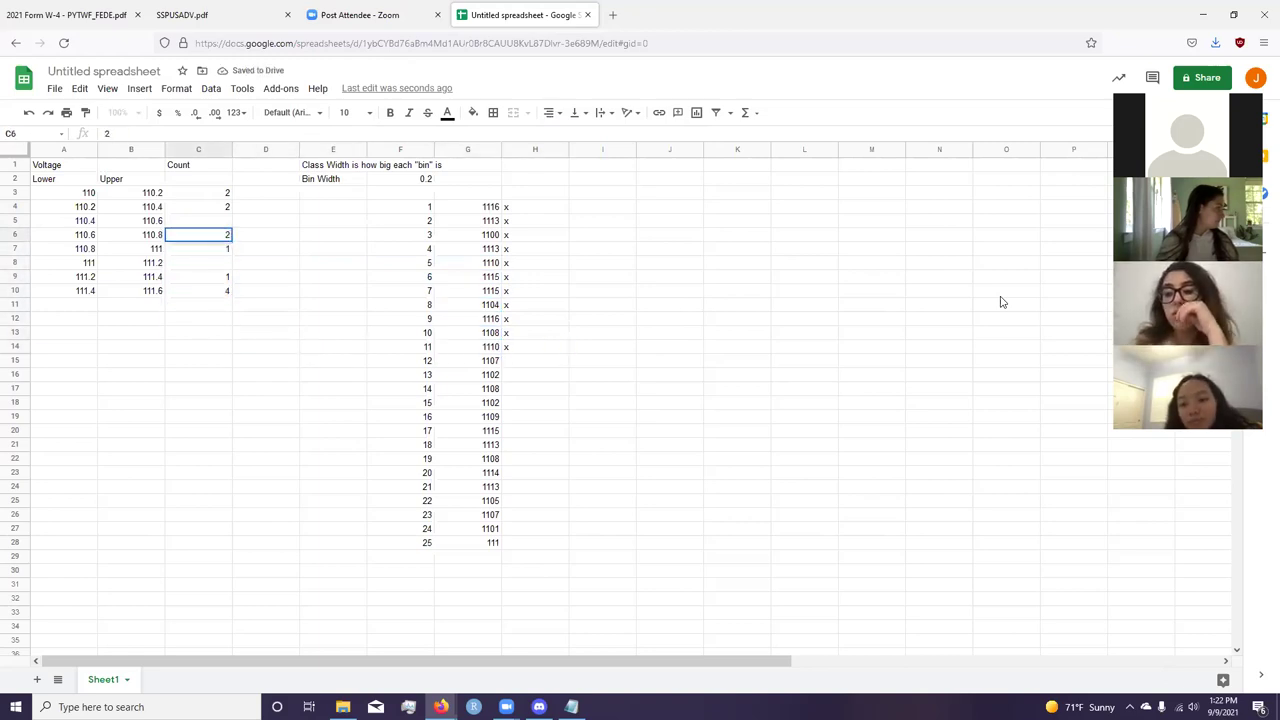
Step: Mark the twelfth sample voltage as counted with an x in cell H15
key("Right")
key("Right")
key("Right")
key("Right")
key("Down")
key("Down")
key("Down")
key("Down")
key("Down")
key("Right")
key("Down")
key("Down")
key("Down")
key("Down")
type("x")
Step: Try to set the count in cell C4 to 3 for the thirteenth sample voltage
key("Left")
key("Left")
key("Left")
key("Up")
key("Left")
key("Up")
key("Up")
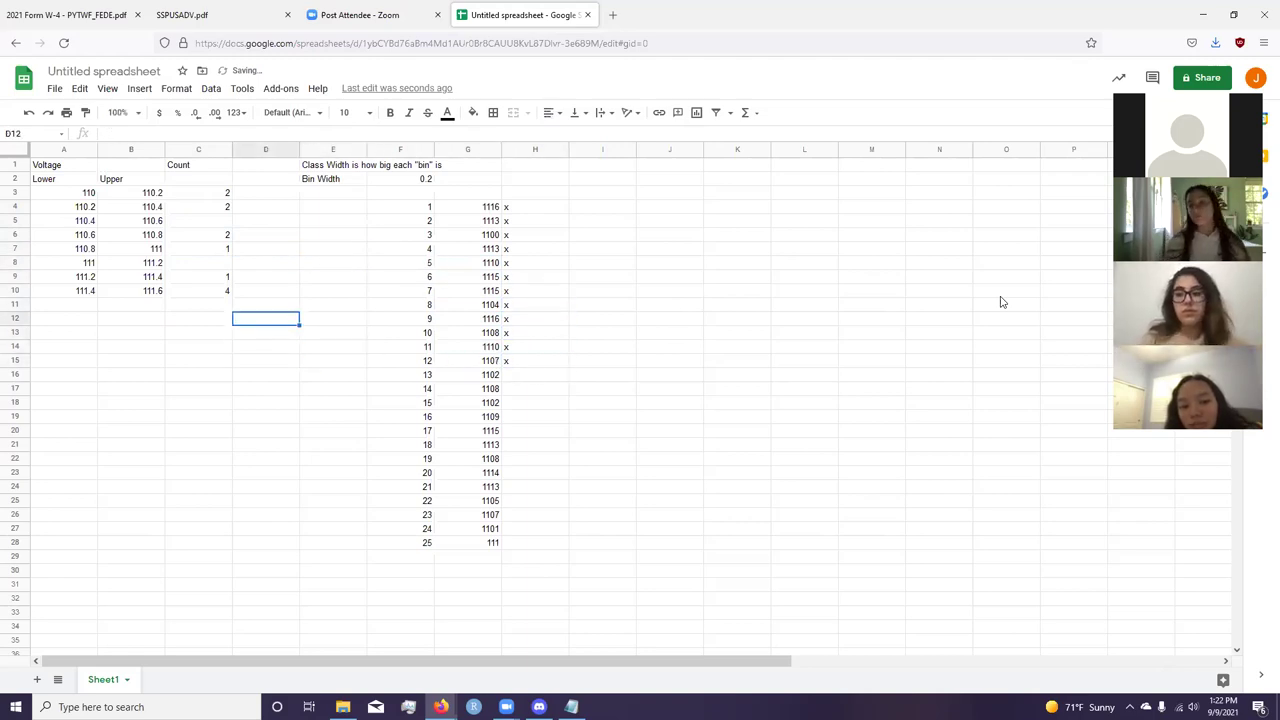
key("Left")
key("Up")
key("Up")
key("Up")
key("Up")
key("Up")
key("Up")
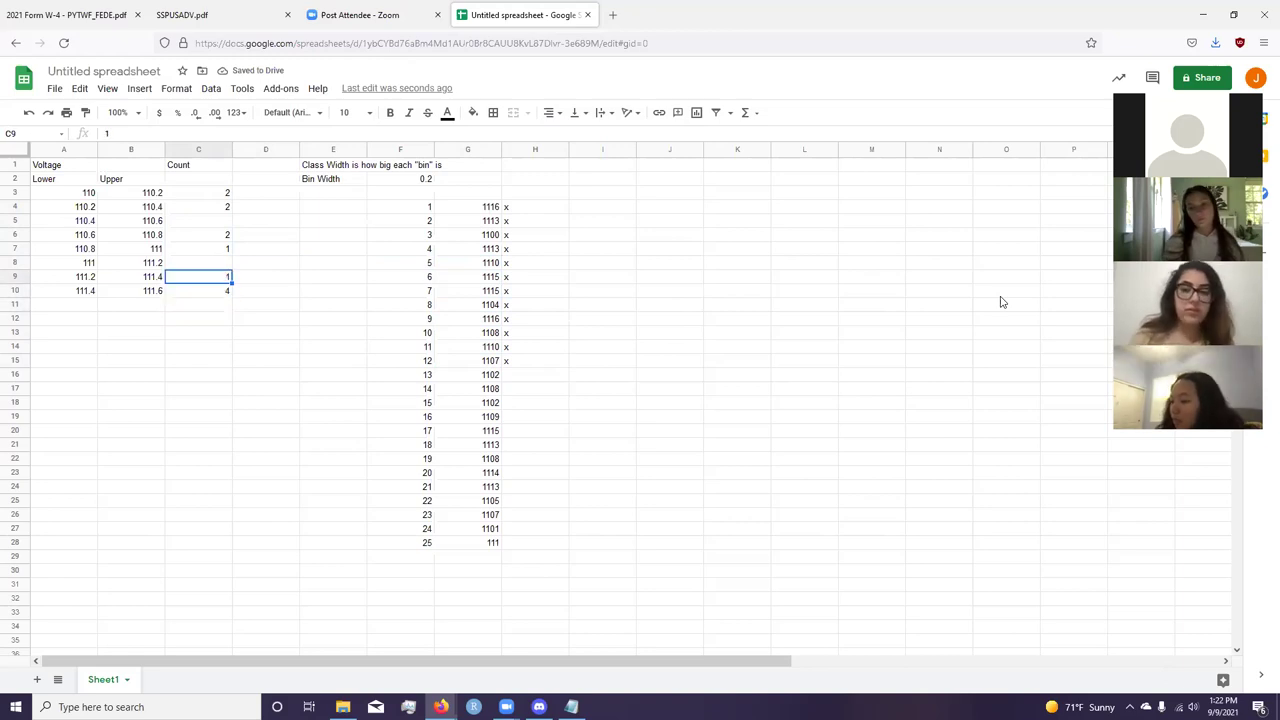
key("Up")
key("Up")
type("3")
Step: Undo the last count change in cell C4
key("Right")
key("Right")
key("Down")
key("Down")
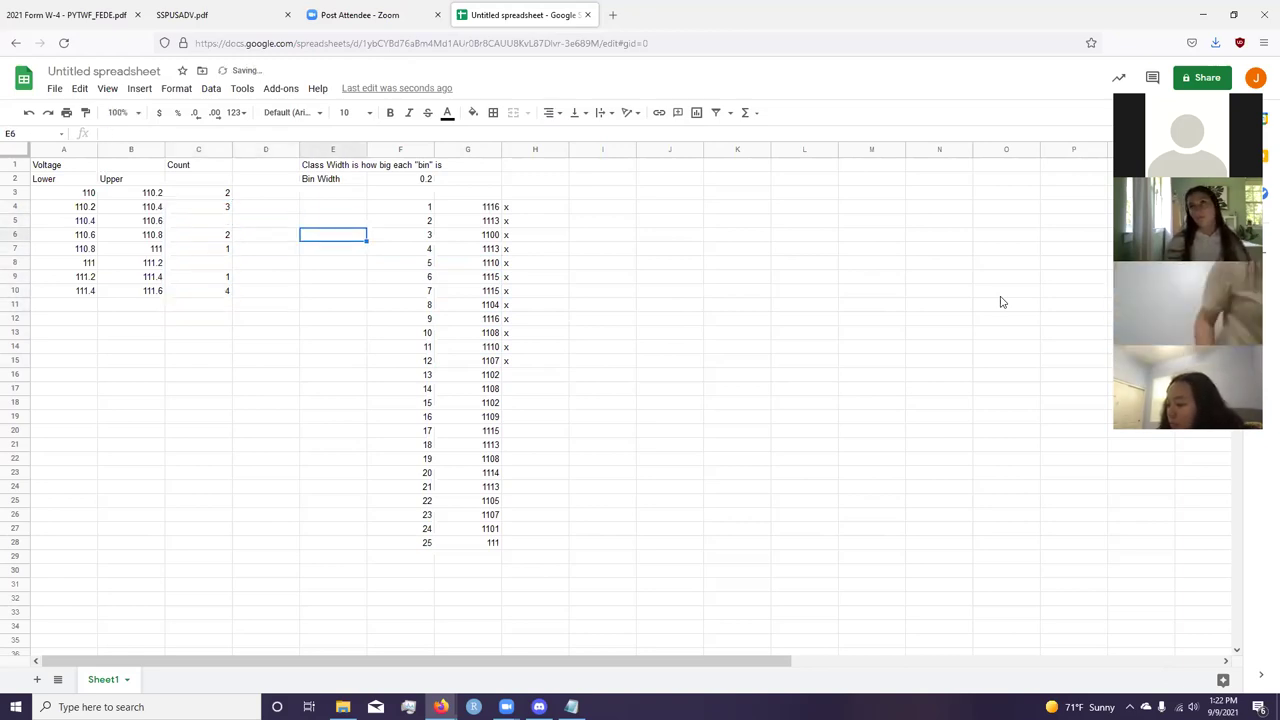
key("Right")
key("Down")
key("Right")
key("Down")
key("Down")
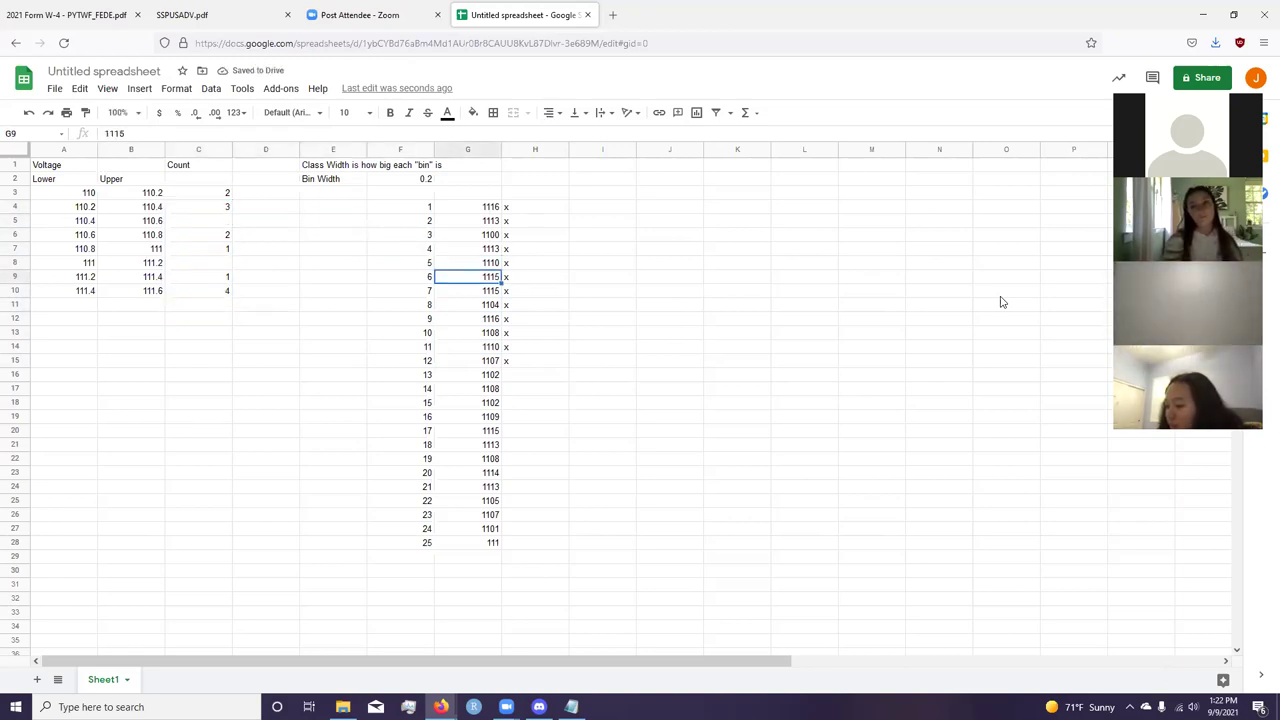
key("ctrl+z")
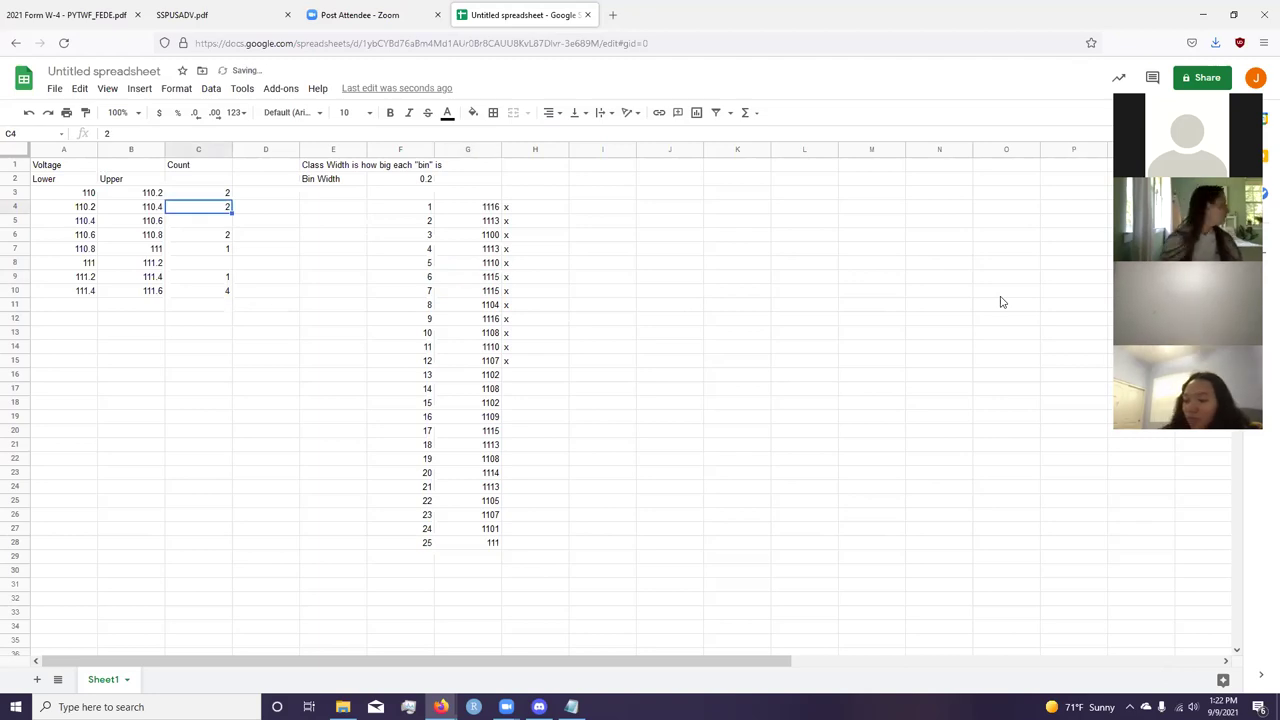
Step: Set the count in cell C3 to 3 for the thirteenth sample voltage and return to that sample in cell G16
key("Right")
key("Down")
key("Right")
key("Down")
key("Right")
key("Down")
key("Right")
key("Down")
key("Down")
key("Down")
key("Down")
key("Down")
key("Down")
key("Down")
key("Down")
key("Down")
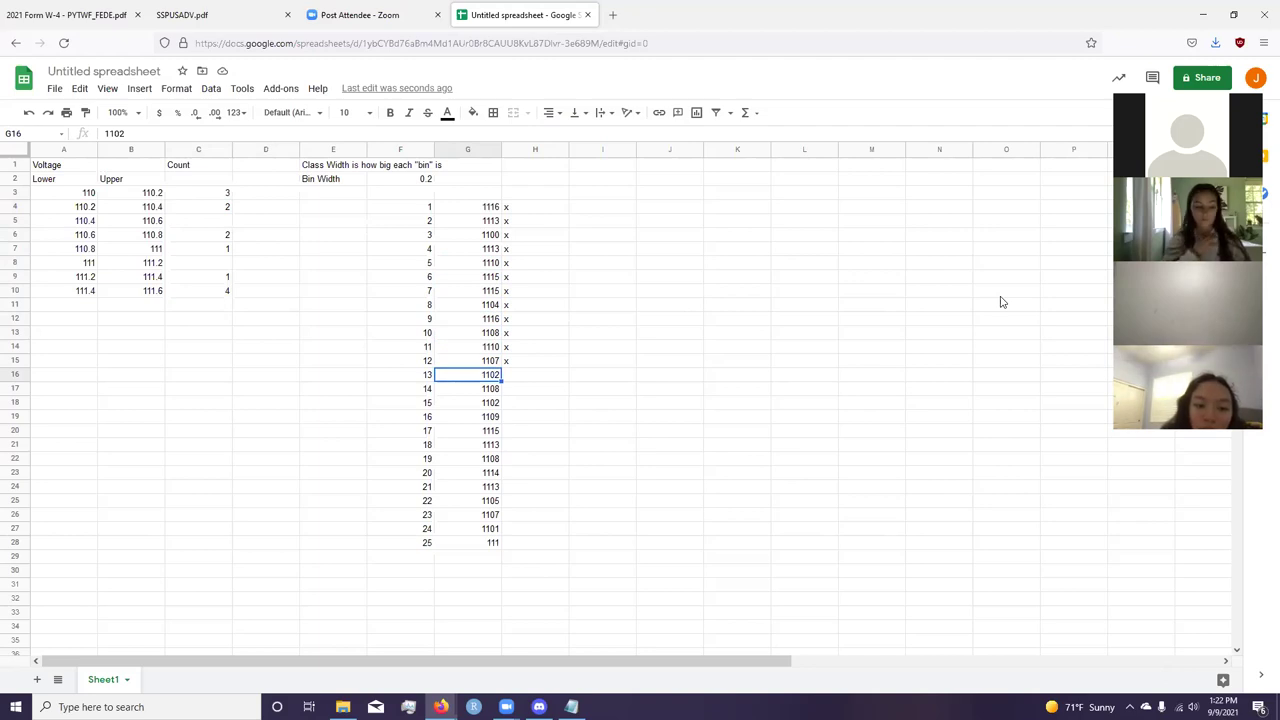
Step: Compare the thirteenth sample voltage with the lower and upper limits of the first two classes
key("Left")
key("Up")
key("Left")
key("Left")
key("Up")
key("Up")
key("Left")
key("Up")
key("Up")
key("Up")
key("Up")
key("Up")
key("Up")
key("Up")
key("Up")
key("Left")
key("Left")
key("Up")
key("Up")
key("Right")
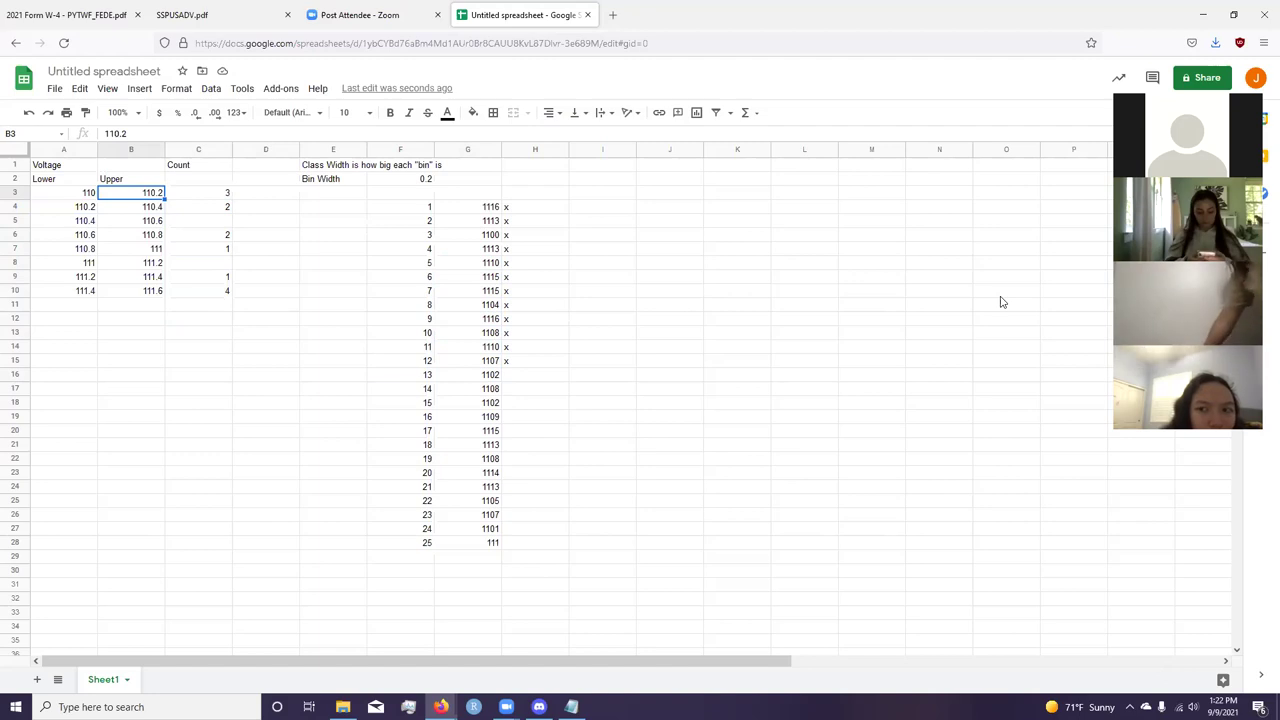
key("Left")
key("Down")
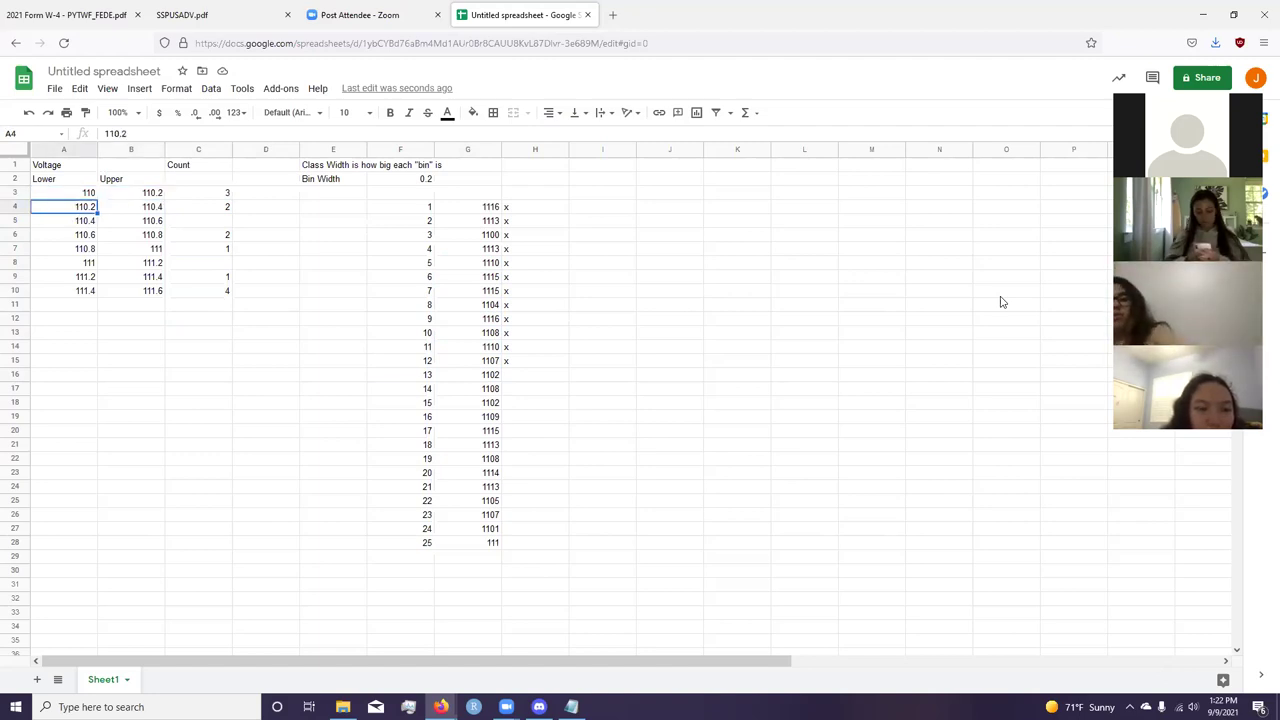
Step: Mark the thirteenth sample voltage as counted with an x in cell H16
key("Right")
key("Down")
key("Right")
key("Down")
key("Right")
key("Left")
key("Right")
key("Right")
key("Right")
key("Right")
key("Right")
key("Down")
key("Down")
key("Down")
key("Down")
key("Down")
key("Down")
key("Down")
key("Down")
key("Down")
key("Down")
type("x")
key("Left")
Step: Set the count in cell C6 to 3 for the fourteenth sample voltage
key("Left")
key("Left")
key("Left")
key("Left")
key("Up")
key("Up")
key("Up")
key("Up")
key("Up")
key("Up")
key("Up")
key("Up")
key("Up")
key("Up")
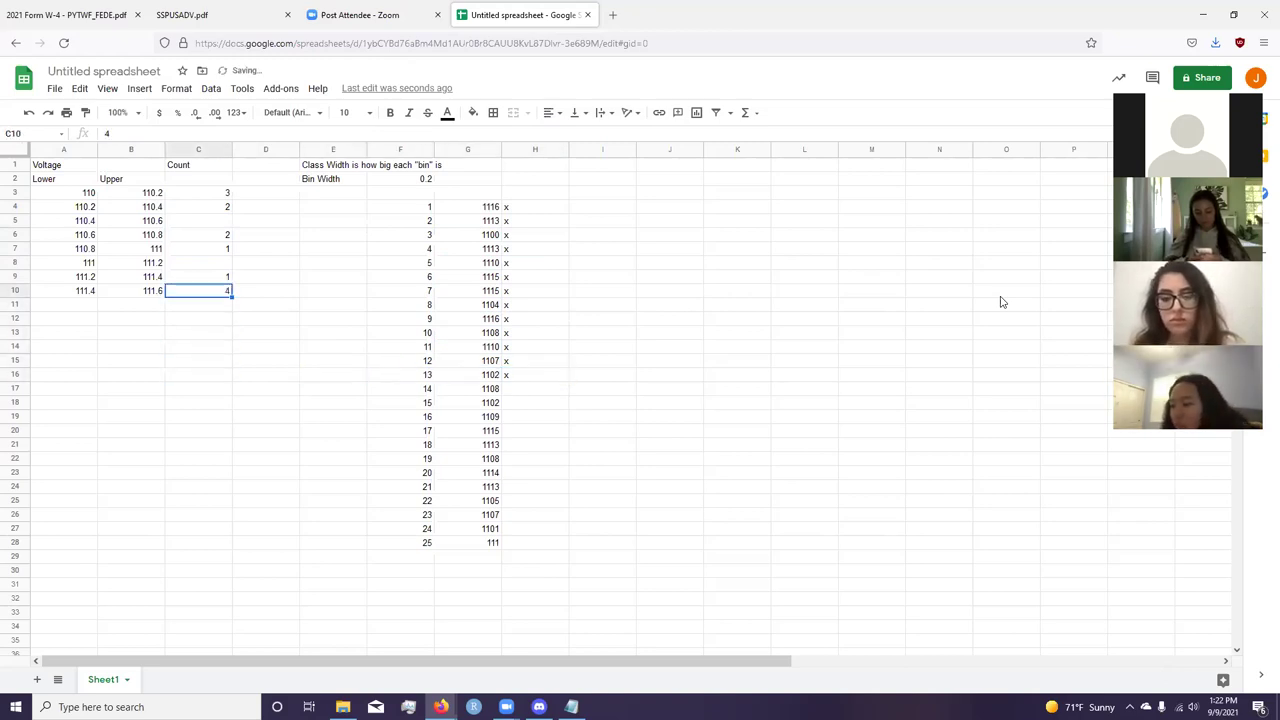
type("3")
key("Down")
Step: Mark the fourteenth sample voltage as counted with an x in cell H17
key("Right")
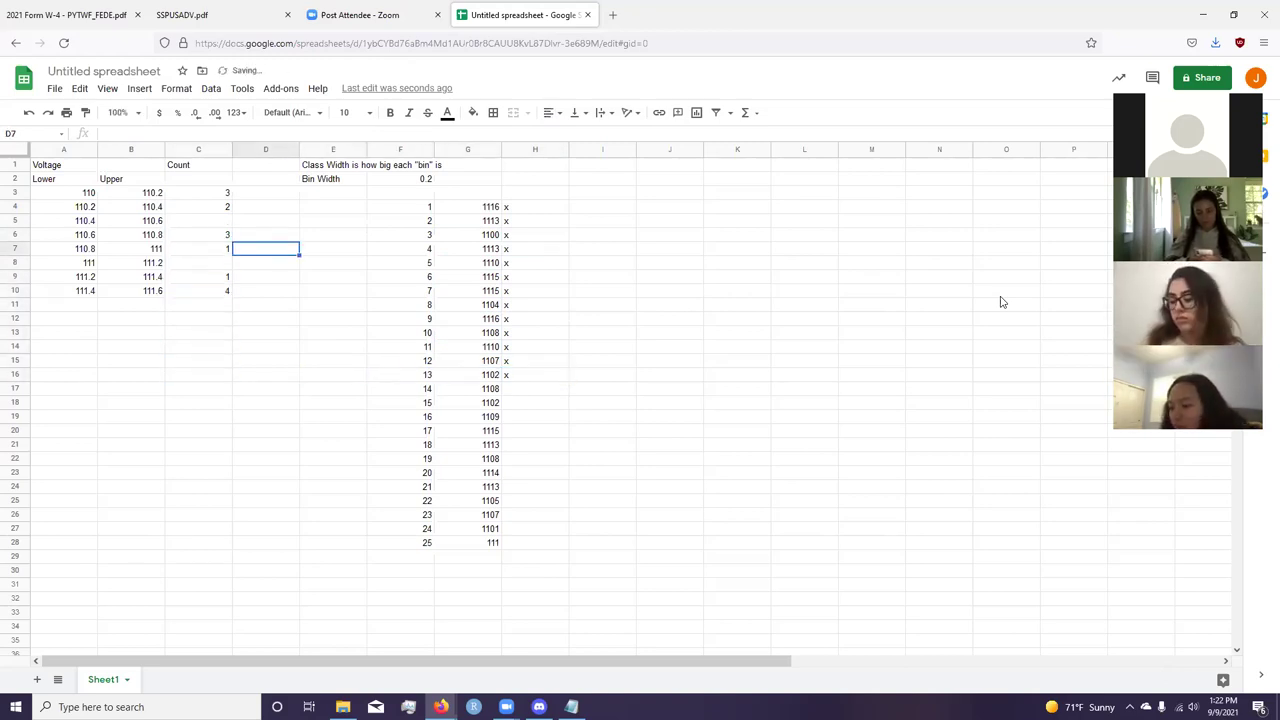
key("Down")
key("Down")
key("Right")
key("Down")
key("Right")
key("Down")
key("Down")
key("Down")
key("Down")
key("Down")
key("Down")
key("Right")
key("Right")
key("Down")
type("x")
key("Left")
Step: Set the count in cell C3 to 4 for the fifteenth sample voltage
key("Left")
key("Left")
key("Up")
key("Up")
key("Left")
key("Up")
key("Up")
key("Up")
key("Up")
key("Up")
key("Up")
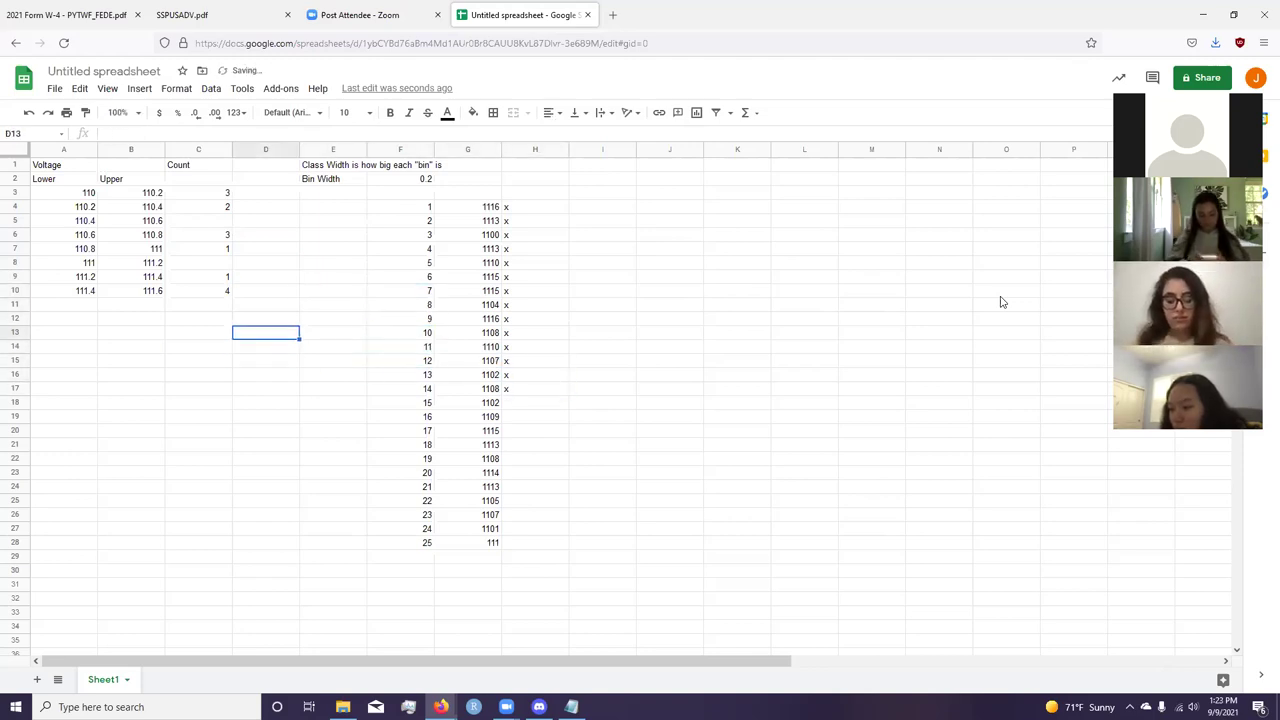
key("Left")
key("Up")
key("Up")
key("Up")
key("Up")
key("Up")
key("Up")
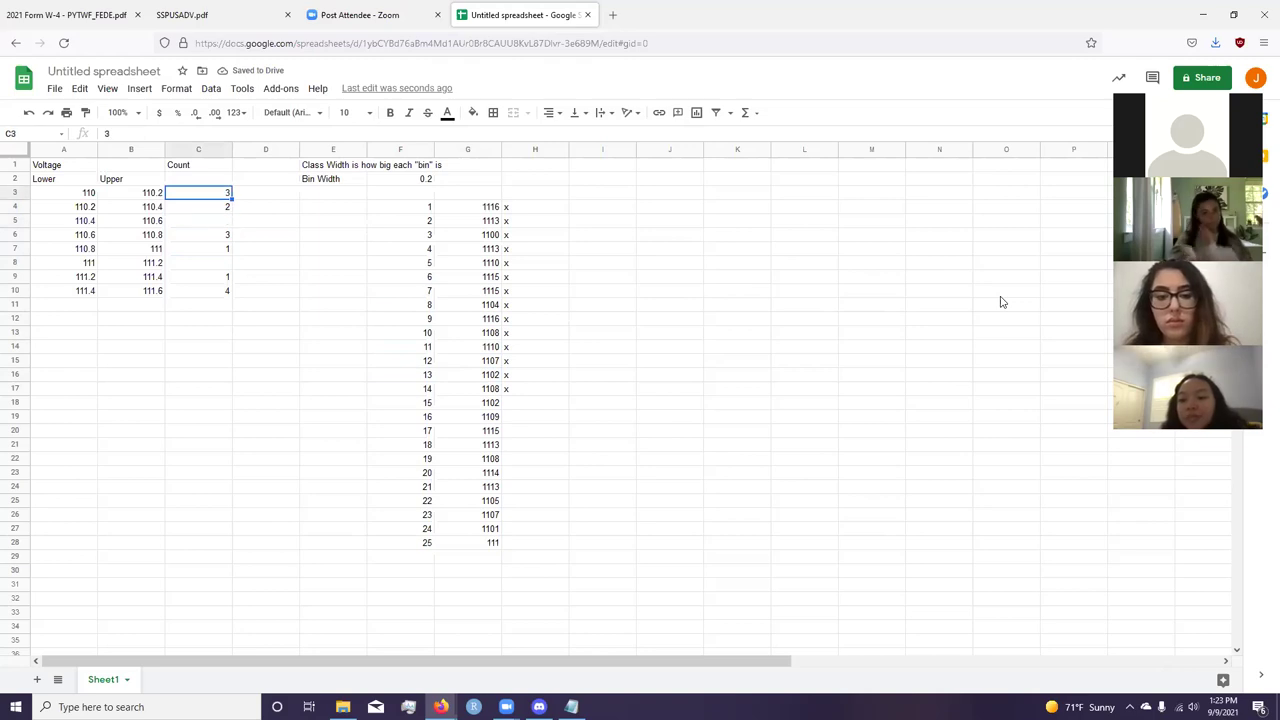
type("4")
key("Right")
Step: Mark the fifteenth sample voltage as counted with an x in cell H18
key("Right")
key("Right")
key("Down")
key("Down")
key("Down")
key("Down")
key("Down")
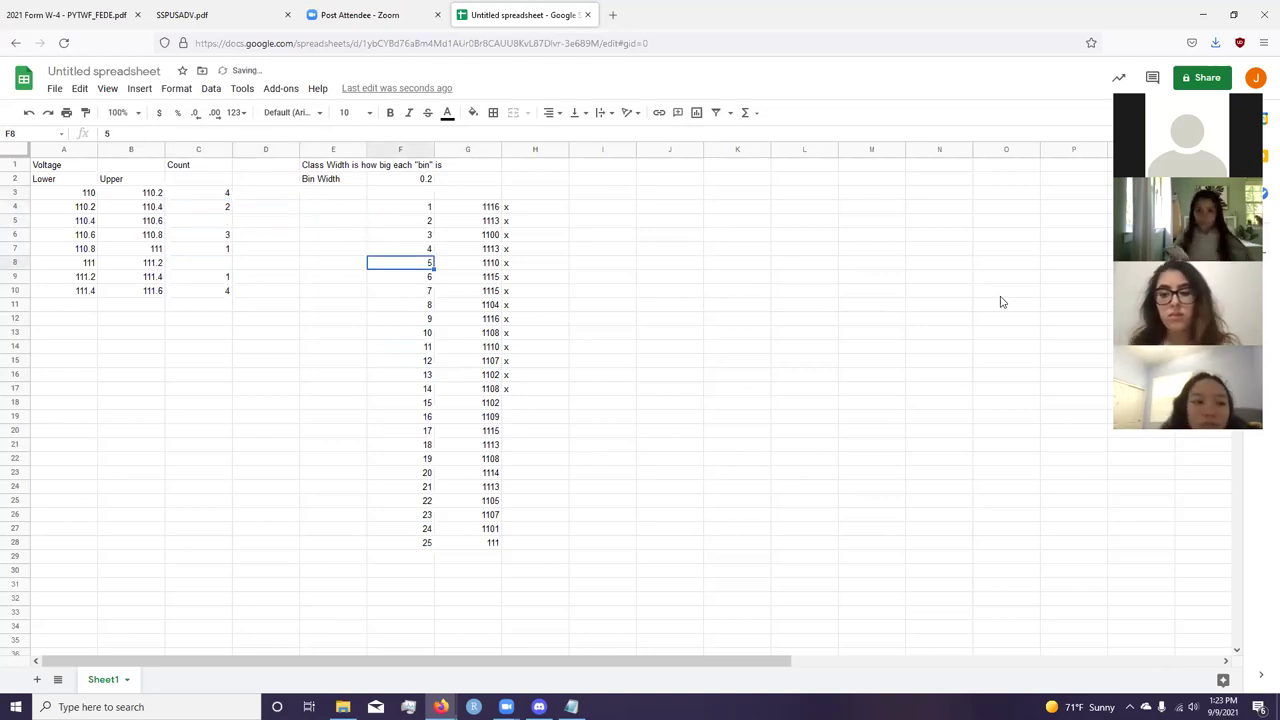
key("Down")
key("Down")
key("Down")
key("Down")
key("Right")
key("Down")
key("Right")
key("Down")
key("Down")
key("Down")
key("Down")
key("Down")
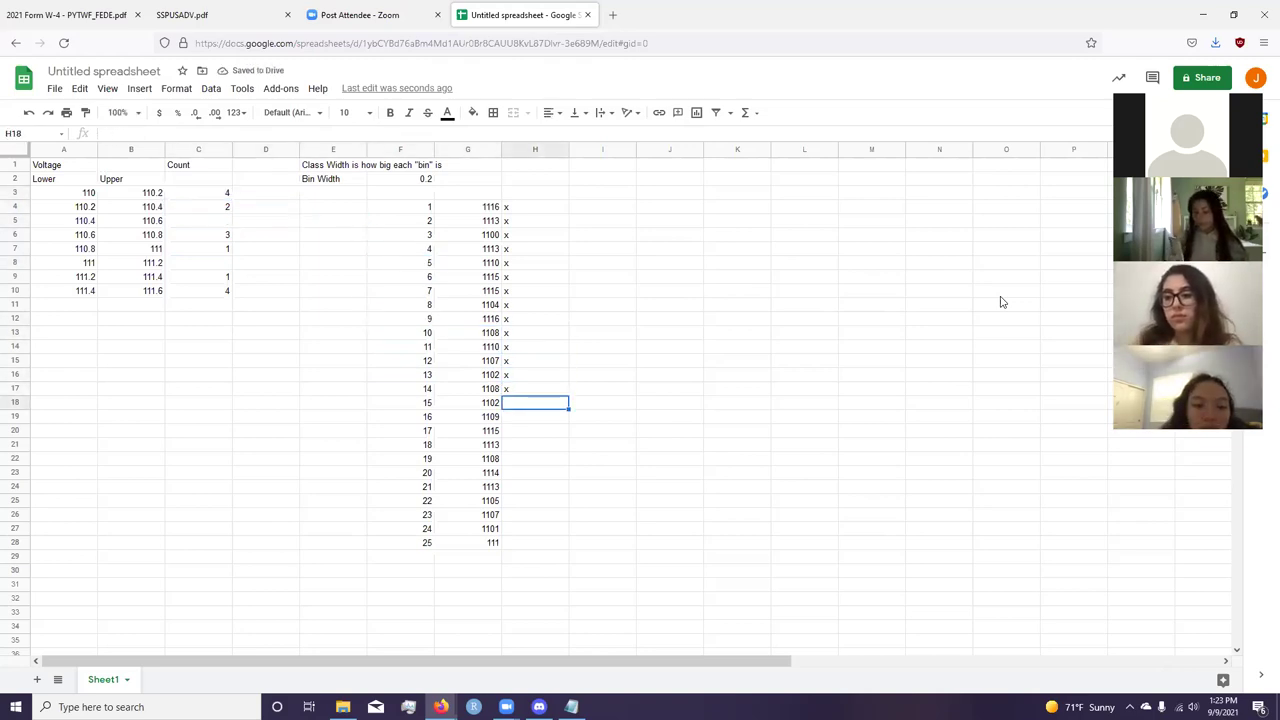
type("x")
key("Left")
Step: Set the count in cell C7 to 2 for the sixteenth sample voltage
key("Left")
key("Left")
key("Left")
key("Left")
key("Left")
key("Up")
key("Up")
key("Up")
key("Up")
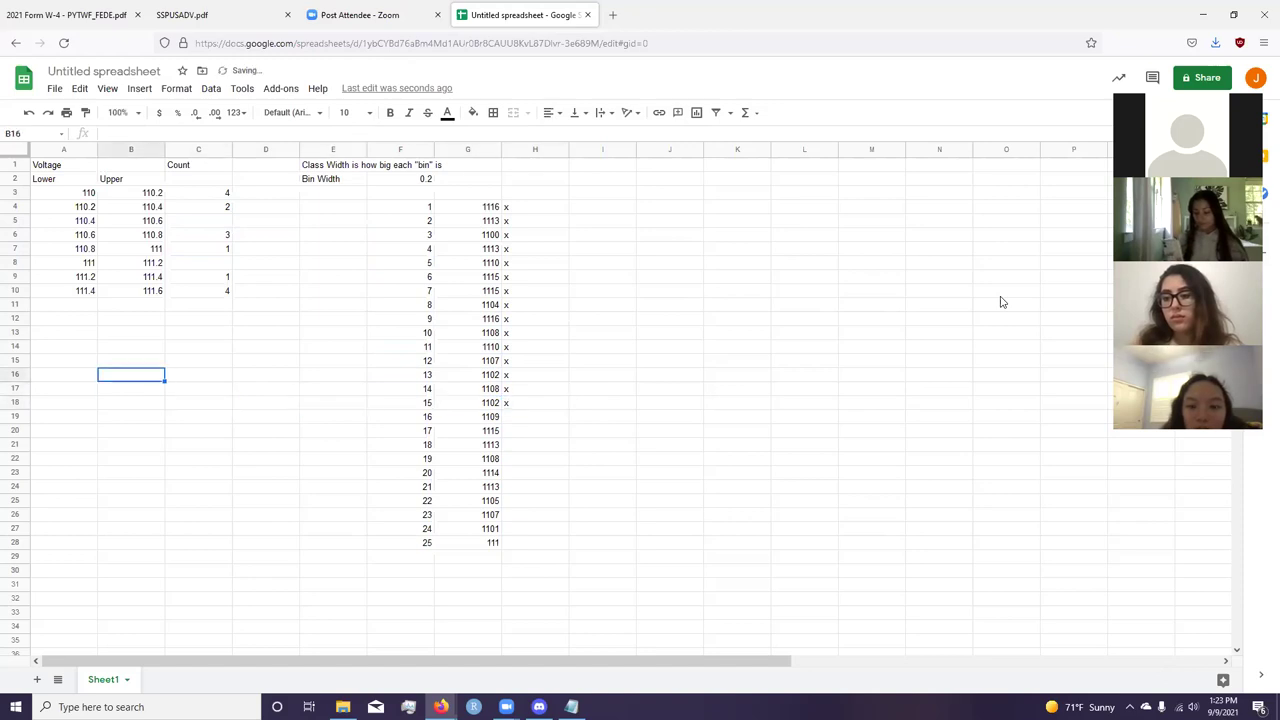
key("Right")
key("Right")
key("Up")
key("Up")
key("Up")
key("Up")
key("Left")
key("Up")
key("Up")
key("Up")
key("Up")
Step: Mark the sixteenth sample voltage as counted with an x in cell H19
key("Down")
key("Right")
key("Right")
key("Down")
key("Right")
key("Down")
key("Right")
key("Down")
key("Down")
key("Down")
key("Down")
key("Down")
key("Down")
key("Down")
key("Down")
key("Down")
key("Right")
key("Down")
type("x")
Step: Set the count in cell C10 to 5 for the seventeenth sample voltage
key("Left")
key("Left")
key("Left")
key("Left")
key("Left")
key("Up")
key("Up")
key("Up")
key("Up")
key("Up")
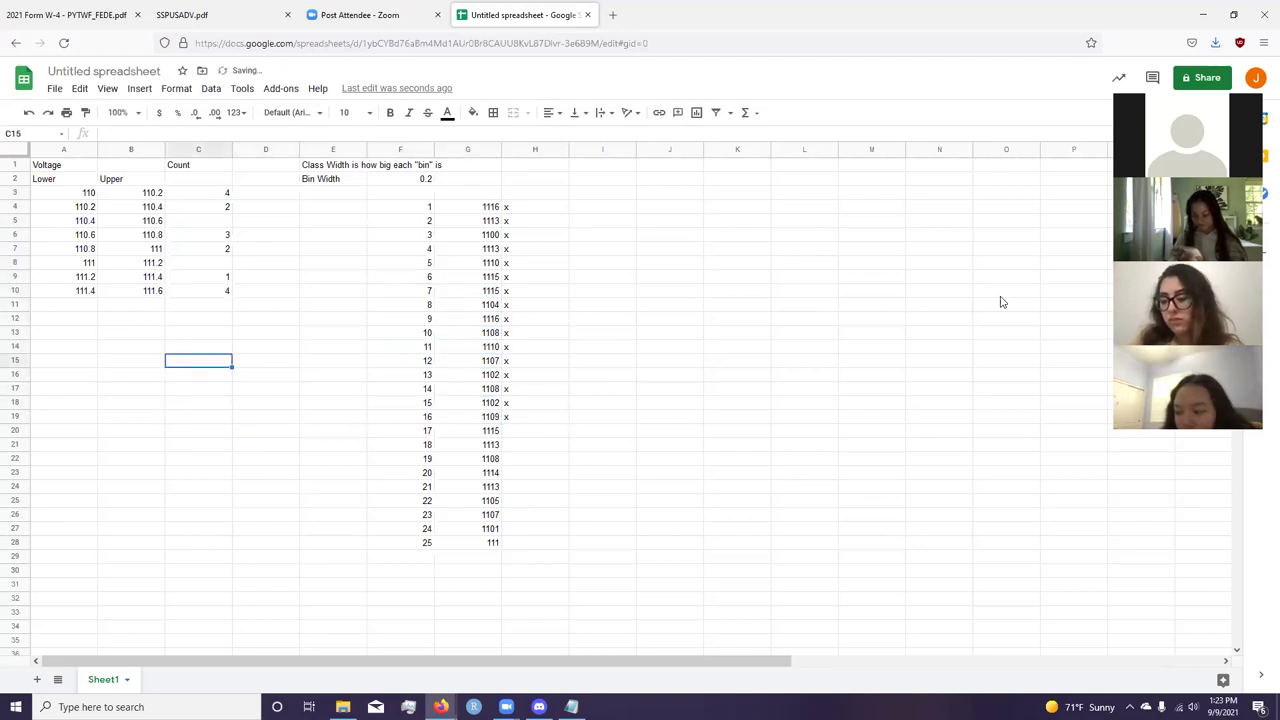
key("Up")
key("Up")
key("Up")
key("Up")
key("Up")
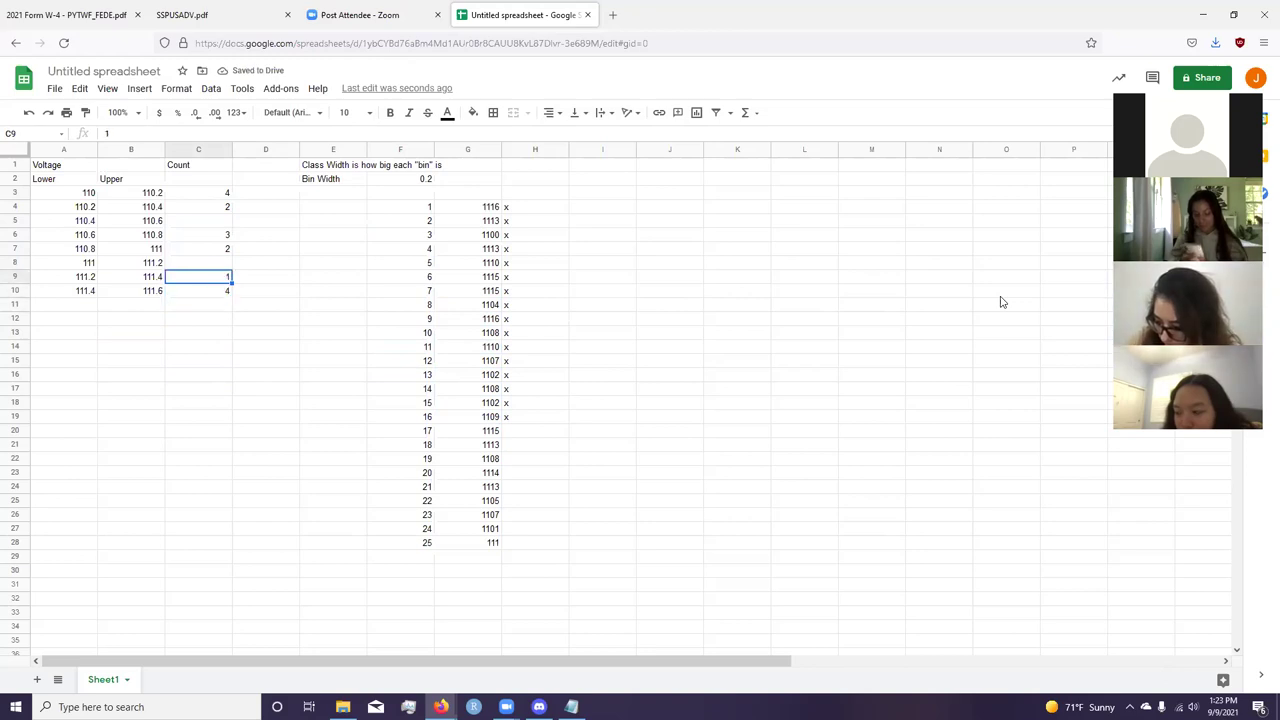
key("Down")
type("5")
key("Return")
Step: Mark the seventeenth sample voltage as counted with an x in cell H20
key("Right")
key("Down")
key("Right")
key("Down")
key("Right")
key("Down")
key("Right")
key("Down")
key("Down")
key("Down")
key("Down")
key("Down")
key("Down")
key("Right")
type("x")
Step: Set the count in cell C9 to 2 for the eighteenth sample voltage
key("Left")
key("Down")
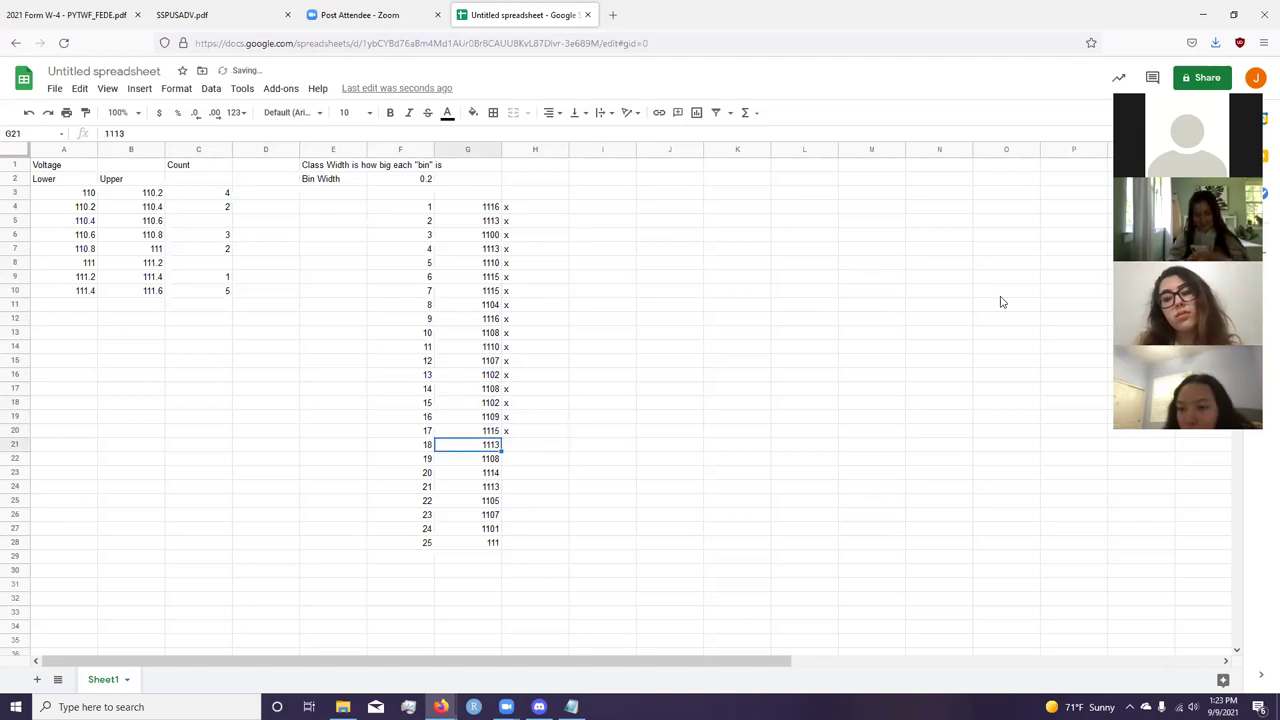
key("Left")
key("Up")
key("Up")
key("Left")
key("Up")
key("Left")
key("Up")
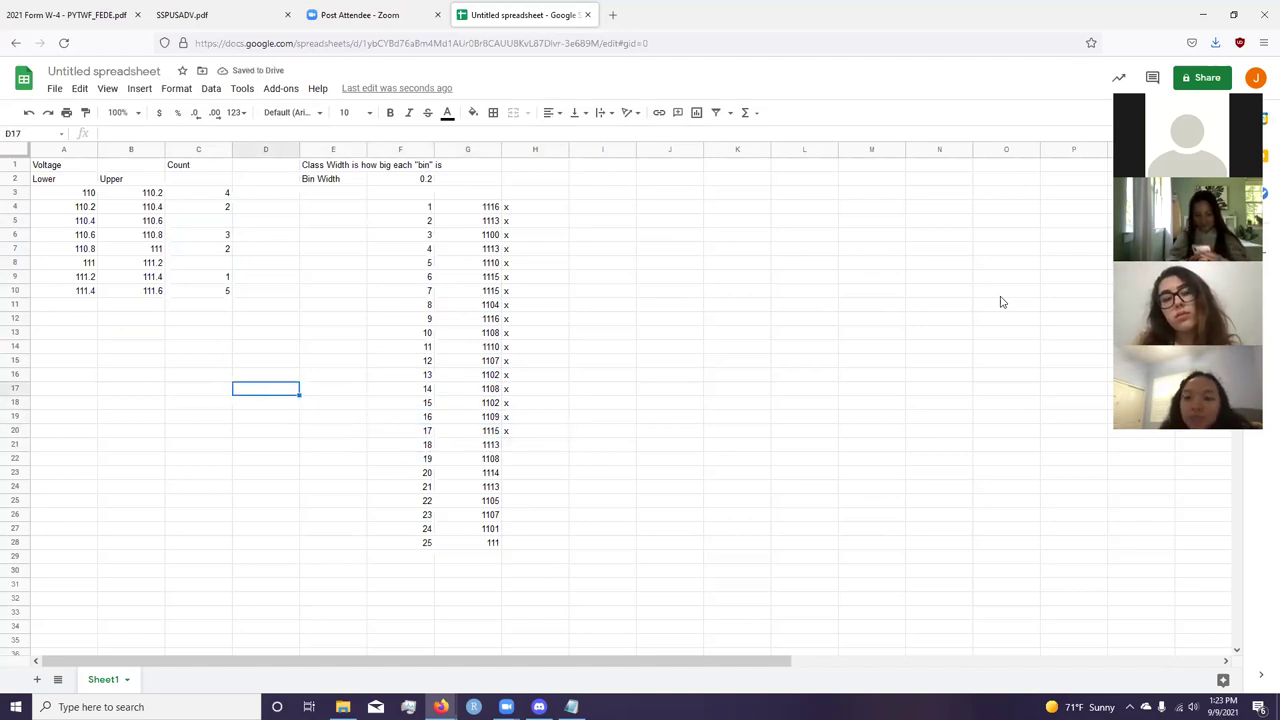
key("Up")
key("Up")
key("Up")
key("Up")
key("Up")
key("Up")
key("Up")
key("Up")
key("Left")
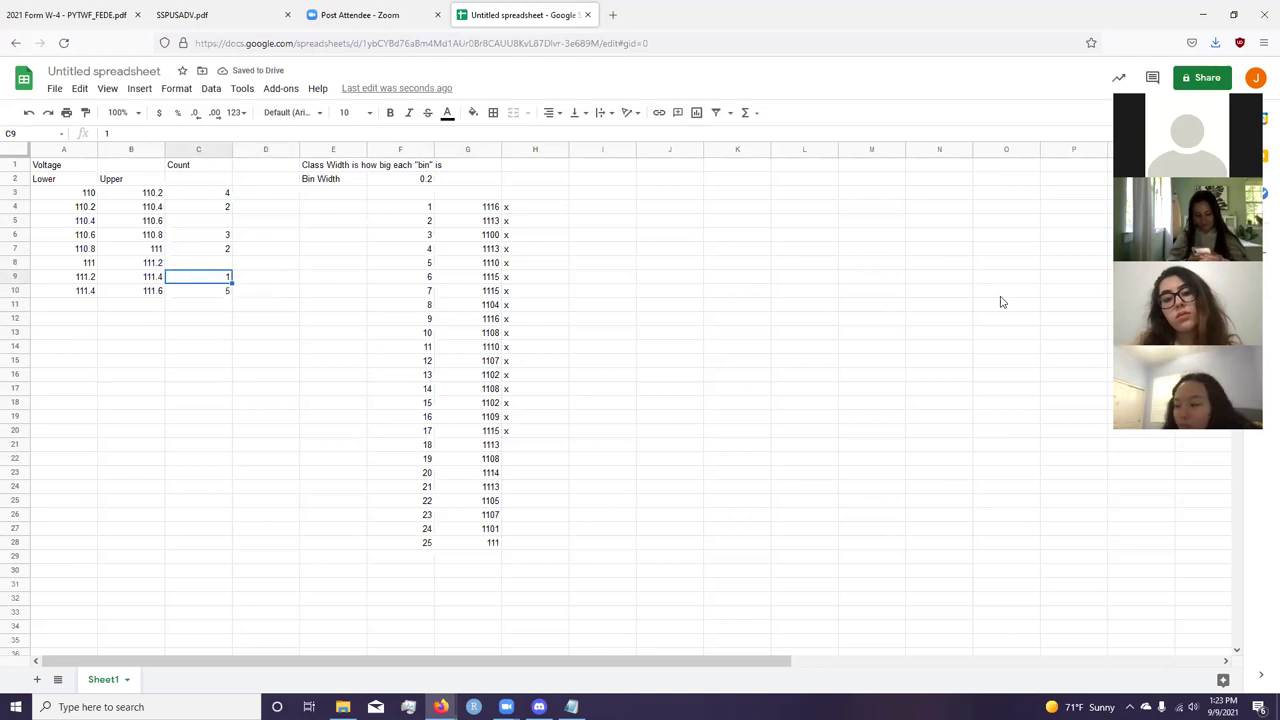
Step: Mark the eighteenth sample voltage as counted with an x in cell H21
key("Right")
key("Right")
key("Right")
key("Down")
key("Down")
key("Down")
key("Down")
key("Down")
key("Down")
key("Down")
key("Down")
key("Down")
key("Down")
key("Down")
key("Down")
key("Right")
type("x")
key("Return")
Step: Set the count in cell C6 to 4 for the nineteenth sample voltage
key("Left")
key("Left")
key("Up")
key("Up")
key("Up")
key("Up")
key("Up")
key("Left")
key("Up")
key("Up")
key("Up")
key("Left")
key("Up")
key("Up")
key("Left")
key("Up")
key("Up")
key("Up")
key("Up")
key("Up")
key("Up")
type("4")
key("Return")
Step: Mark the nineteenth sample voltage as counted with an x in cell H22
key("Right")
key("Right")
key("Right")
key("Right")
key("Down")
key("Down")
key("Down")
key("Down")
key("Down")
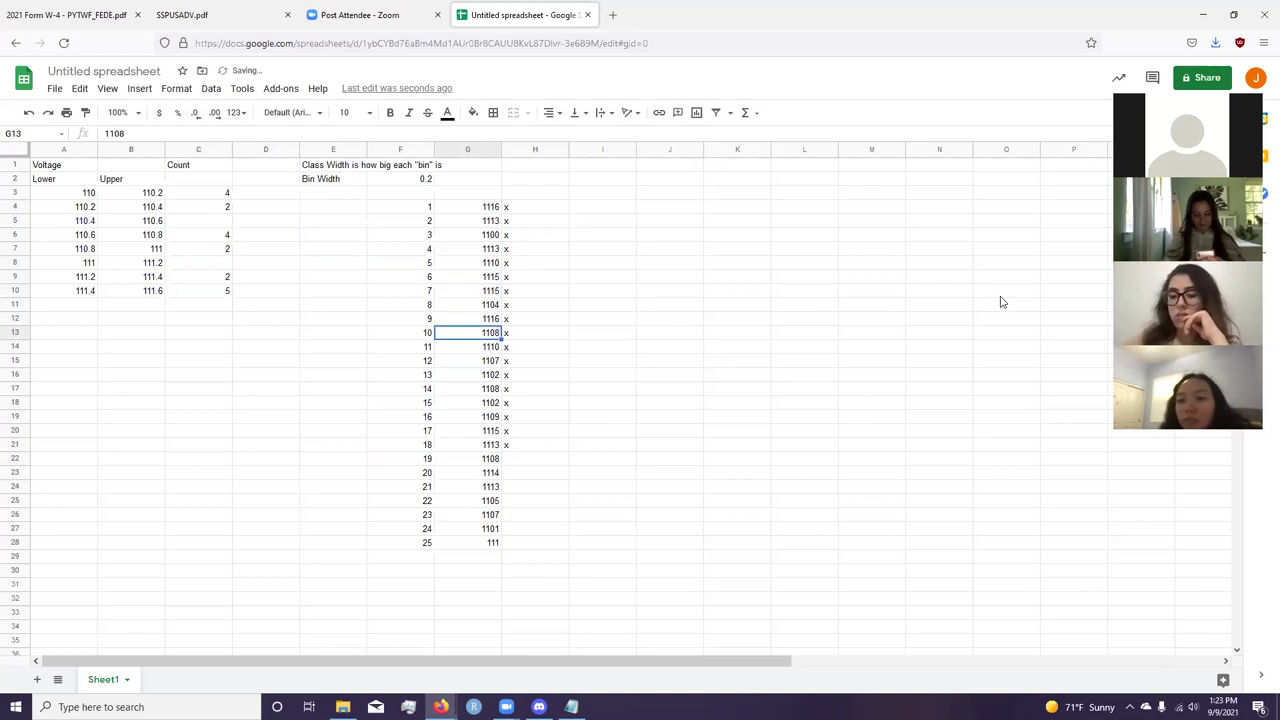
key("Down")
key("Down")
key("Down")
key("Down")
key("Right")
key("Down")
key("Down")
key("Down")
key("Down")
key("Down")
key("Down")
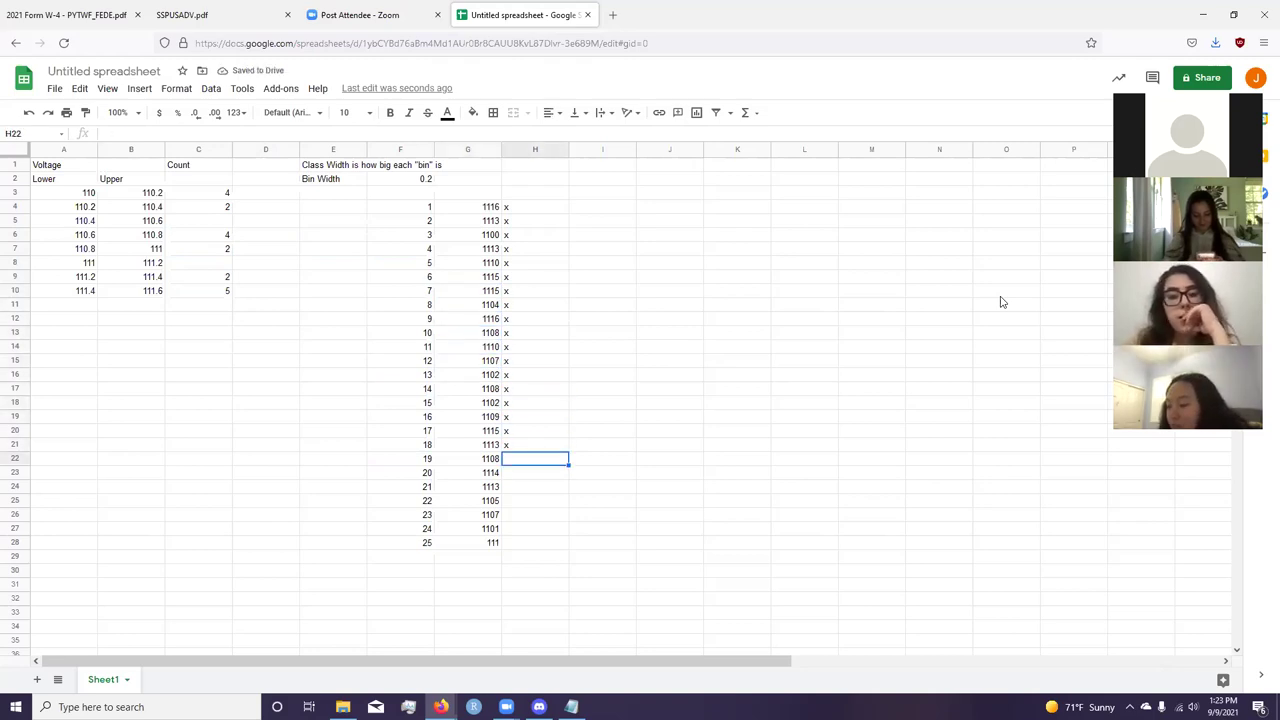
type("x")
Step: Set the count in cell C9 to 3 for the twentieth sample voltage
key("Left")
key("Left")
key("Left")
key("Left")
key("Up")
key("Up")
key("Up")
key("Up")
key("Up")
key("Up")
key("Up")
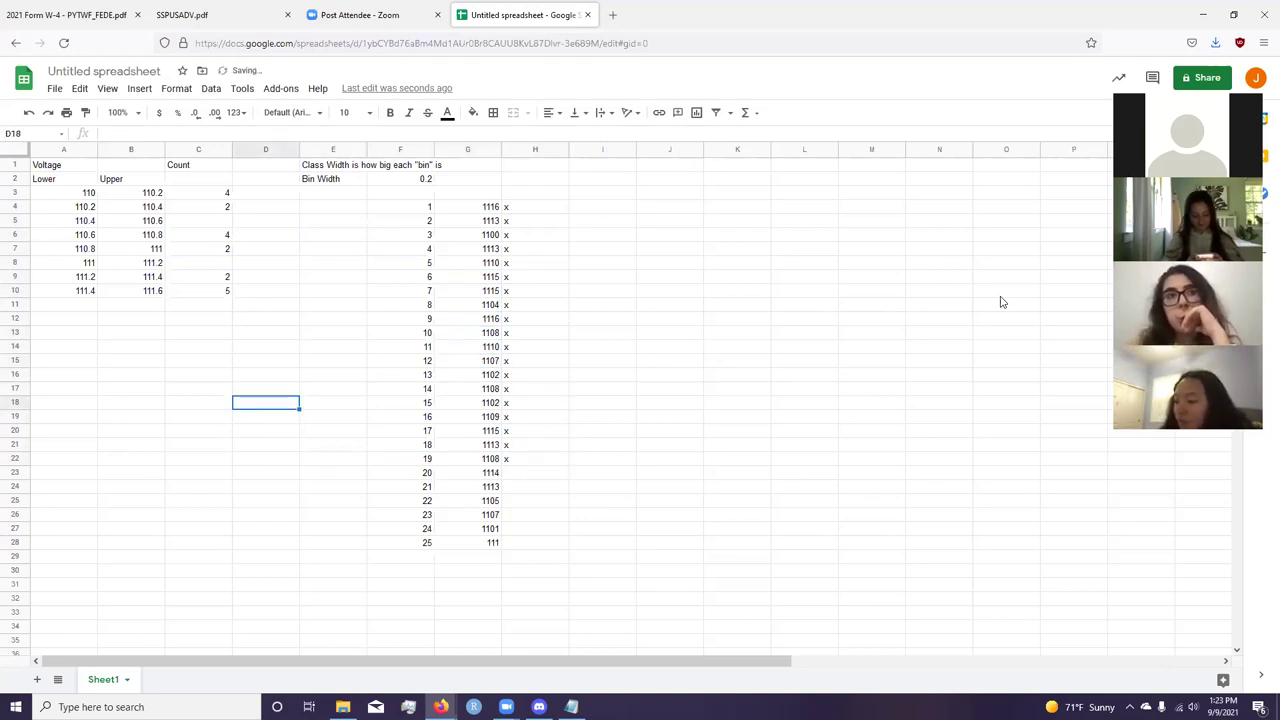
key("Up")
key("Up")
key("Up")
key("Up")
key("Up")
key("Up")
key("Left")
type("3")
Step: Set the count in cell C9 to 4 for the twenty-first sample voltage
key("Right")
key("Right")
key("Down")
key("Down")
key("Right")
key("Right")
key("Down")
key("Down")
key("Down")
key("Down")
key("Left")
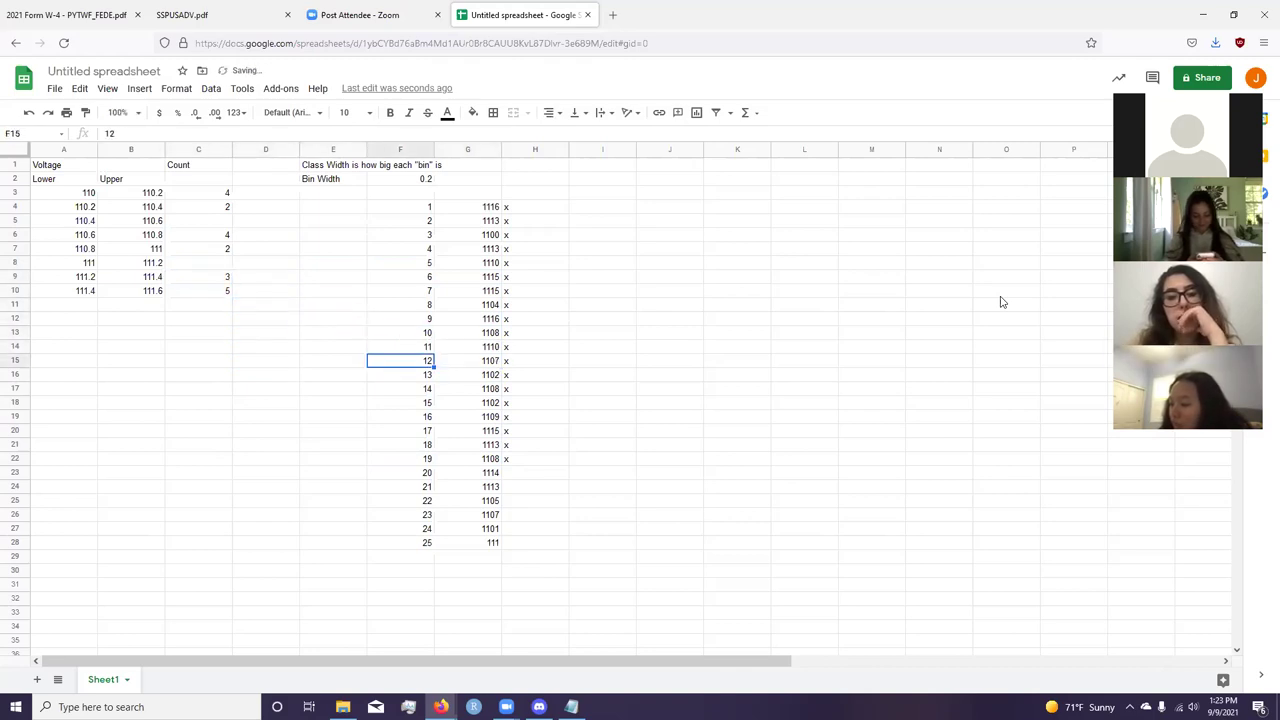
key("Left")
key("Left")
key("Left")
key("Up")
key("Up")
key("Up")
key("Up")
key("Up")
key("Up")
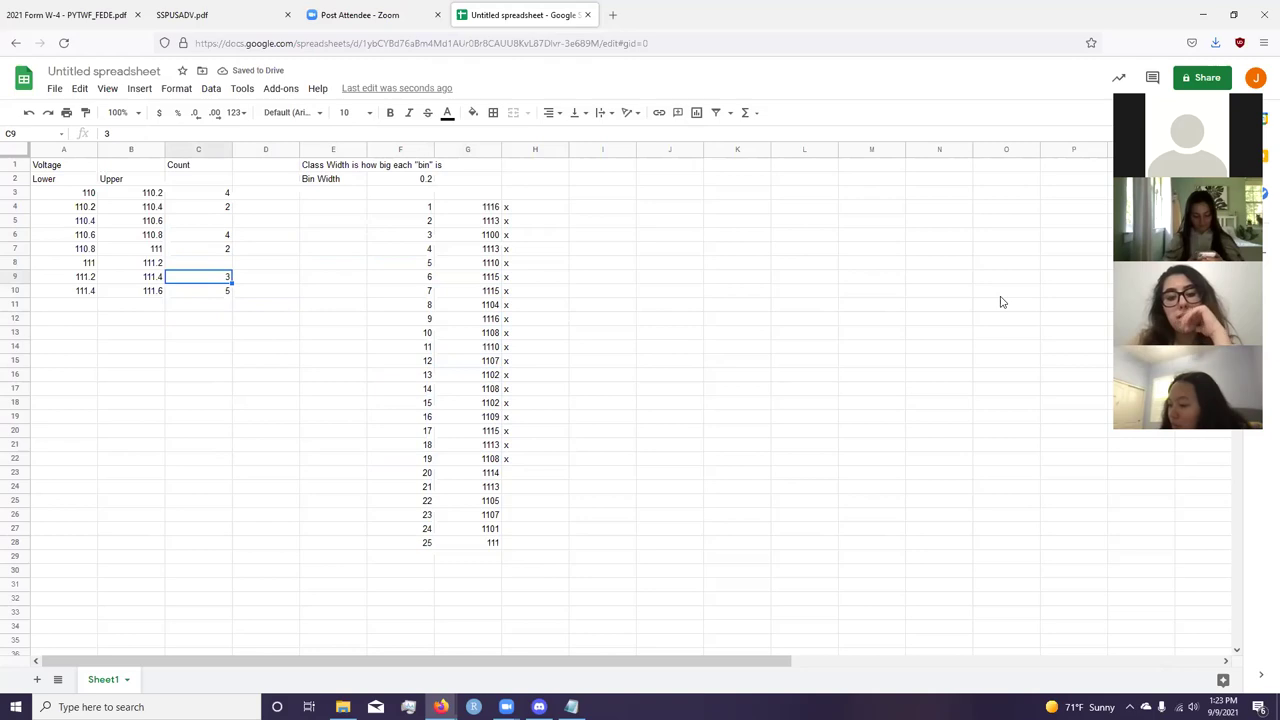
type("4")
Step: Enter counts of 1 in cell C5 and 5 in cell C6 for the twenty-second and twenty-third sample voltages
key("Up")
key("Up")
key("Up")
key("Up")
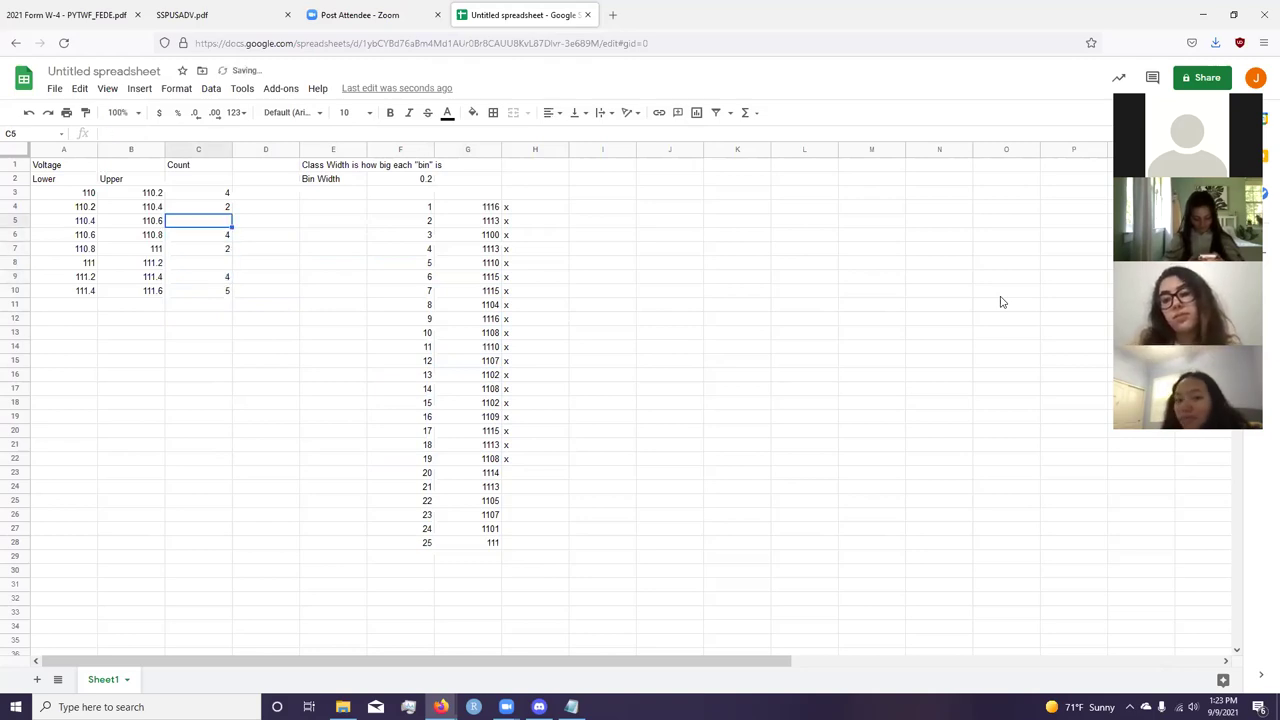
key("Return")
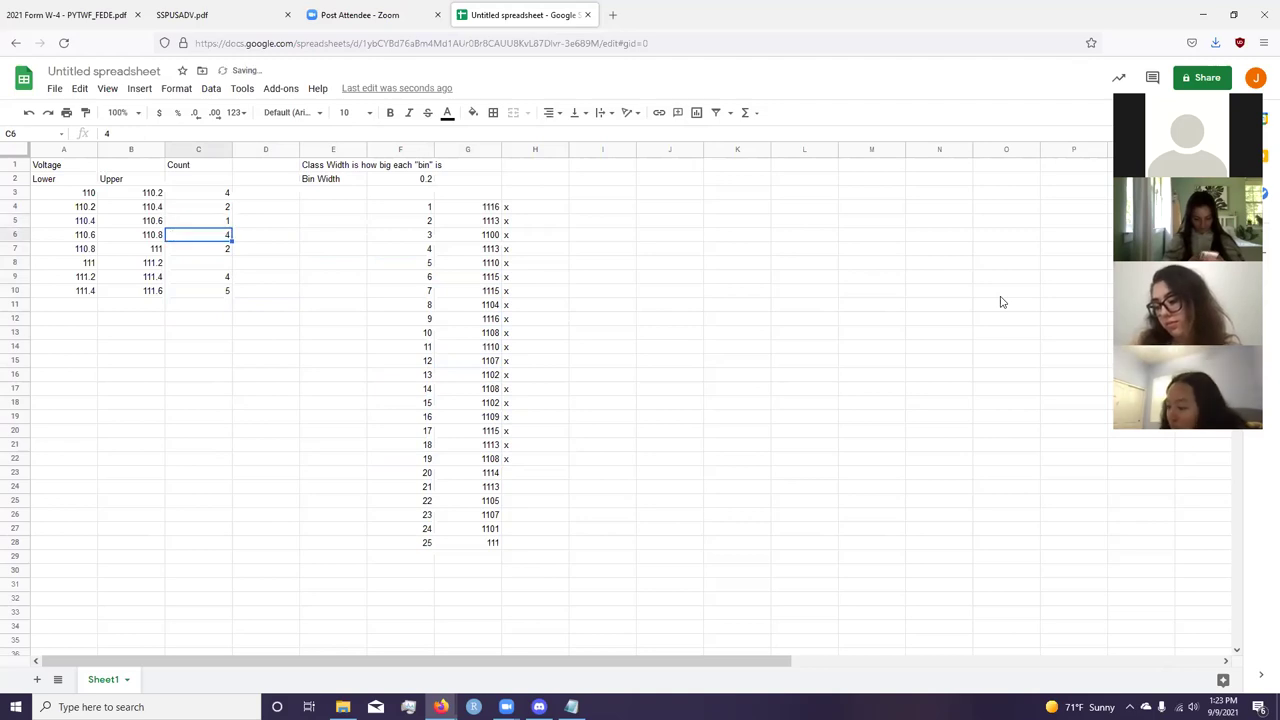
key("Return")
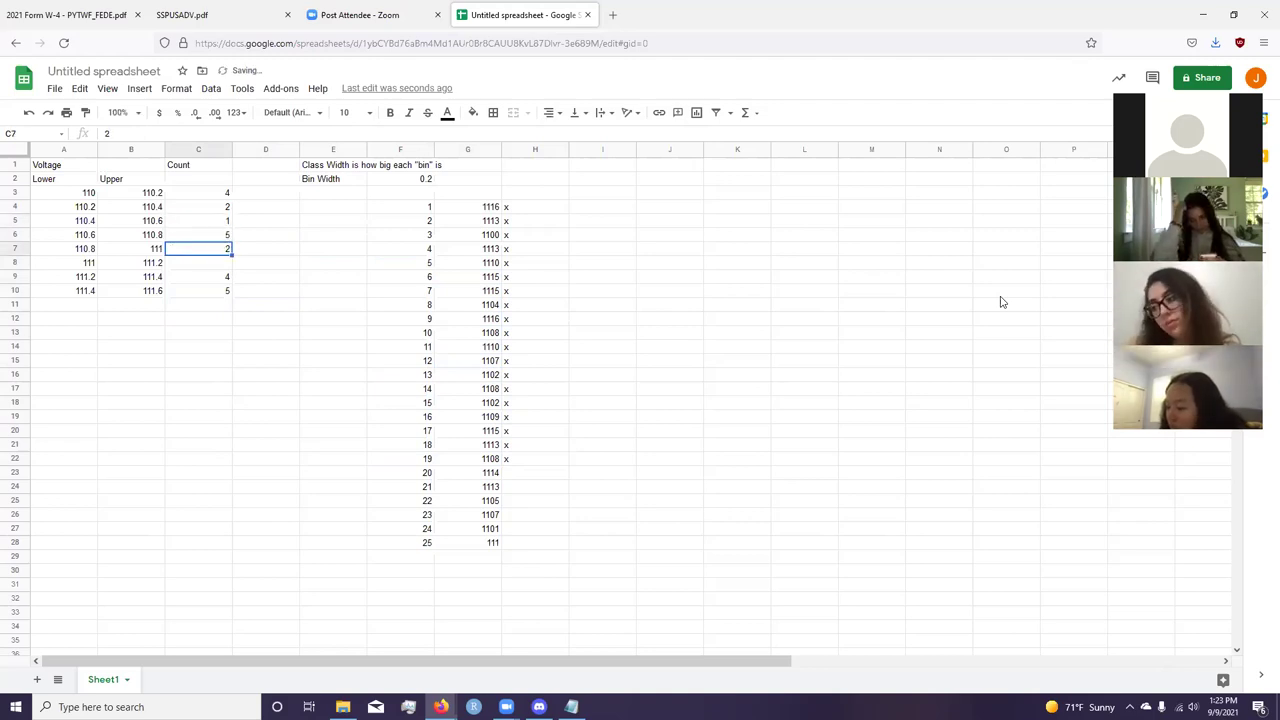
Step: Set the count in cell C3 to 5 for the twenty-fourth sample voltage
key("Up")
key("Up")
key("Up")
key("Up")
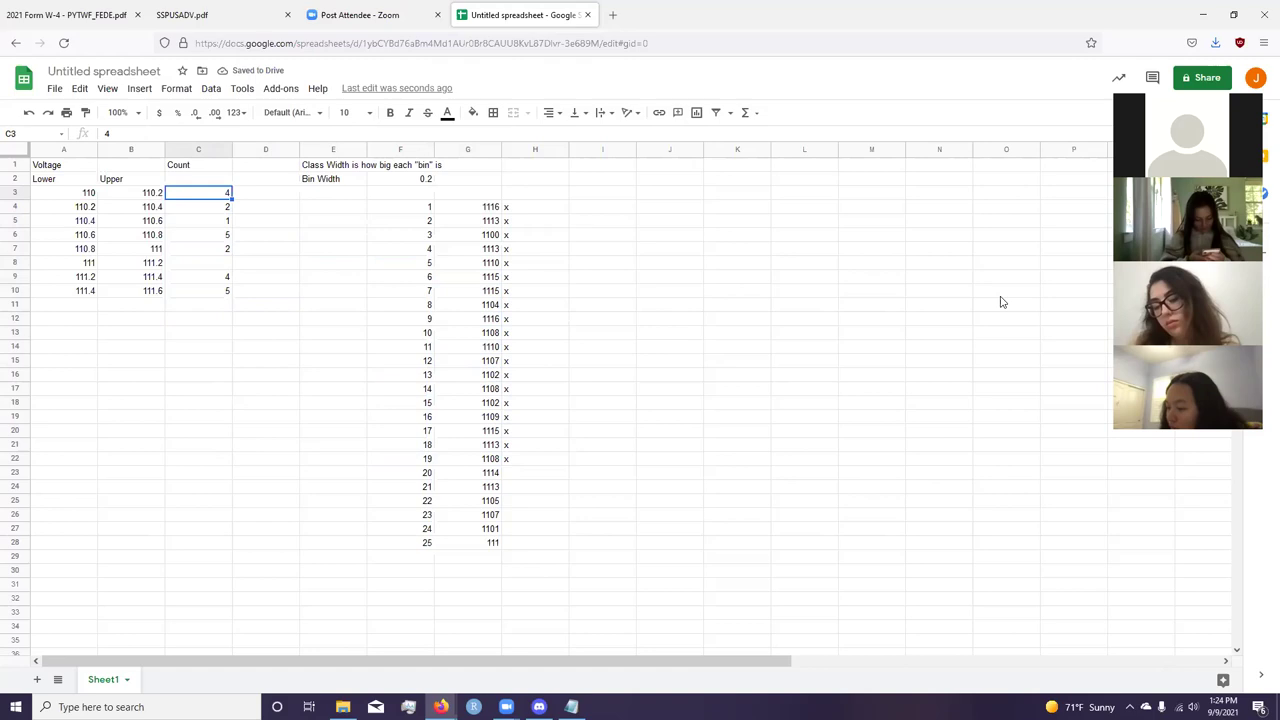
type("5")
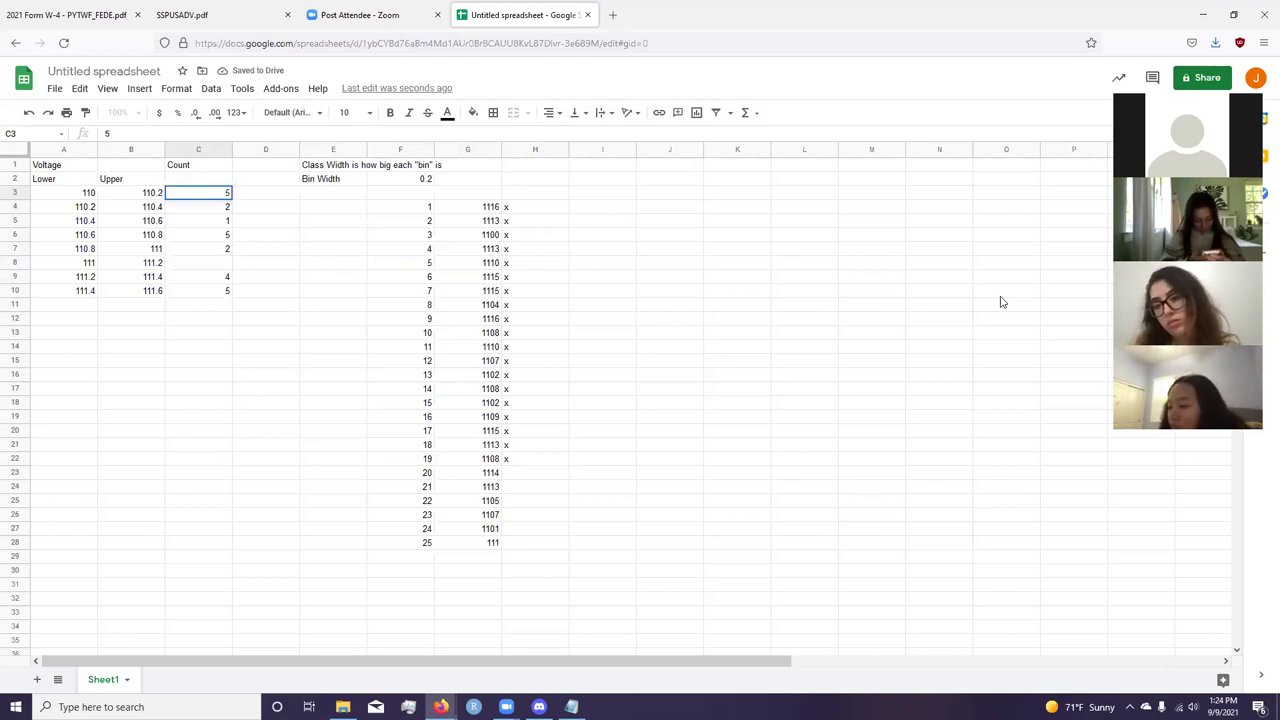
key("Return")
Step: Set the count in cell C7 to 3 for the twenty-fifth sample voltage
key("Down")
key("Down")
key("Down")
type("3")
Step: Clear all the x marks from cells H4:H22
key("Right")
key("Right")
key("Right")
key("Right")
key("Right")
key("Up")
key("Up")
key("Up")
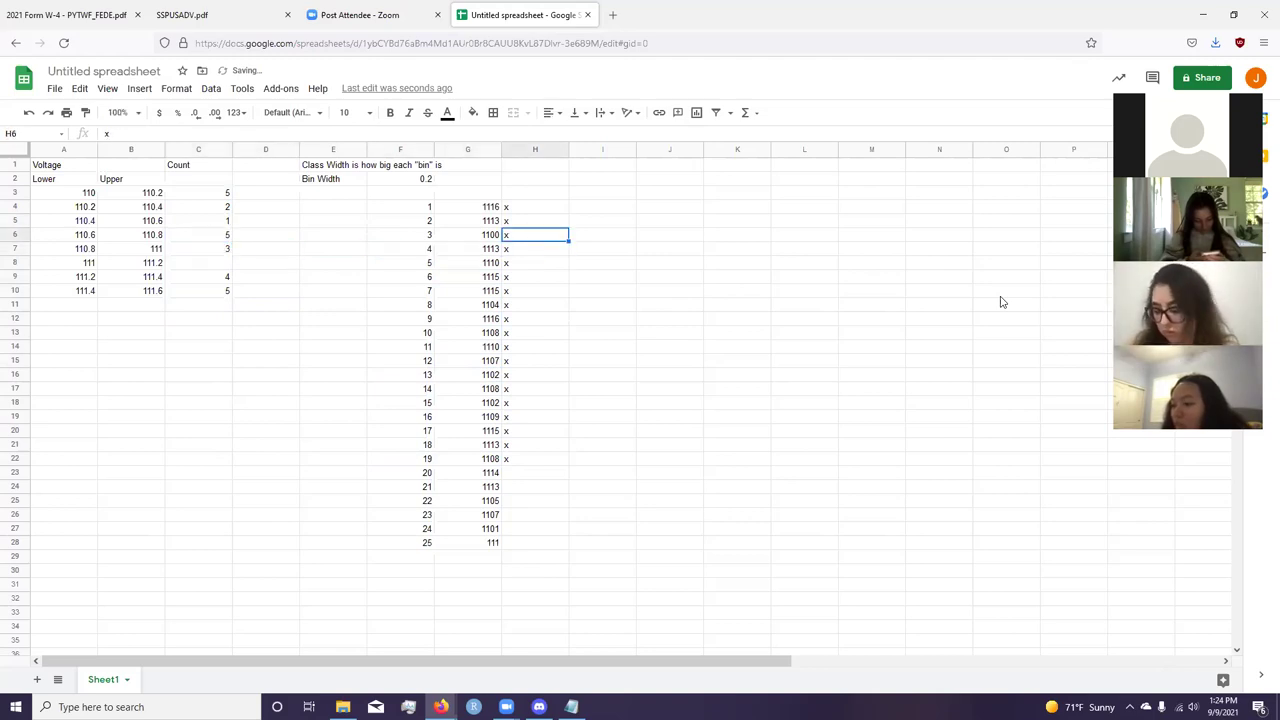
key("ctrl+shift+Down")
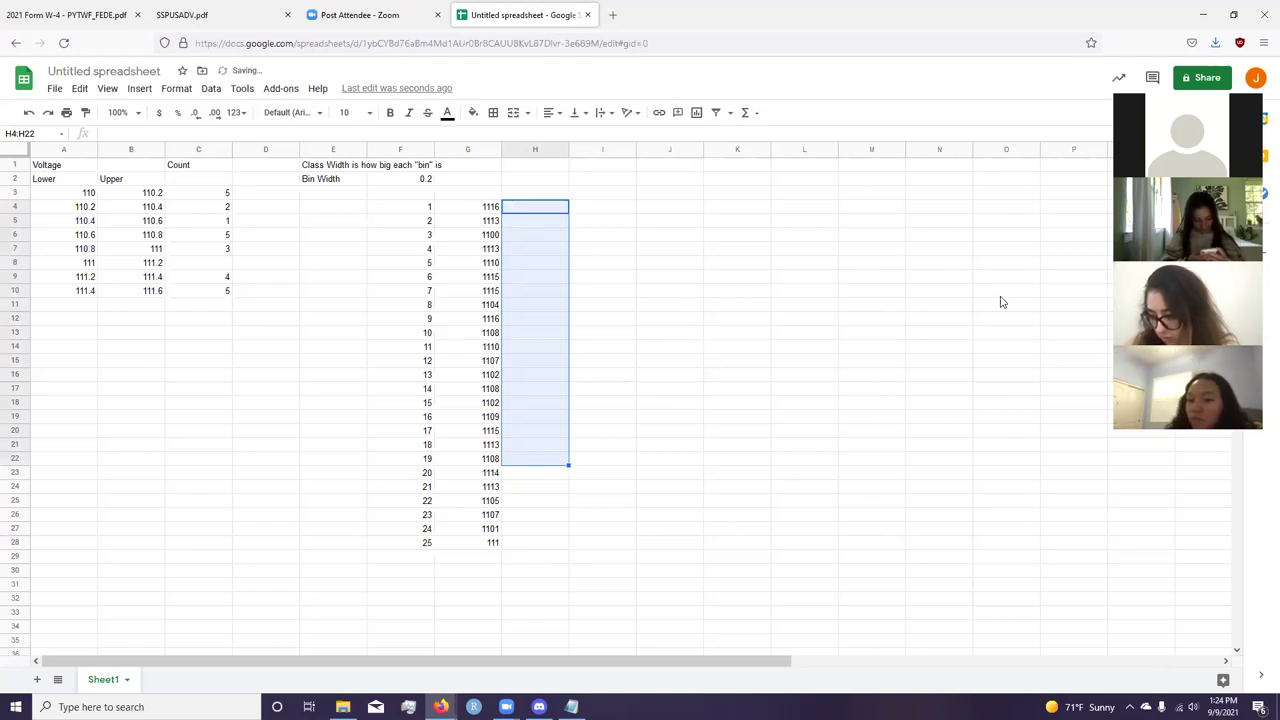
Step: Sort the sample range F4:G28 by column G from A to Z and undo the sort
key("Left")
key("Left")
key("shift+Right")
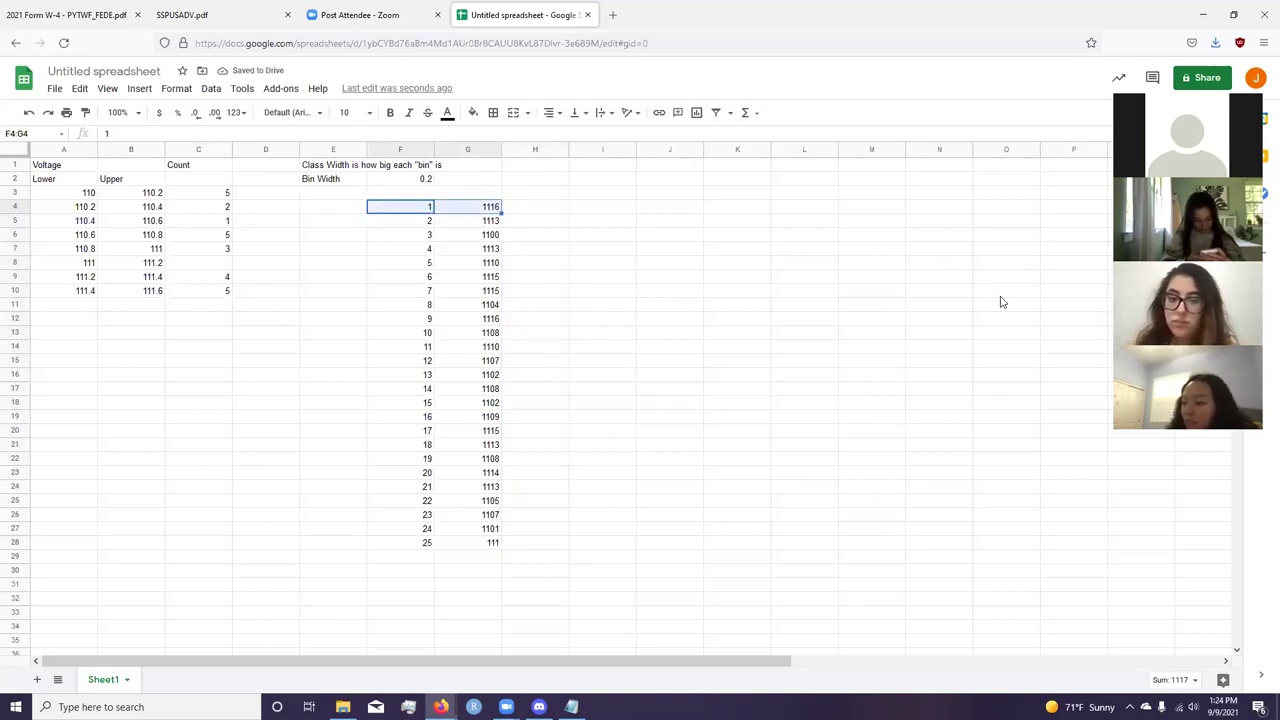
key("ctrl+shift+Down")
key("alt")
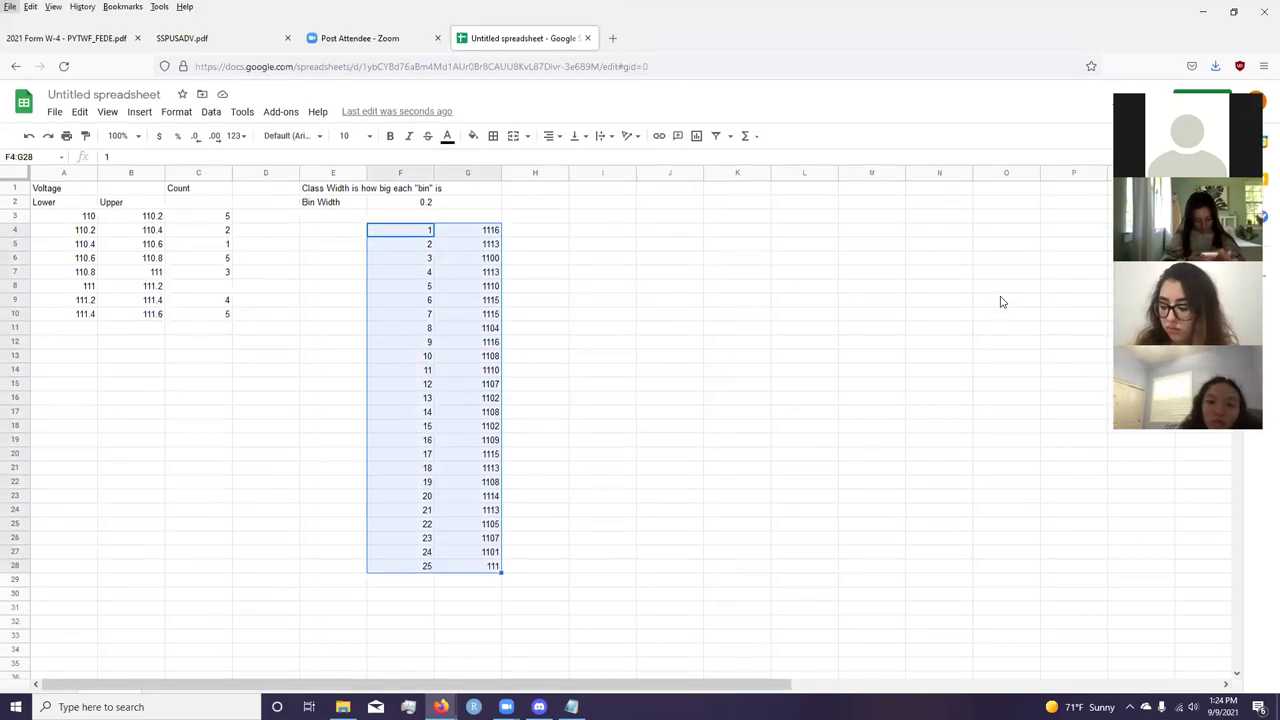
key("alt")
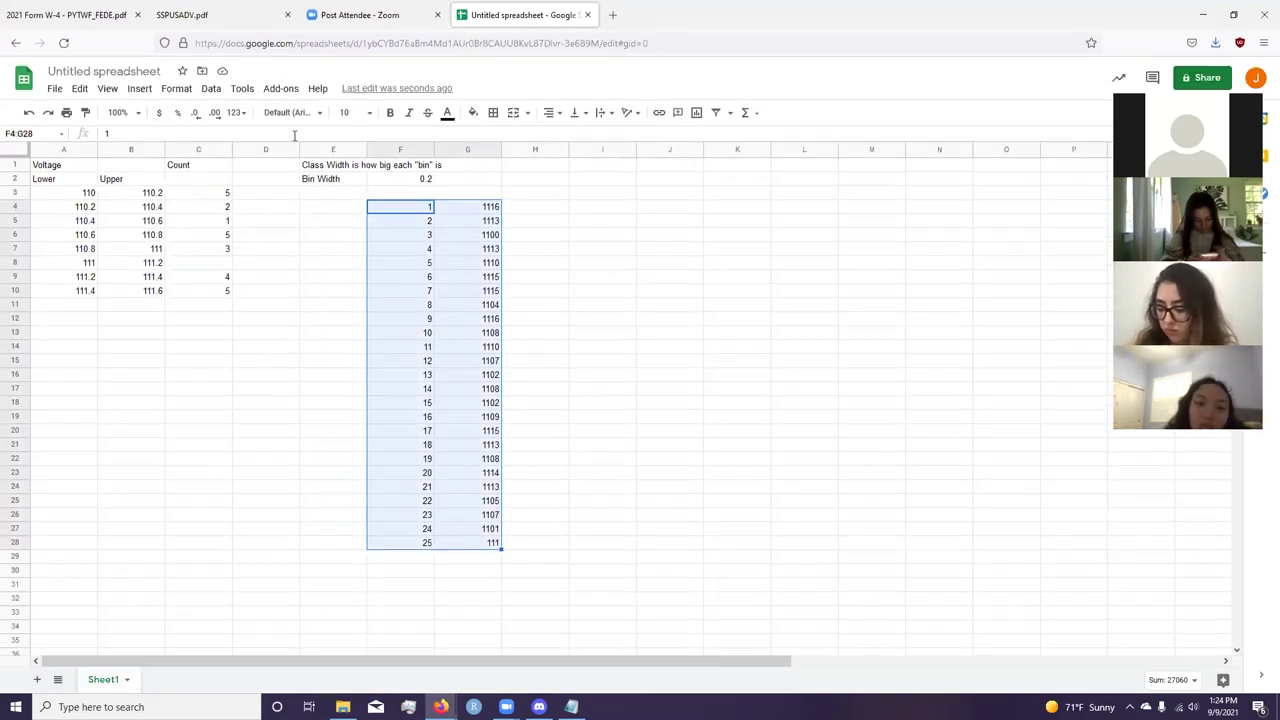
left_click(211, 89)
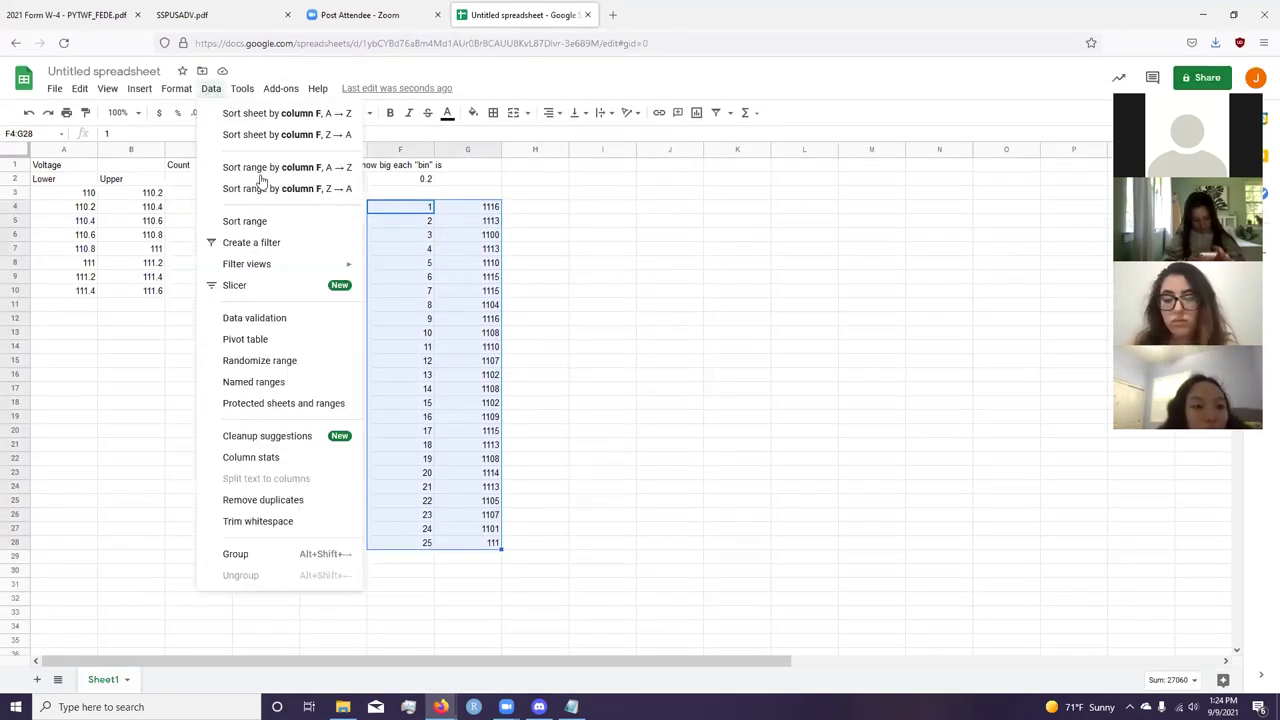
key("Return")
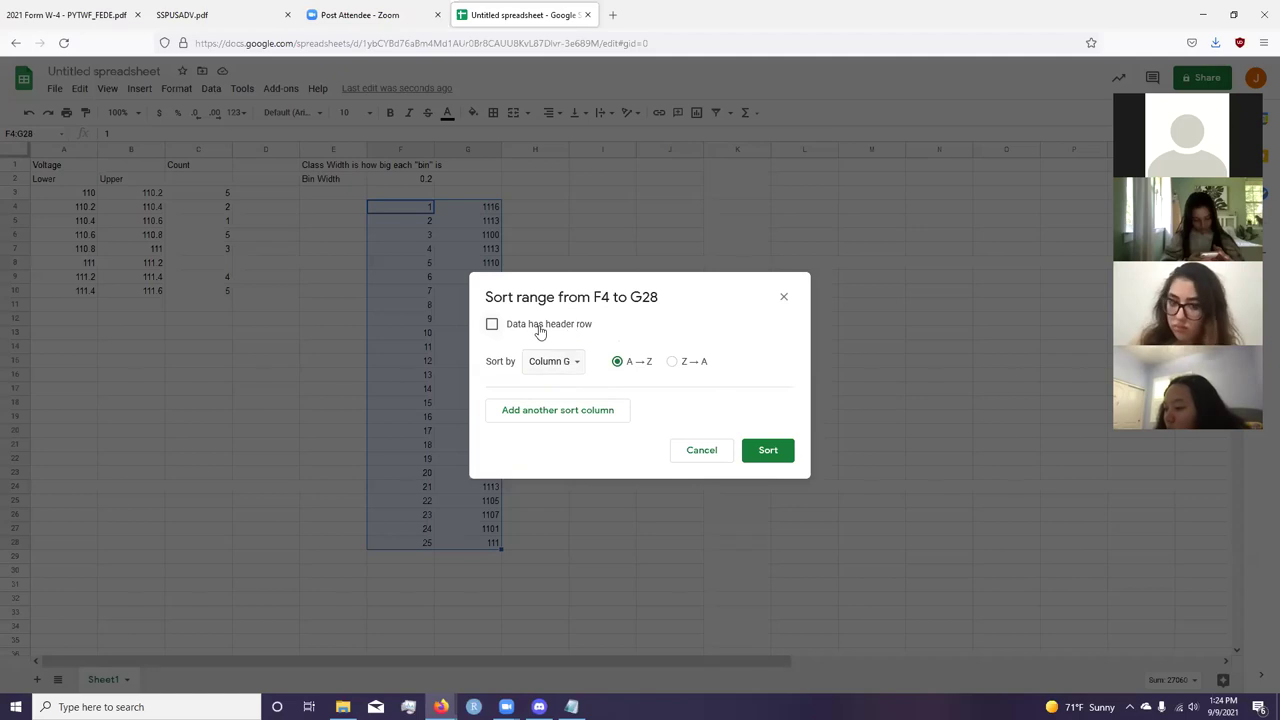
left_click(765, 452)
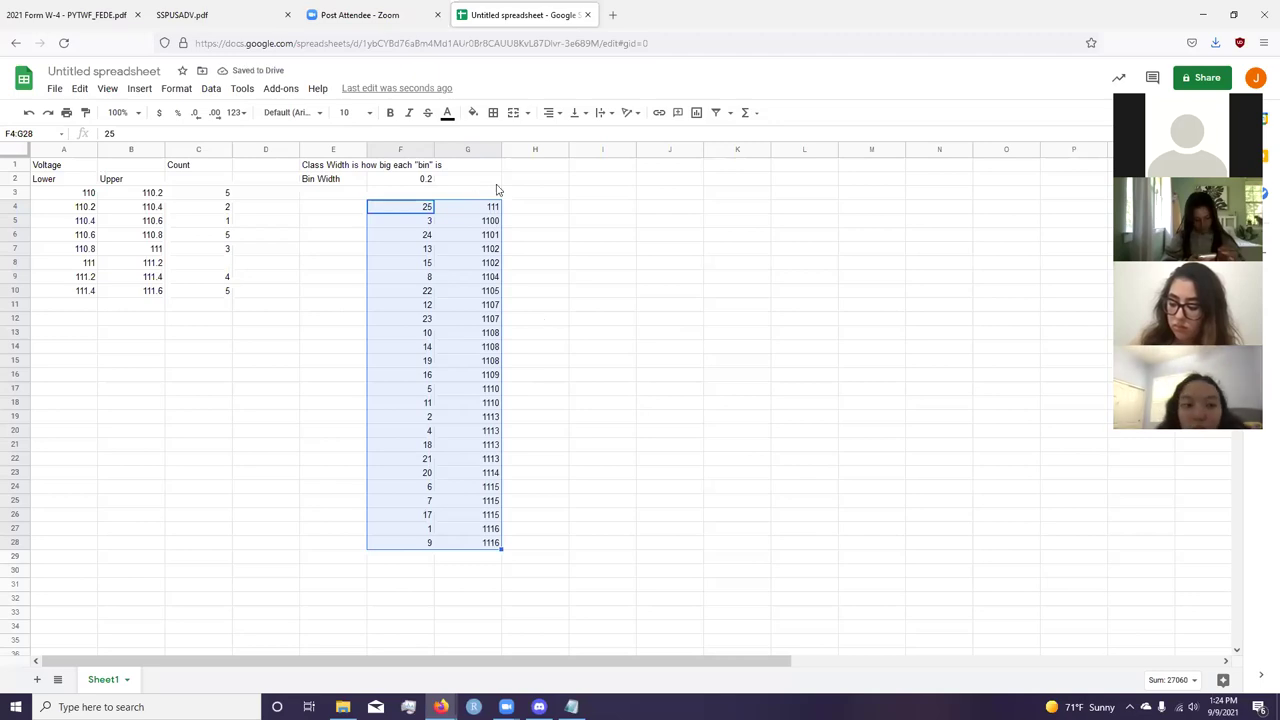
key("ctrl+z")
Step: Try a chart of the sample numbers and voltages in F4:G28 and delete it
left_click(139, 89)
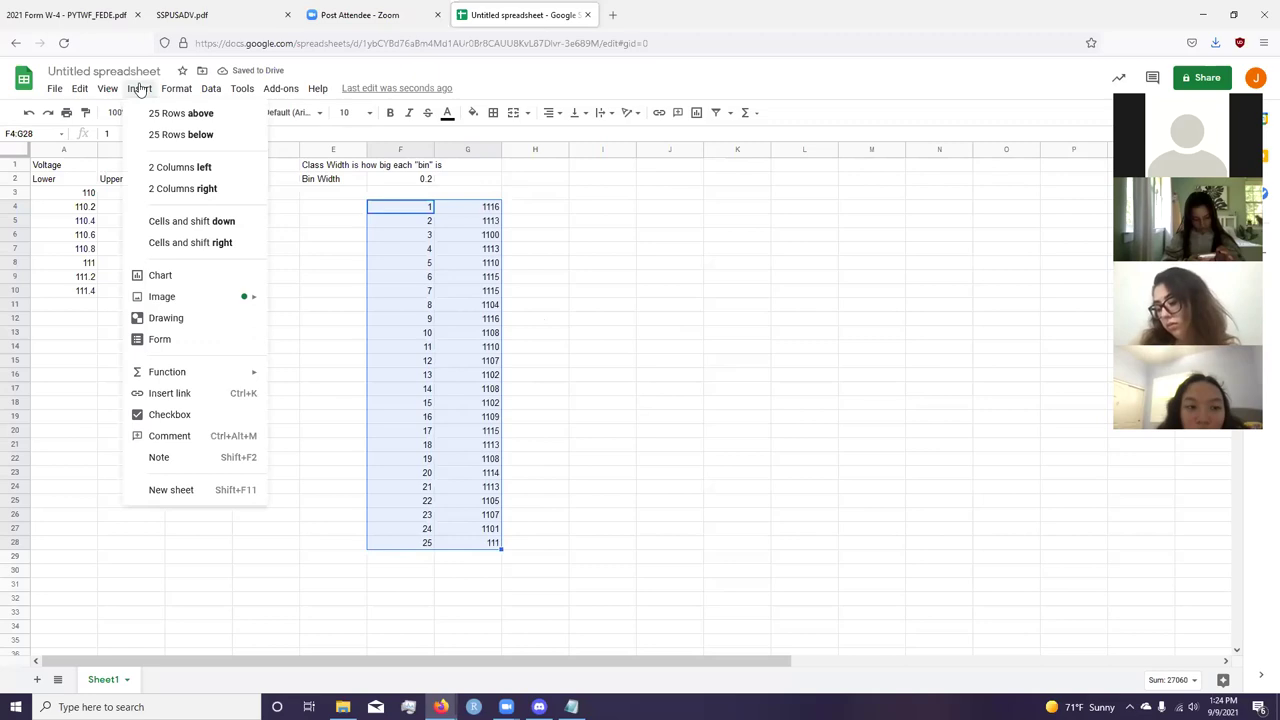
left_click(191, 277)
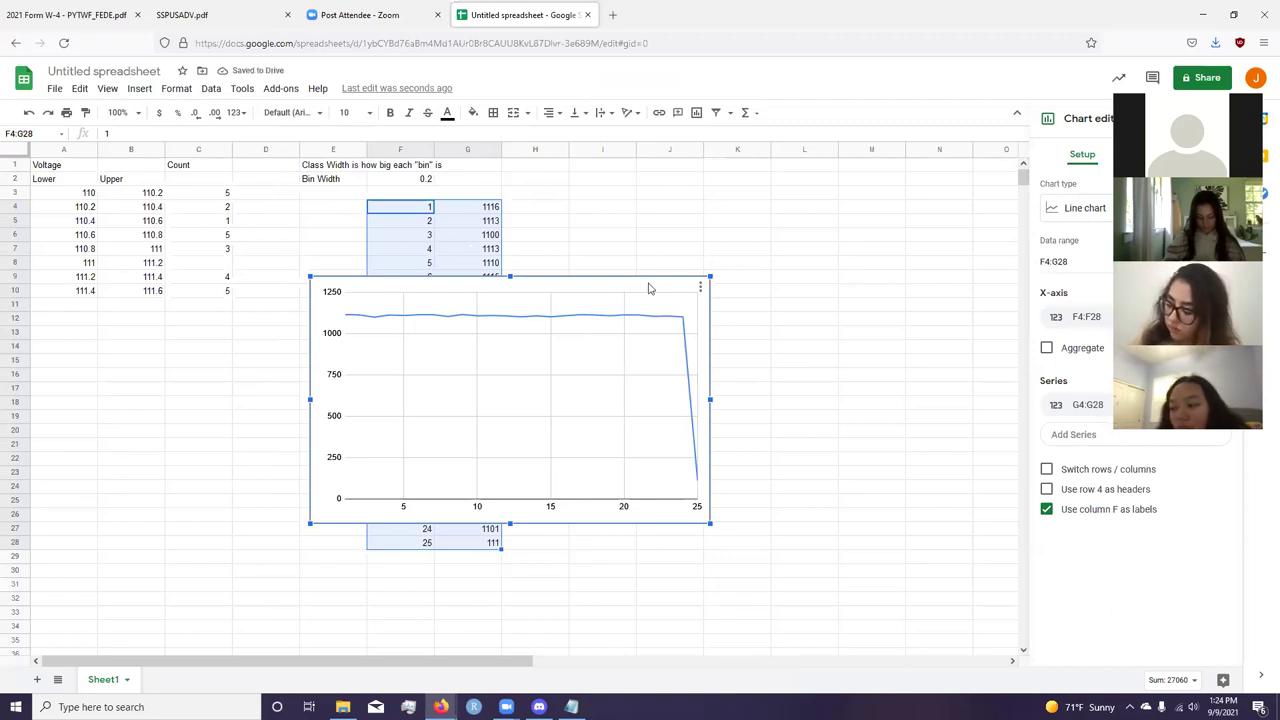
key("Delete")
Step: Insert a chart based only on the sample voltages in G4:G28
left_click(492, 204)
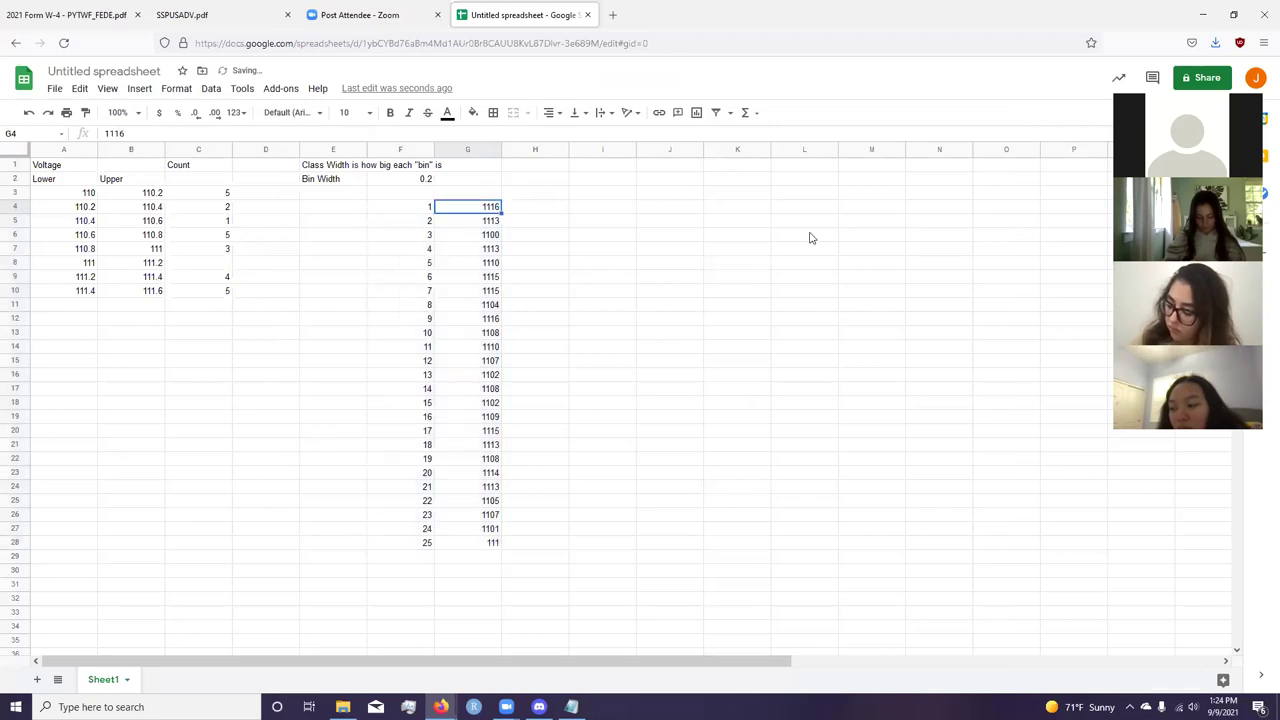
key("ctrl+shift+Down")
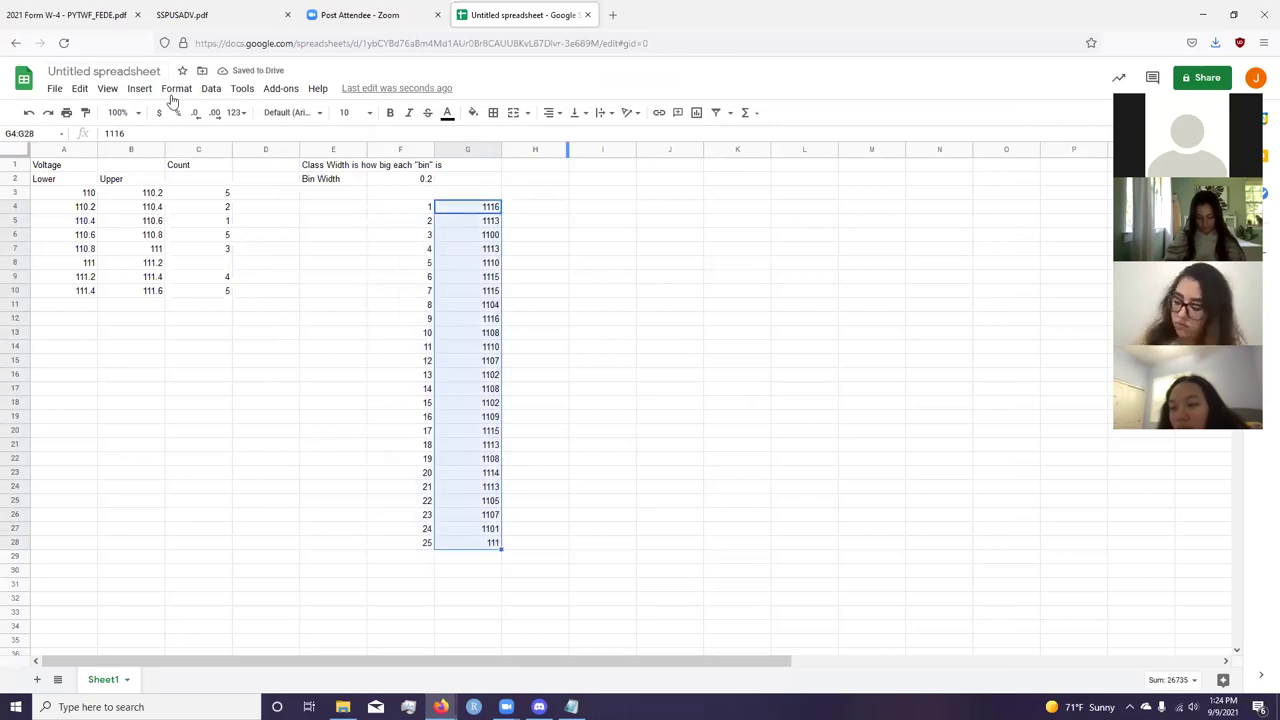
left_click(139, 88)
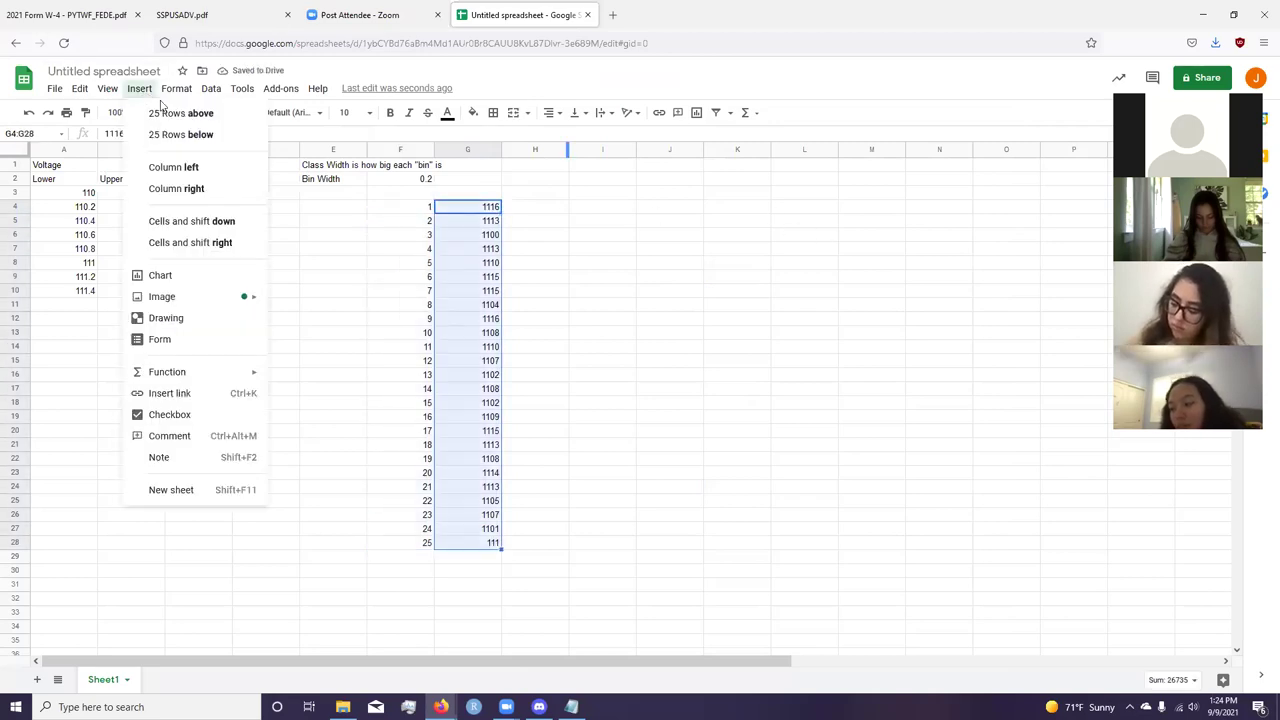
left_click(166, 276)
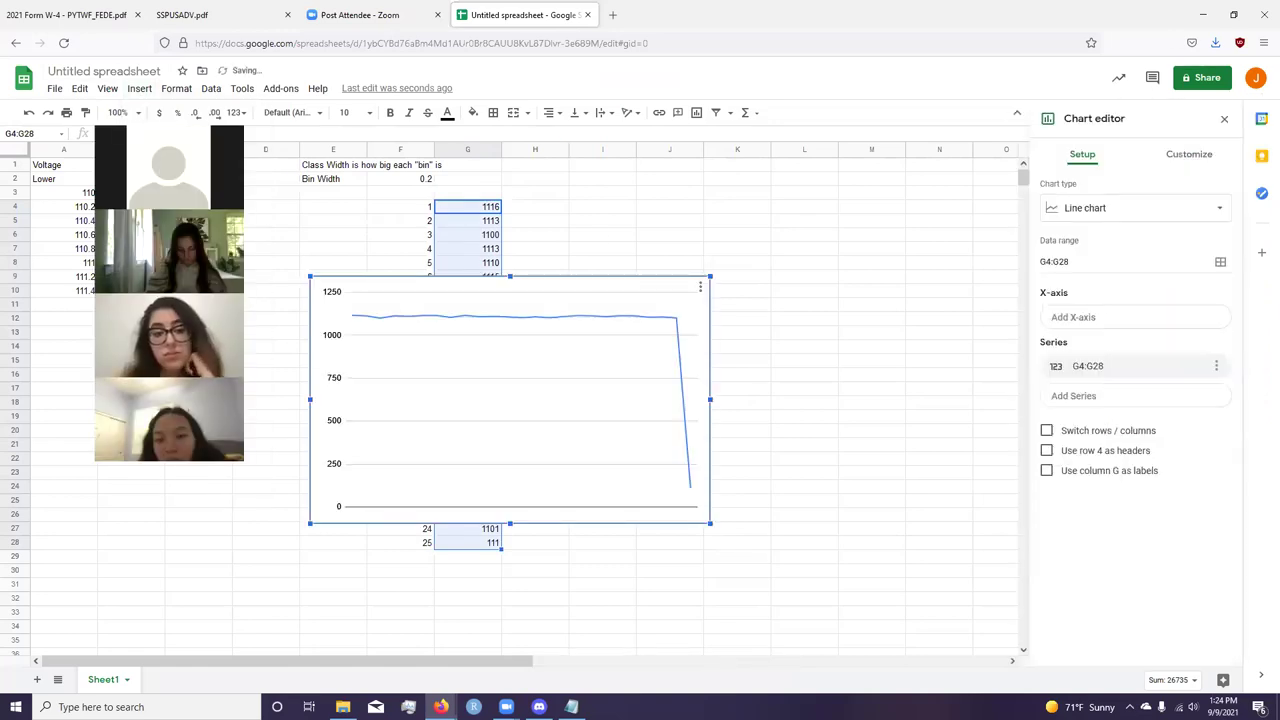
Step: Change the chart type to Histogram chart and move the chart beside the sample voltages, starting at column H
left_click(1150, 215)
scroll(1122, 400, "down", 2)
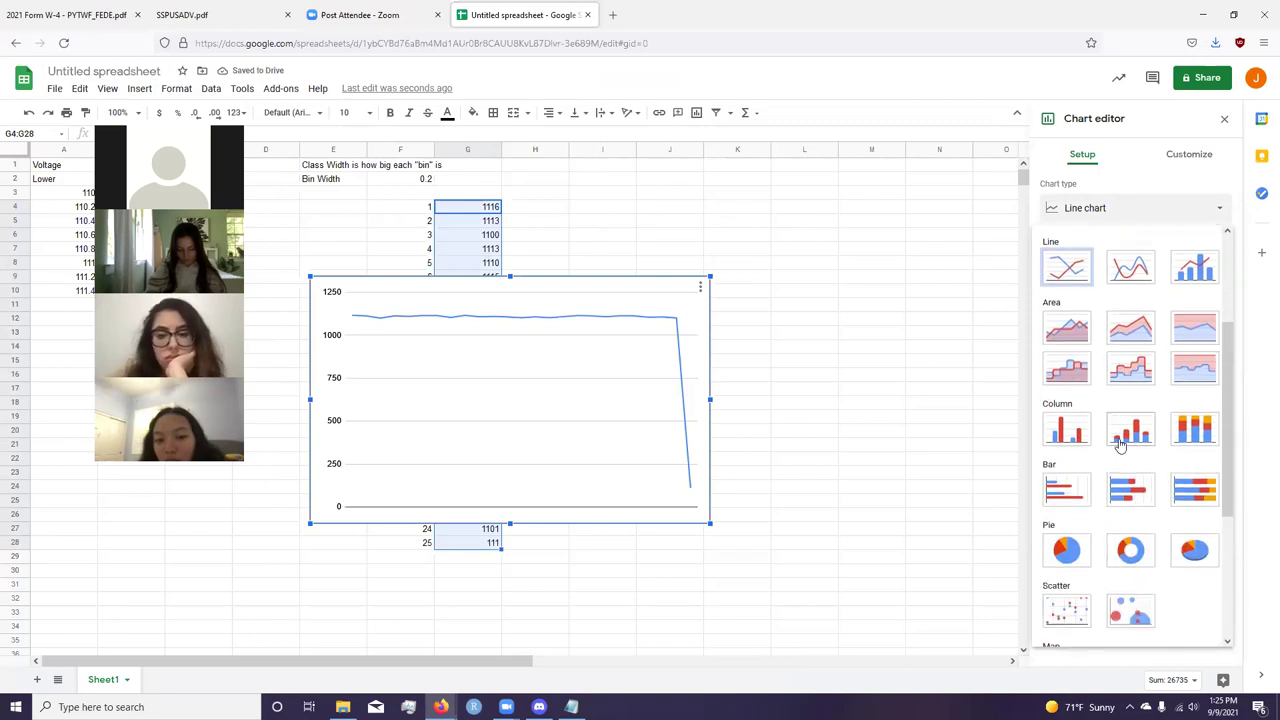
scroll(1183, 472, "down", 2)
scroll(1183, 450, "down", 2)
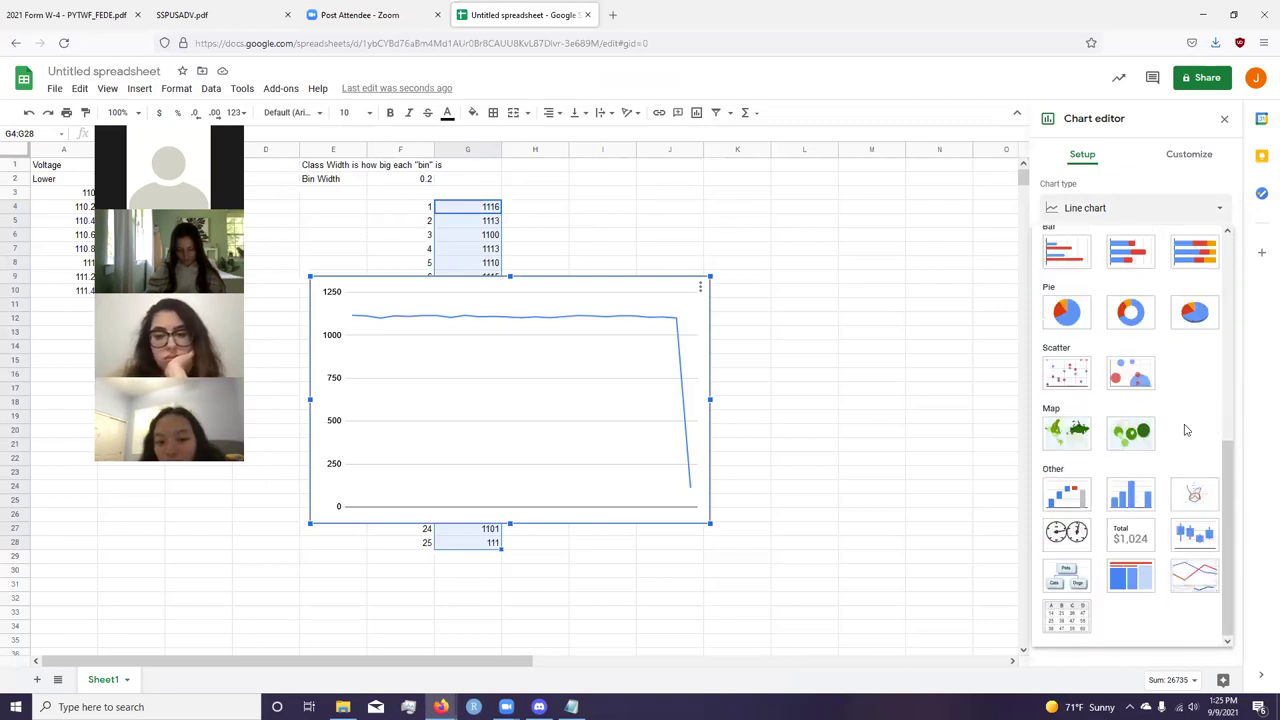
left_click(1118, 494)
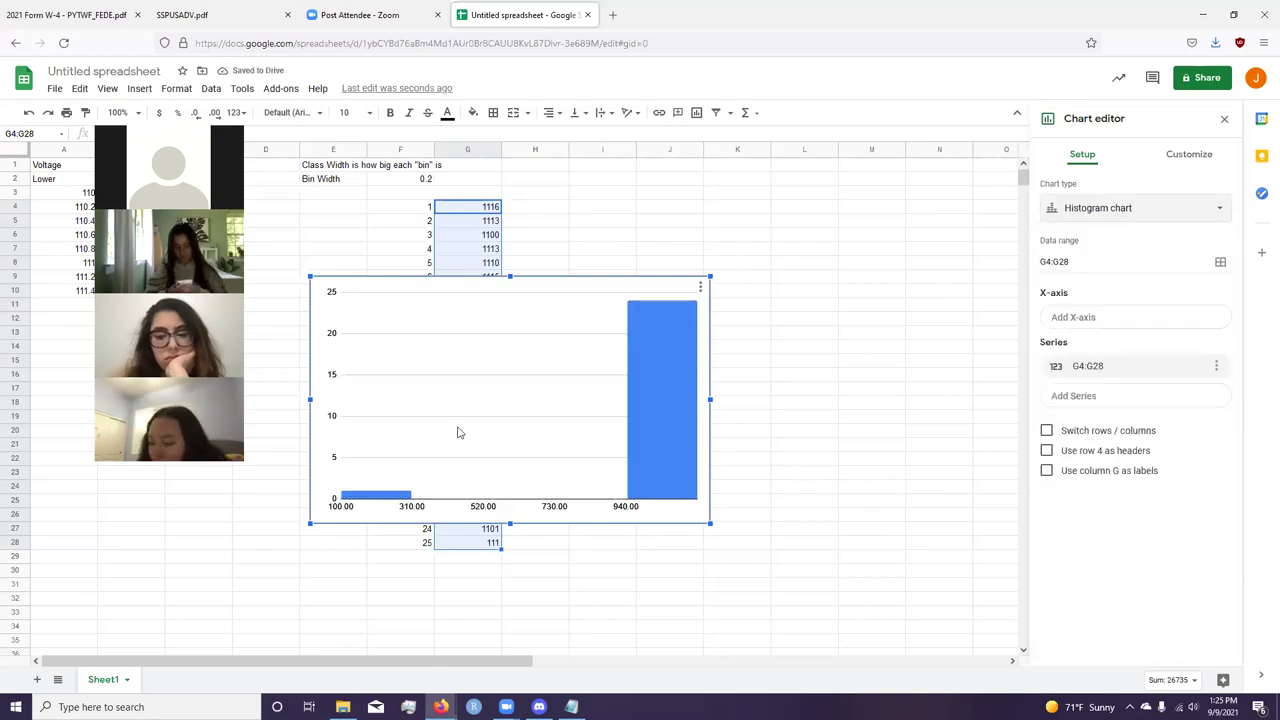
left_click_drag(565, 291, 790, 195)
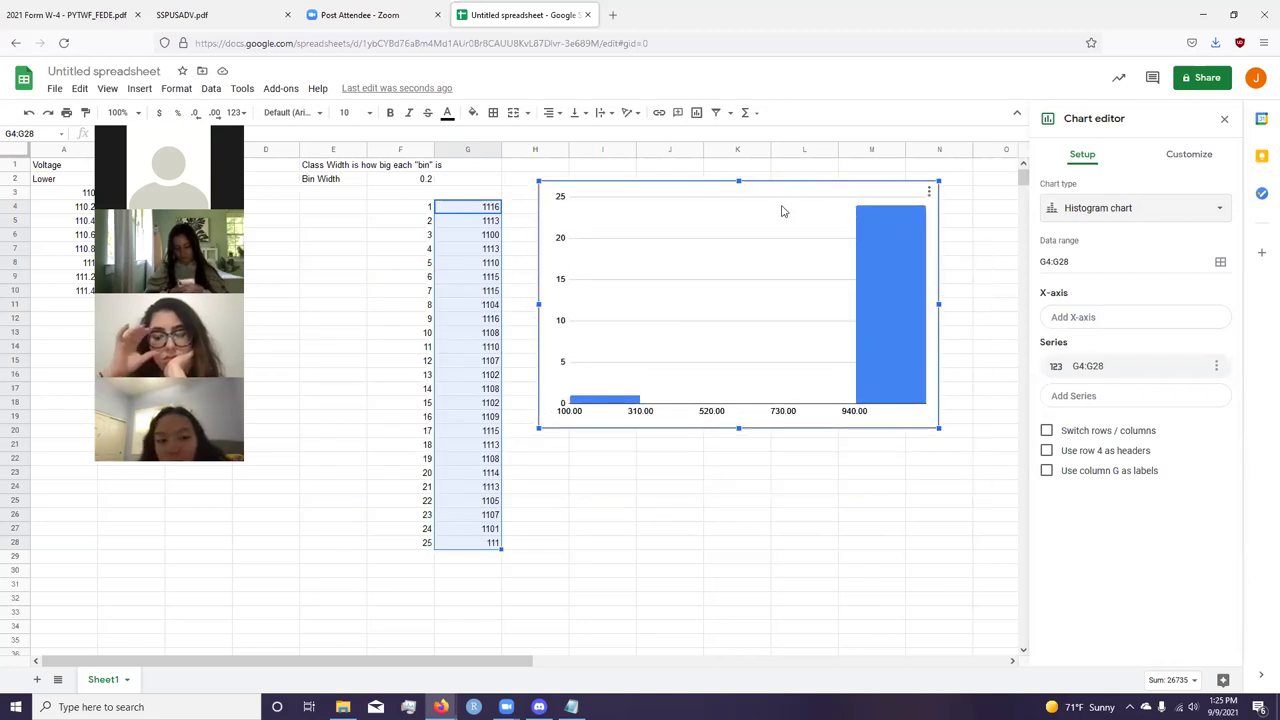
Step: Correct the twenty-fifth sample voltage in cell G28 to 1110
left_click(484, 548)
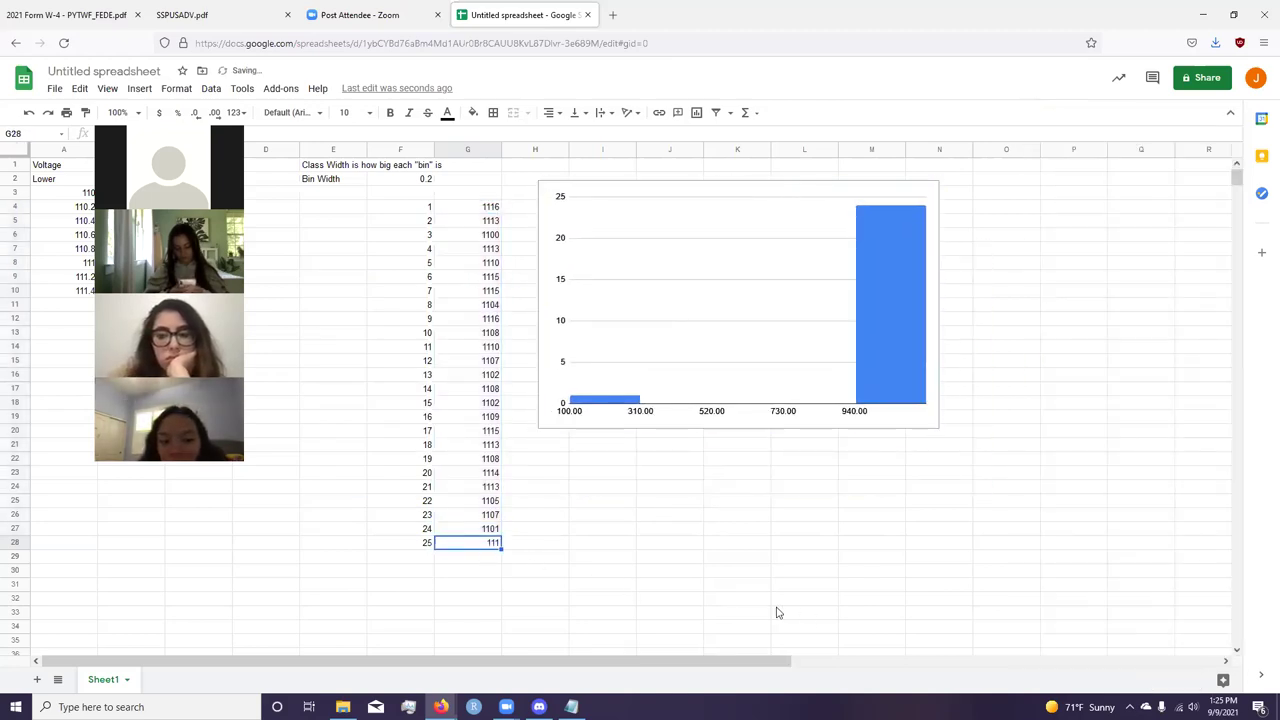
type("1110")
key("Return")
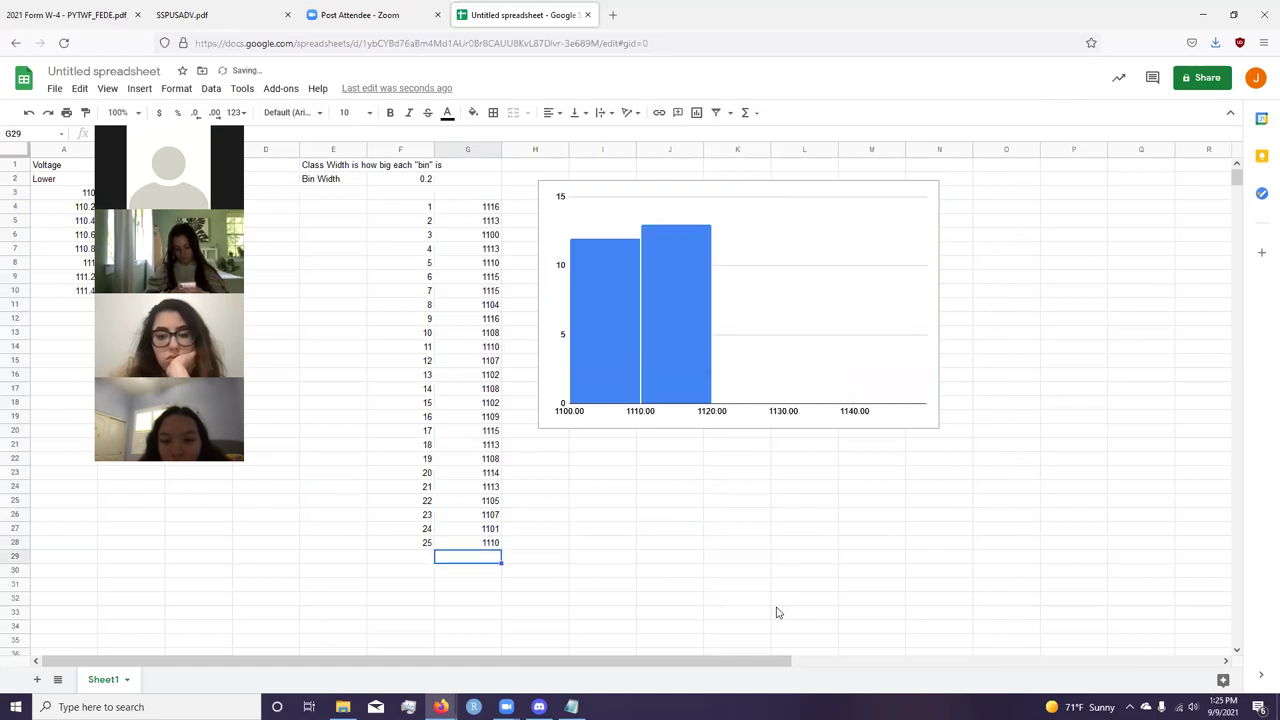
Step: Set the histogram's bucket size to 5
double_click(650, 411)
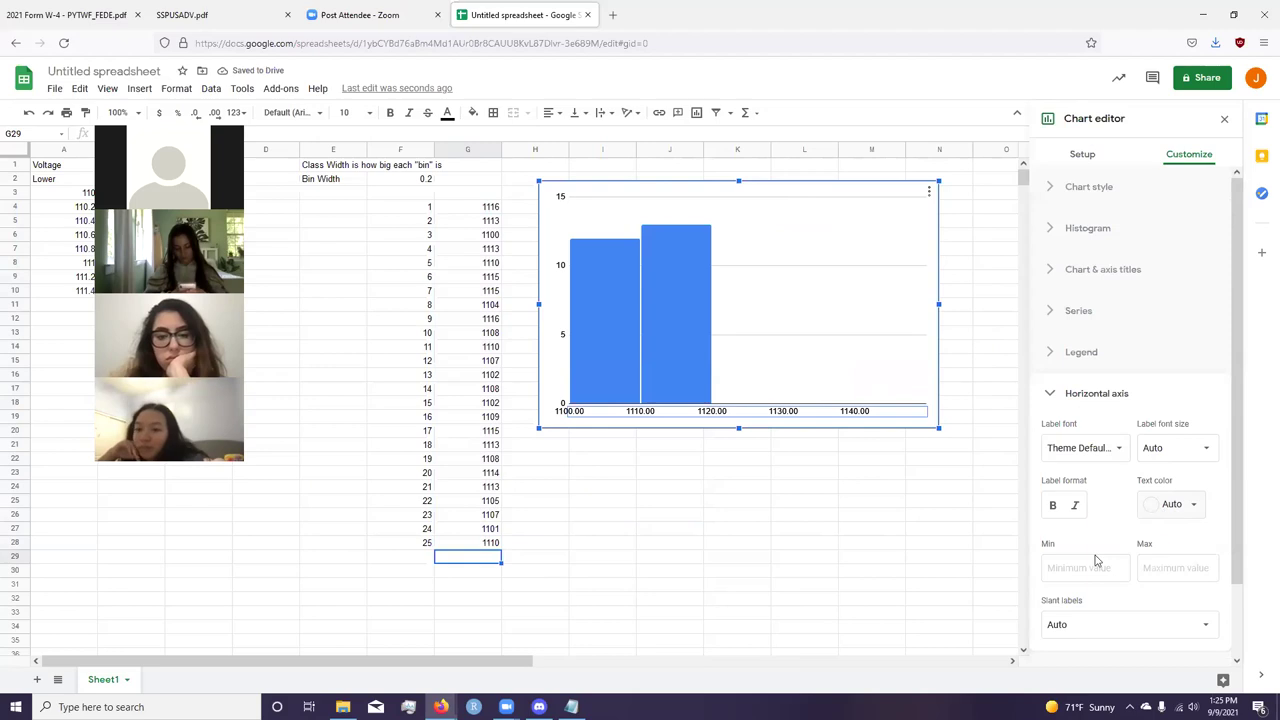
left_click(1072, 230)
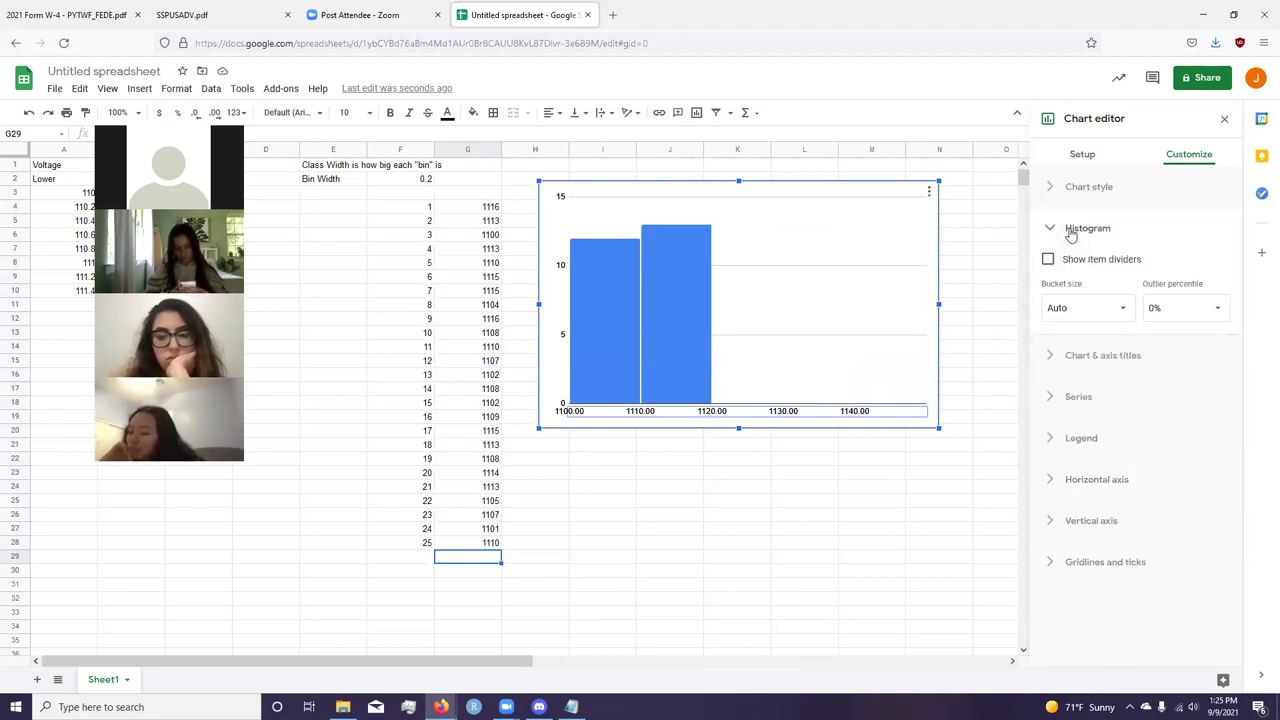
left_click(1070, 307)
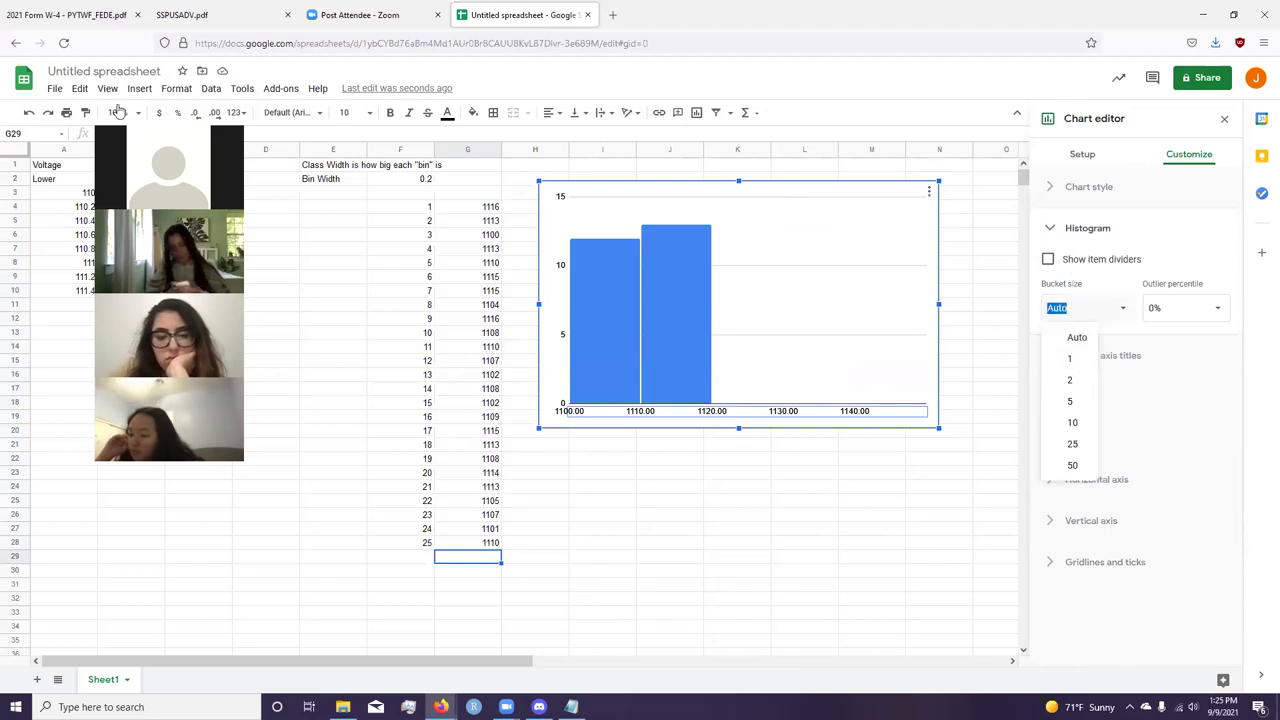
left_click_drag(207, 120, 541, 107)
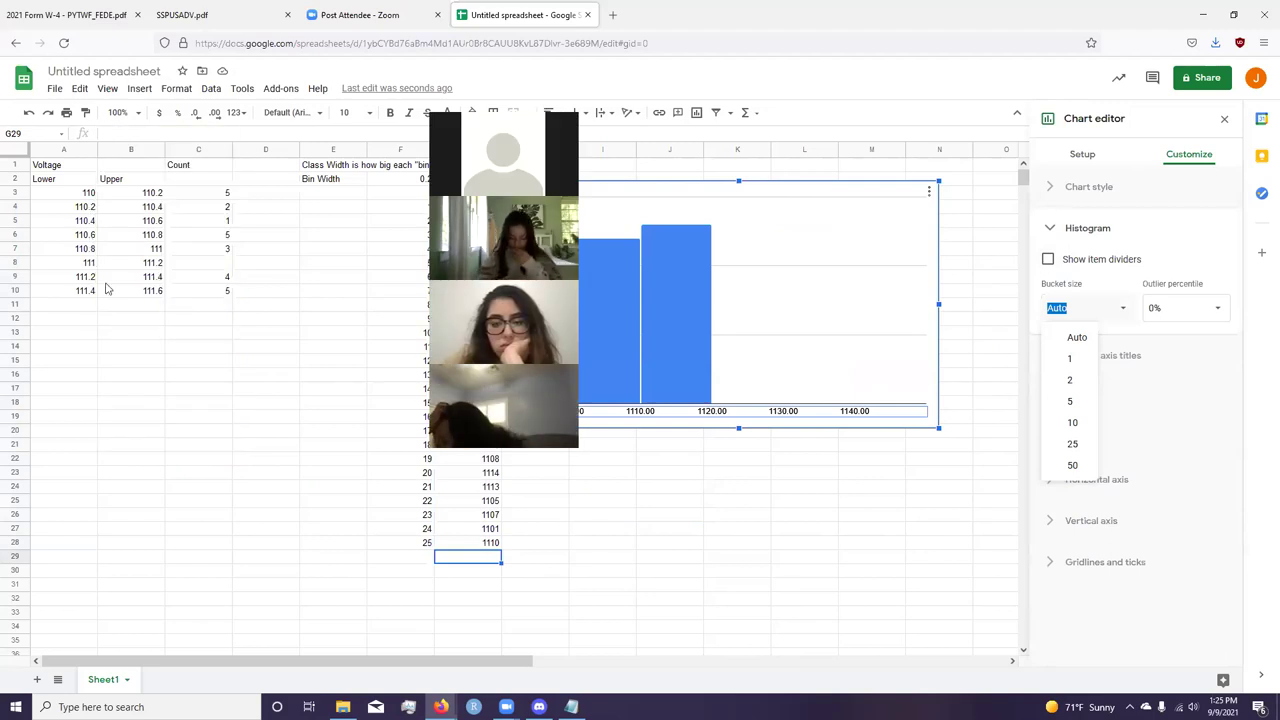
left_click(1073, 401)
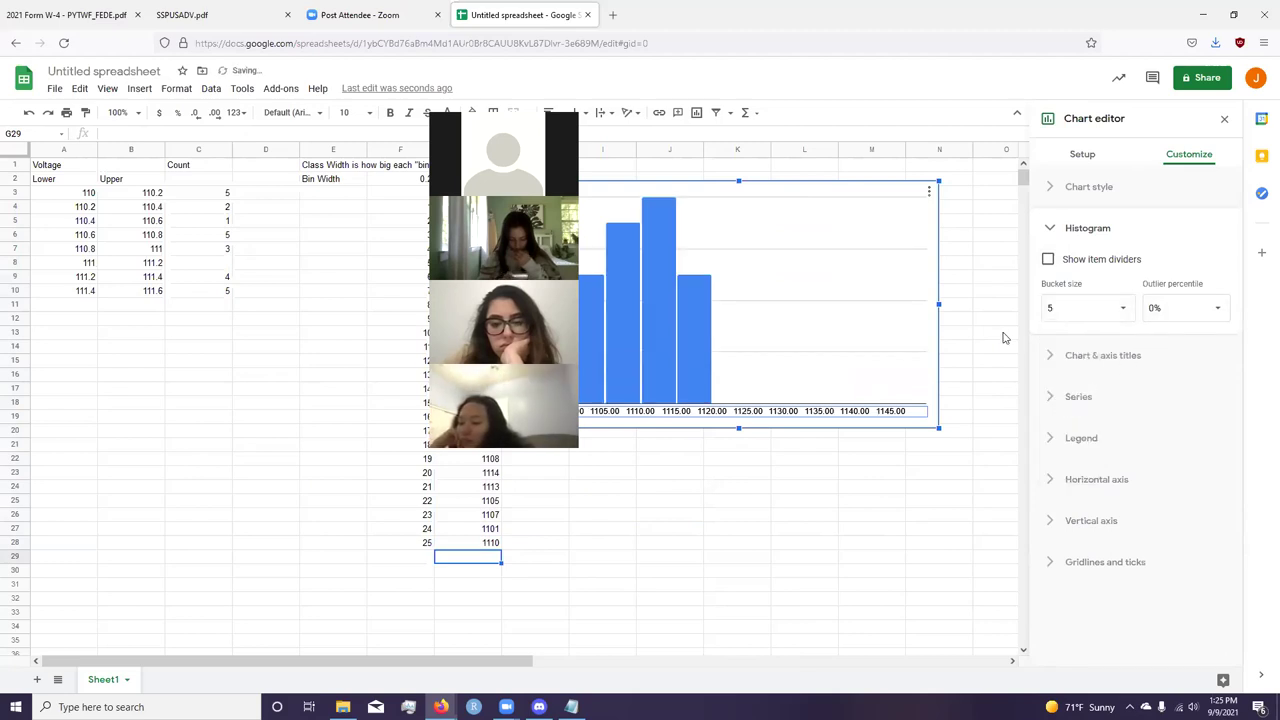
Step: Try bucket sizes of 10 and 8 for the histogram
left_click(1104, 300)
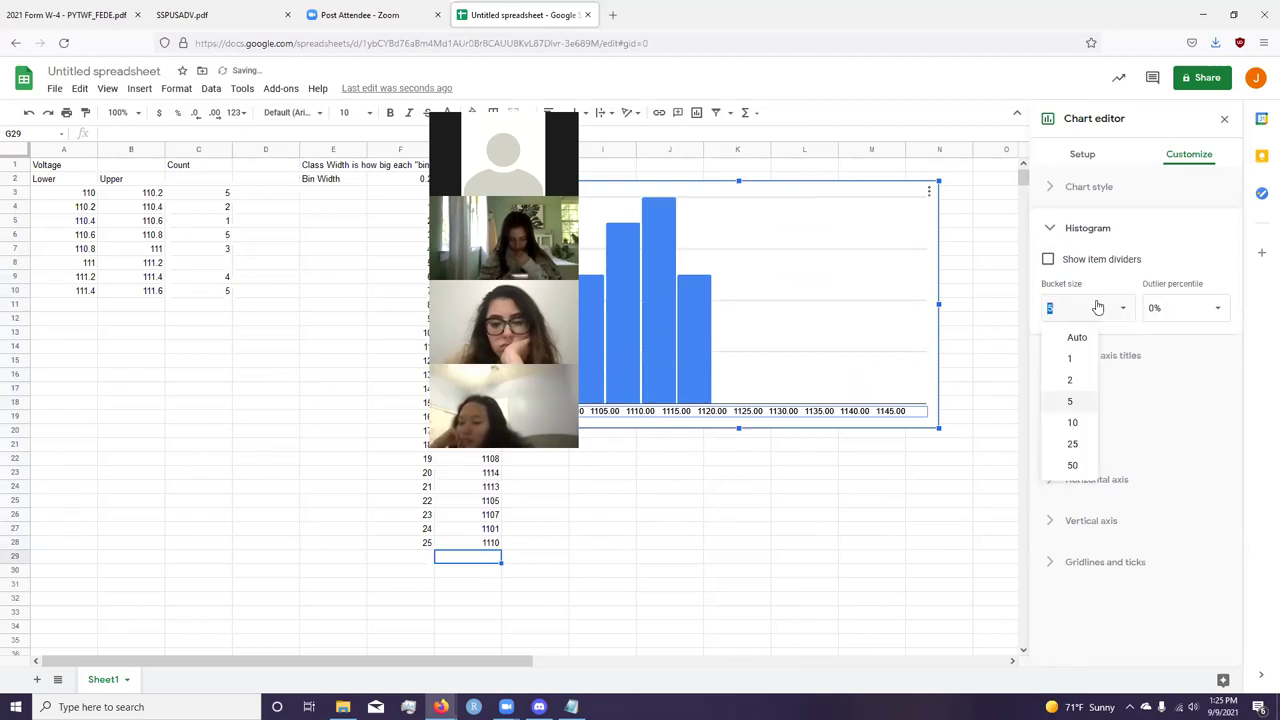
left_click(1073, 421)
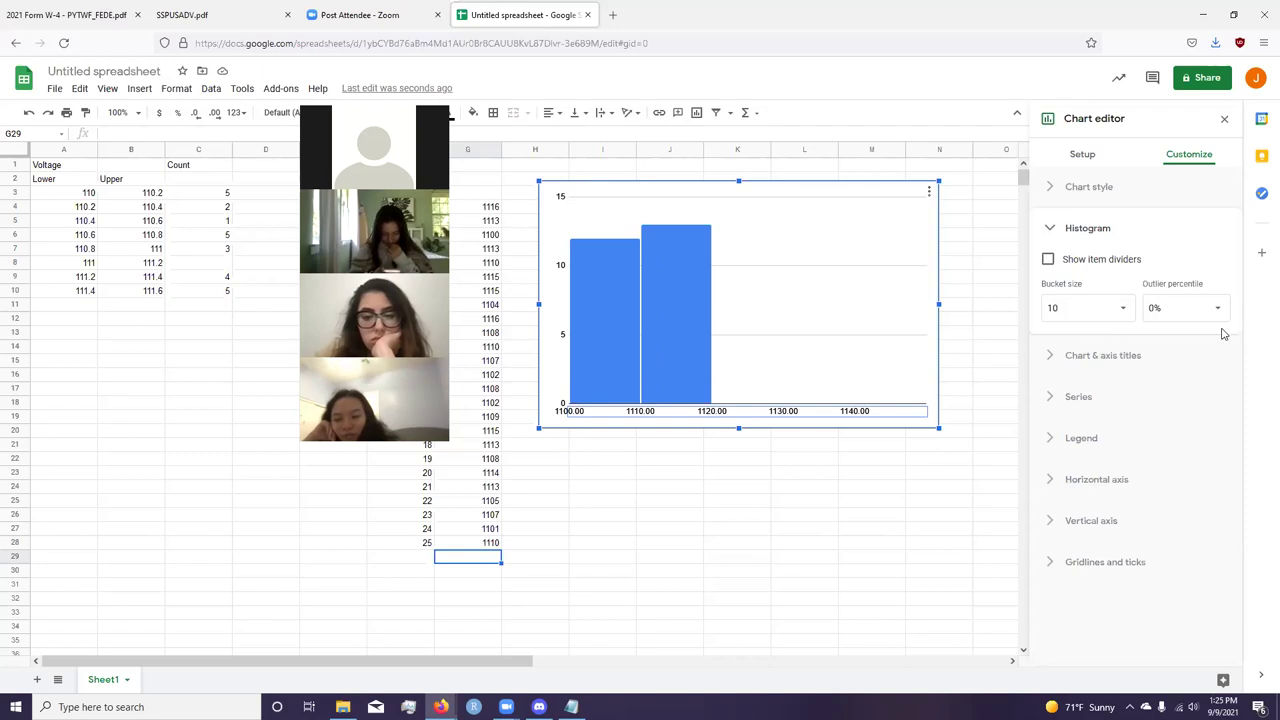
type("8")
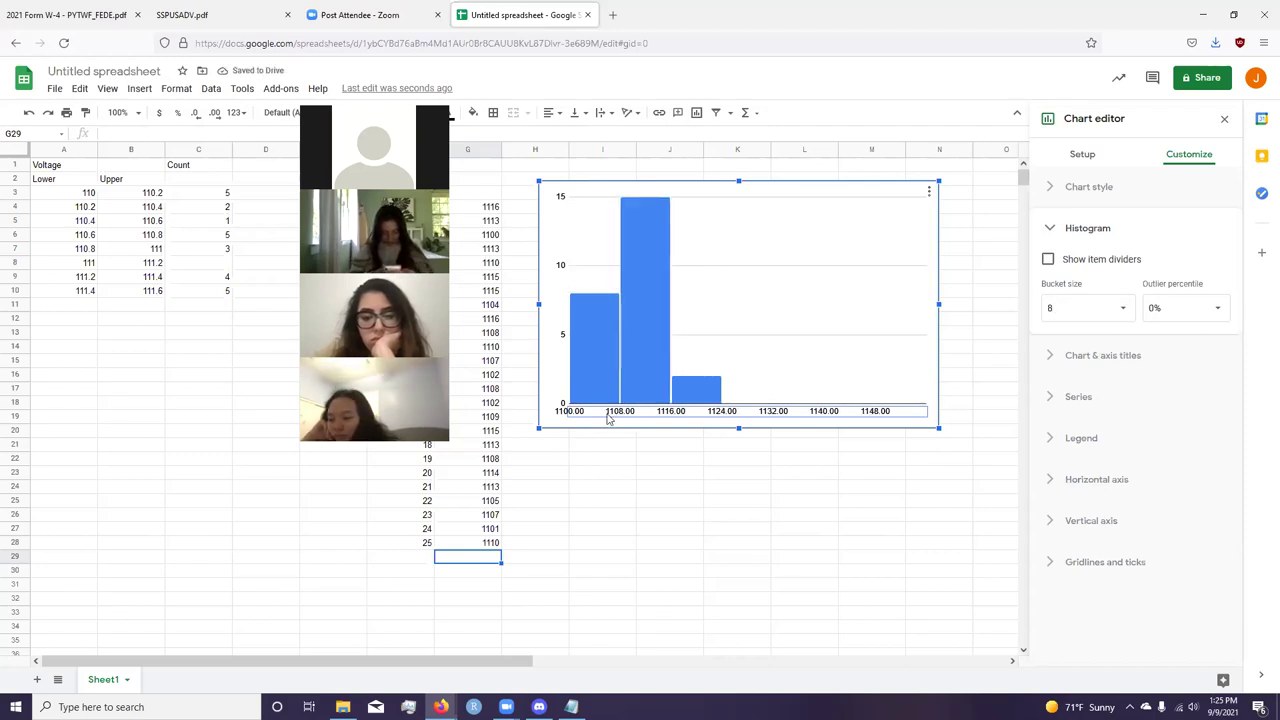
Step: Set the histogram's bucket size to 0.2 and return to cell D3 beside the first count
left_click(1122, 308)
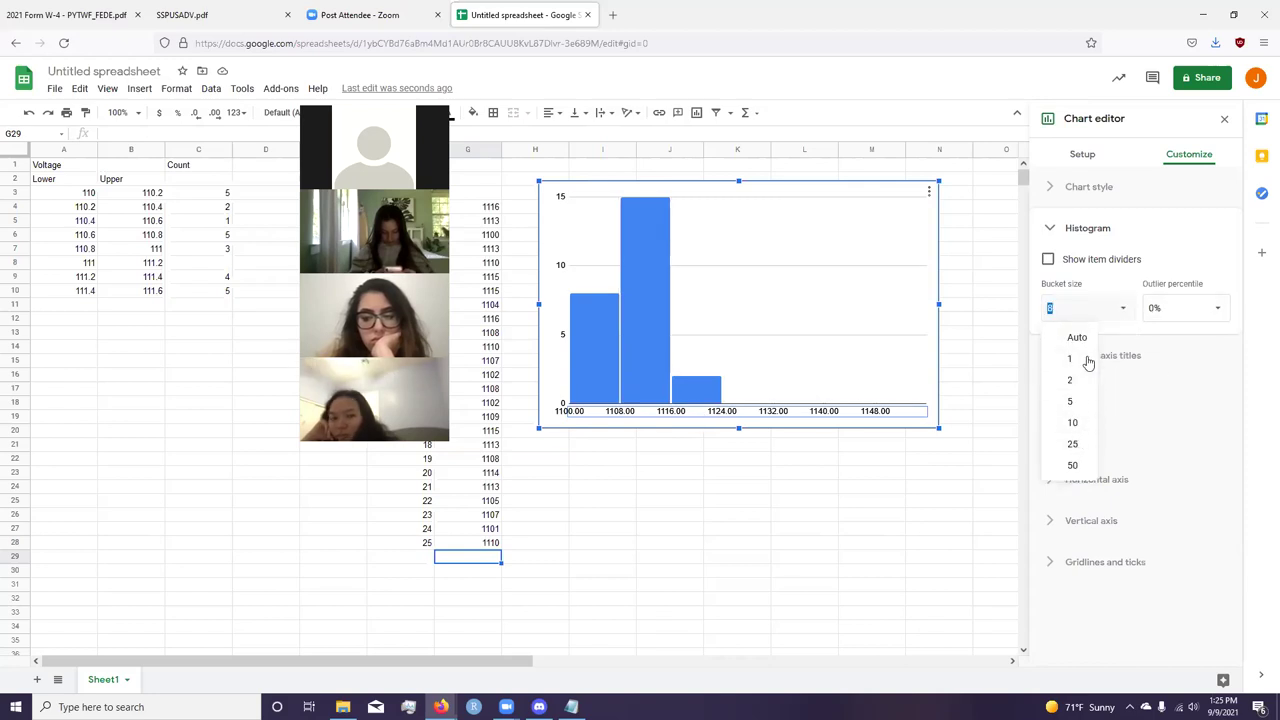
type(".2")
key("Return")
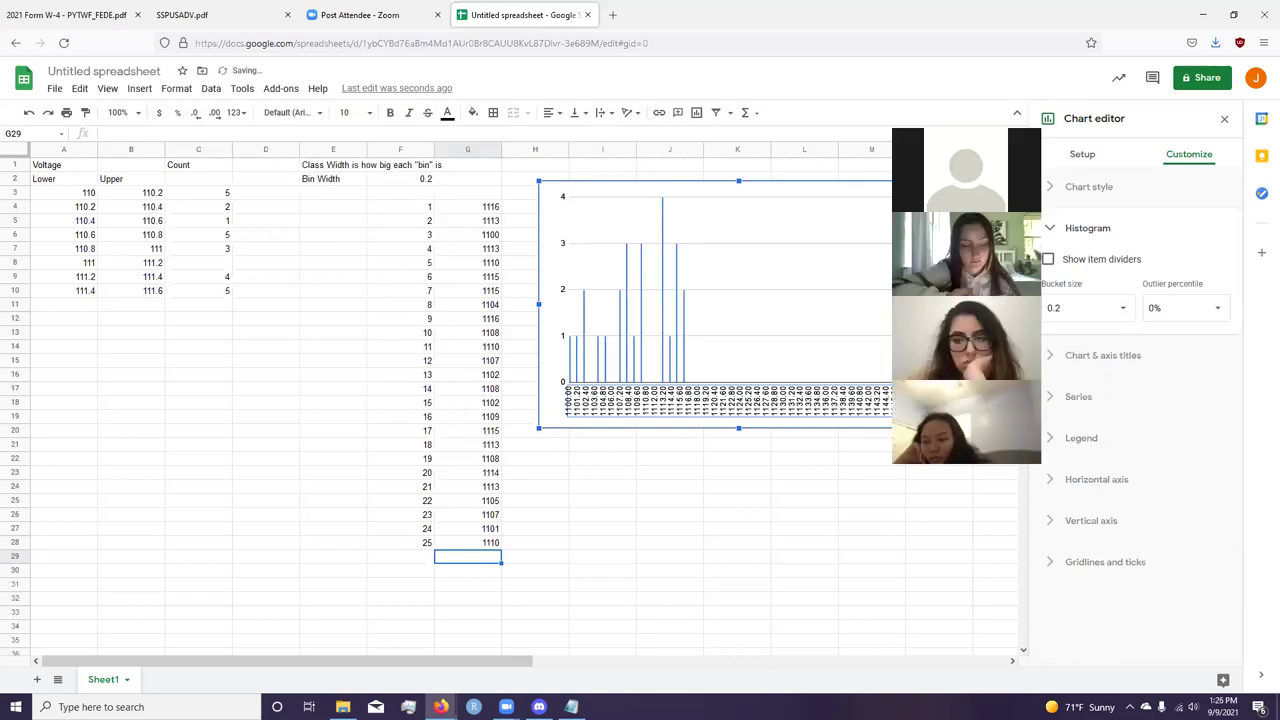
left_click(282, 197)
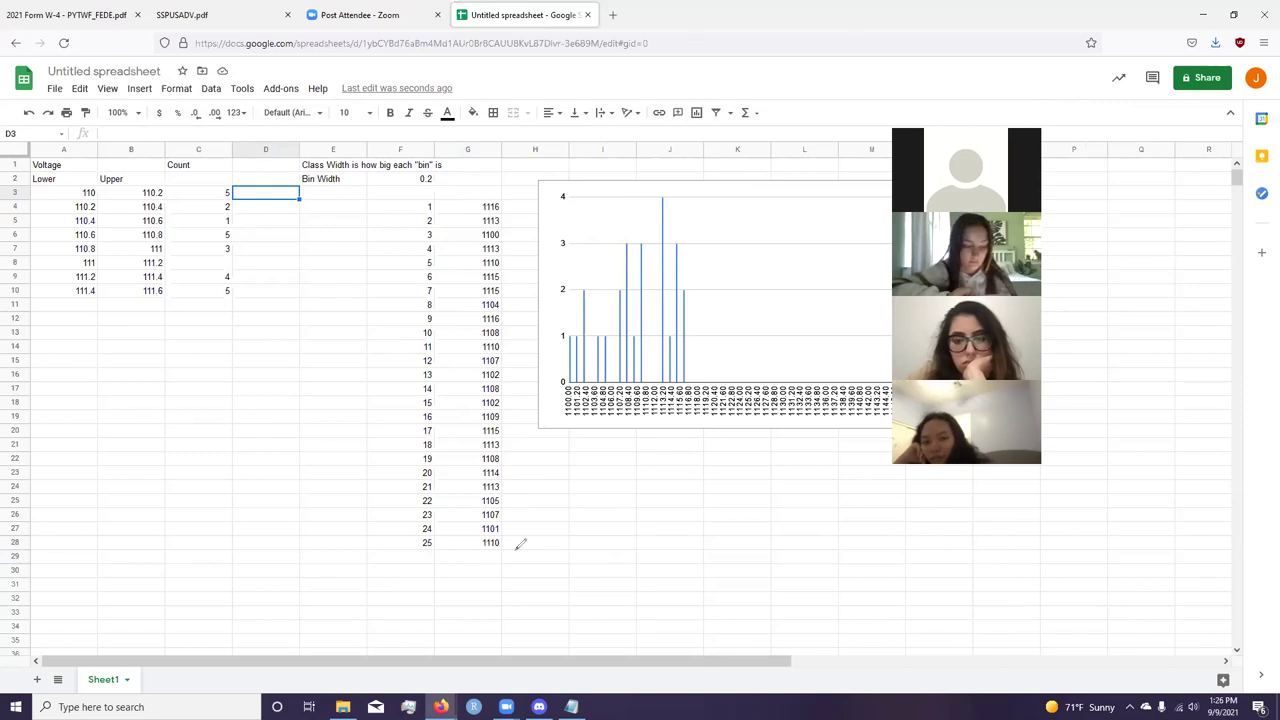
Step: Sketch a freehand curve over the histogram's bars and a bell-shaped curve below the chart as annotations
mouse_move(568, 330)
left_mouse_down()
mouse_move(595, 278)
mouse_move(610, 303)
mouse_move(626, 293)
mouse_move(633, 237)
mouse_move(667, 196)
mouse_move(696, 238)
mouse_move(700, 360)
mouse_move(762, 387)
left_mouse_up()
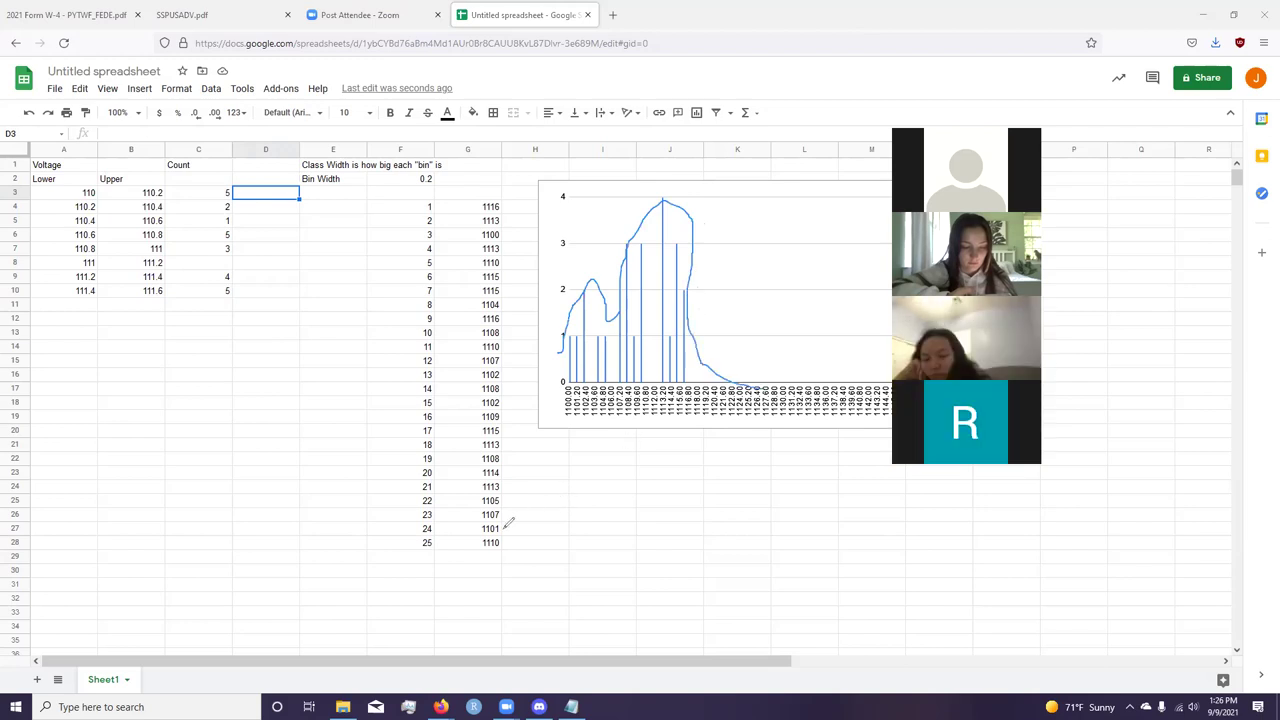
mouse_move(506, 545)
left_mouse_down()
mouse_move(549, 520)
mouse_move(565, 476)
mouse_move(598, 470)
mouse_move(697, 542)
left_mouse_up()
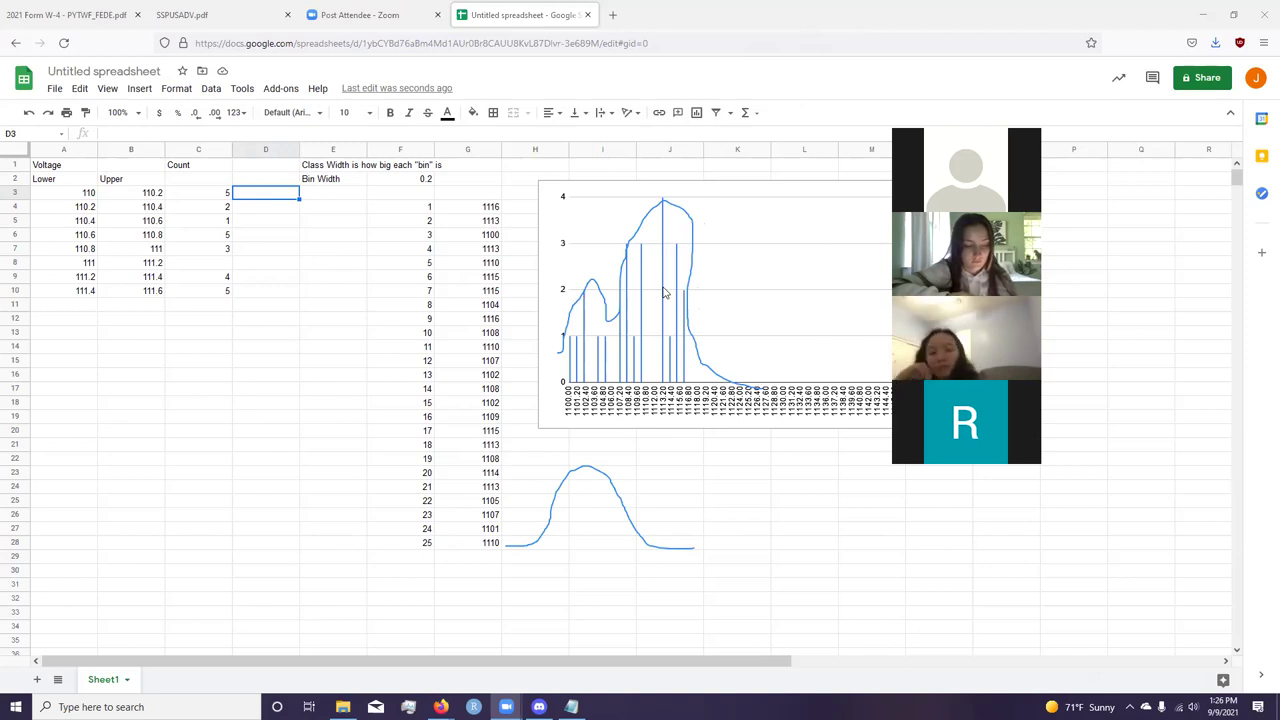
Step: Enter x in D3 and move the numbered sample voltages from F4:G28 to I4:J28
type("x")
key("Tab")
key("Right")
key("Right")
key("Left")
key("Down")
key("ctrl+shift+Down")
key("shift+Right")
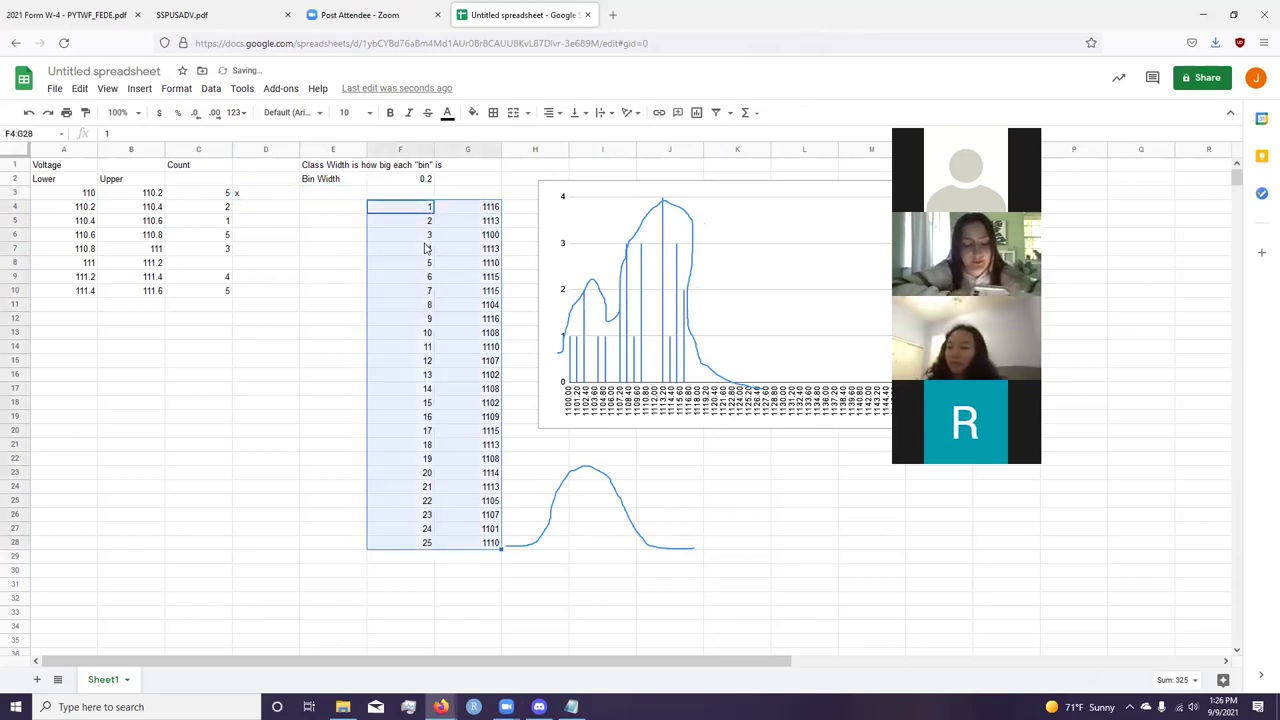
key("ctrl+x")
key("Right")
key("Right")
key("Right")
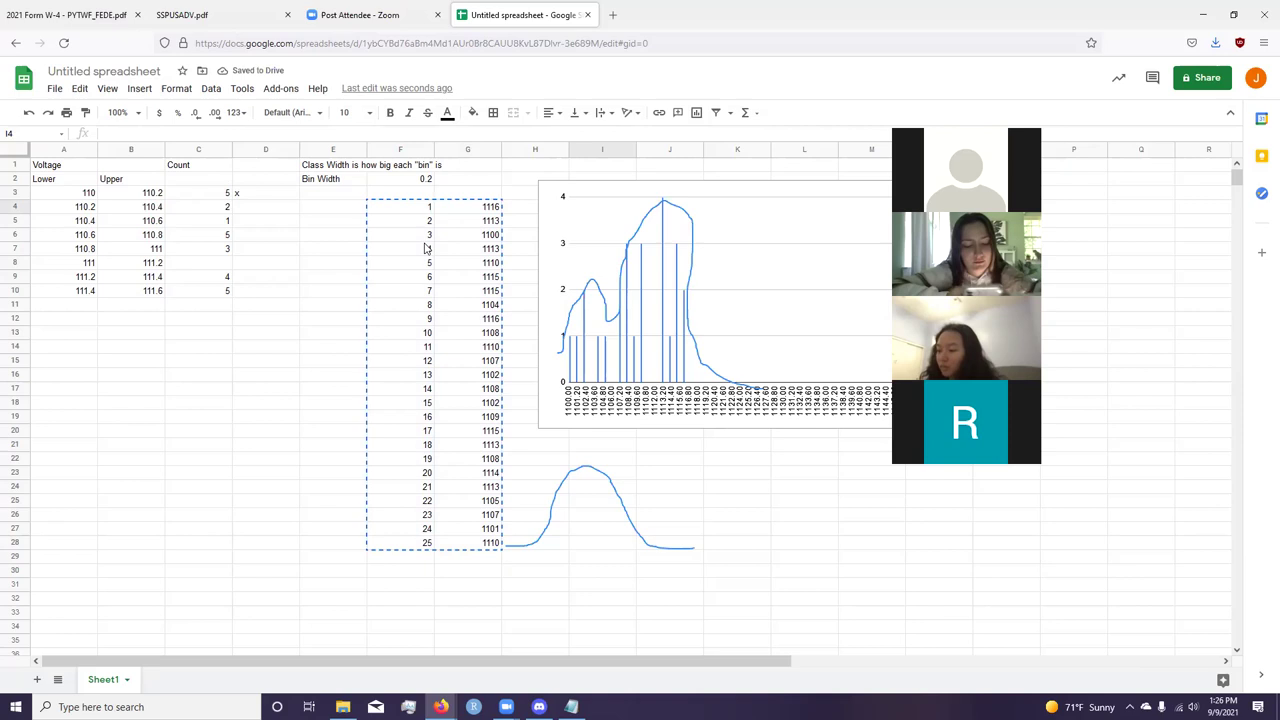
key("ctrl+v")
Step: Fill cells E3 through H3 with an x each to complete the tally of 5 for the 110 class
key("Left")
key("Left")
key("Left")
key("Left")
key("Up")
type("x")
key("Tab")
type("x")
key("Tab")
type("x")
key("Tab")
type("x")
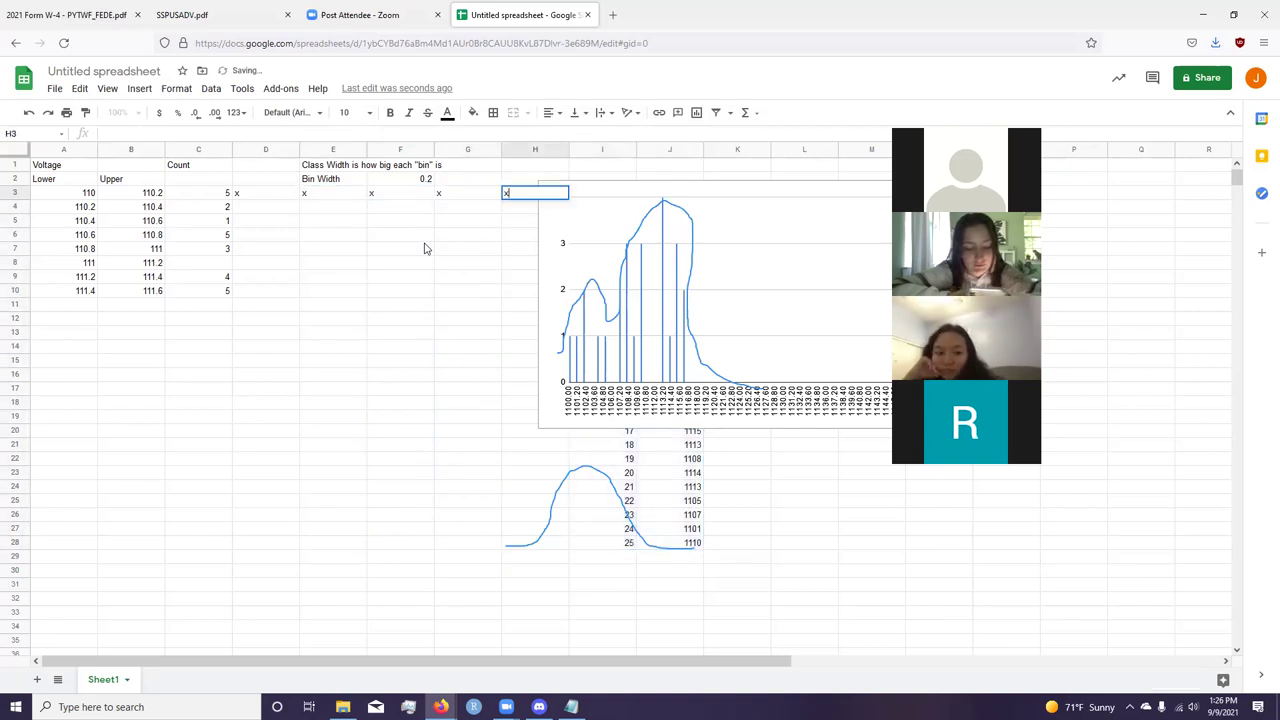
key("Return")
Step: Enter tally marks x in D4 and E4 for the 110.2 class and in D5 for the 110.4 class
key("Left")
type("x")
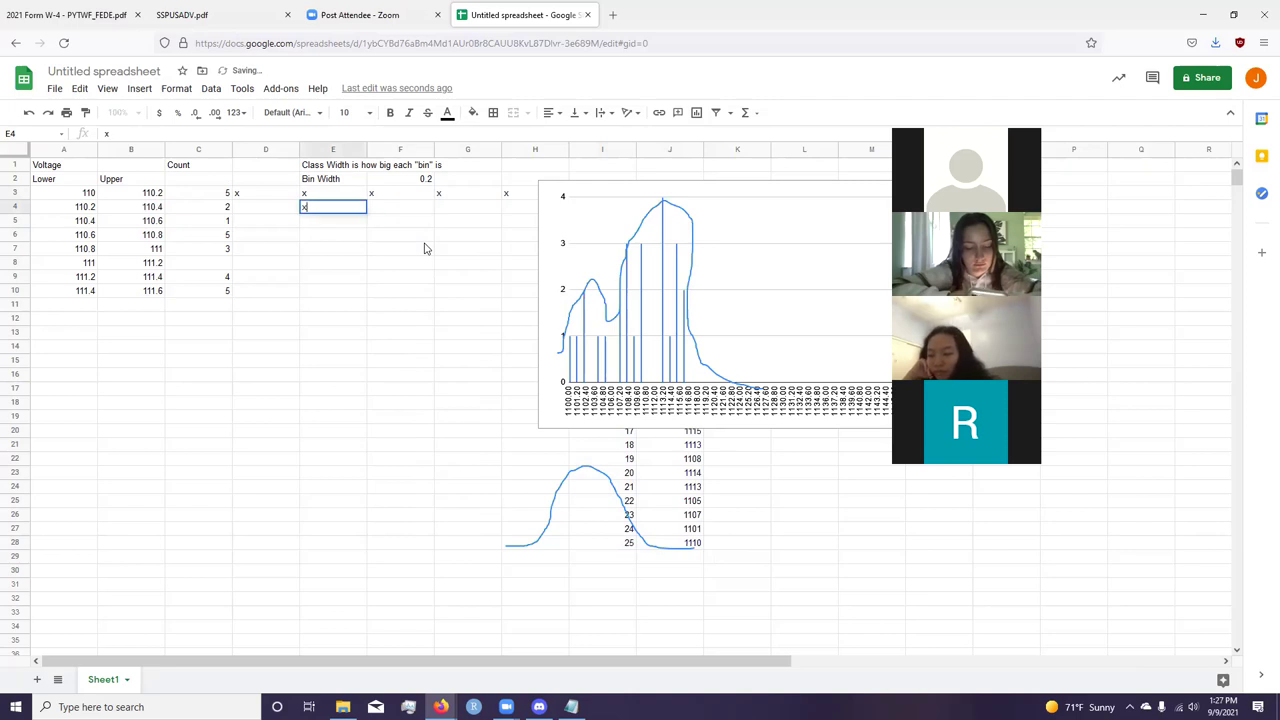
key("Left")
type("x")
key("Return")
type("x")
key("Return")
Step: Enter five x tally marks in D6:H6 for the 110.6 class
type("x")
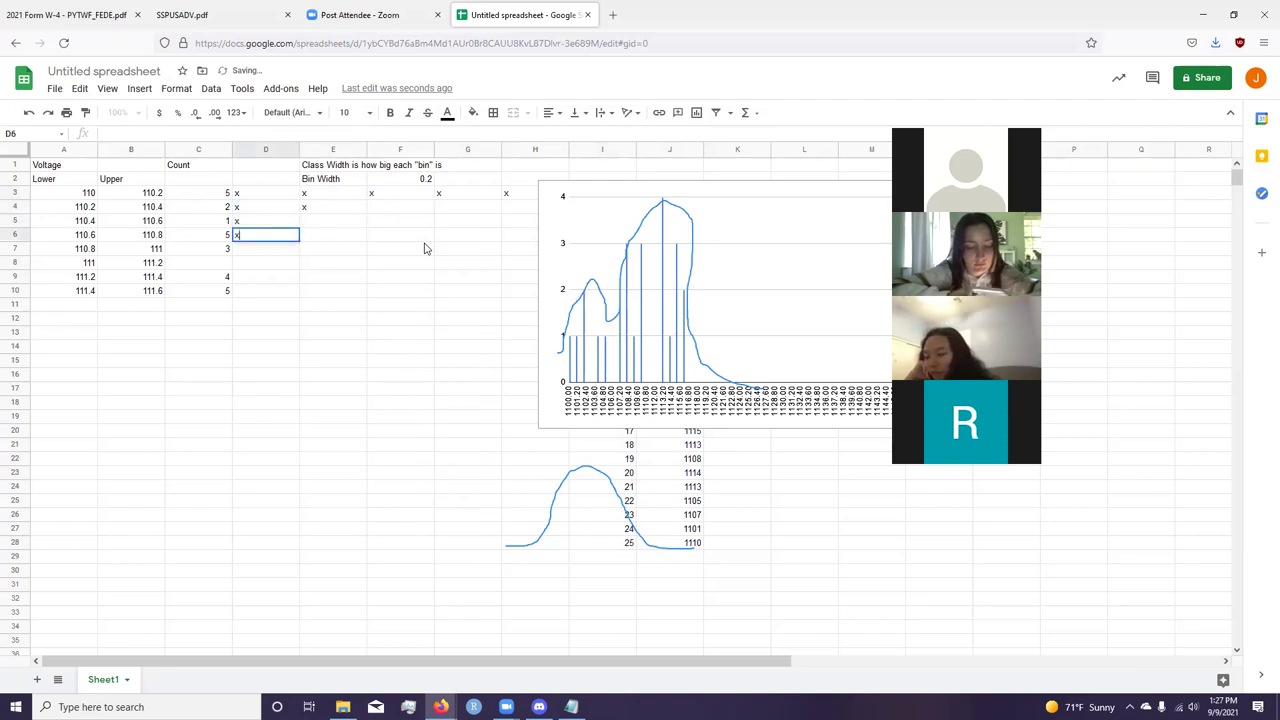
key("Tab")
type("x")
key("Tab")
type("x")
key("Tab")
type("x")
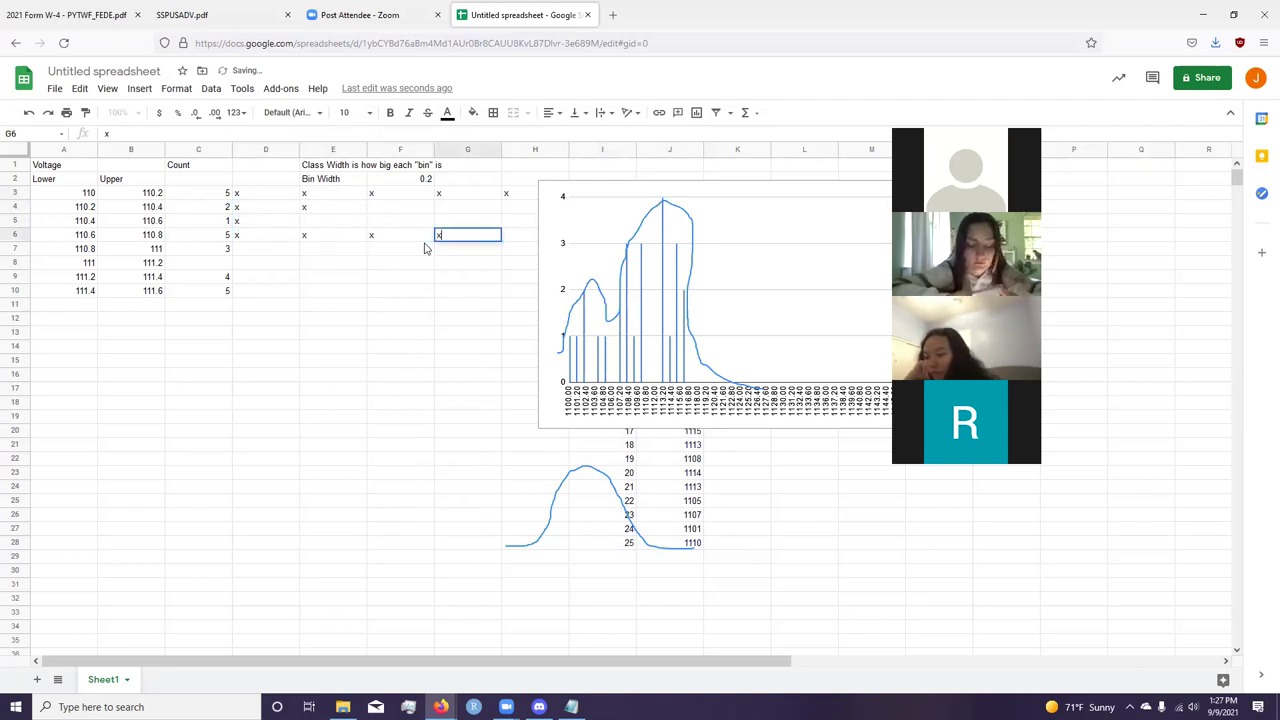
key("Tab")
type("x")
Step: Enter three x tally marks in D7:F7 for the 110.8 class
key("Down")
key("Left")
key("Left")
key("Left")
key("Left")
type("x")
key("Tab")
type("x")
key("Tab")
type("x")
Step: Skip the empty 111 class and enter four x tally marks in D9:G9 for the 111.2 class
key("Down")
key("Down")
key("Left")
key("Left")
type("x")
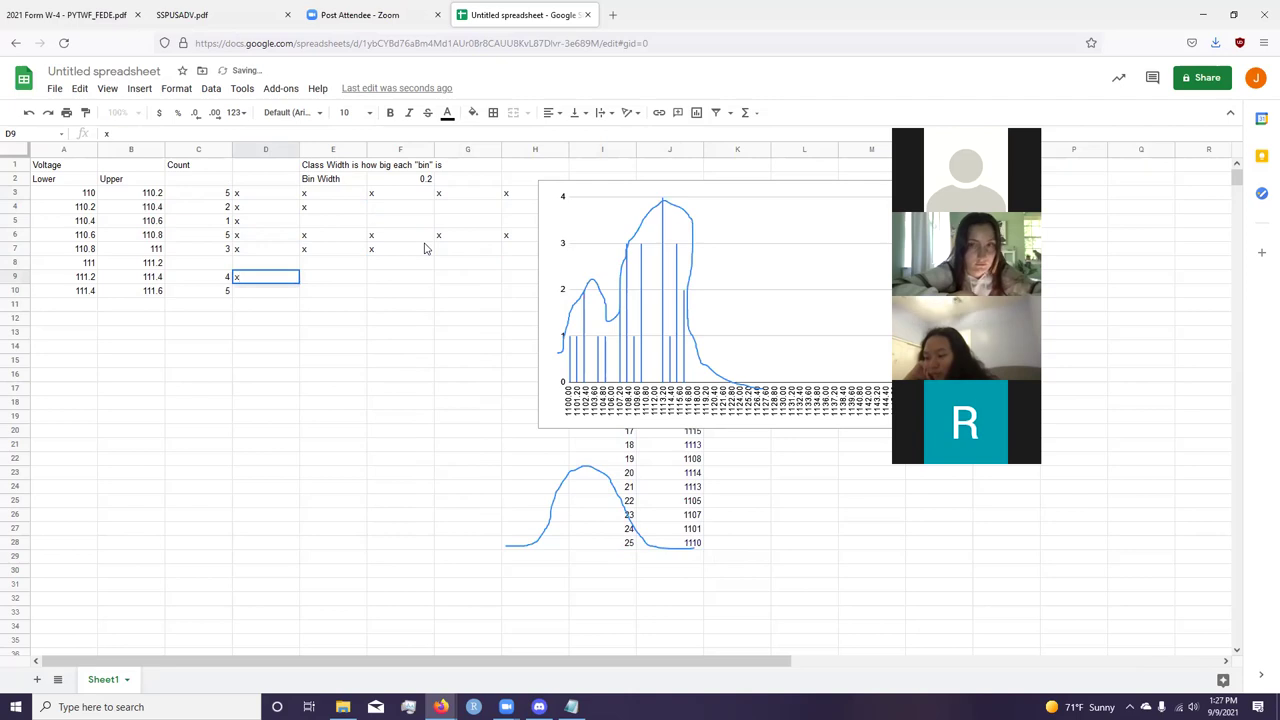
key("Tab")
type("x")
key("Tab")
type("x")
key("Tab")
type("x")
Step: Enter five x tally marks in D10:H10 for the 111.4 class
key("Down")
key("Right")
type("x")
key("Left")
type("x")
key("Left")
type("x")
key("Left")
type("x")
key("Left")
type("x")
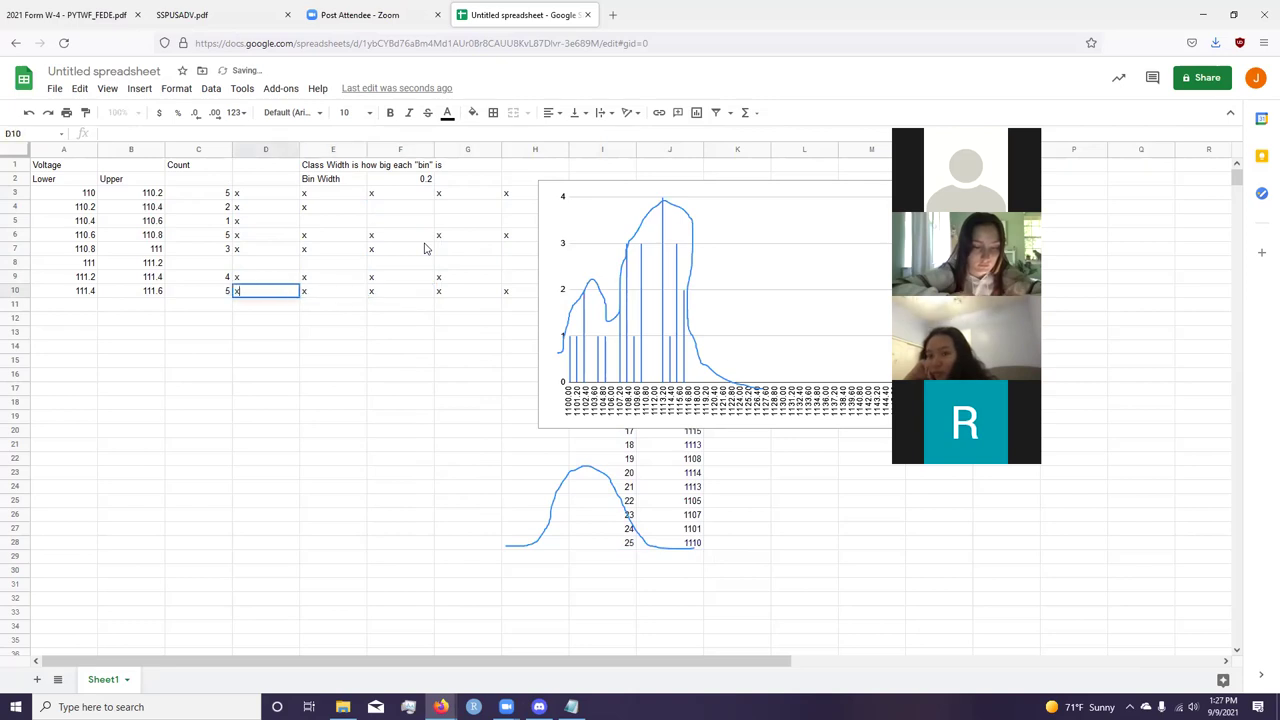
key("Left")
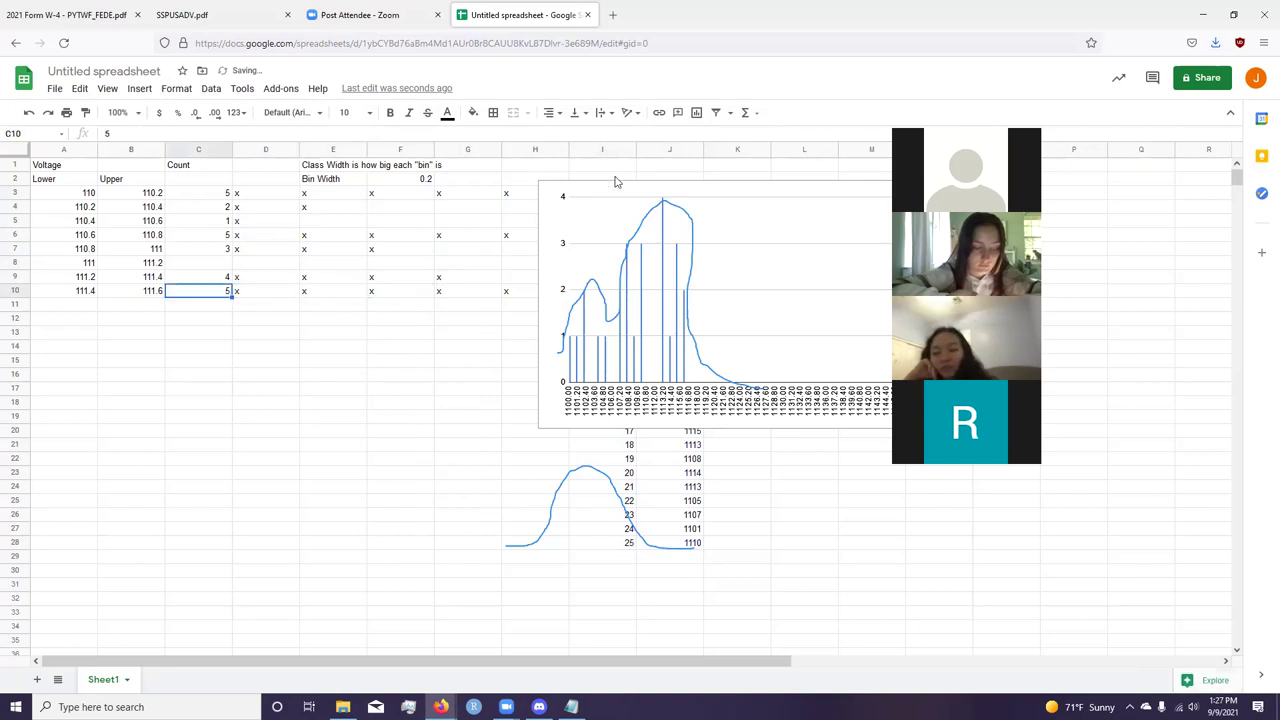
Step: Move the histogram chart slightly to the right and up, clear of the tally marks in column H
left_click(833, 197)
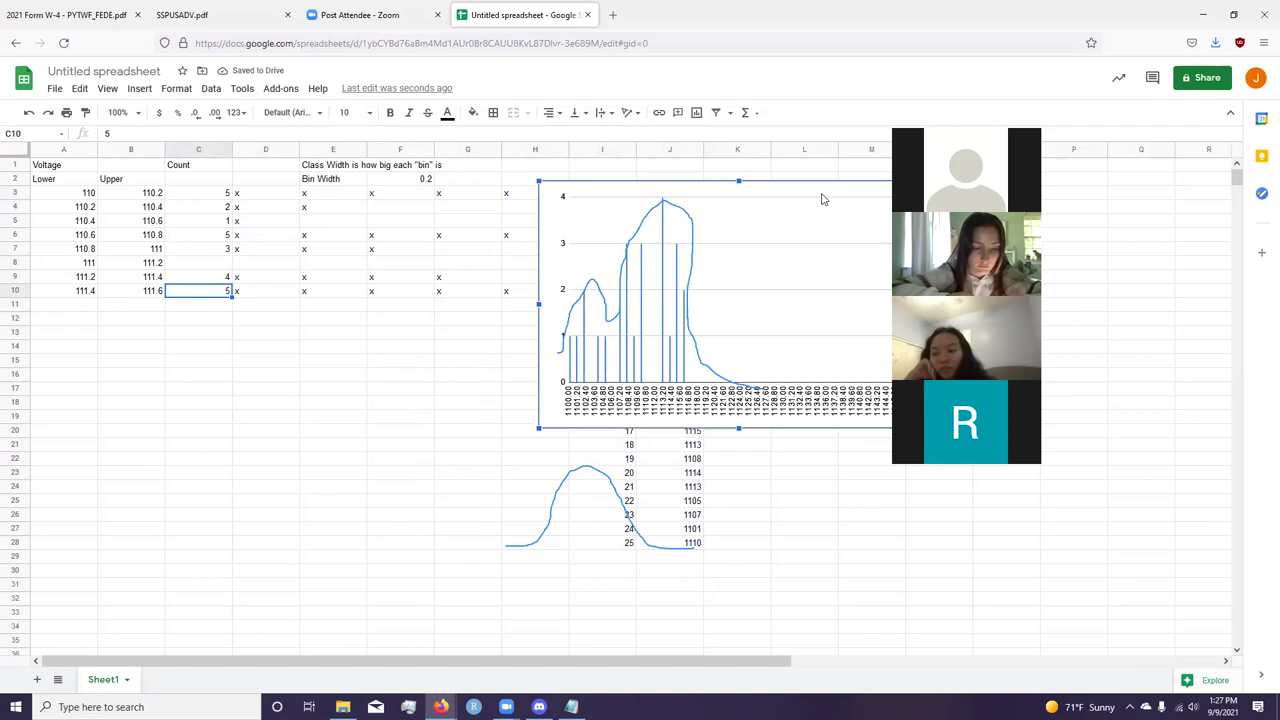
mouse_move(790, 192)
left_mouse_down()
mouse_move(874, 201)
mouse_move(788, 197)
mouse_move(803, 186)
left_mouse_up()
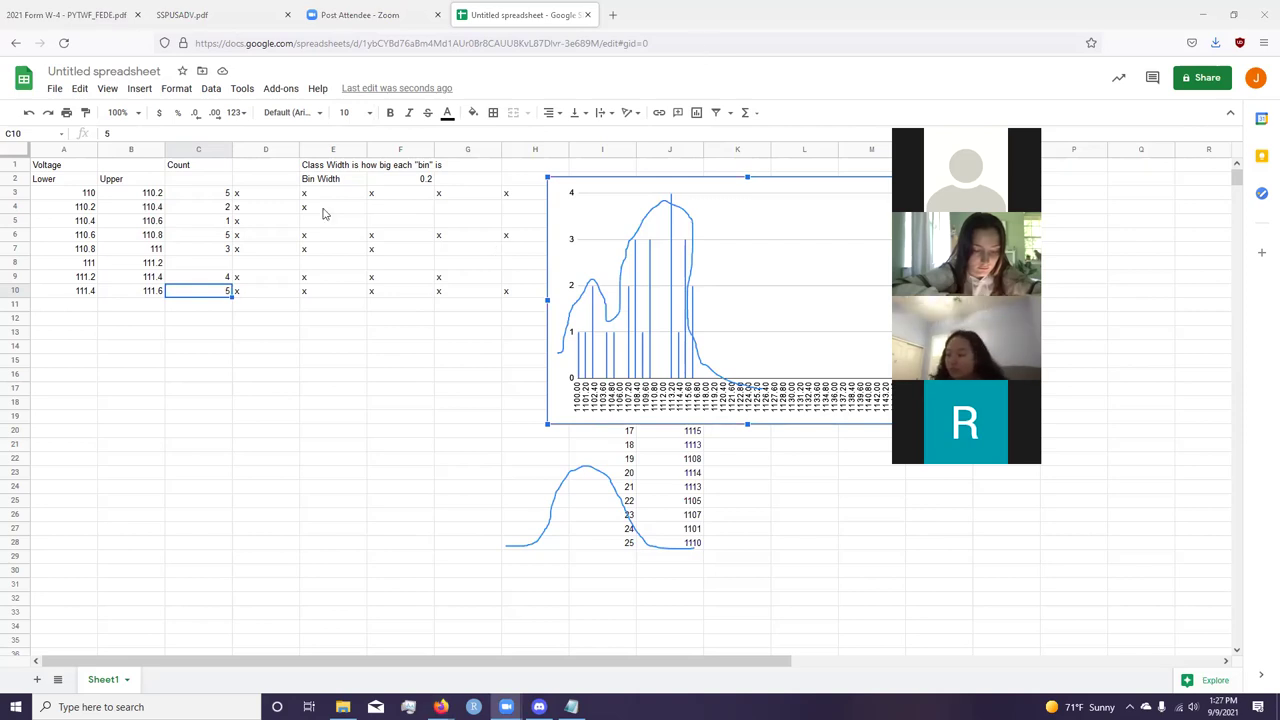
key("alt+Tab")
key("alt+Tab")
key("alt+Tab")
key("alt+Tab")
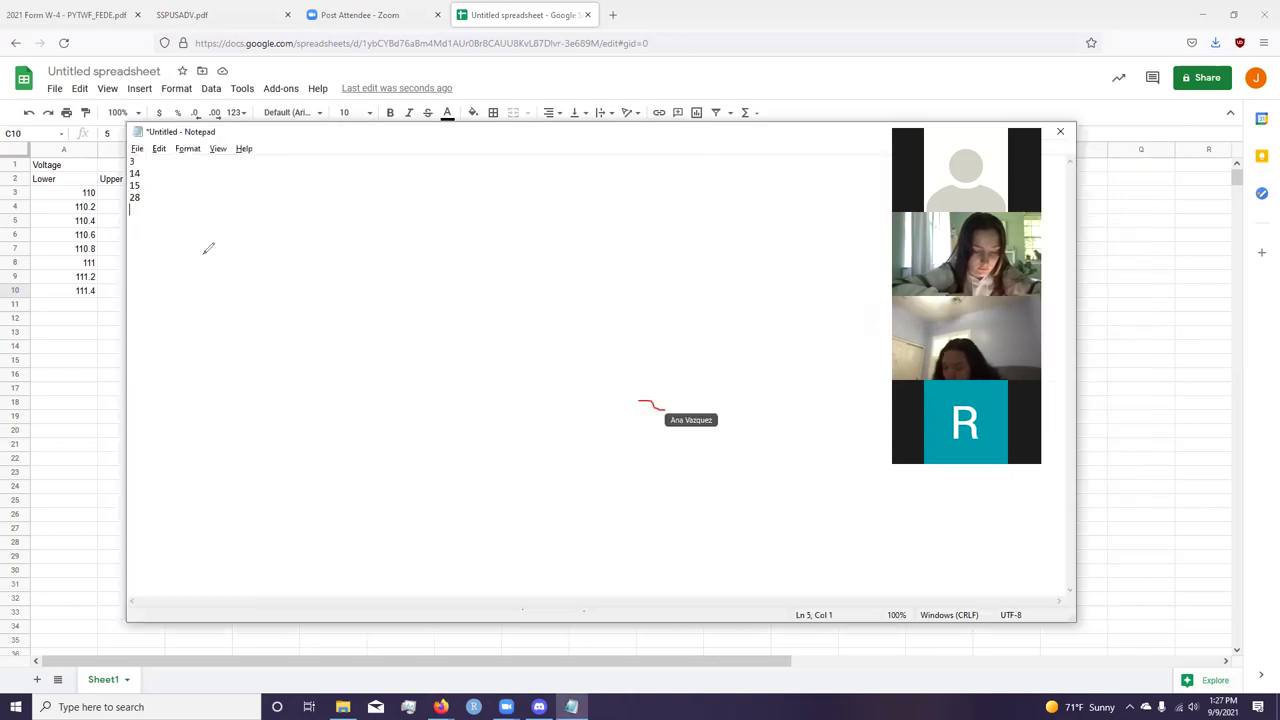
key("alt+Tab")
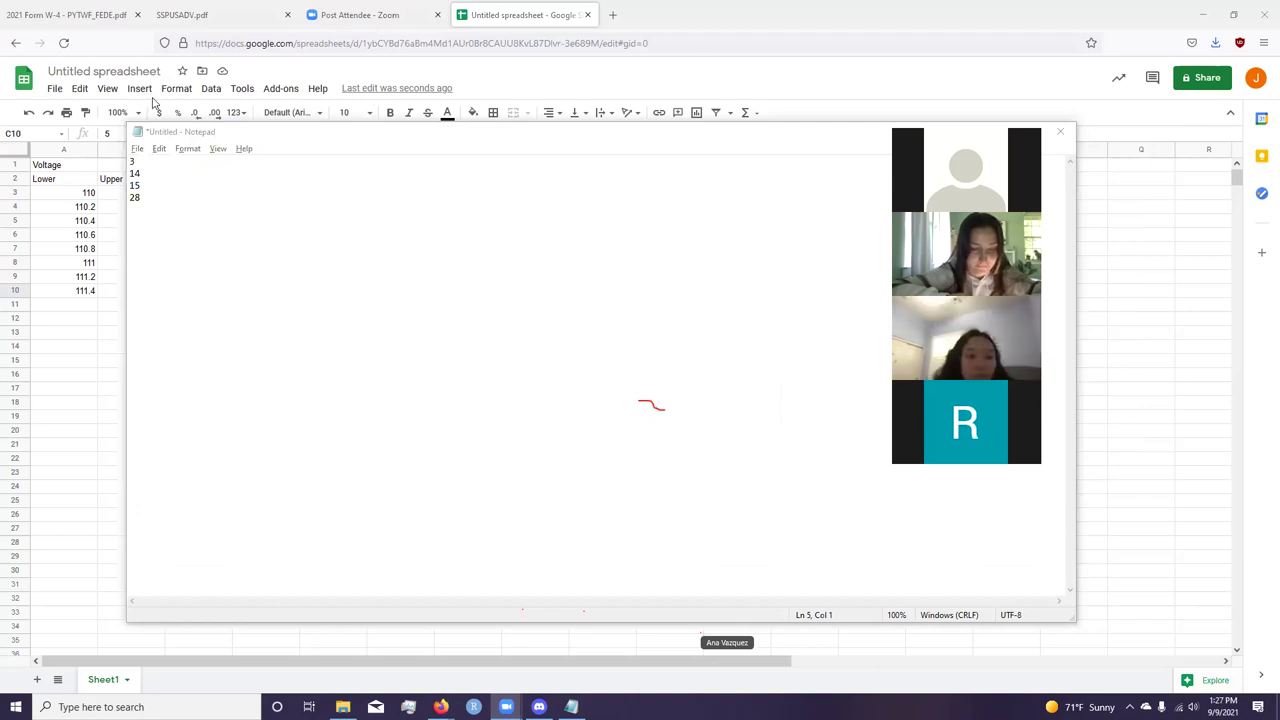
key("alt+Tab")
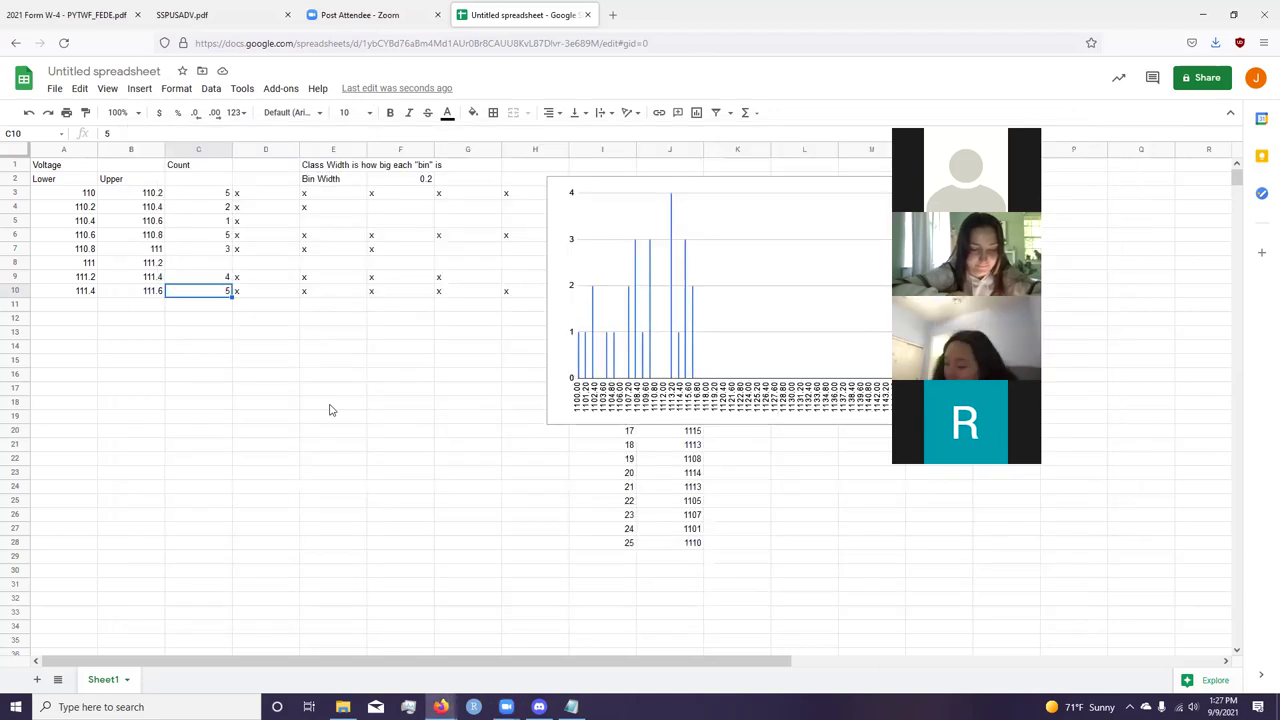
key("alt+Tab")
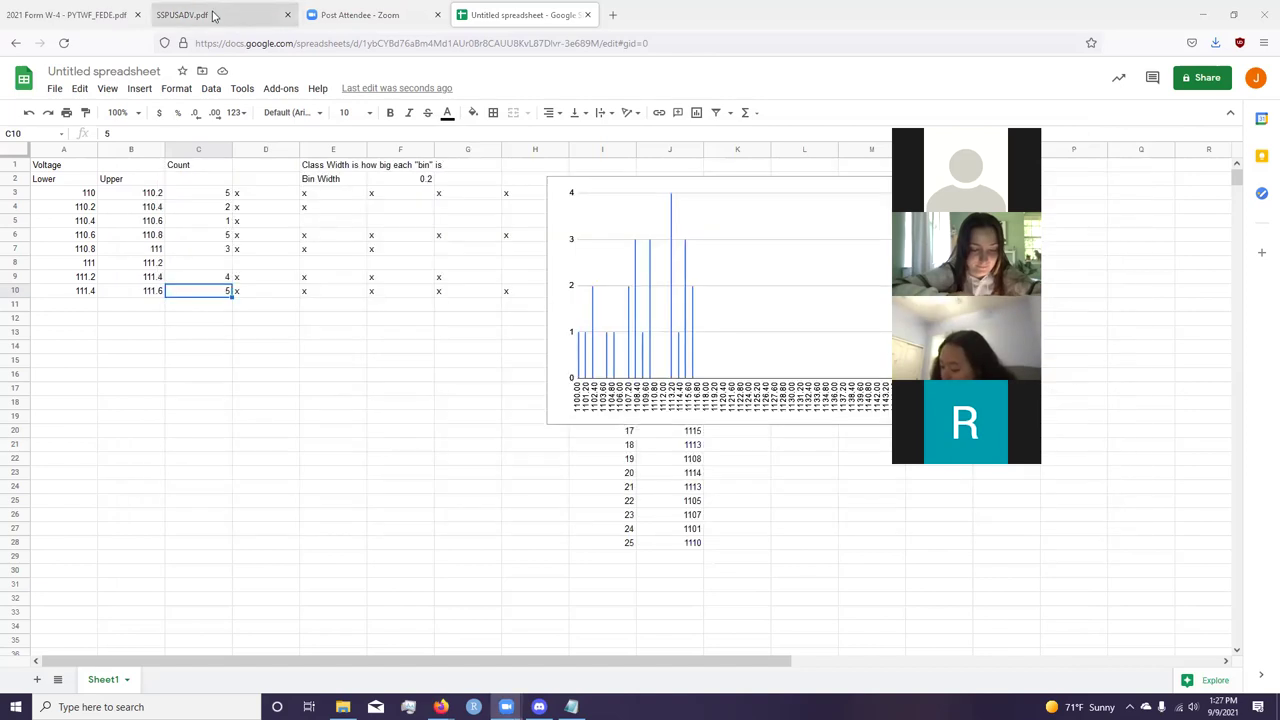
Step: Switch to the Topic 1 homework window, advance to Question 15 and open its nonfiltered and filtered cigarette frequency distributions
key("alt+Tab")
key("Tab")
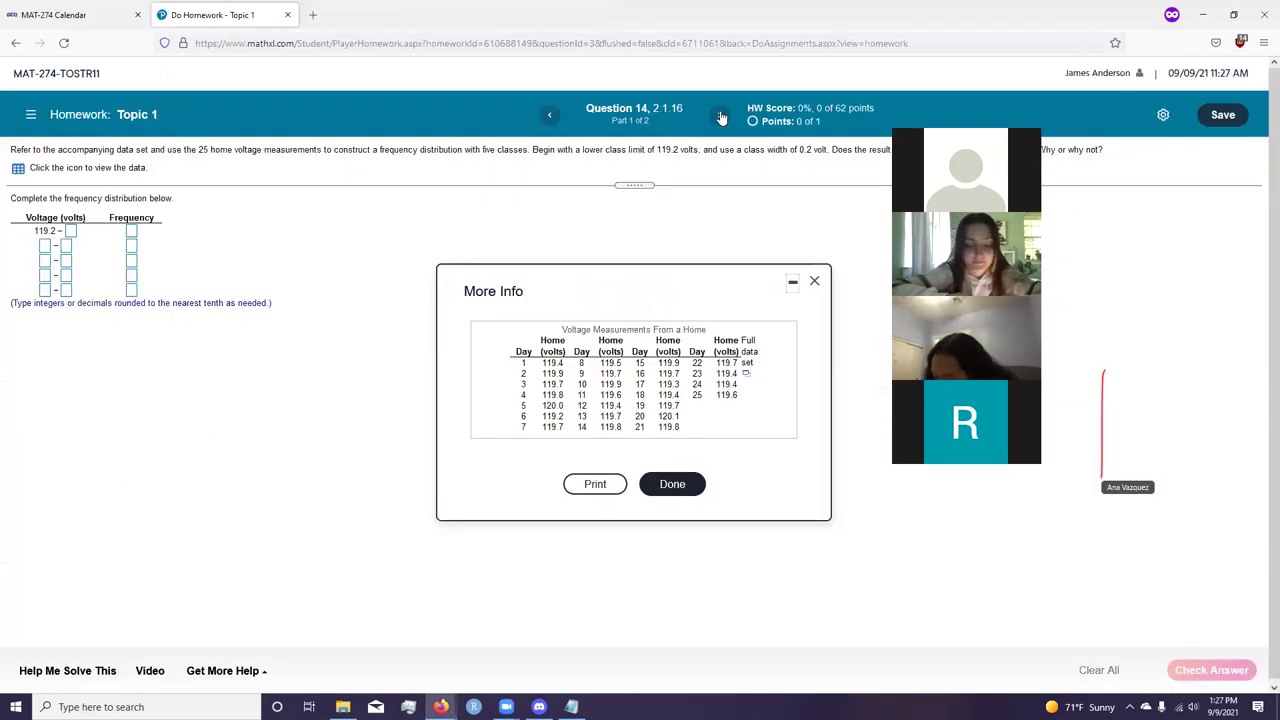
left_click(719, 116)
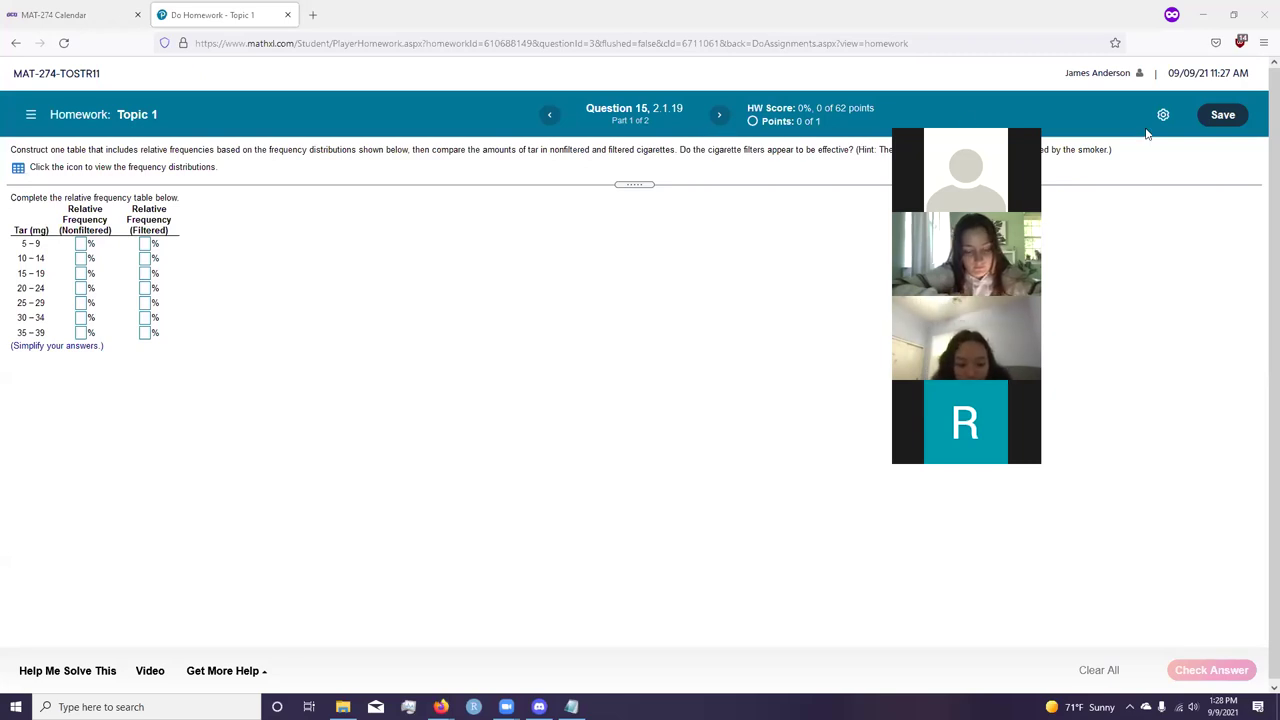
left_click(17, 172)
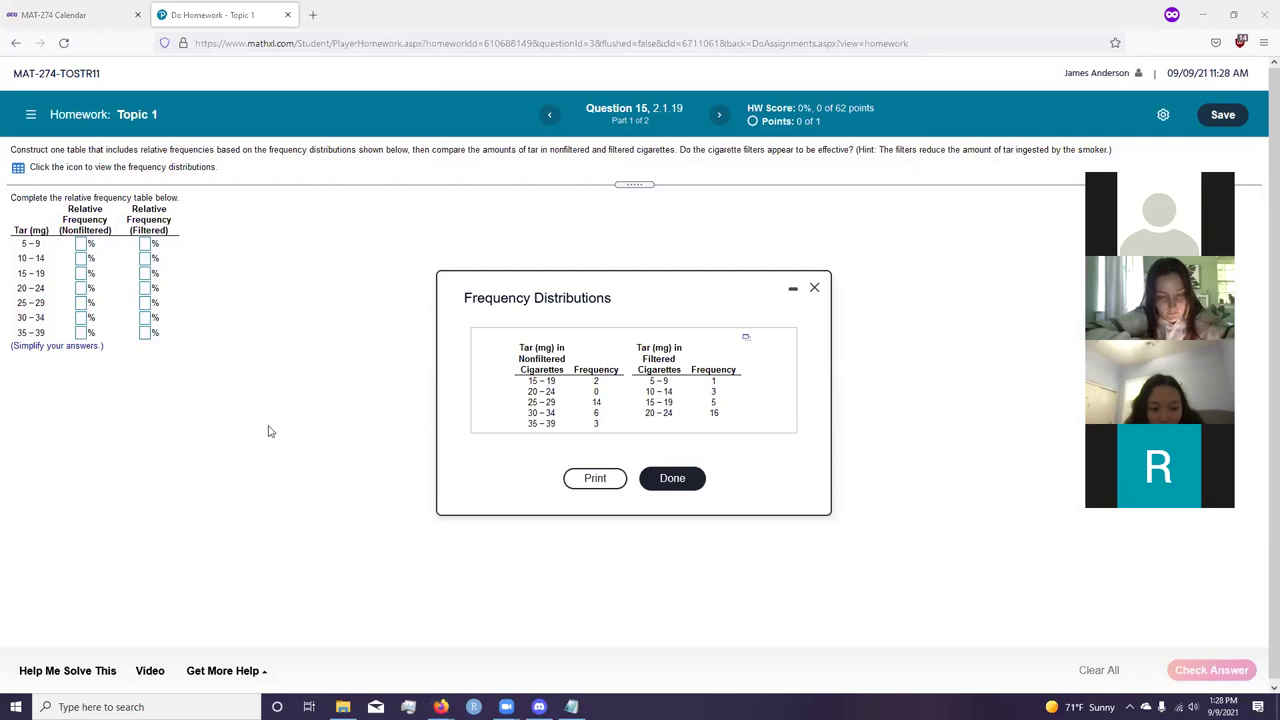
Step: Switch back to the Google Sheets spreadsheet and rename Sheet1 as "simple distribution"
key("alt+Tab")
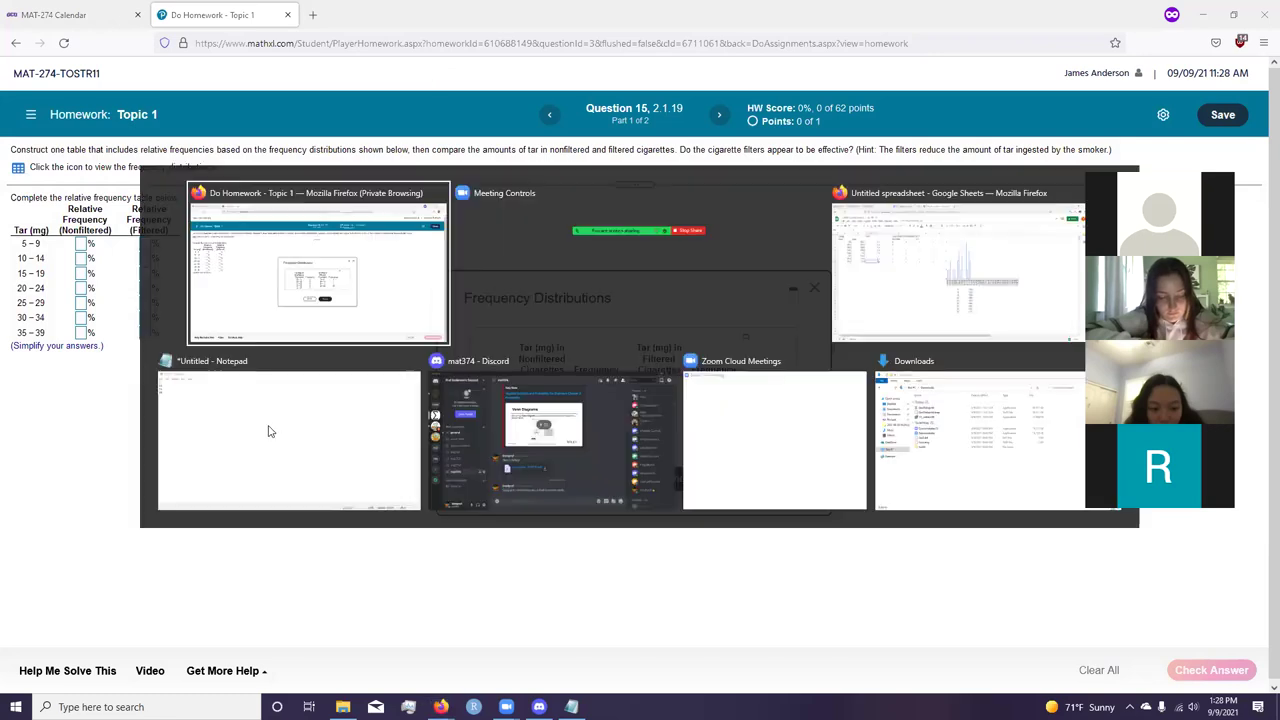
key("Tab")
key("Tab")
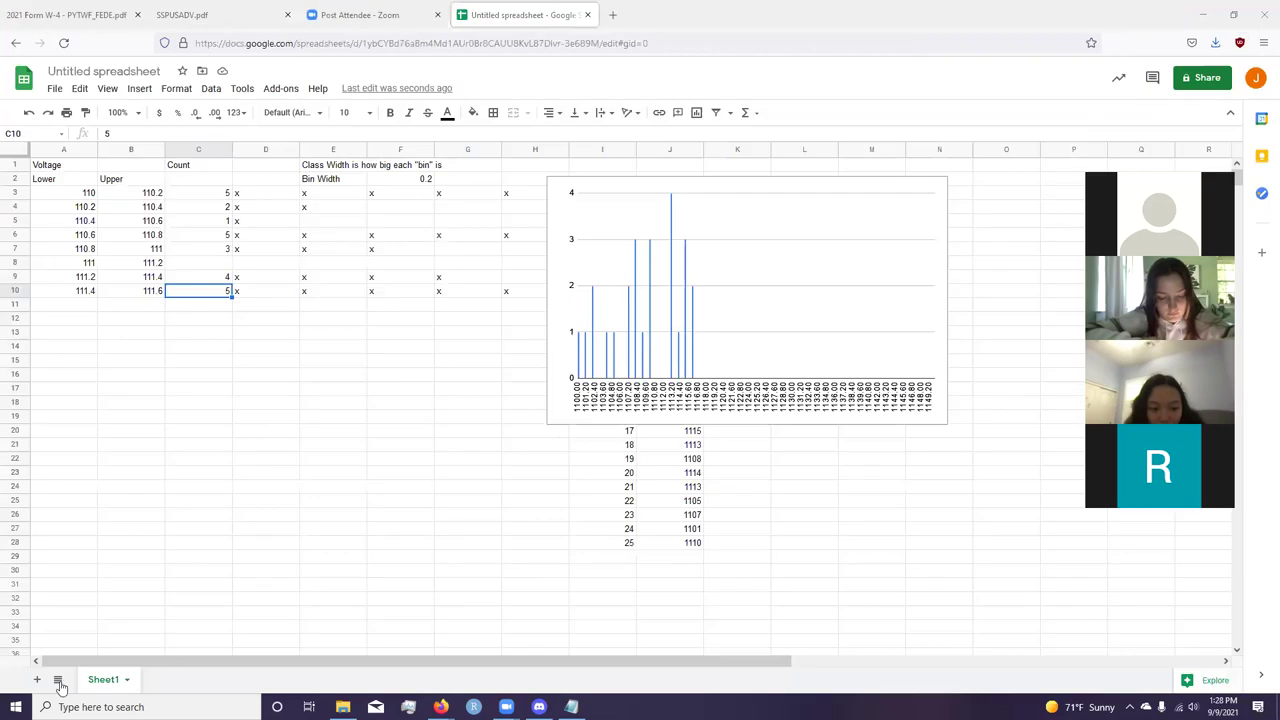
right_click(100, 688)
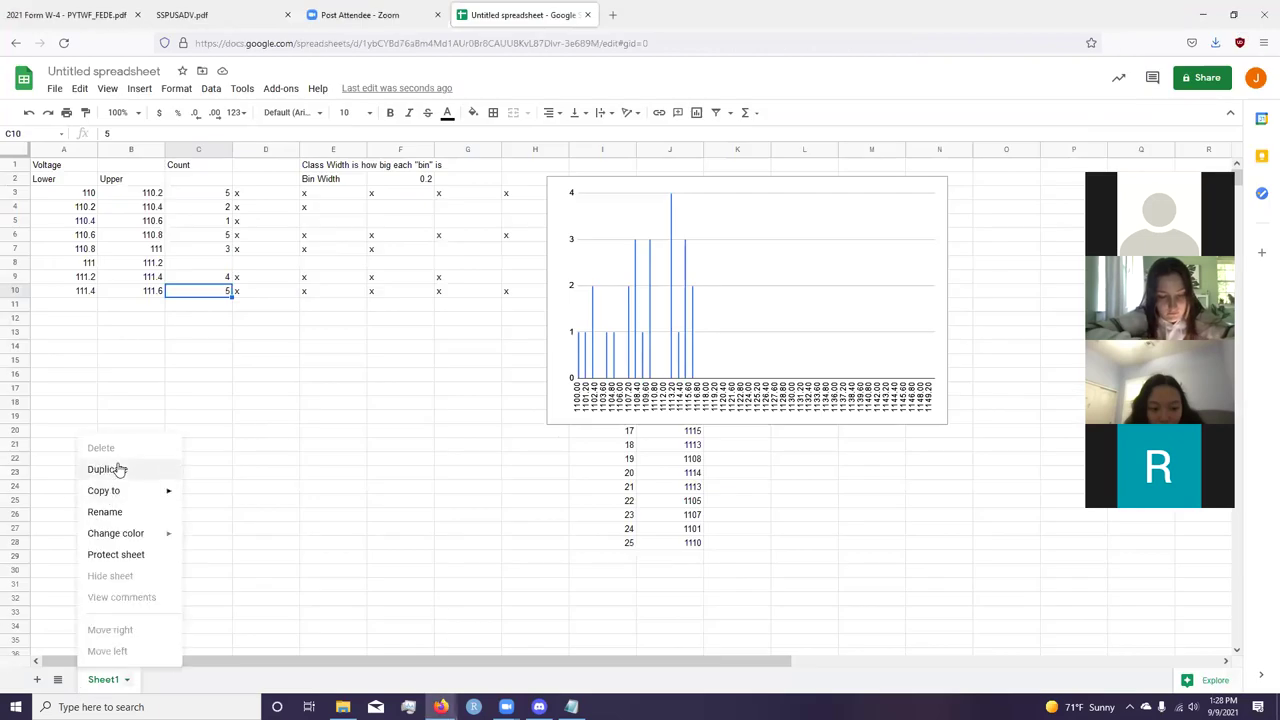
left_click(126, 515)
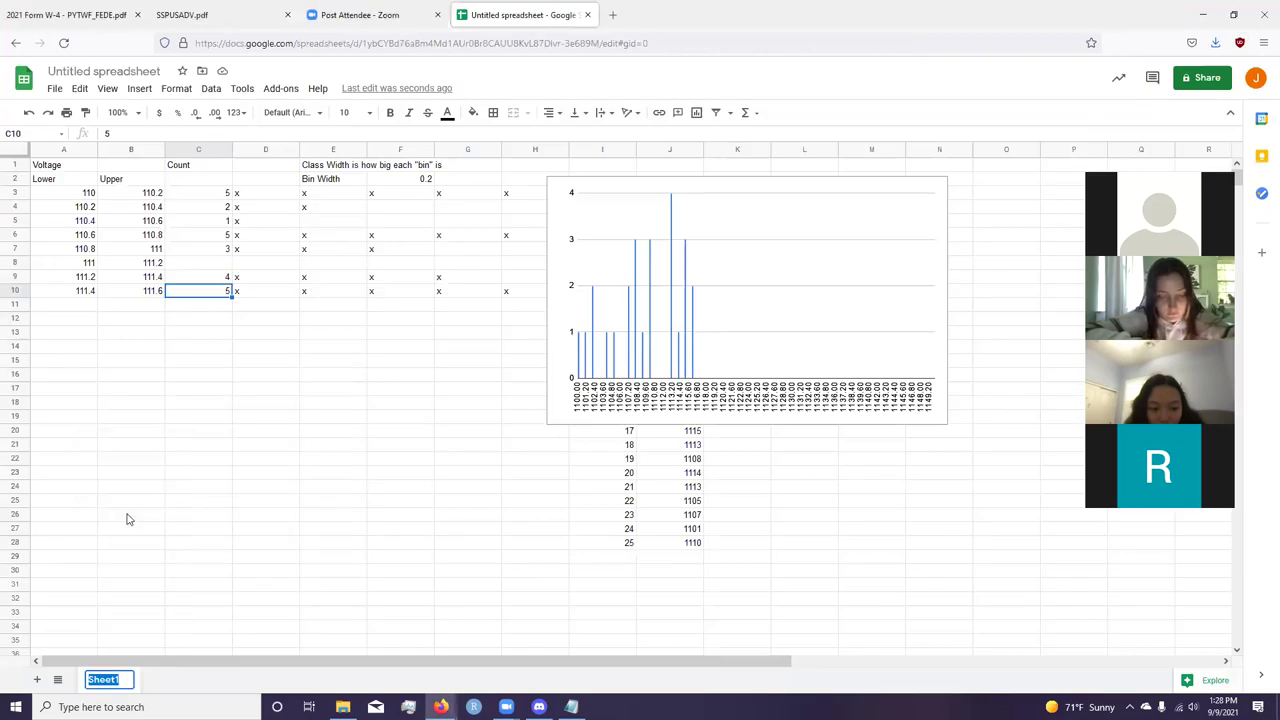
type("simpe")
key("BackSpace")
type("le distribution")
key("Return")
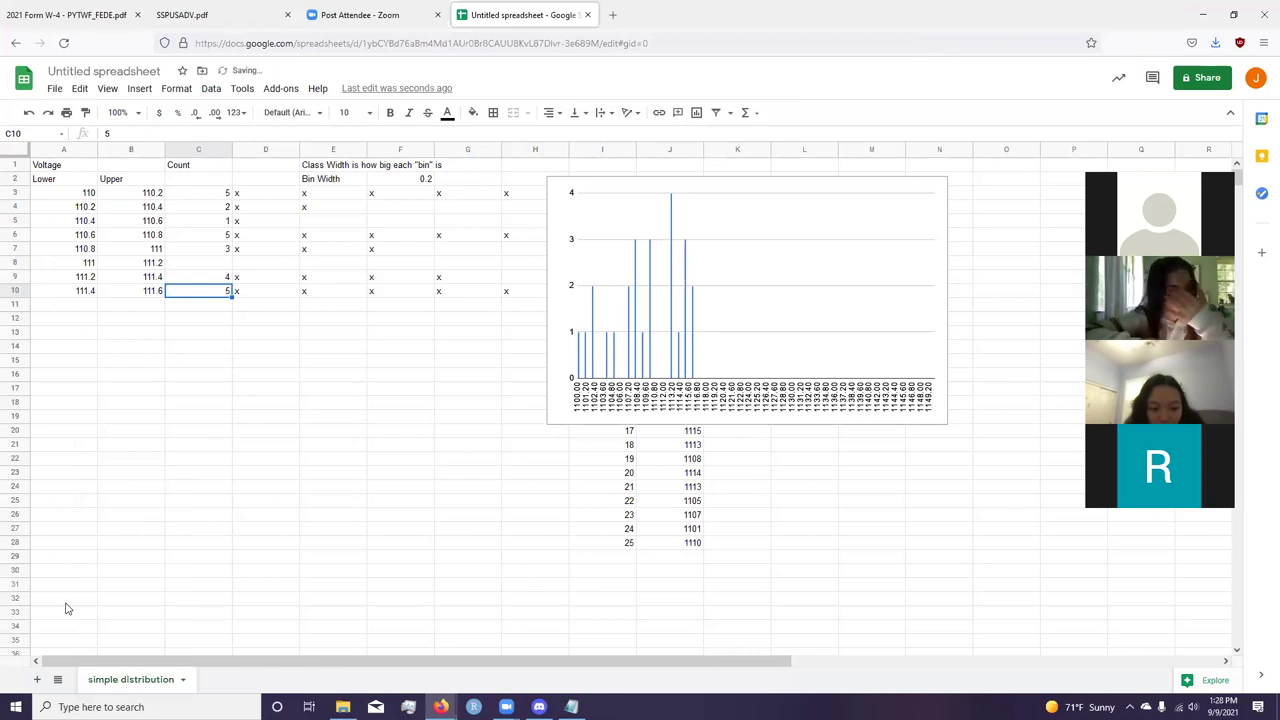
Step: Add a new sheet and name it "Two Distributions"
left_click(36, 679)
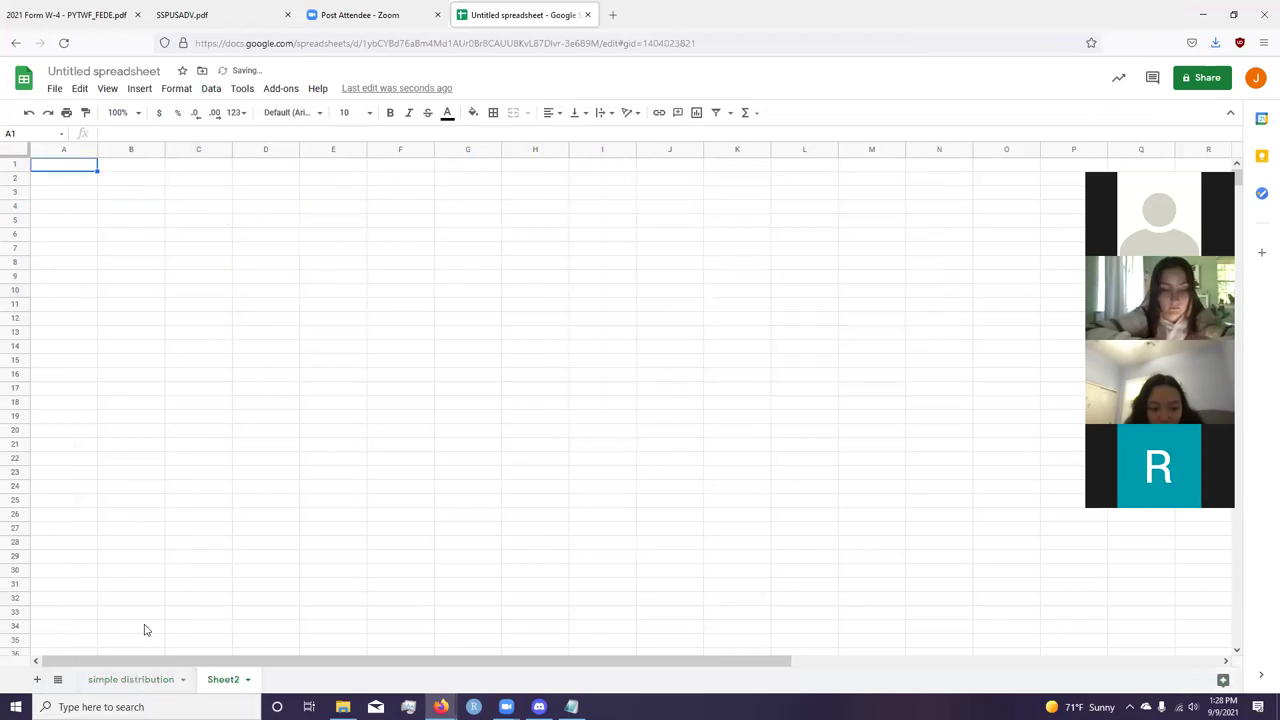
right_click(223, 679)
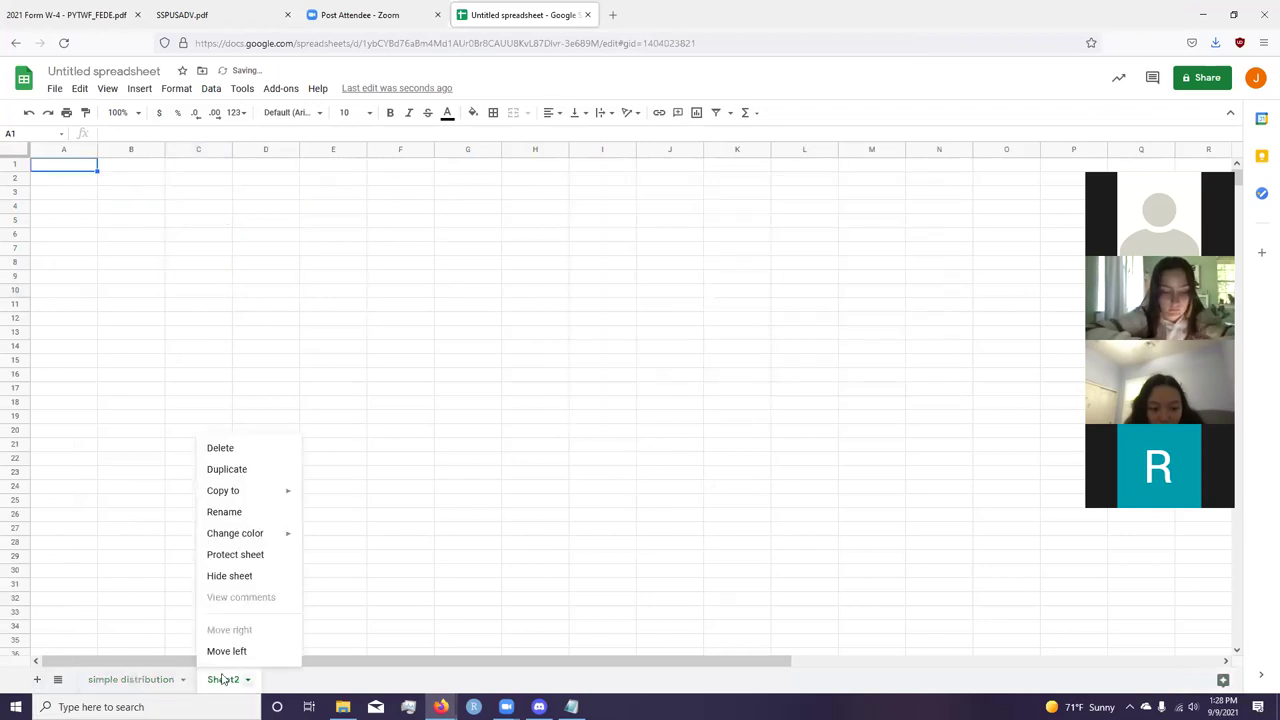
left_click(224, 512)
type("Two ")
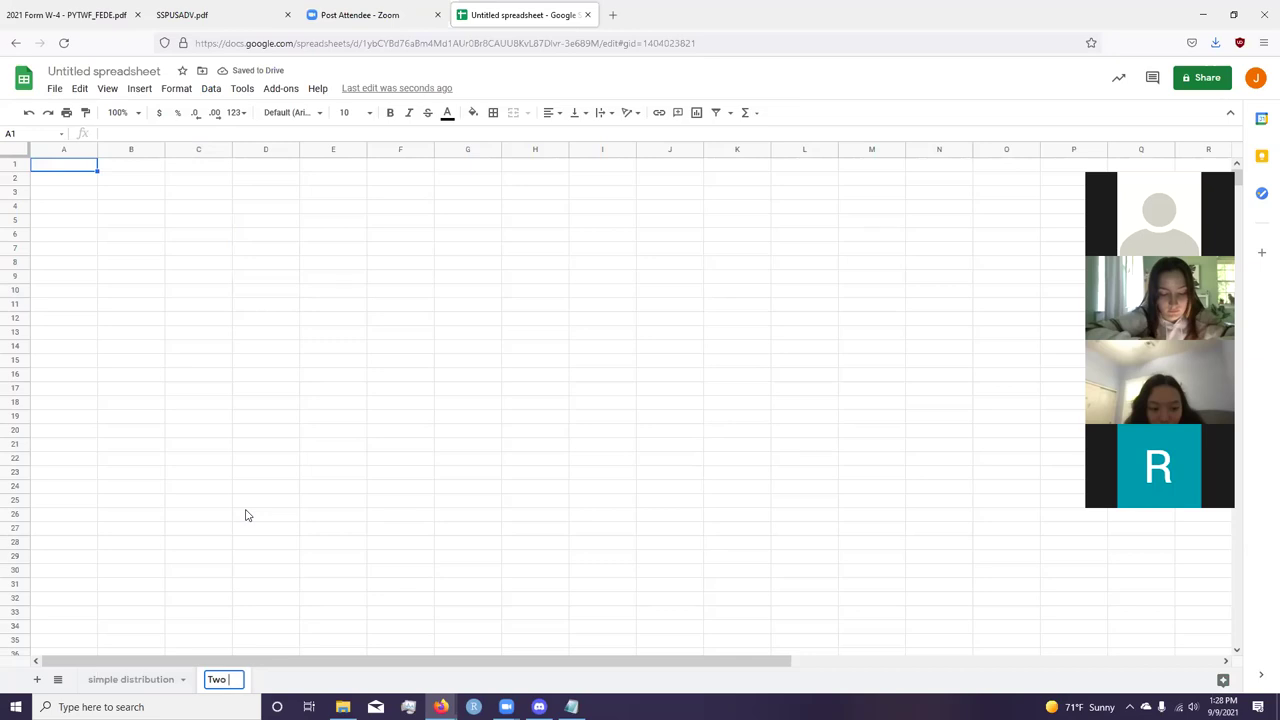
type("Distributions")
key("Return")
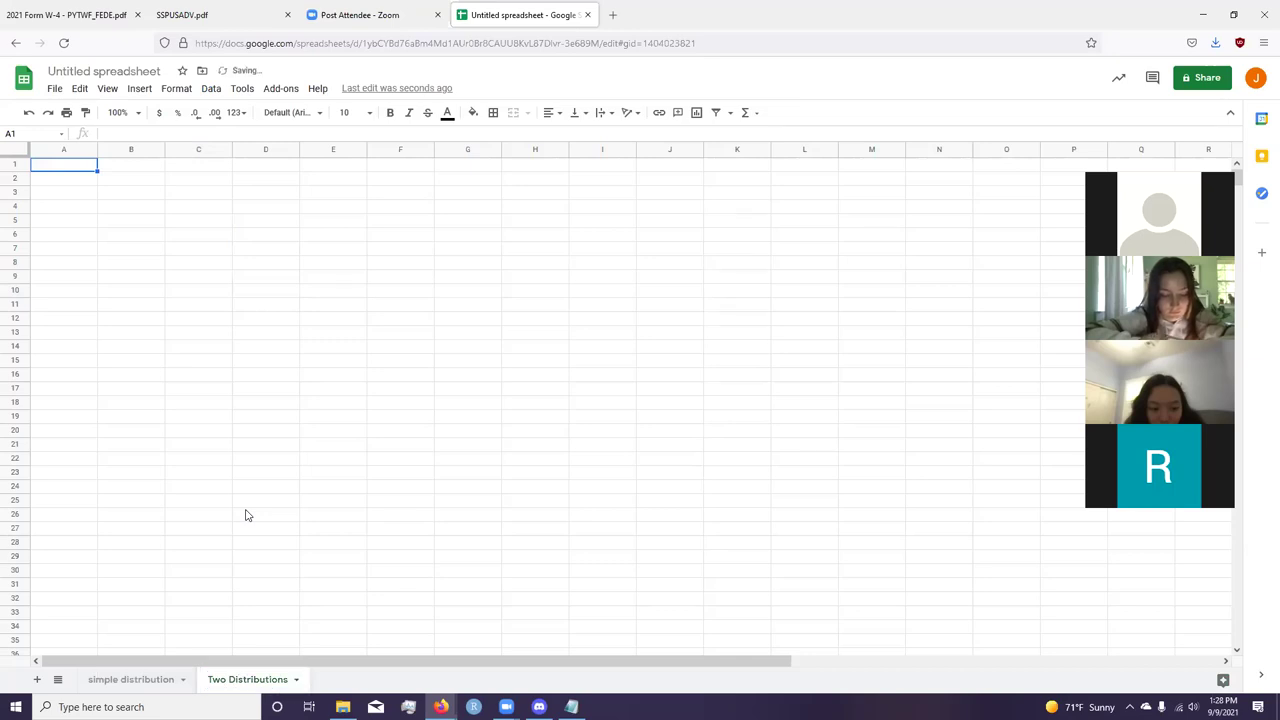
Step: Check the homework's frequency tables, then enter the headers Tar, Filtered and Non-Filtered in A1:C1 of the Two Distributions sheet
key("alt+Tab")
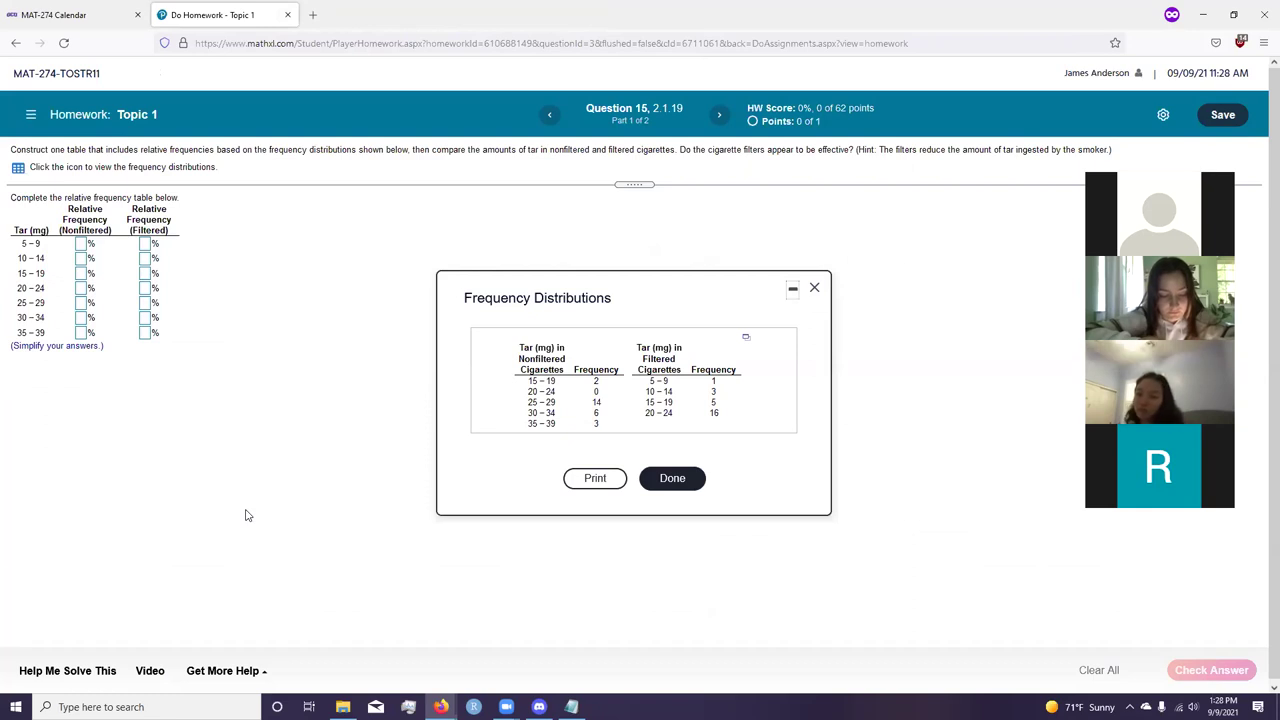
key("alt+Tab")
type("5")
type("Tar")
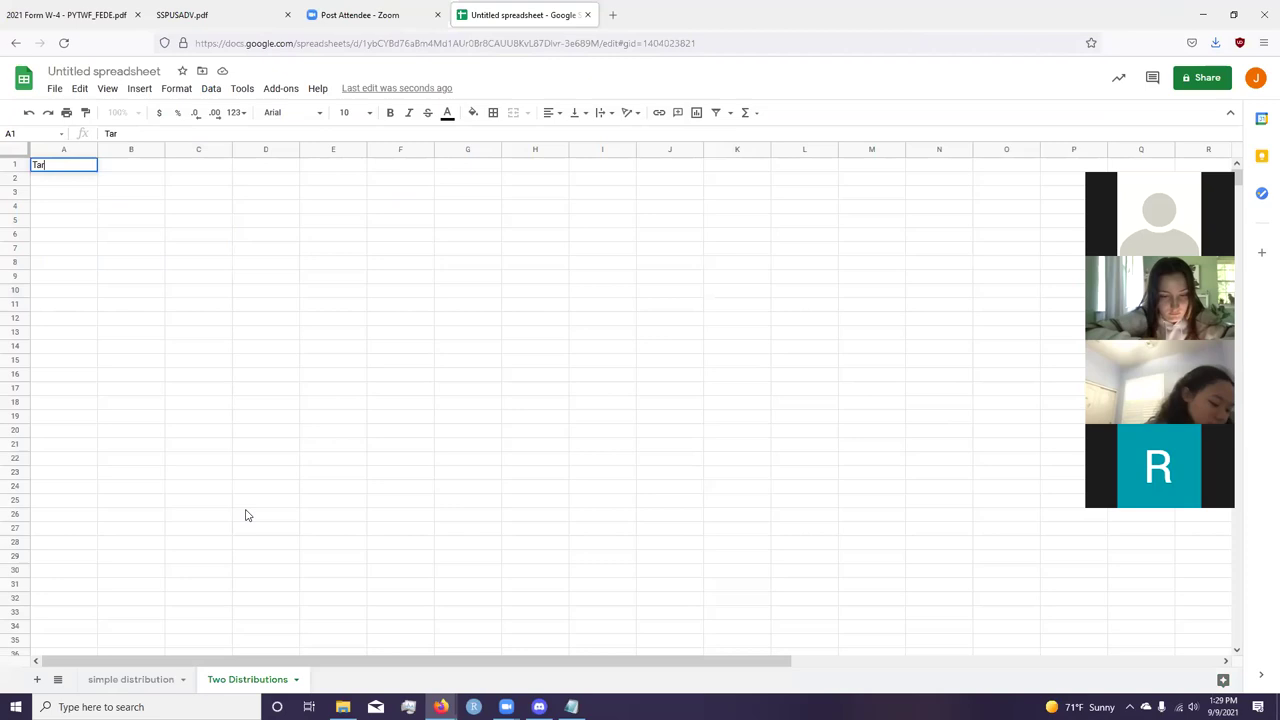
key("Tab")
type("F")
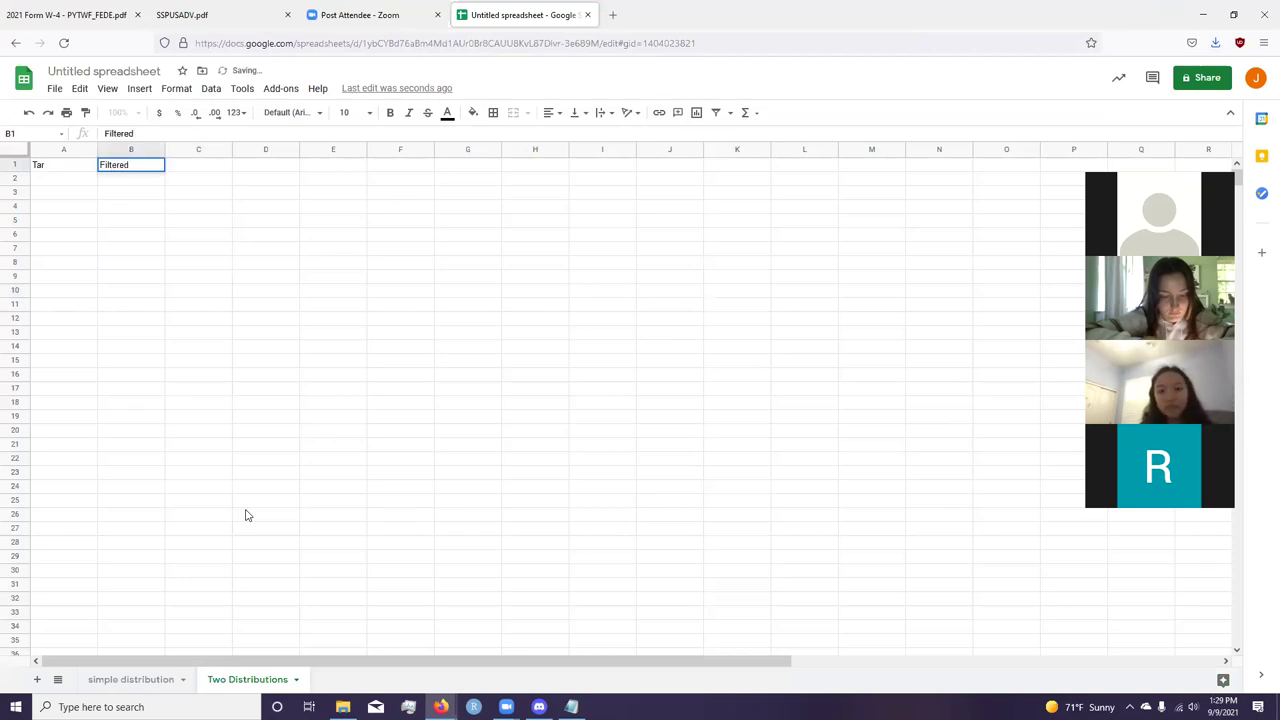
key("Tab")
type("Non-Filtered")
key("Return")
Step: Enter the first three tar classes from the homework table, 5-9, 10-14 and 15-19, in cells A2:A4
key("alt+Tab")
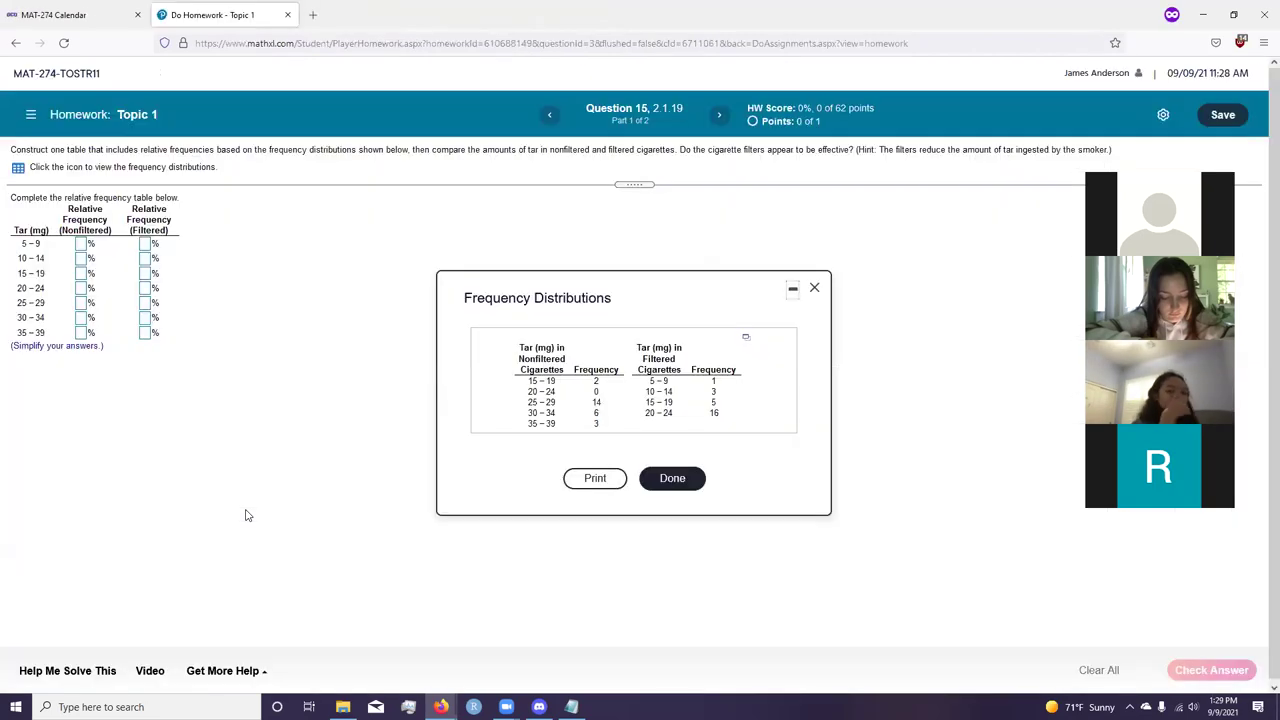
key("alt+Tab")
type("5-")
key("Return")
key("alt+Tab")
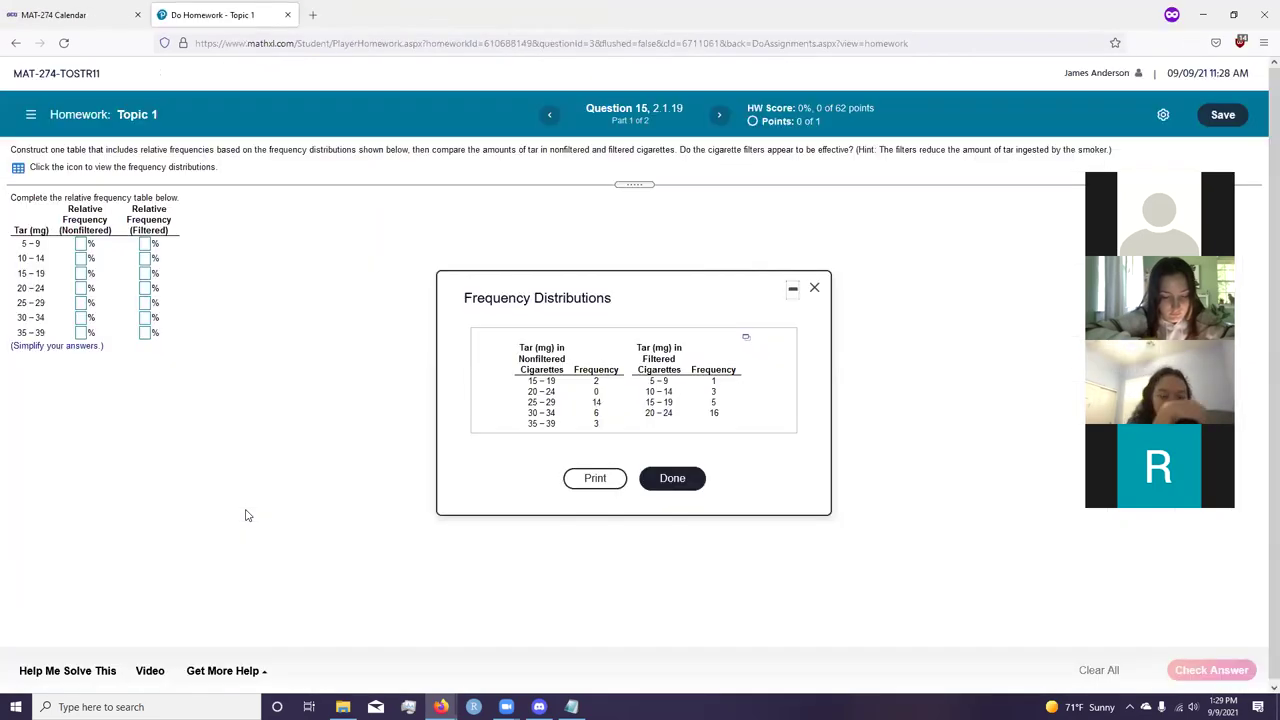
key("alt+Tab")
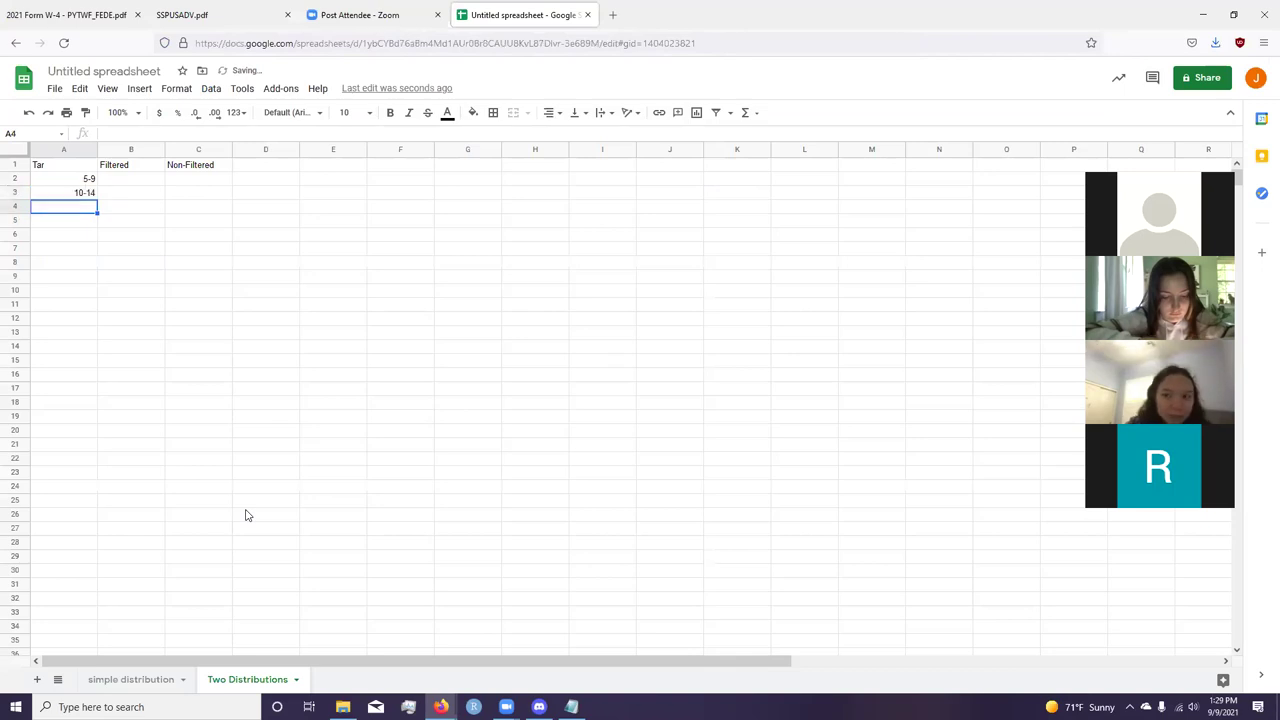
type("15-19")
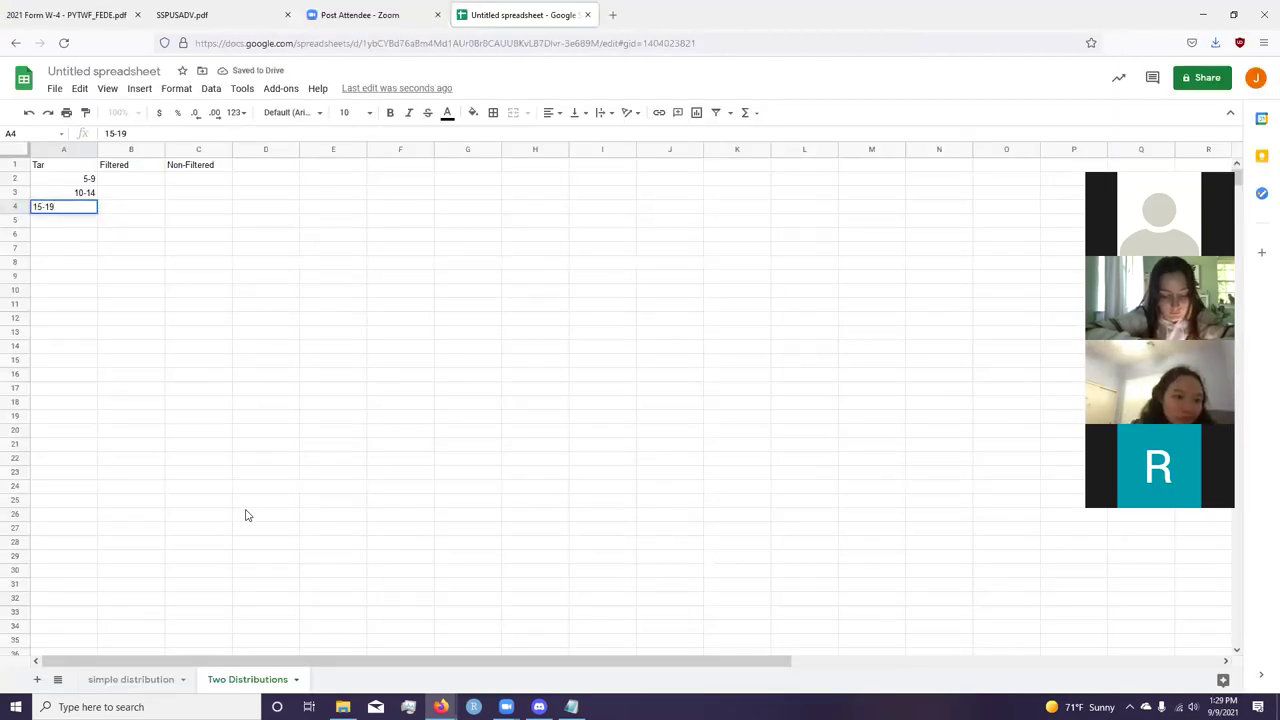
key("Return")
Step: Place the spreadsheet window side by side with the homework and enter the tar classes 20-24 and 25-29 in A5:A6
key("super+Down")
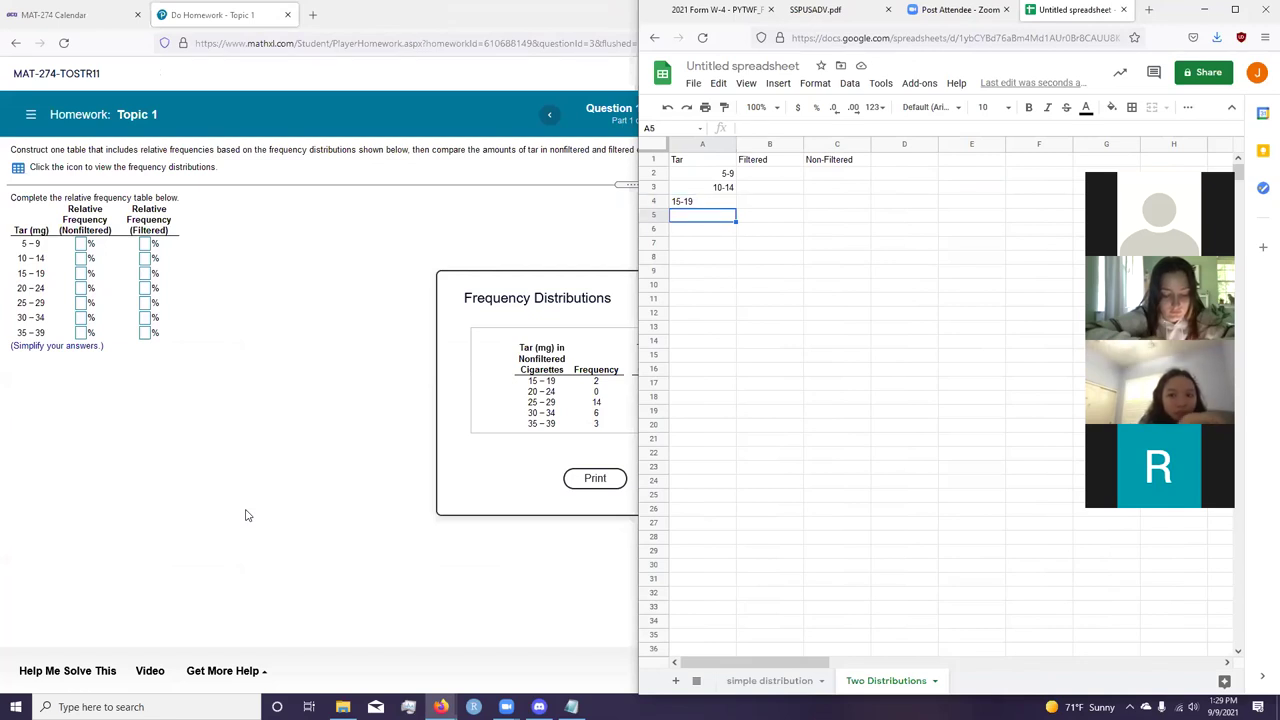
type("20-24")
key("Return")
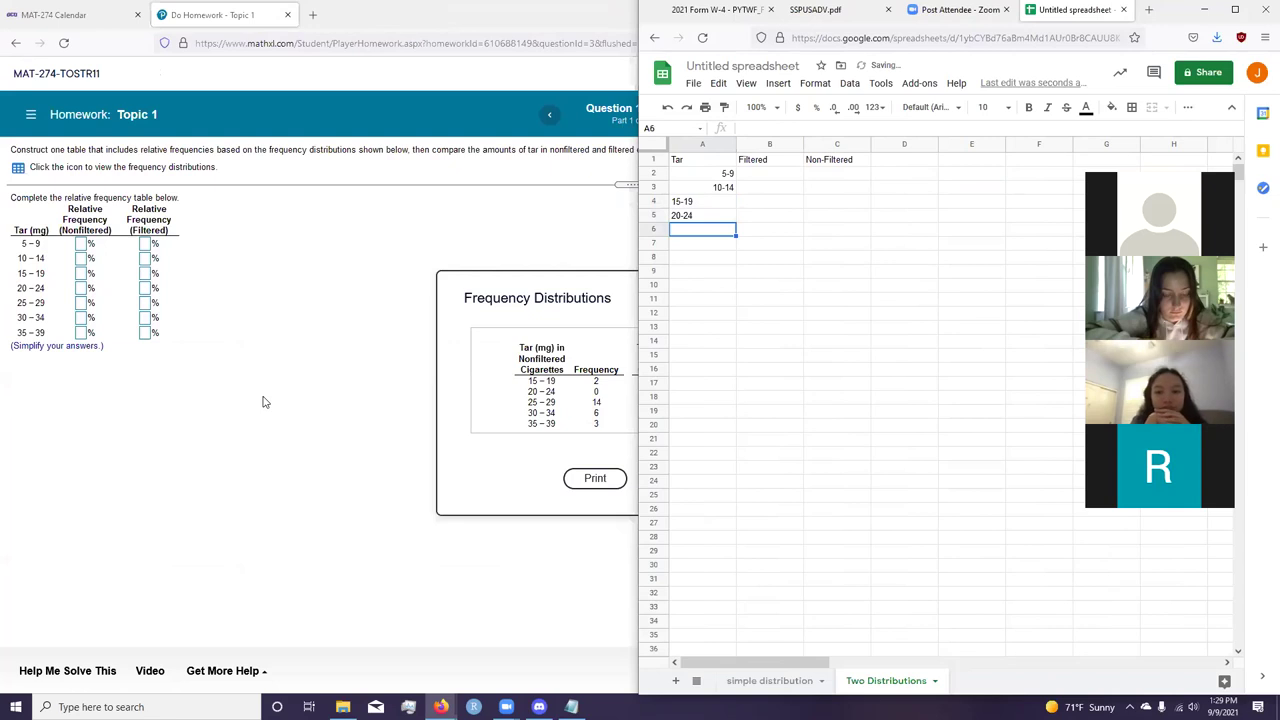
type("25")
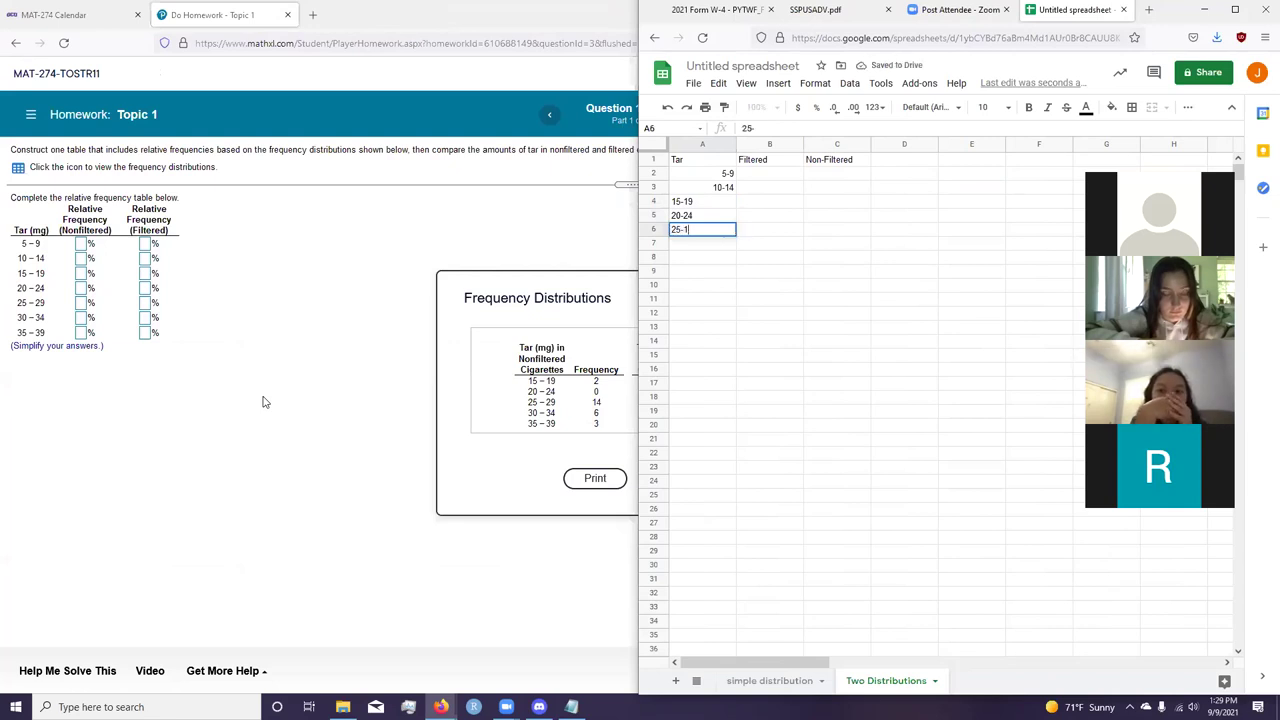
type("-29")
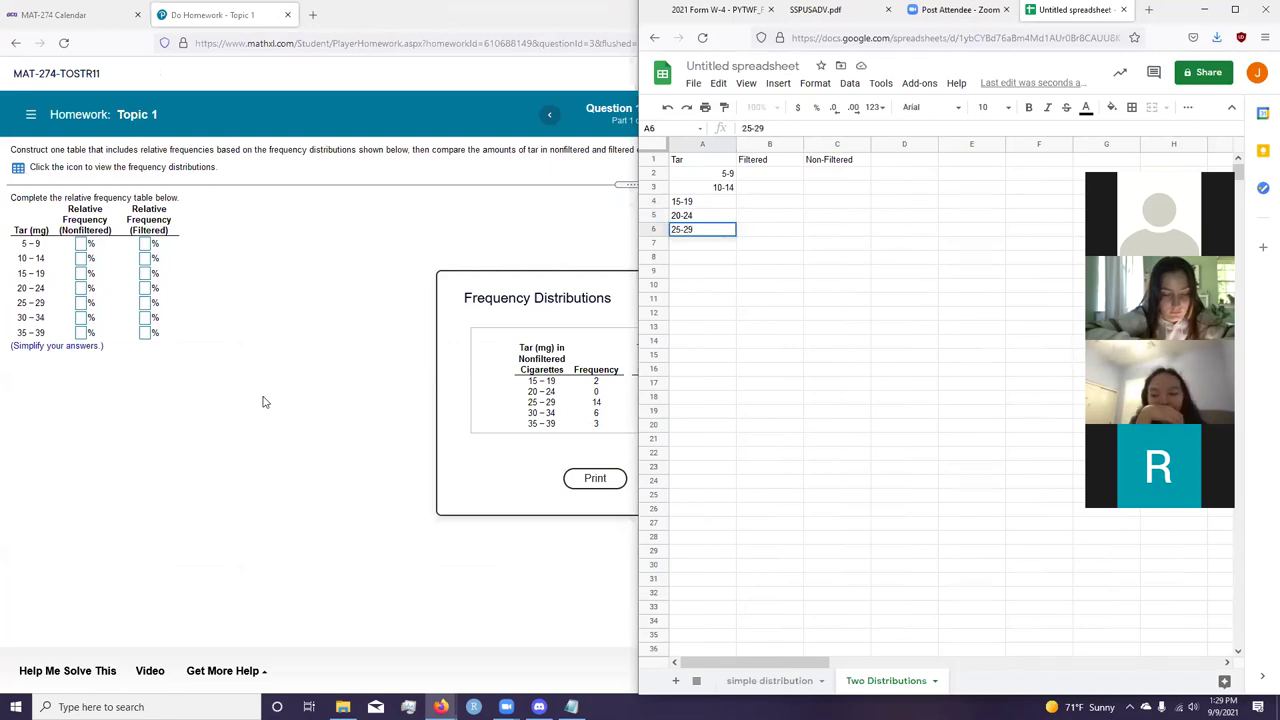
Step: Add the tar classes 30-34 and 35-39 in cells A7 and A8 of the Tar column
key("Return")
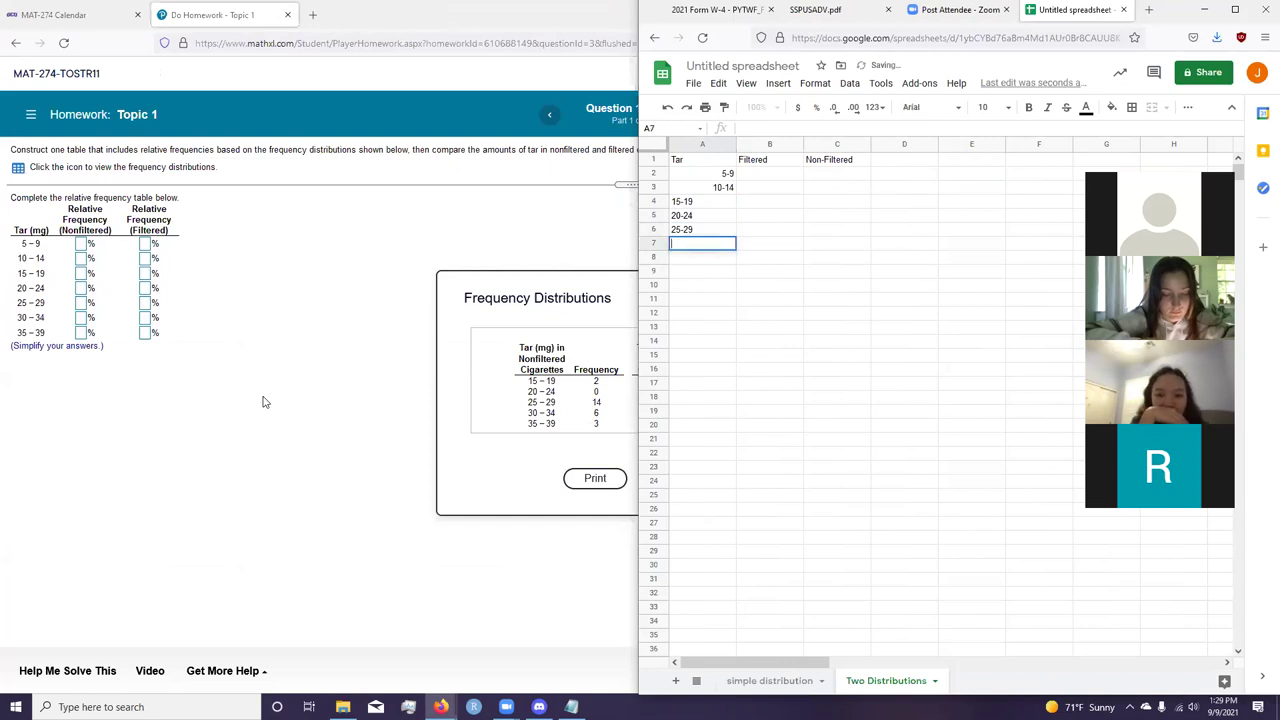
type("30-34")
key("Return")
type("35-3")
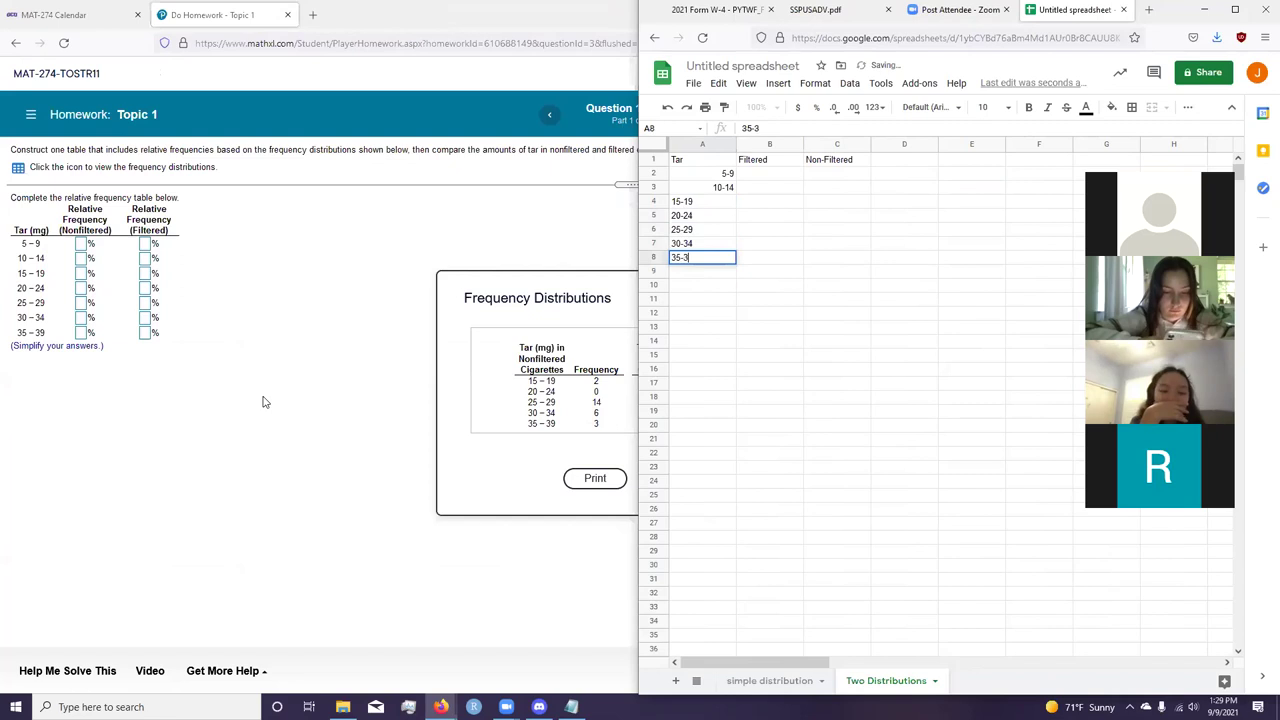
type("9")
key("Return")
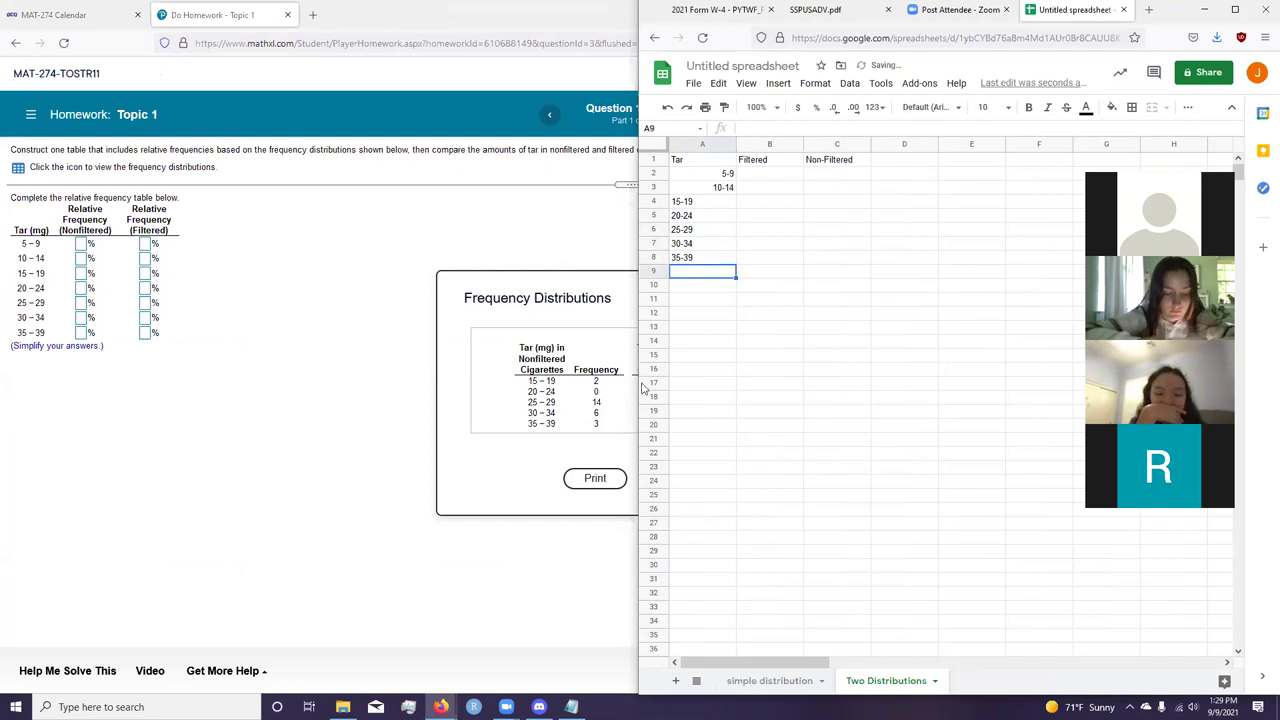
Step: Move the homework's Frequency Distributions dialog so both cigarette tables are fully visible beside the spreadsheet
left_click(575, 298)
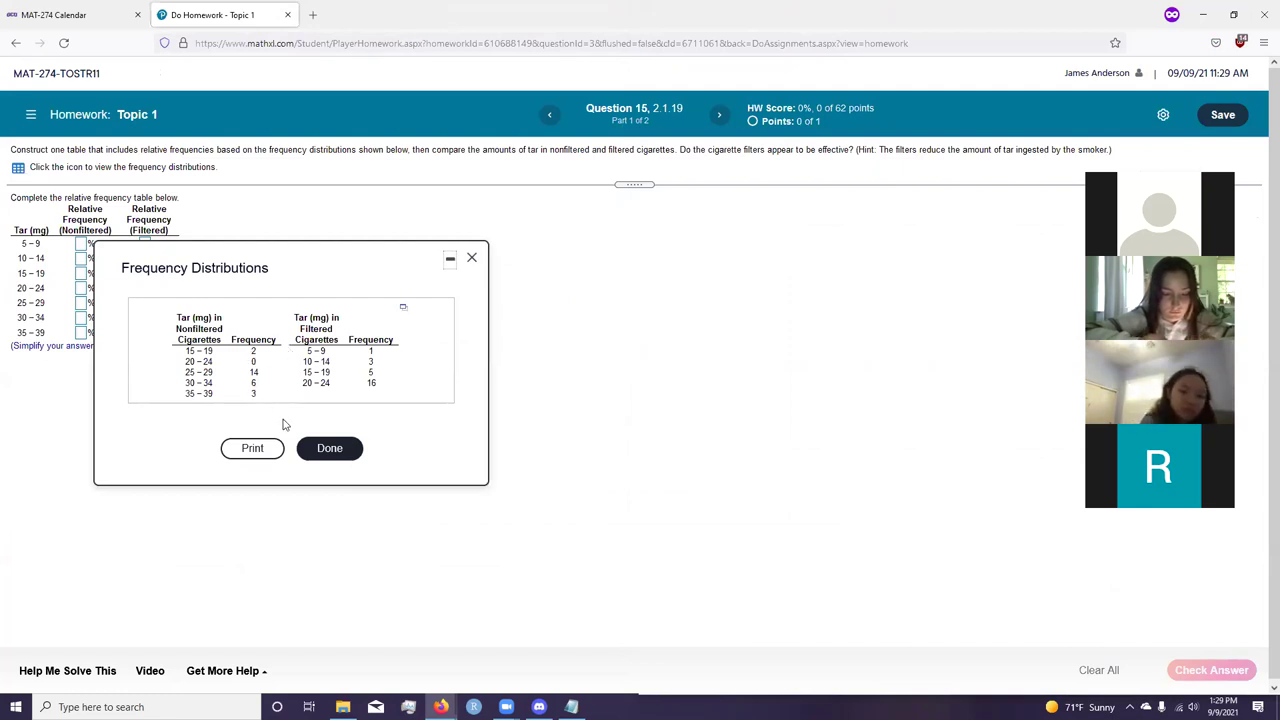
key("alt+Tab")
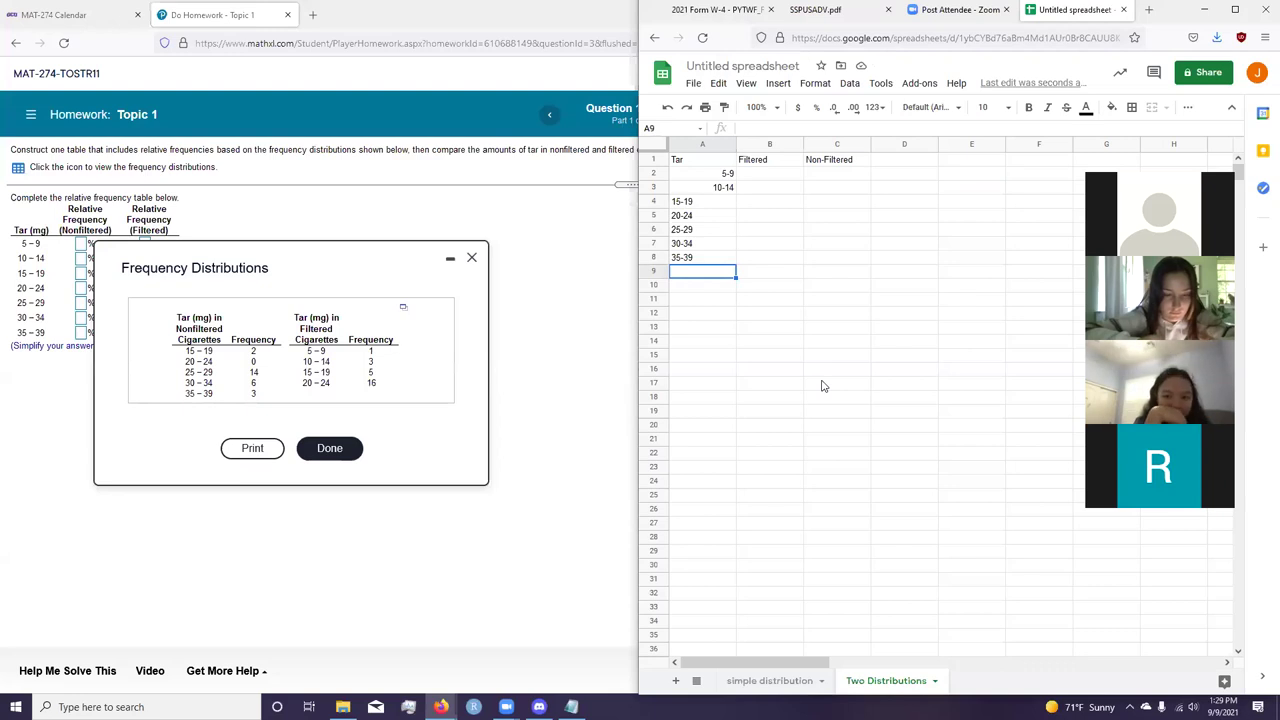
Step: Fill cells E2:E26 with the consecutive numbers 1 to 25, extending the series from 1, 2, 3
left_click(982, 174)
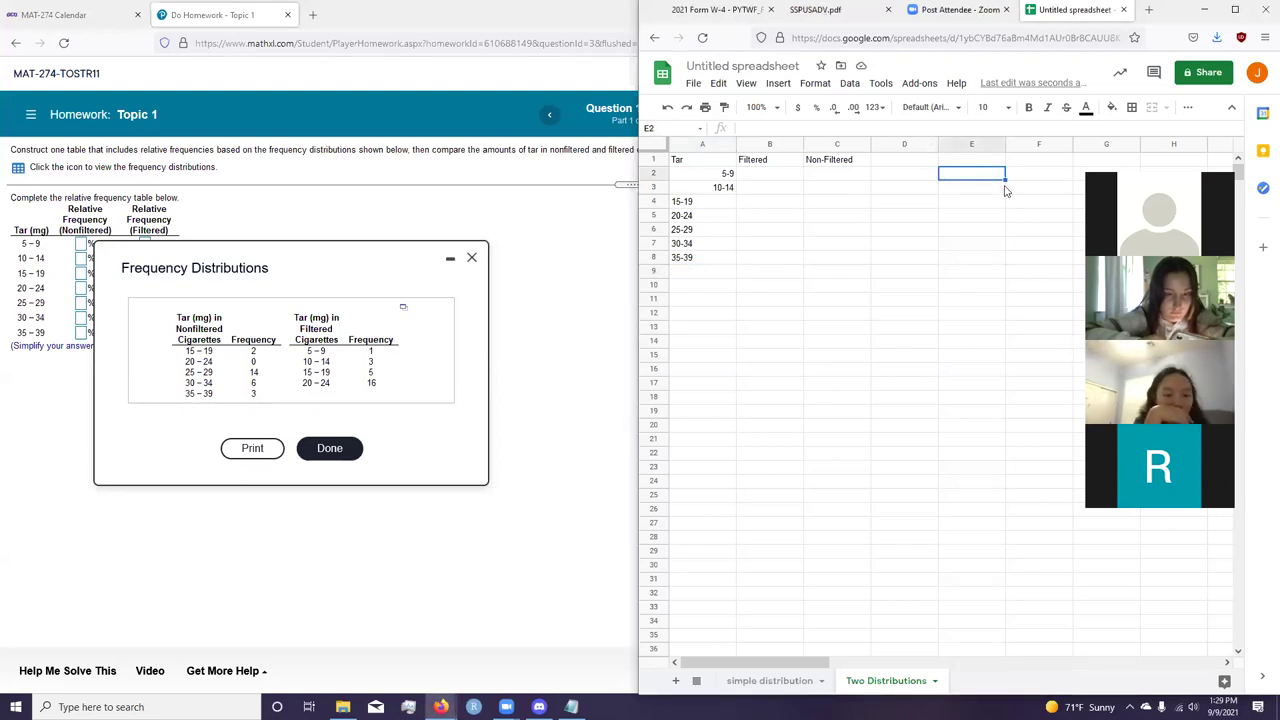
type("1")
key("Return")
type("2")
key("Return")
type("3")
key("Up")
key("Up")
key("shift+Down")
key("shift+Down")
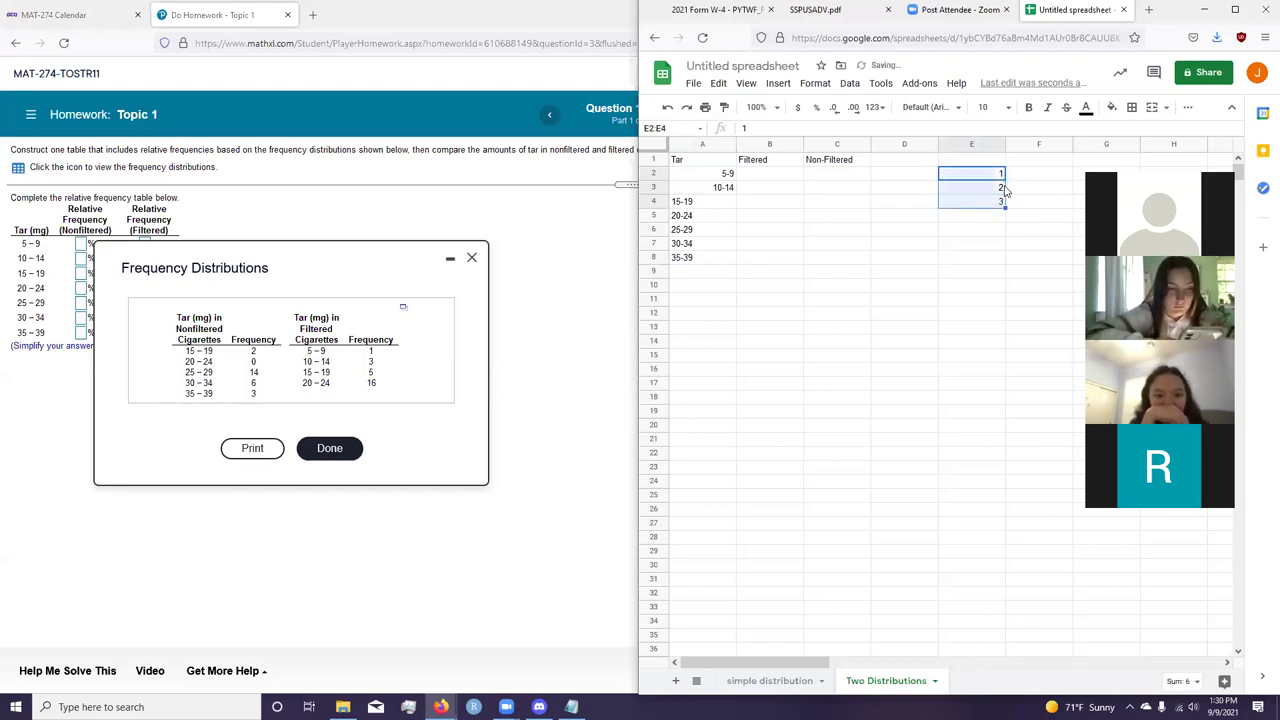
left_click_drag(1005, 206, 985, 514)
Step: Label the columns in E1, F1 and G1 as Entry, Non and Filtered
left_click(993, 165)
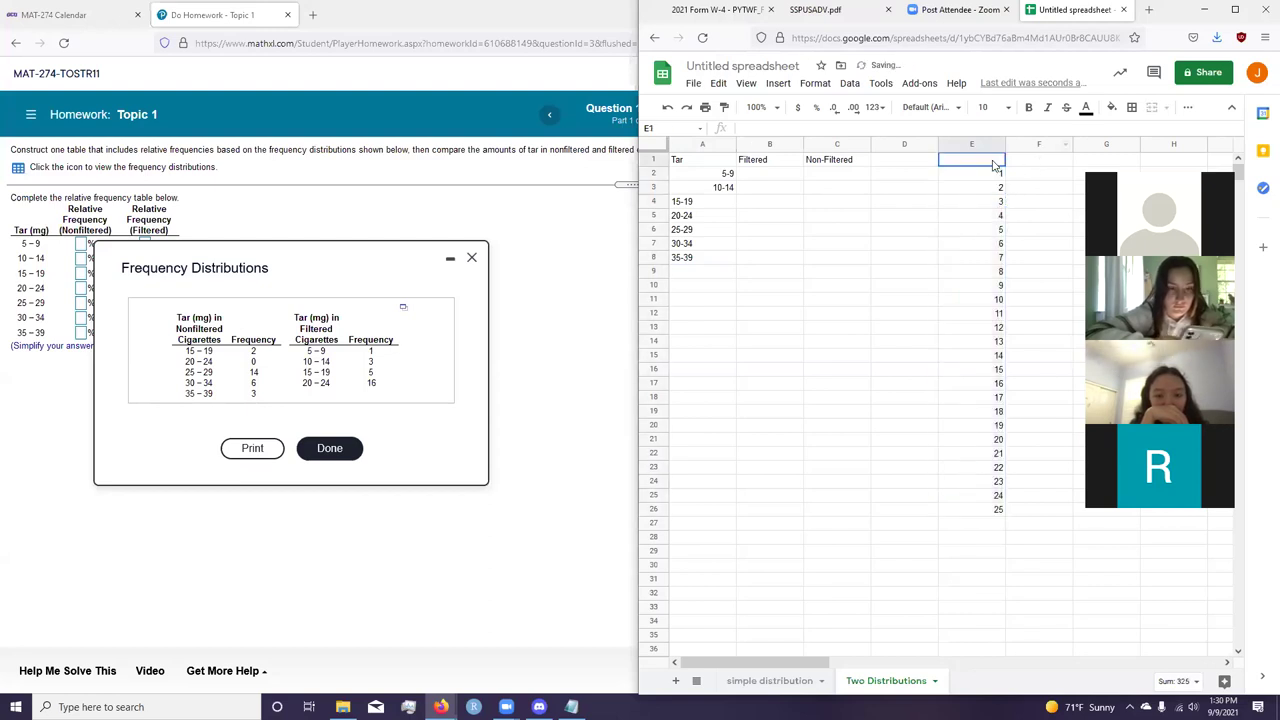
type("Entry")
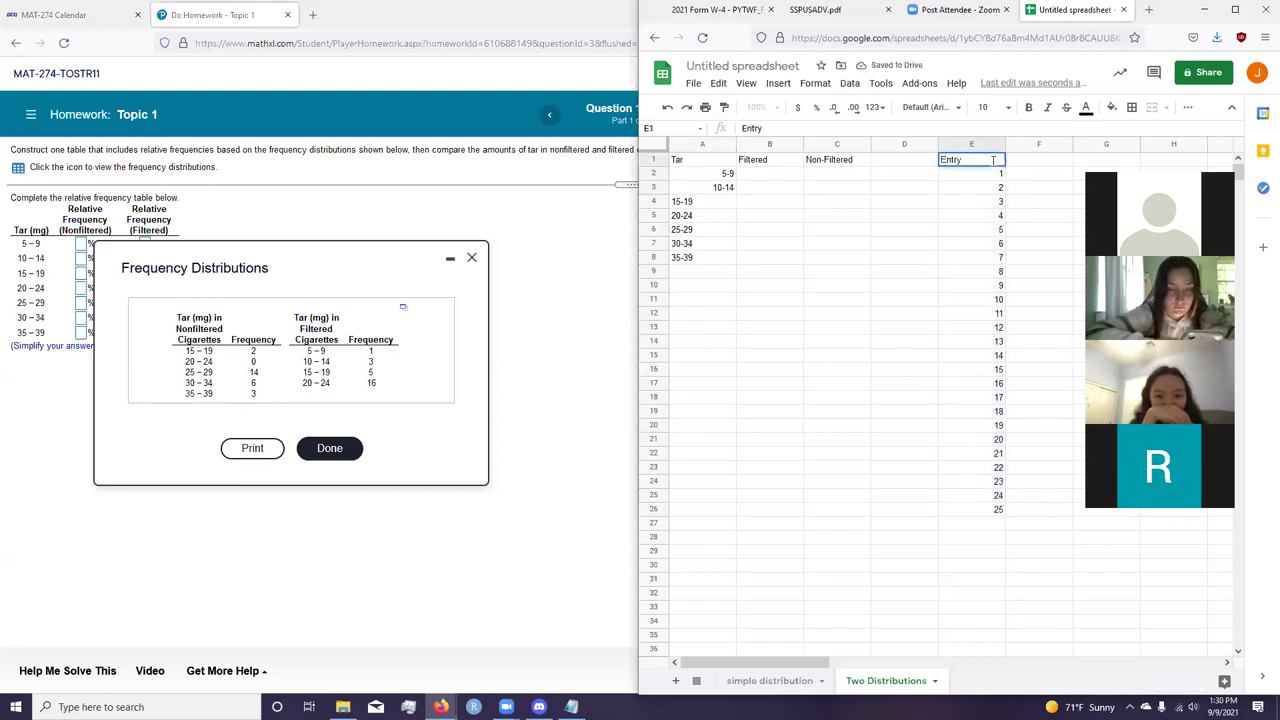
key("Tab")
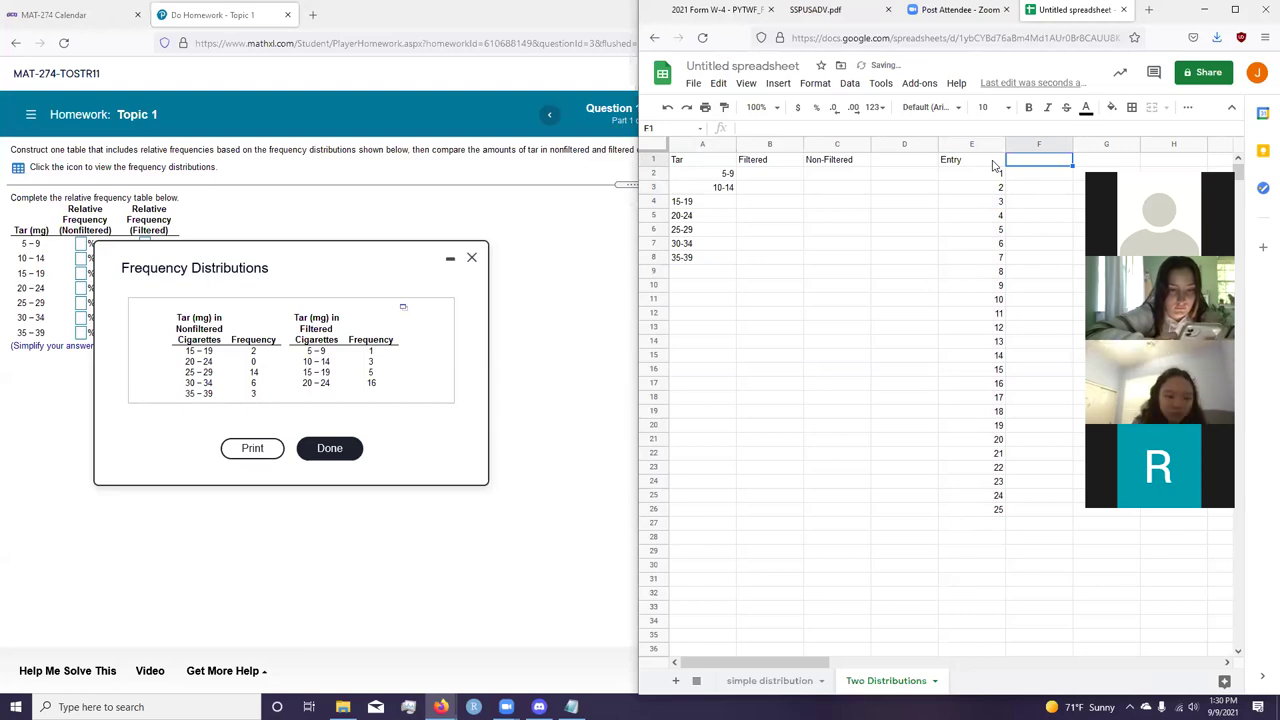
type("F")
type("Non")
key("Tab")
type("Filtere")
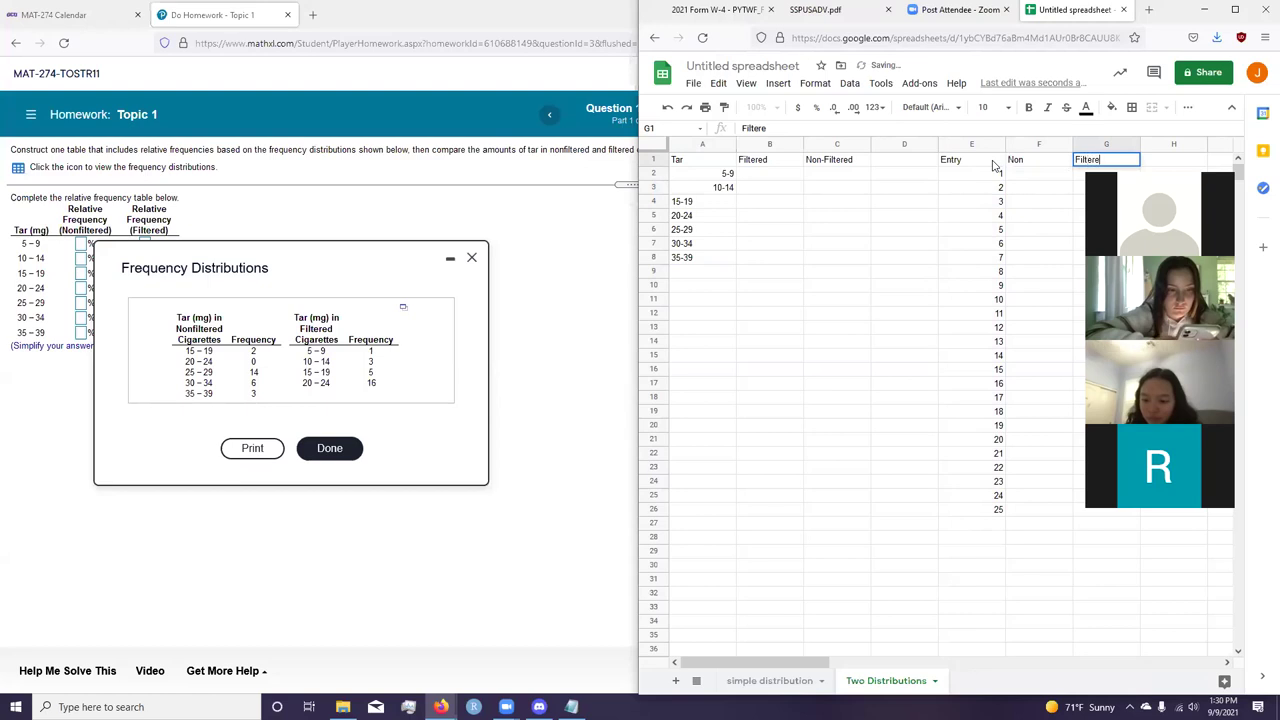
type("d")
key("Return")
Step: Enter =RANDBETWEEN(15,39) in F2 and fill it down through F26 for the Non column
key("Tab")
type("=ranb")
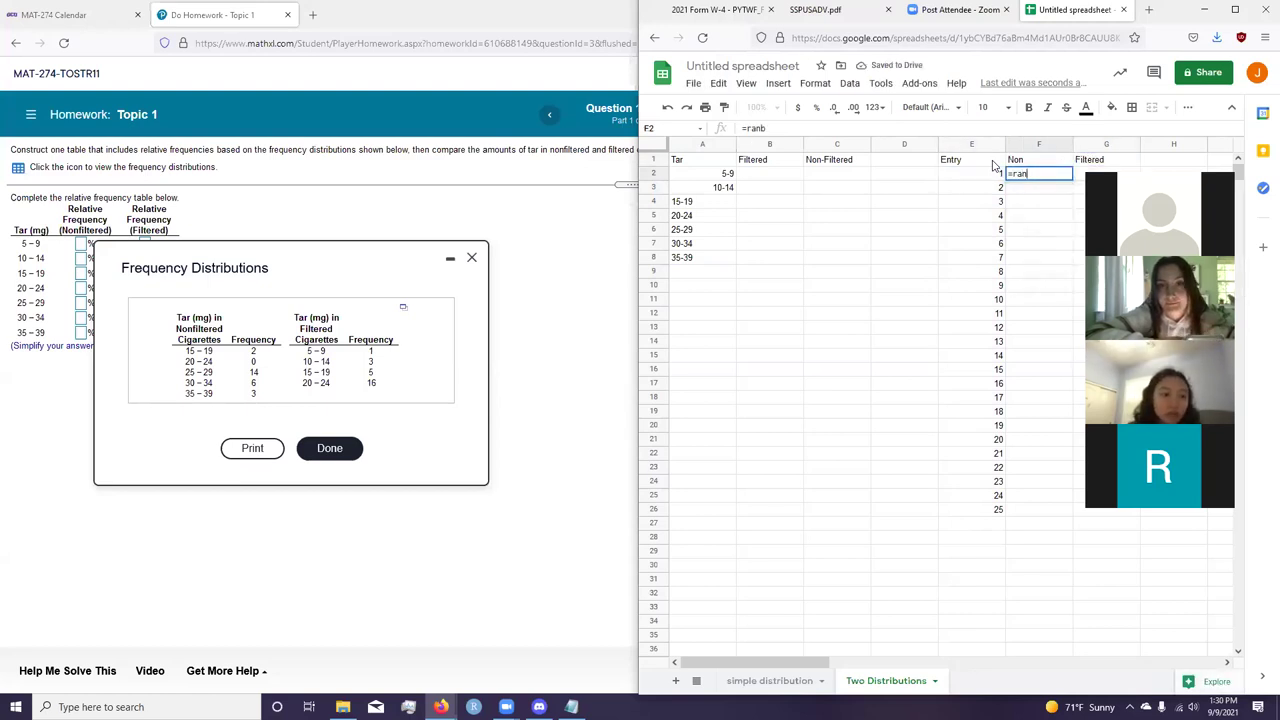
key("Down")
key("Down")
key("Down")
key("Down")
key("Down")
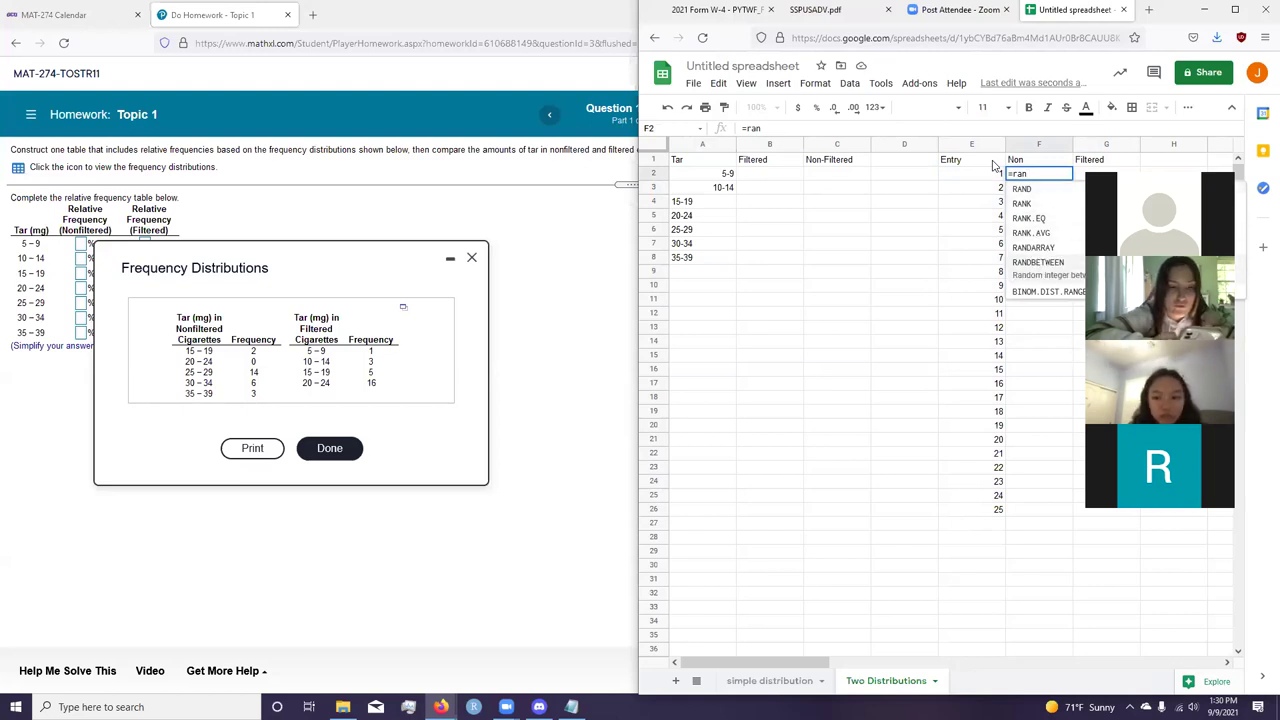
key("Tab")
type("15,")
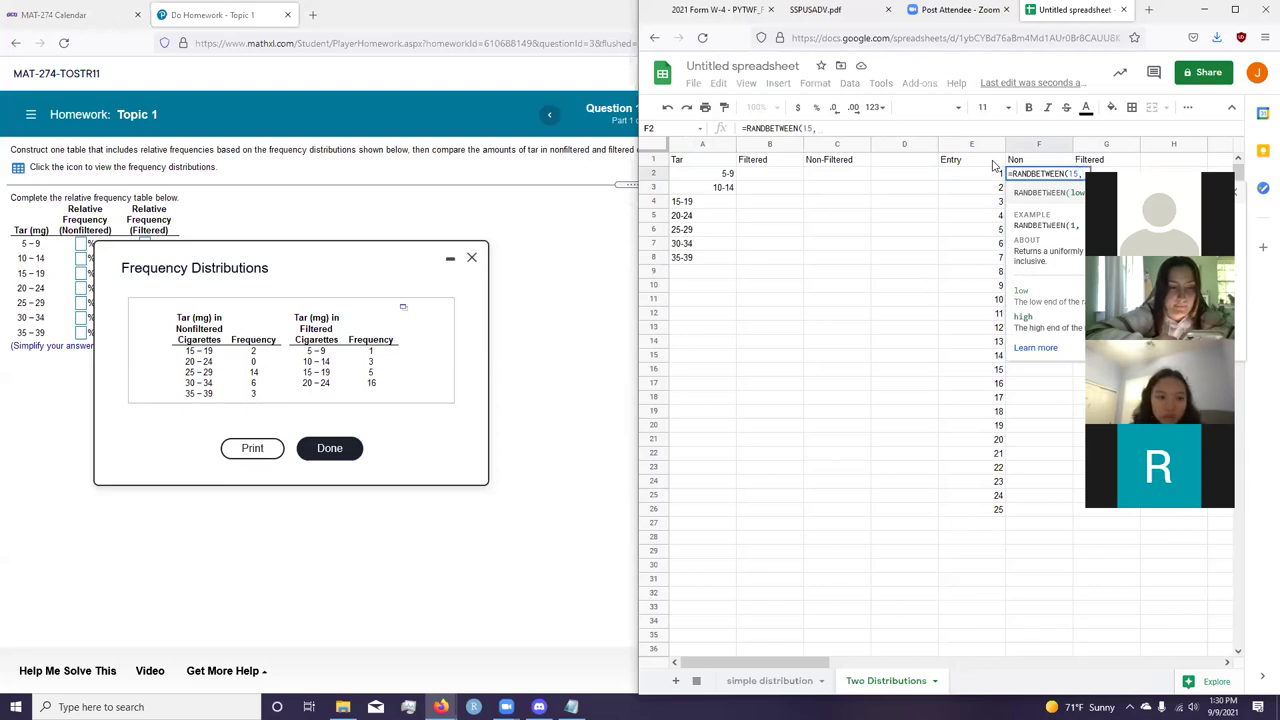
type("39")
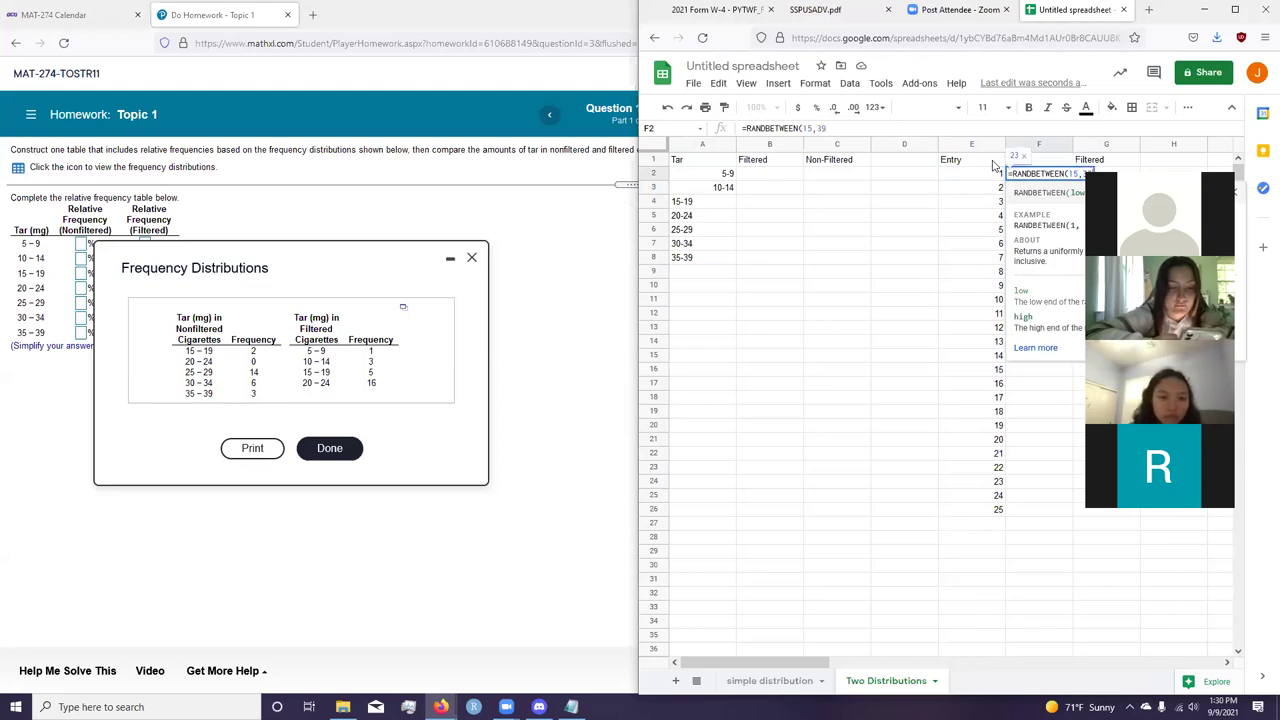
key("Return")
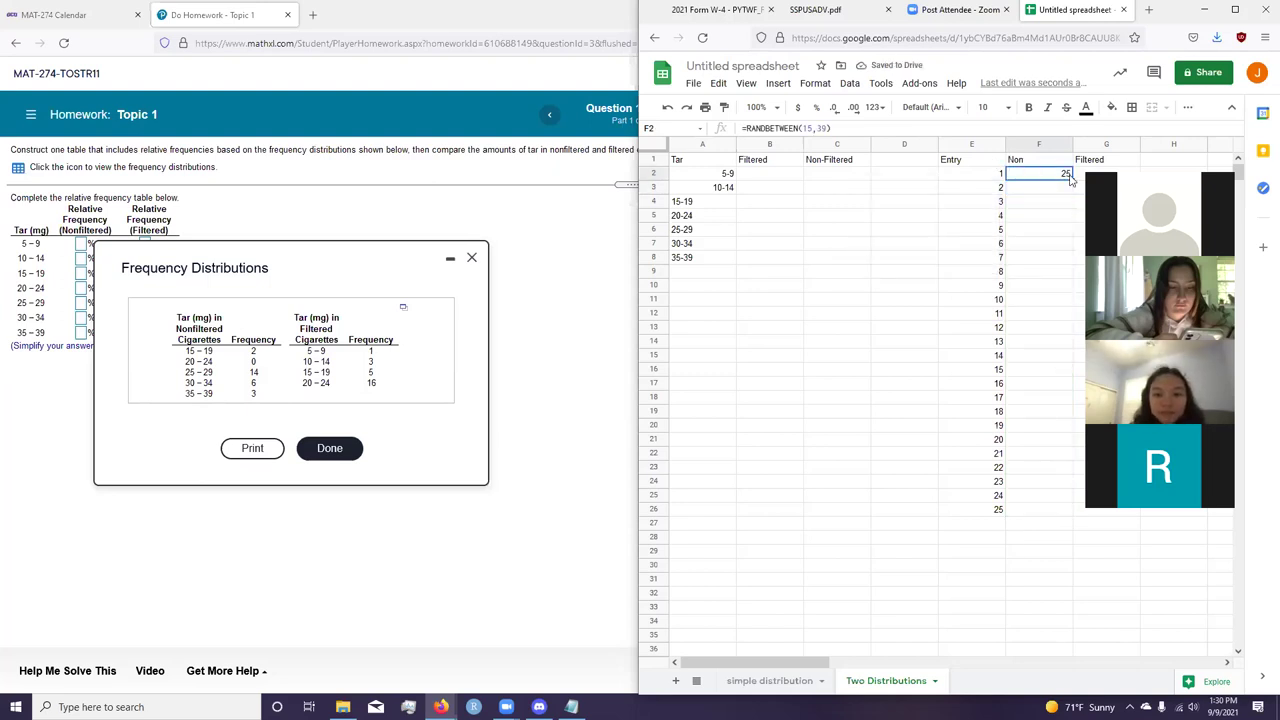
double_click(1072, 180)
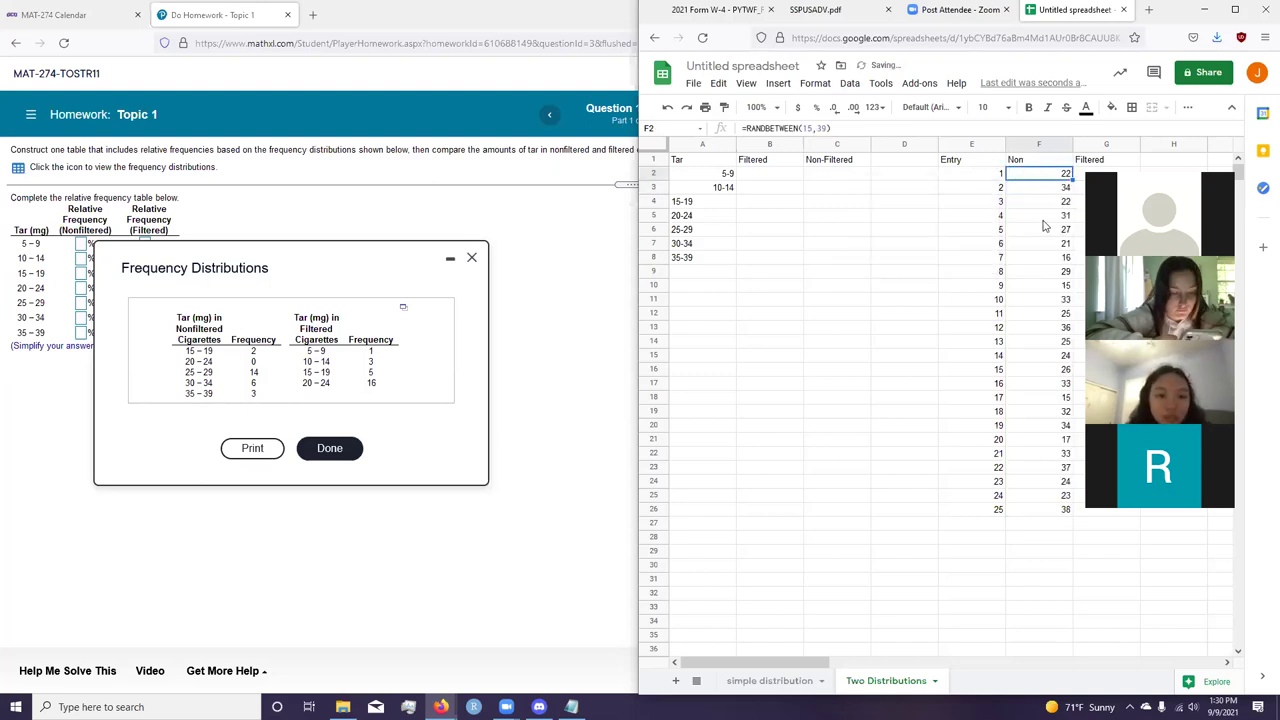
Step: Replace the random formulas in F2:F26 with their values only
key("ctrl+shift+Down")
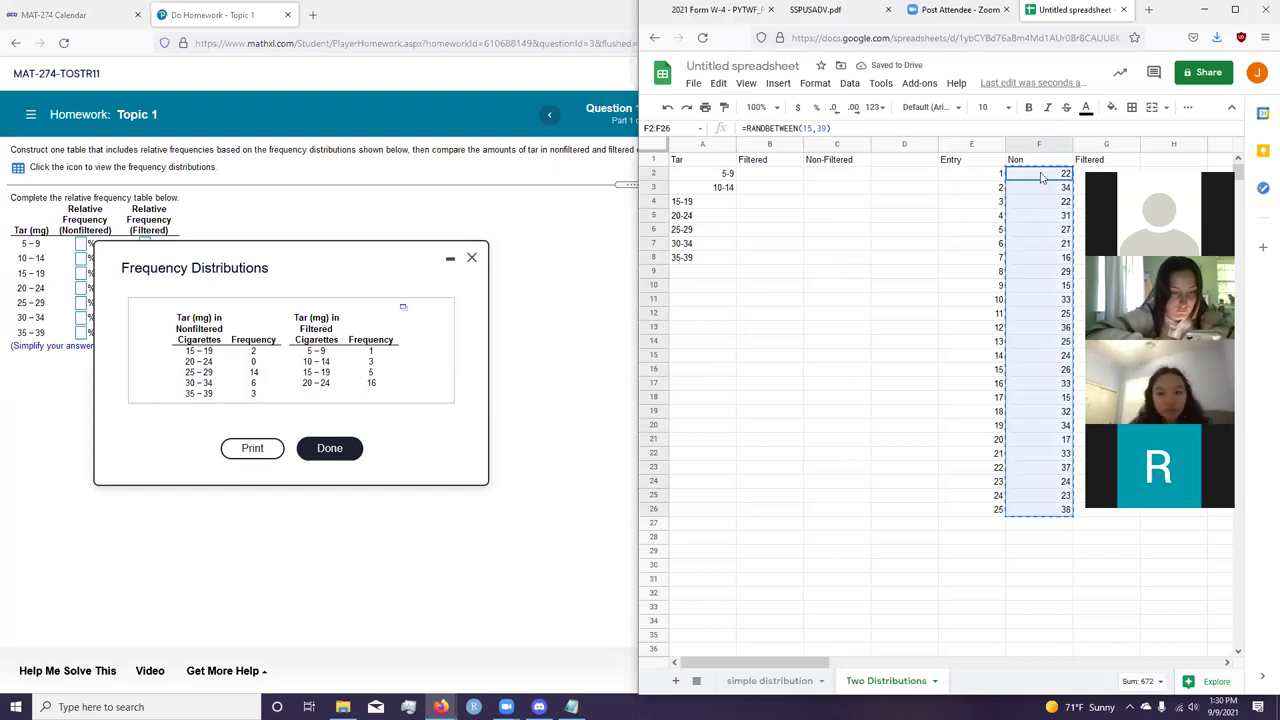
right_click(1040, 177)
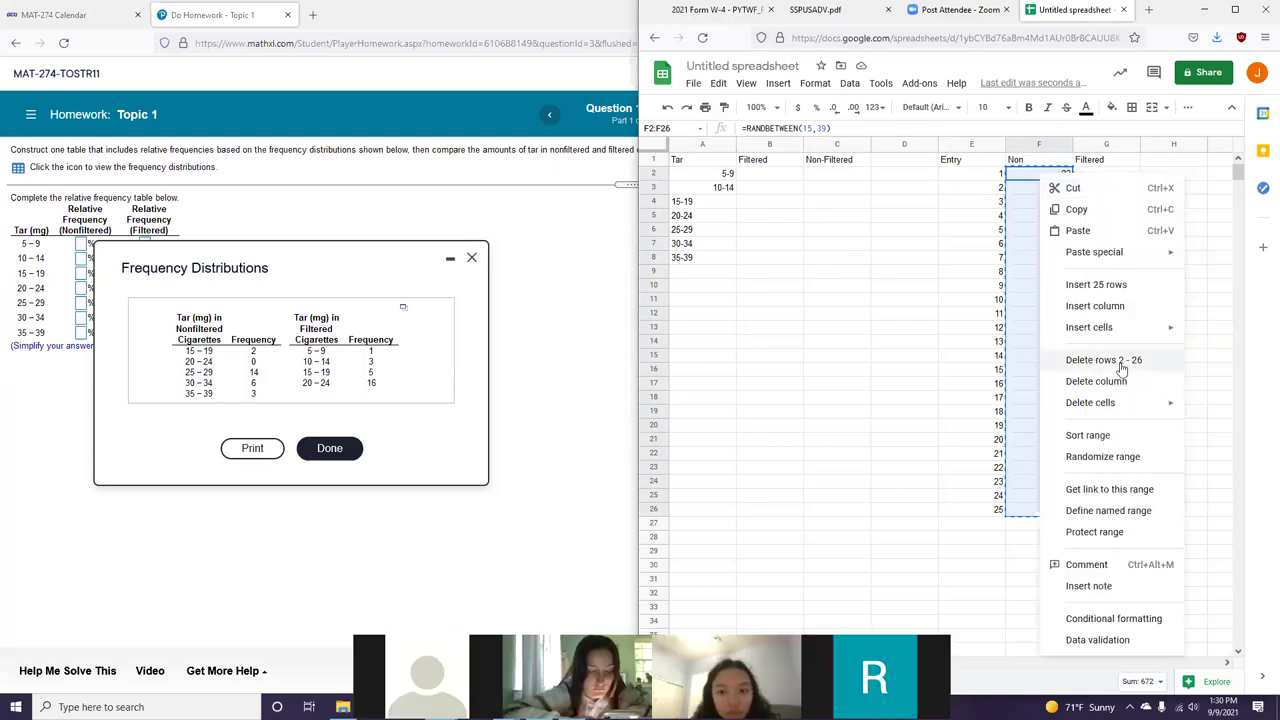
mouse_move(1116, 254)
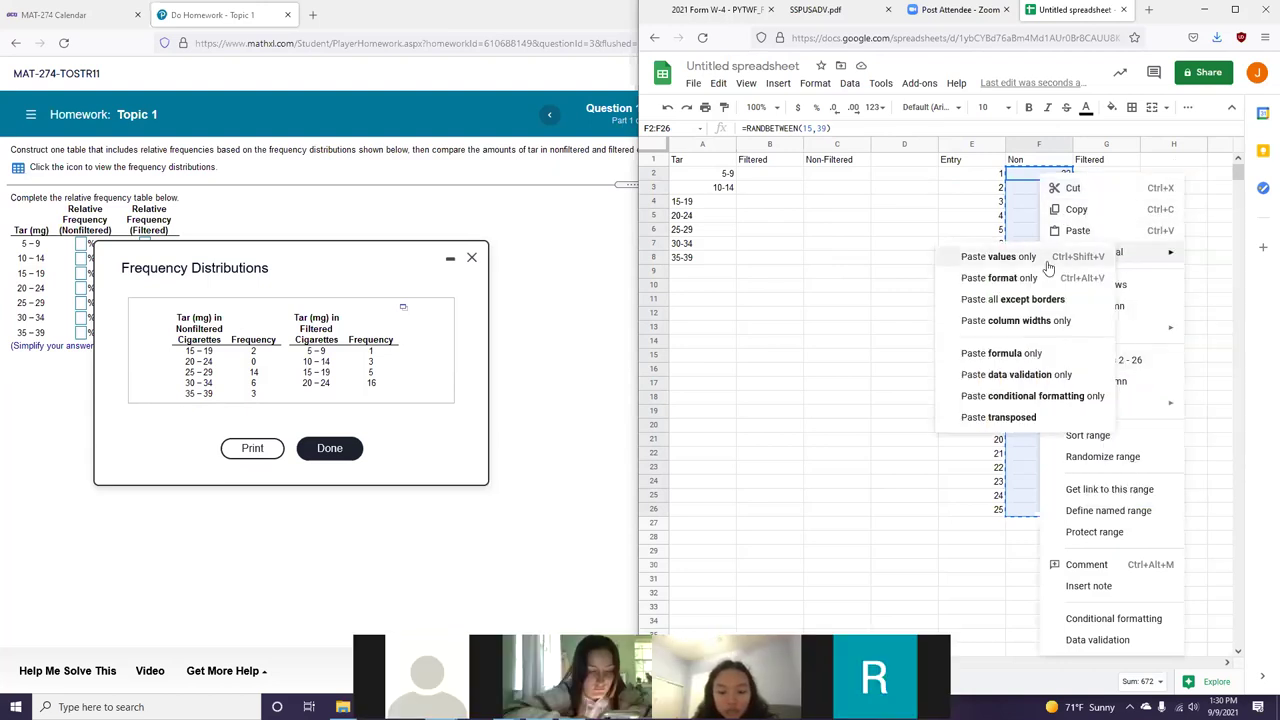
left_click(1000, 257)
Step: Enter =RANDBETWEEN(5,24) in G2 and fill it down through G26 for the Filtered column
key("Right")
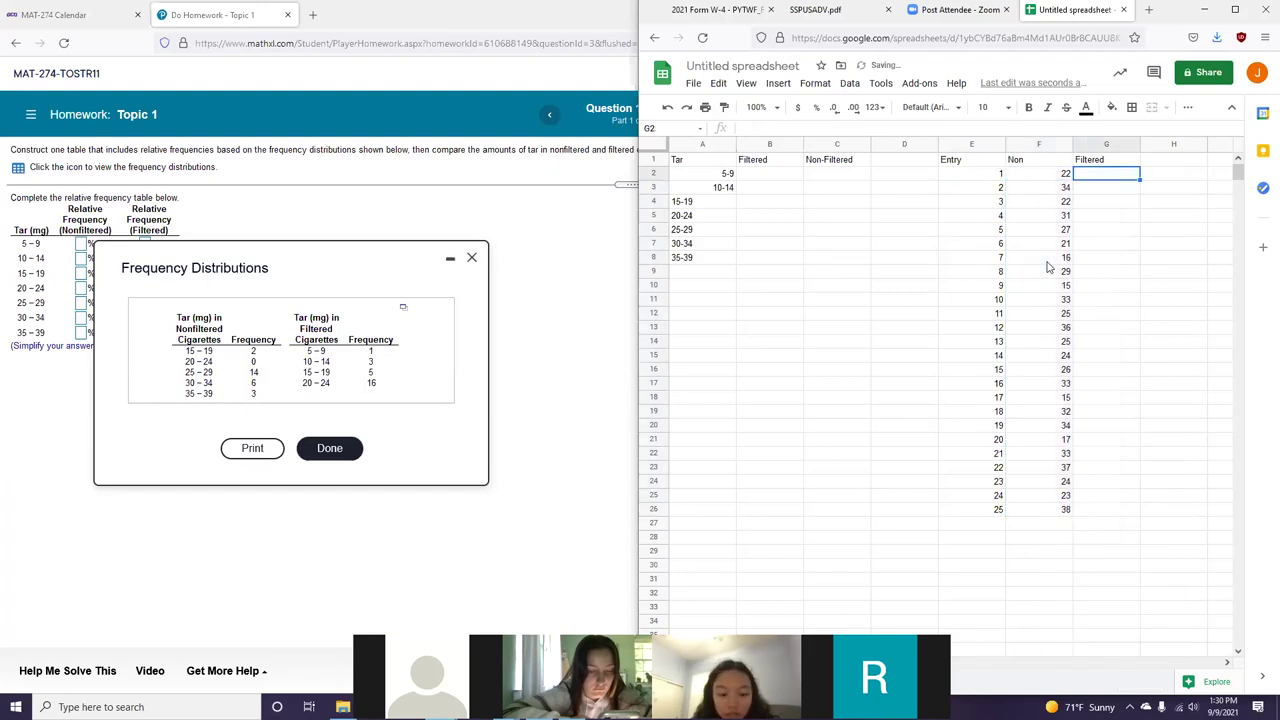
type("=")
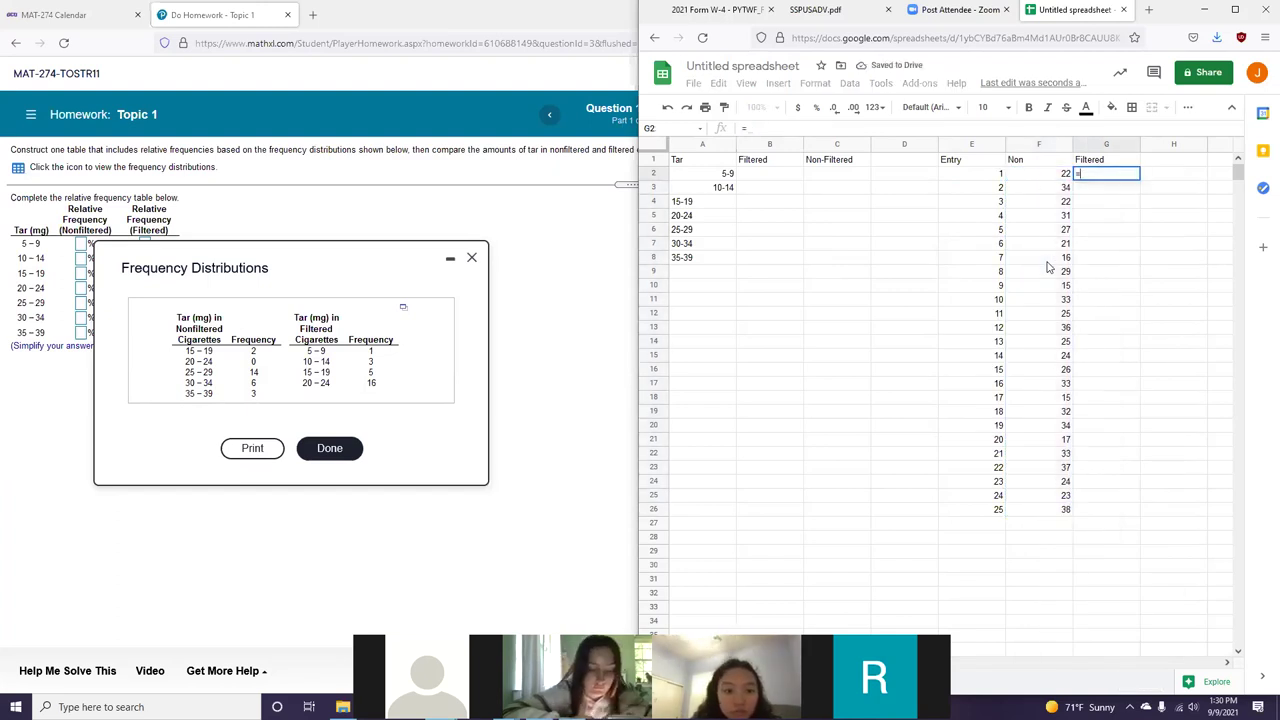
type("randb")
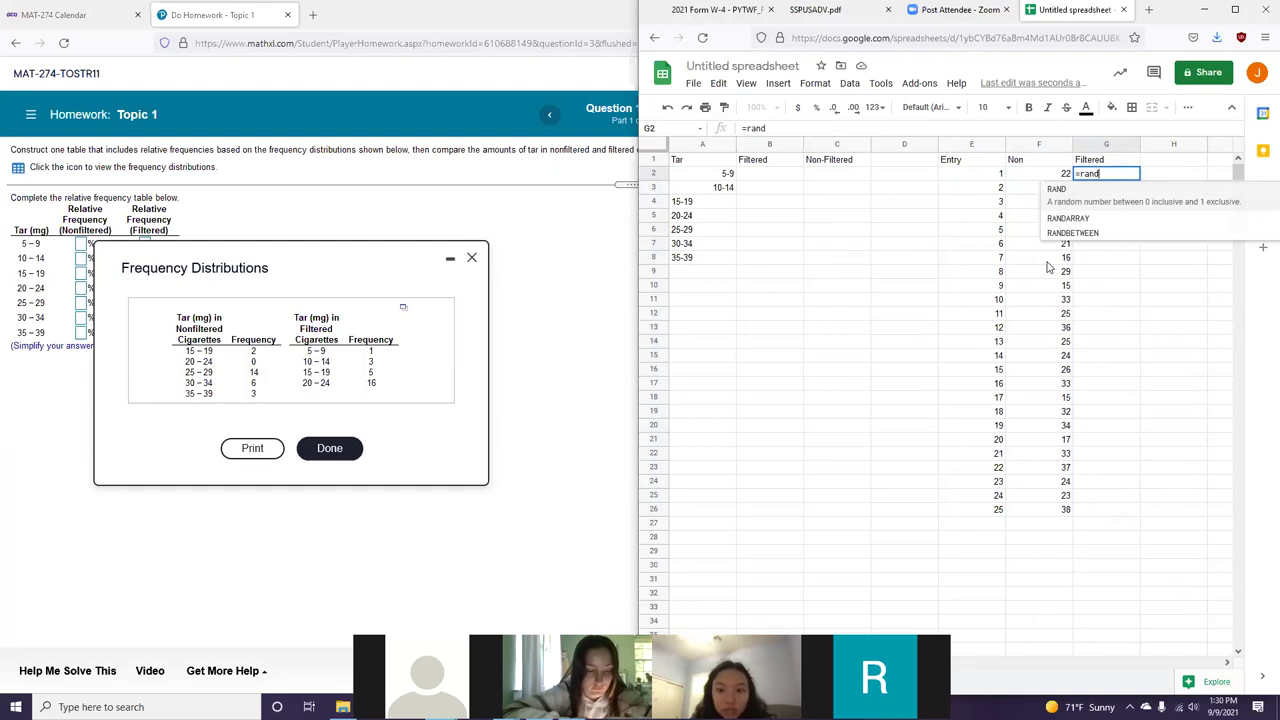
key("Tab")
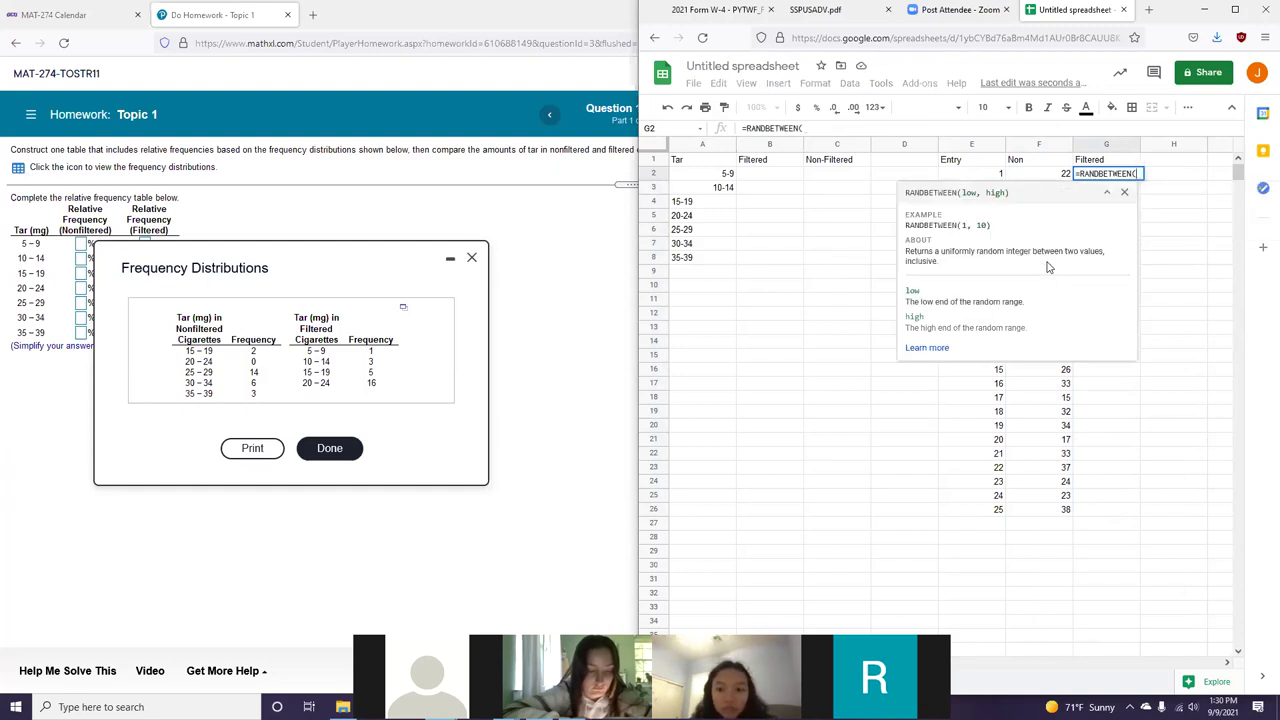
type("5,")
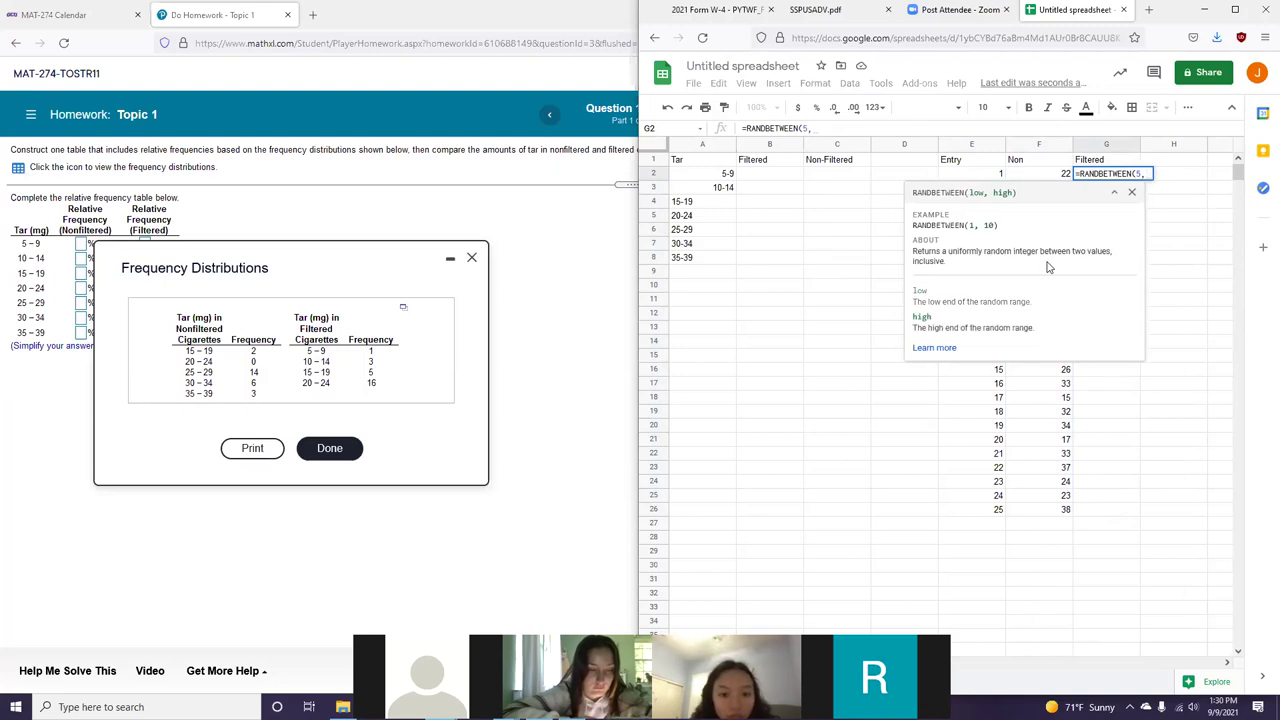
type("24")
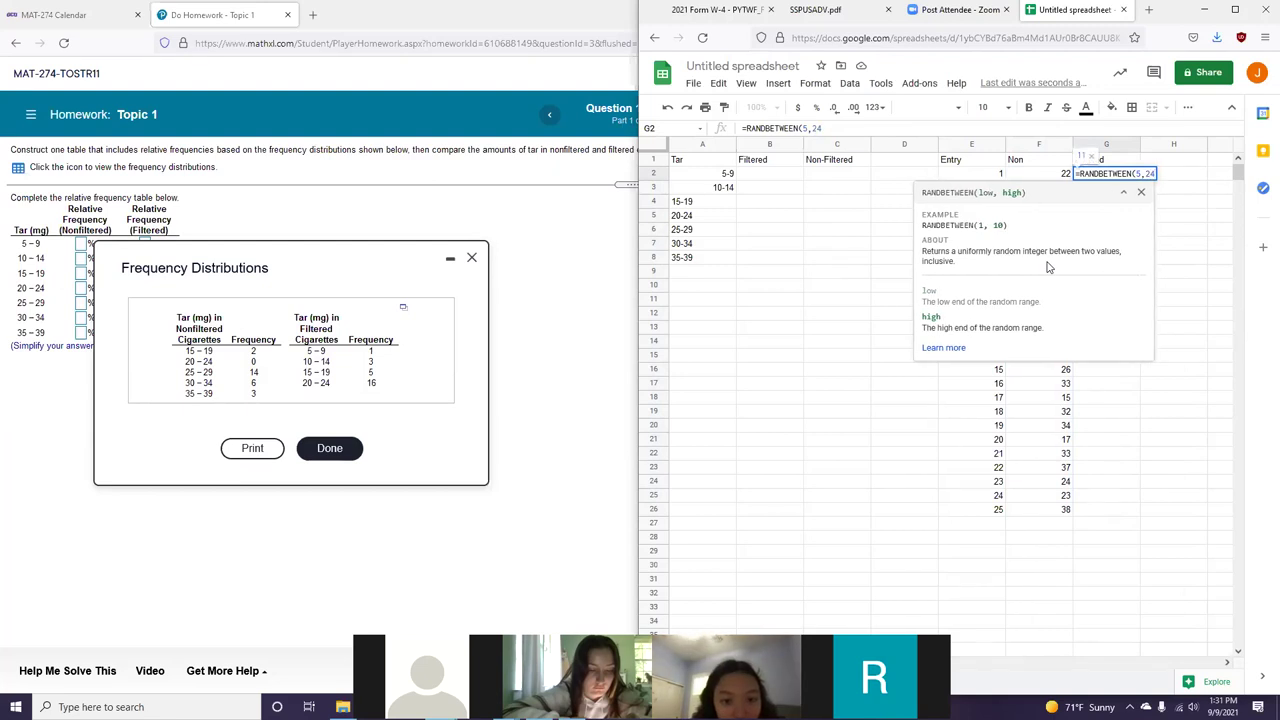
key("ctrl+Return")
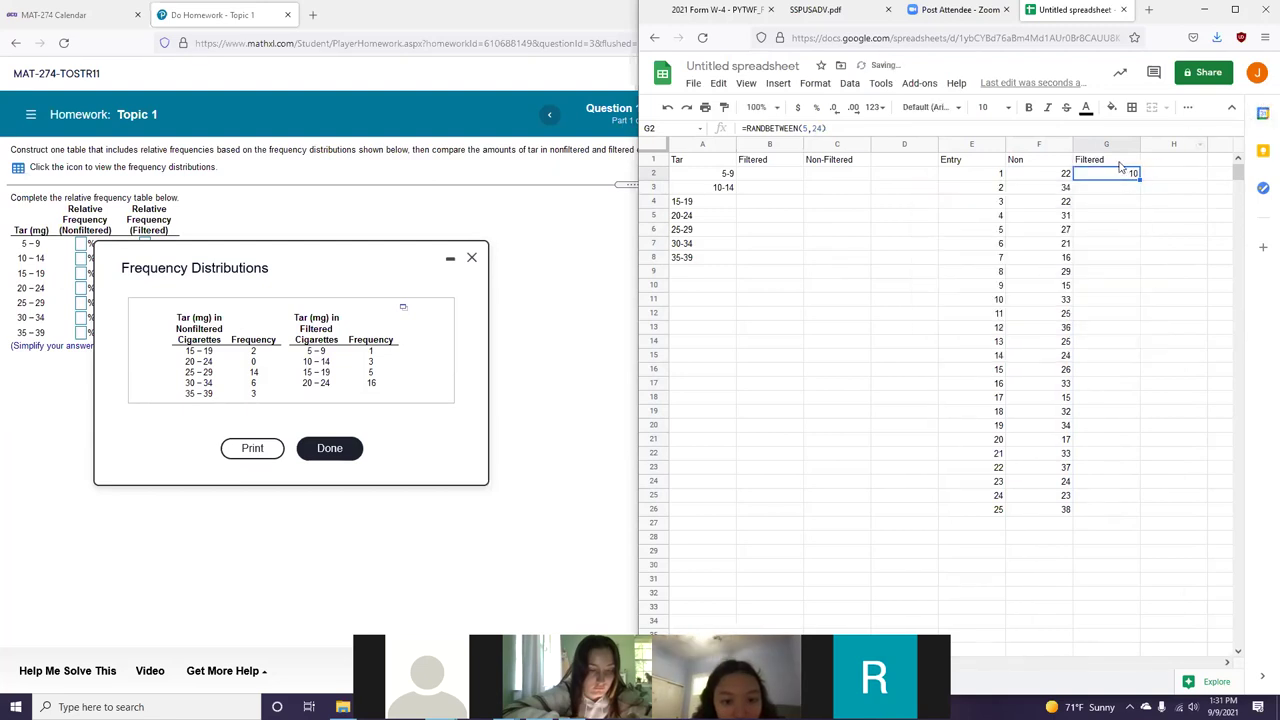
double_click(1139, 179)
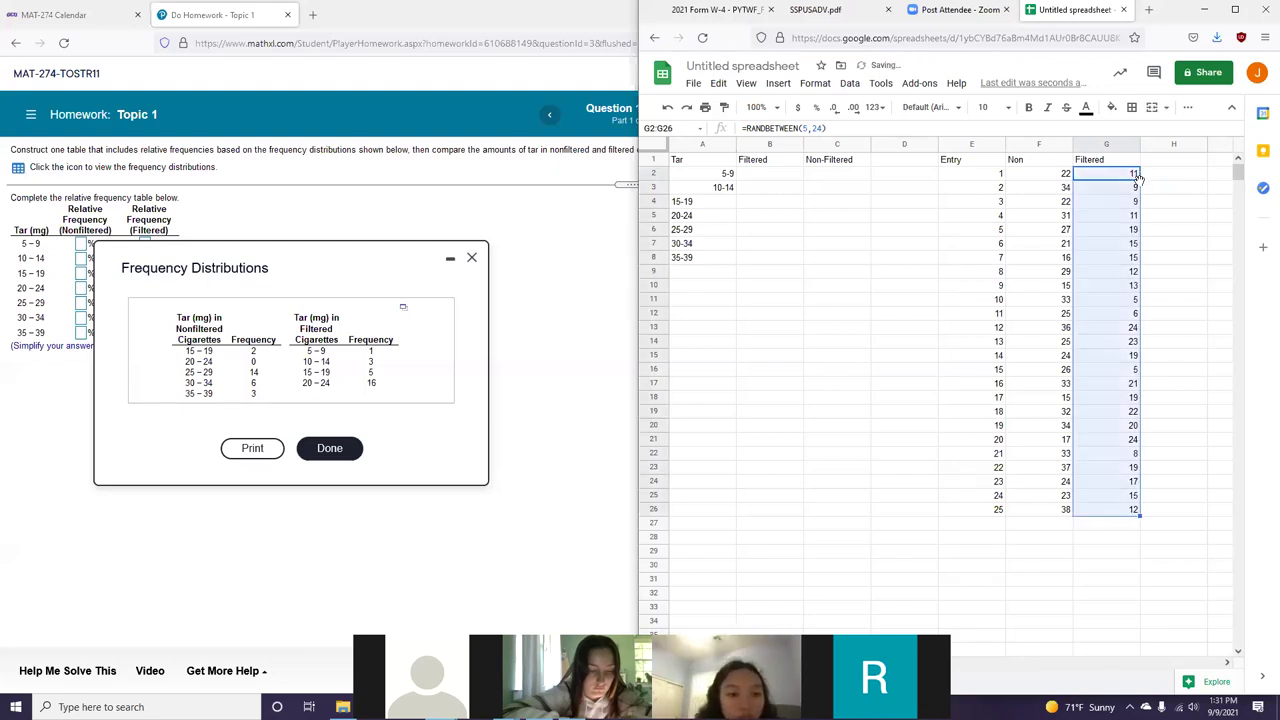
Step: Replace the random formulas in G2:G26 with their values only
key("ctrl+c")
right_click(1110, 175)
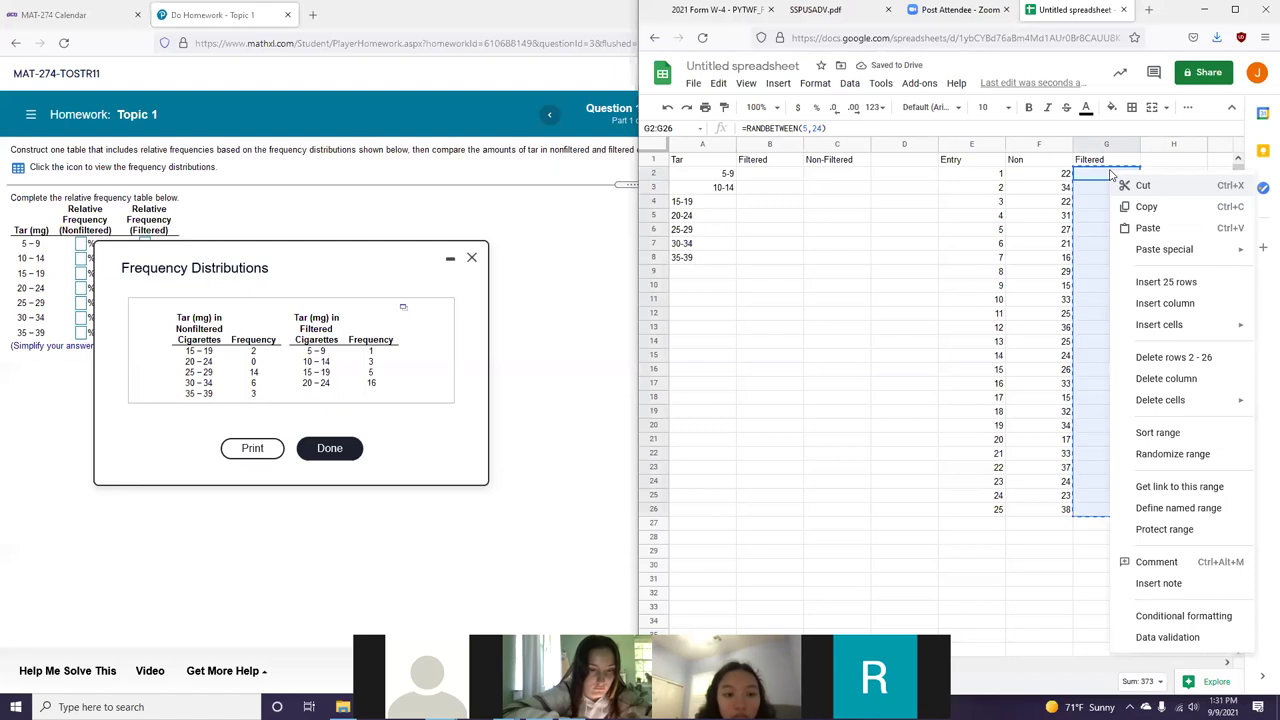
left_click(1124, 229)
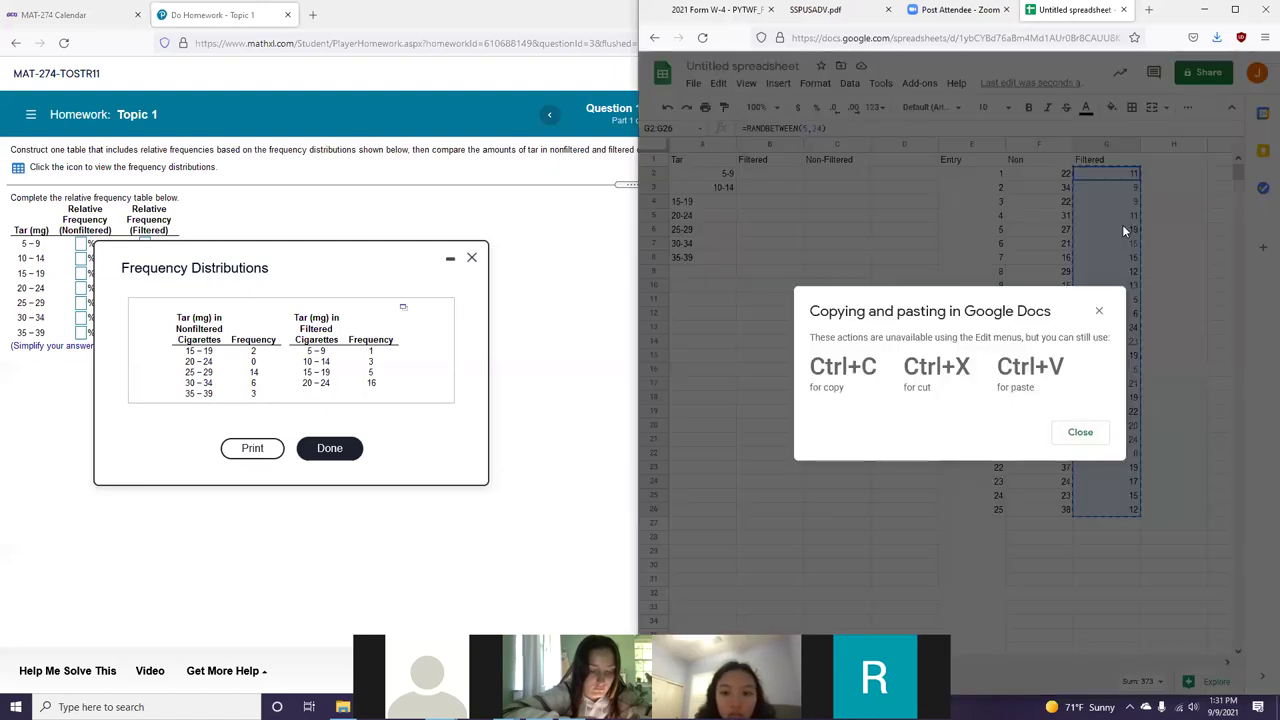
key("Escape")
right_click(1106, 176)
mouse_move(1150, 249)
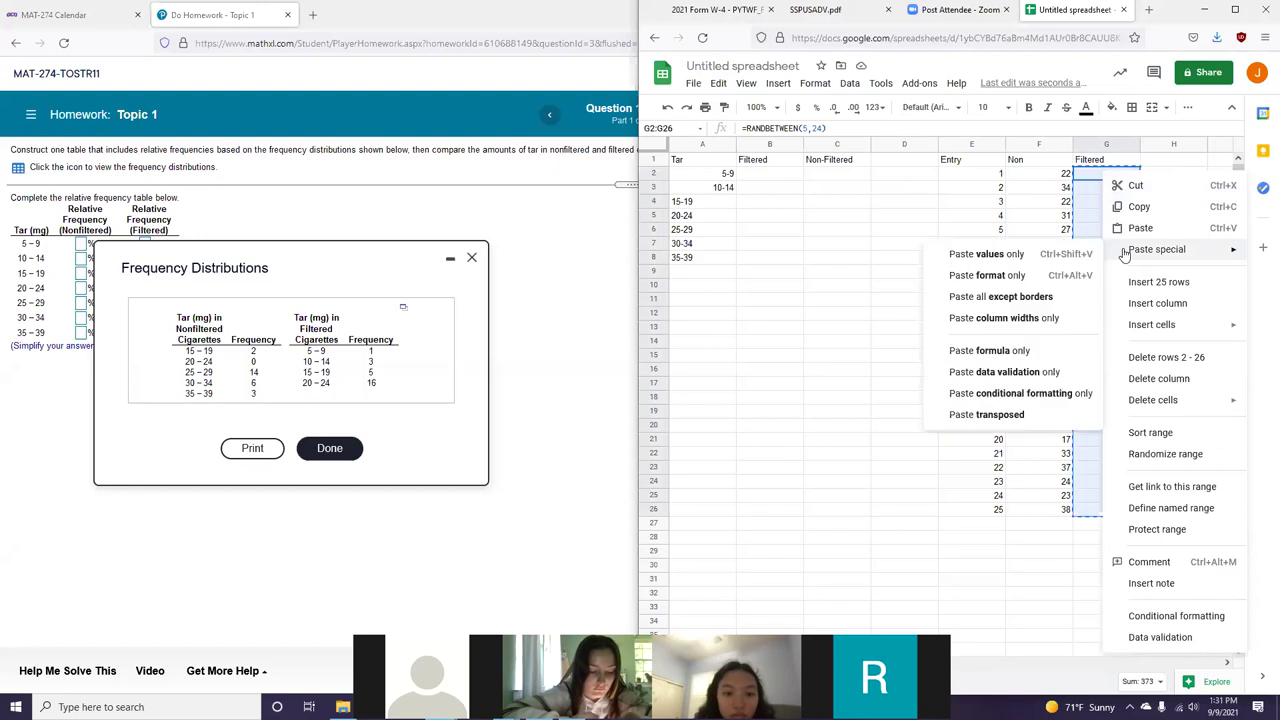
left_click(1015, 256)
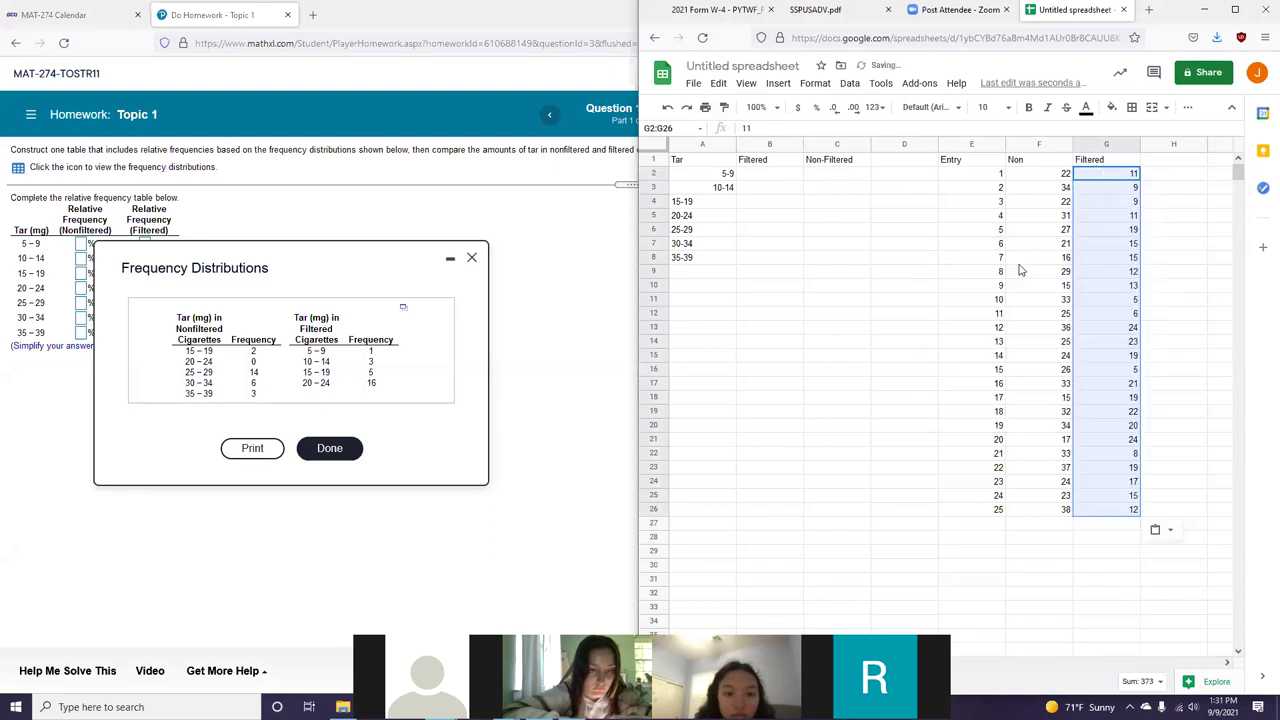
Step: Sort the Non column values in F2:F26 in ascending order
left_click(1021, 173)
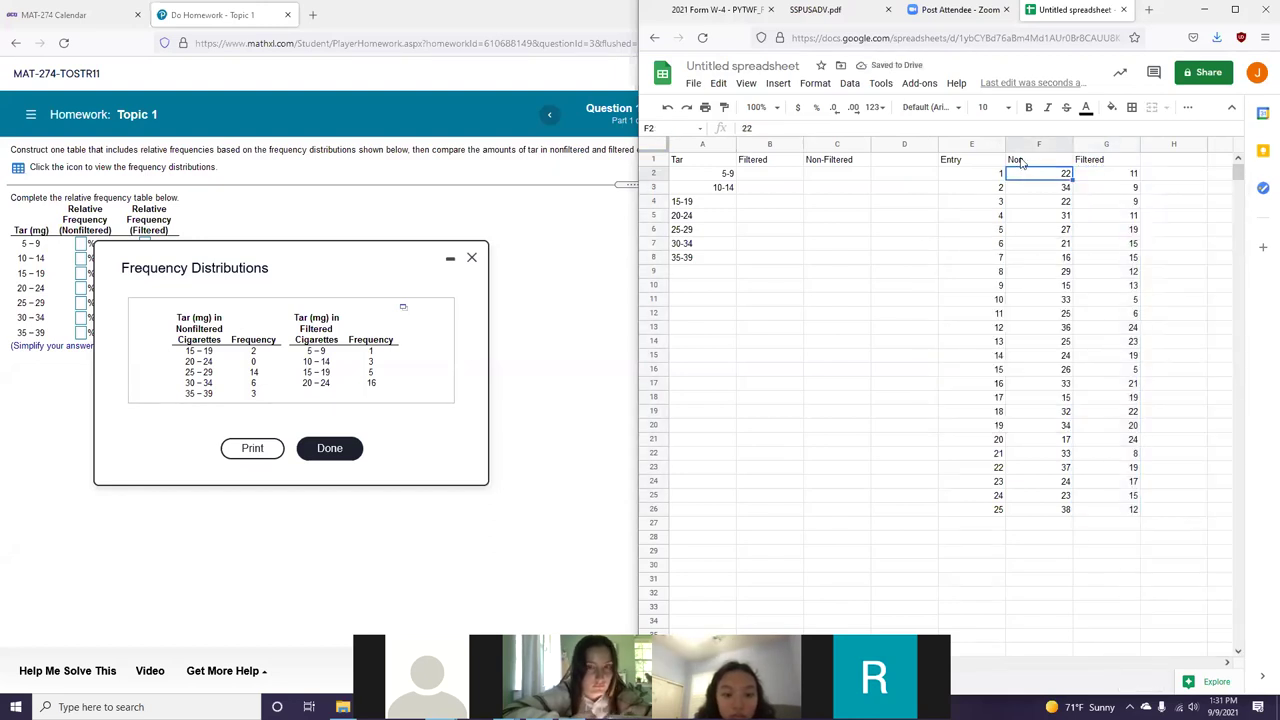
key("ctrl+shift+Down")
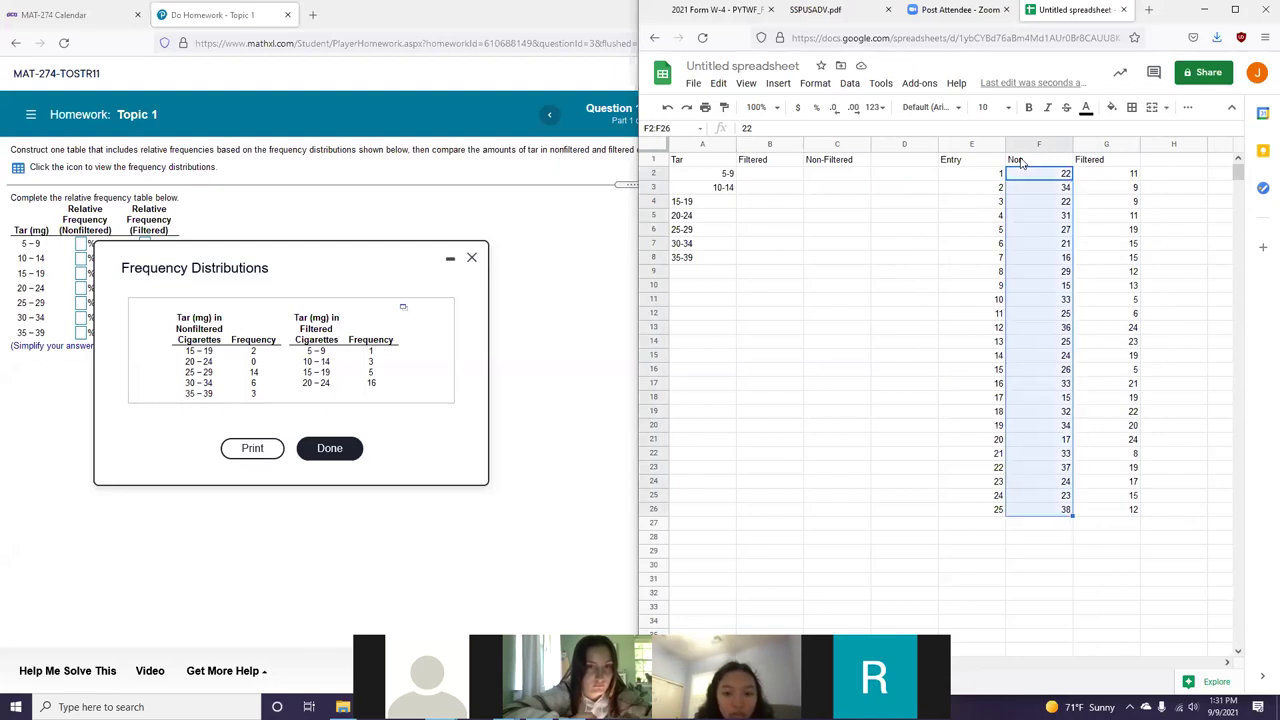
left_click(843, 86)
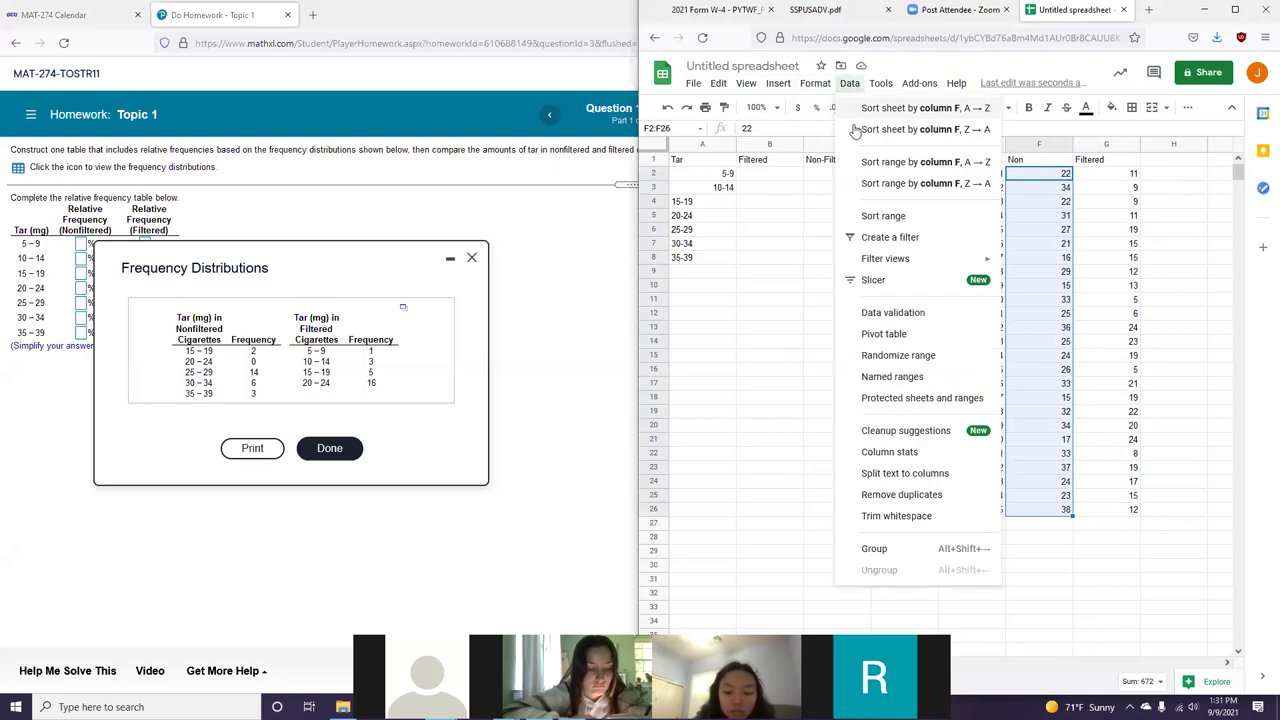
left_click(880, 216)
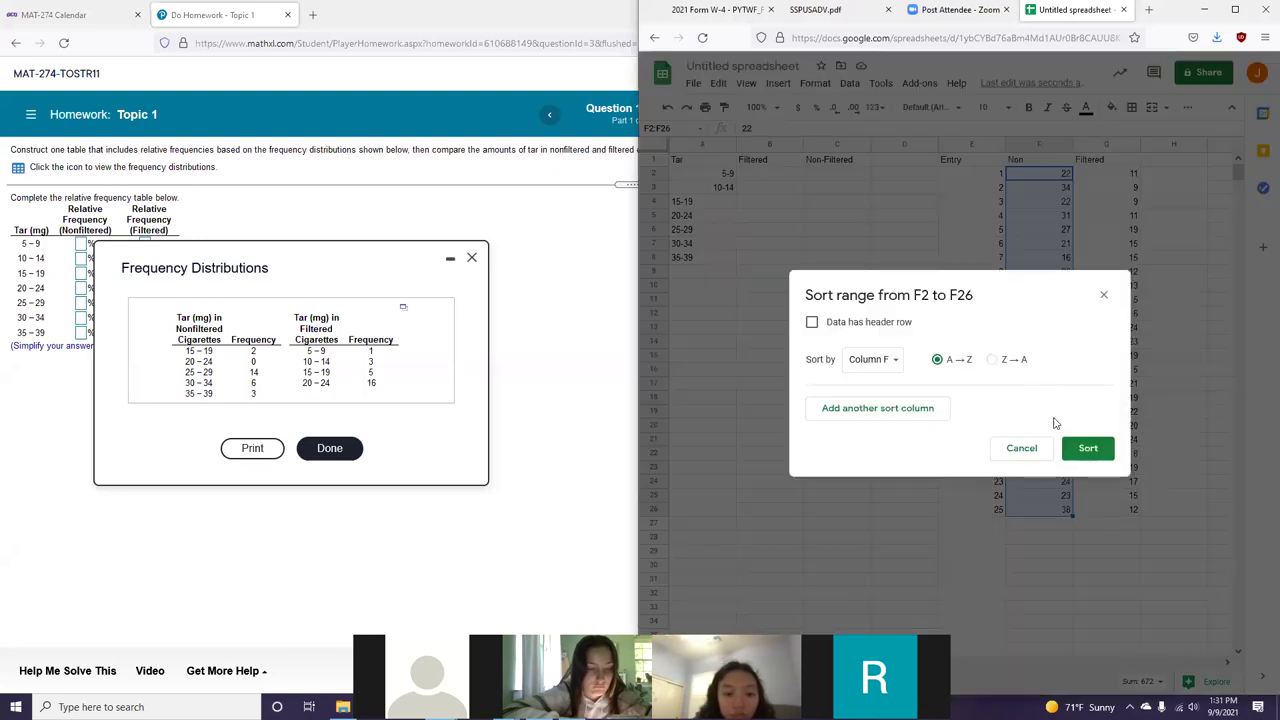
left_click(1086, 448)
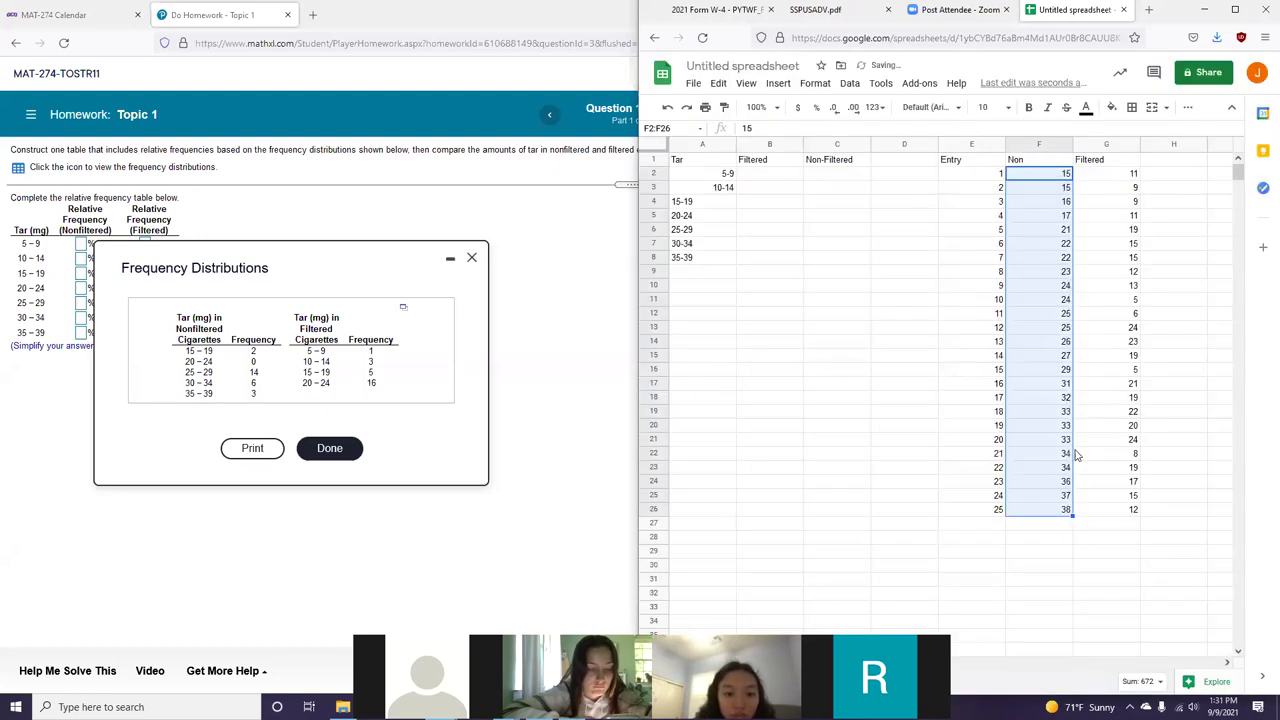
Step: Sort the Filtered column values in G2:G26 in ascending order
left_click(1108, 178)
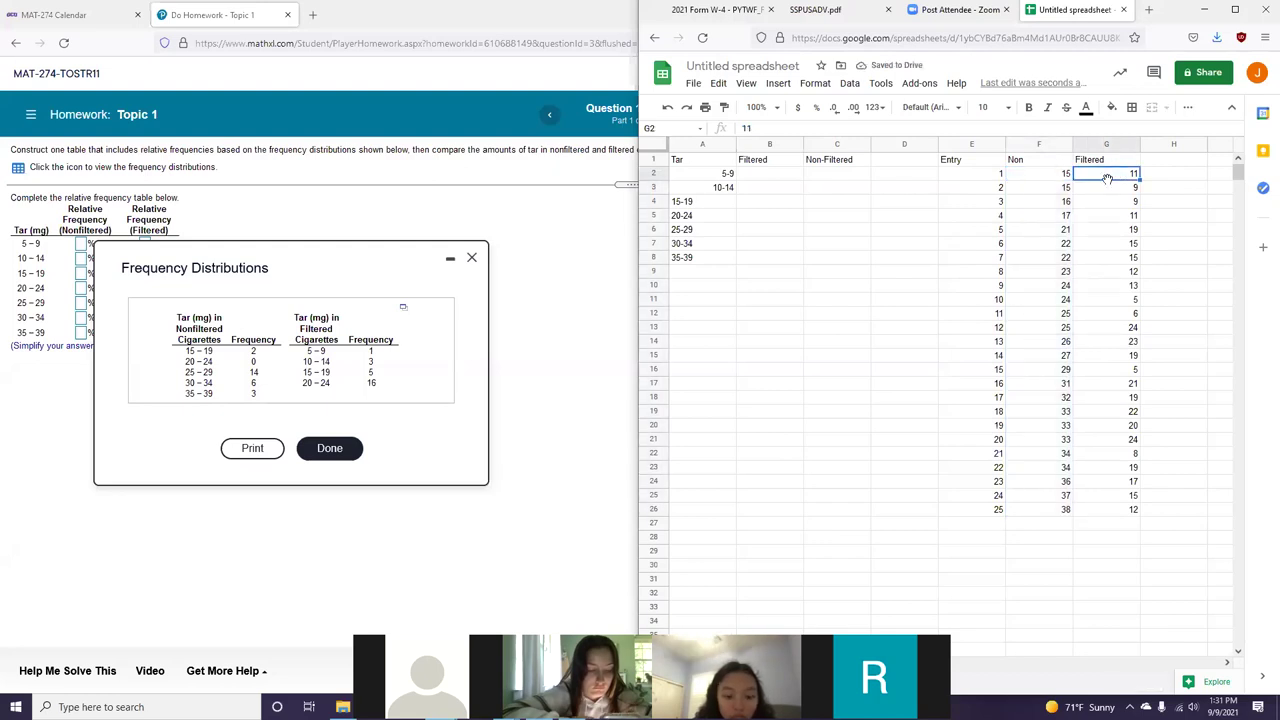
key("ctrl+shift+Down")
left_click(849, 83)
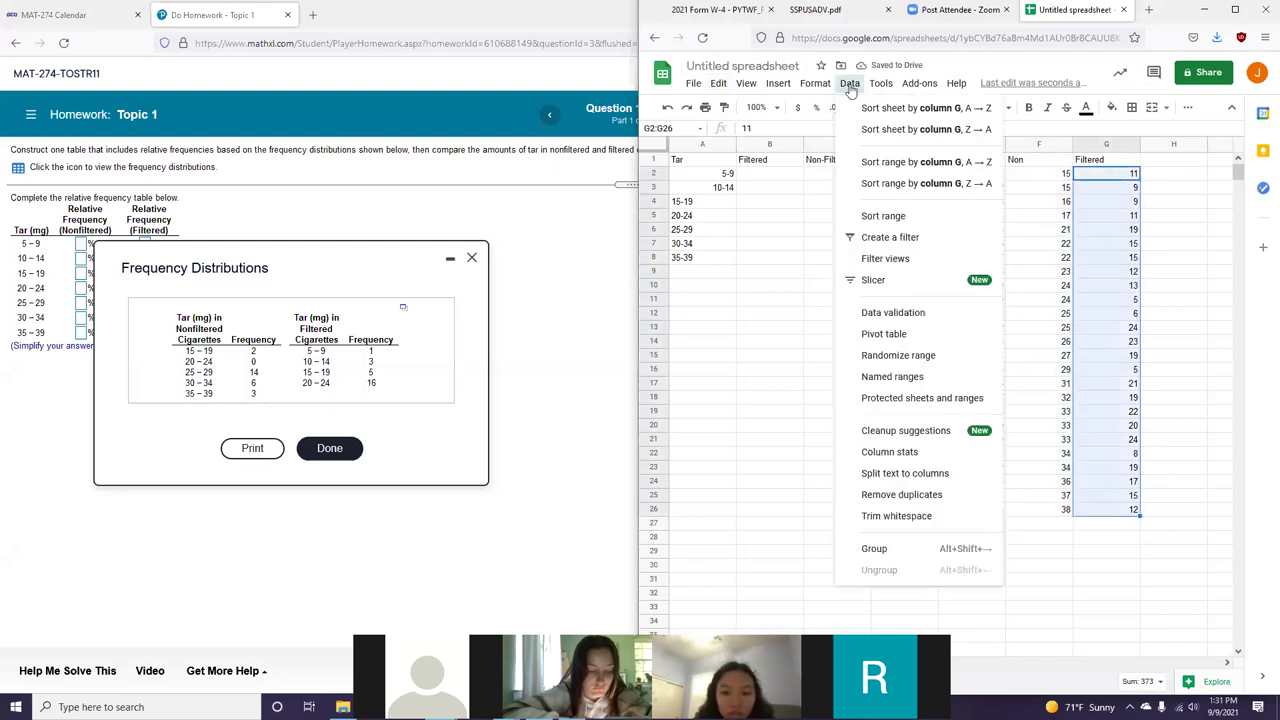
left_click(898, 163)
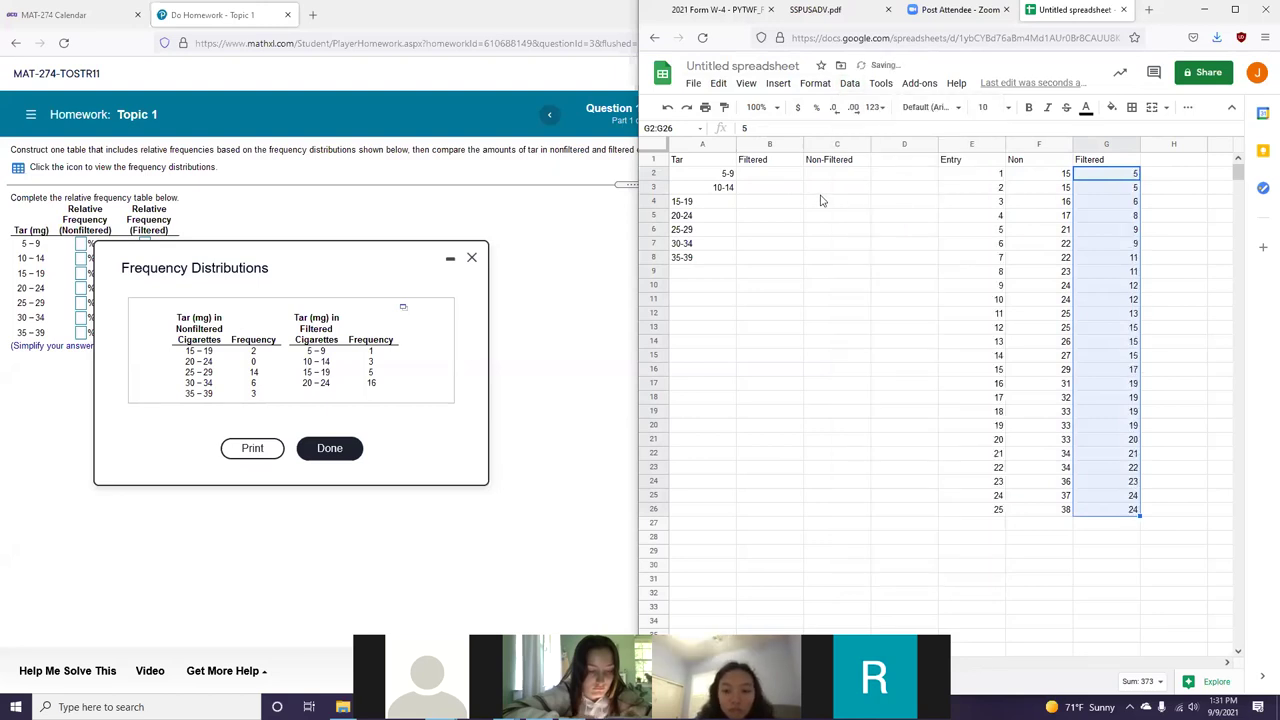
Step: Count Filtered data values G2:G5 for the 5-9 class and enter 4 in C2
left_click(797, 176)
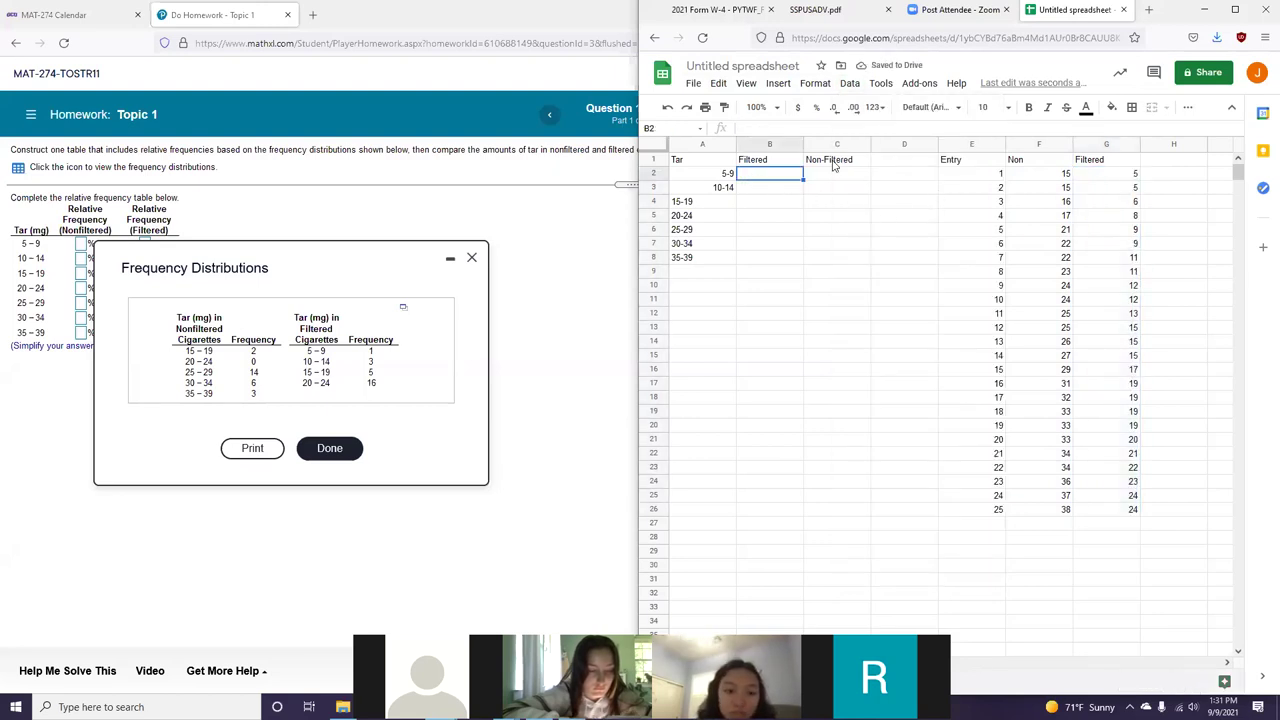
left_click(833, 165)
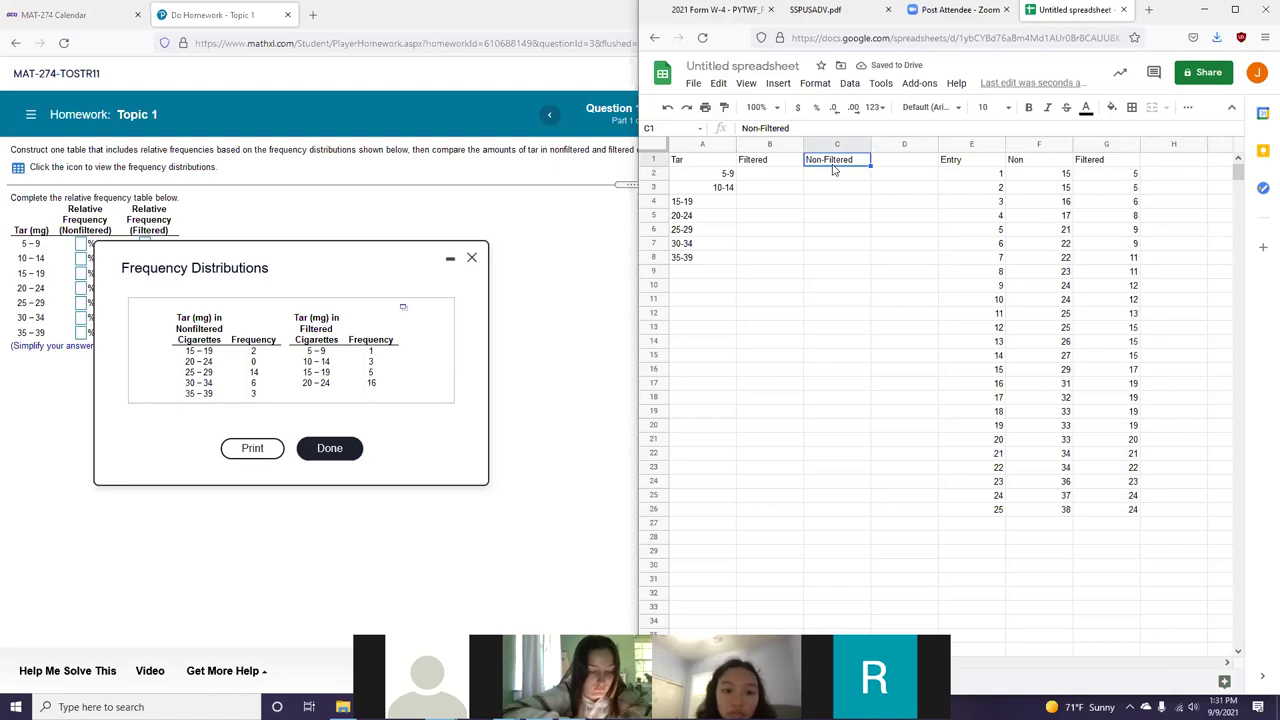
left_click(833, 172)
left_click_drag(1113, 173, 1113, 215)
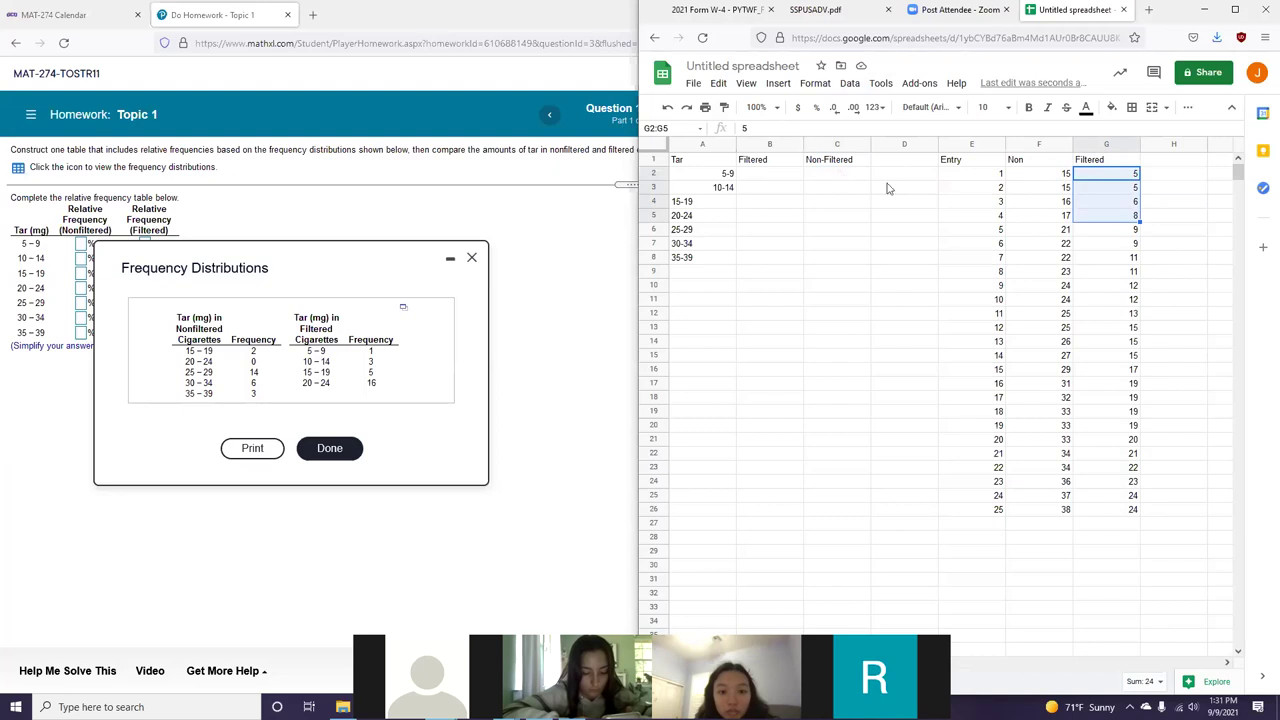
left_click(837, 173)
type("4")
key("Return")
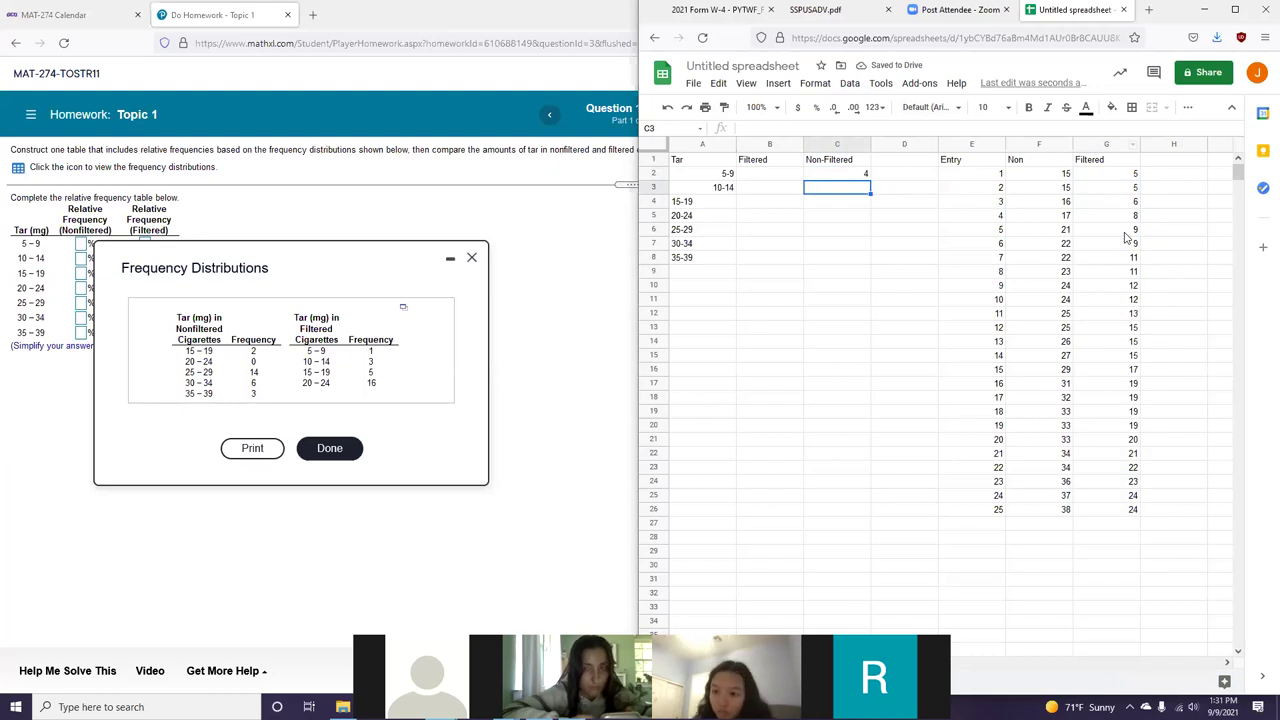
Step: Include the two 9s in the 5-9 class count by setting C2 to 6
left_click_drag(1125, 229, 1128, 245)
left_click(838, 188)
left_click(825, 176)
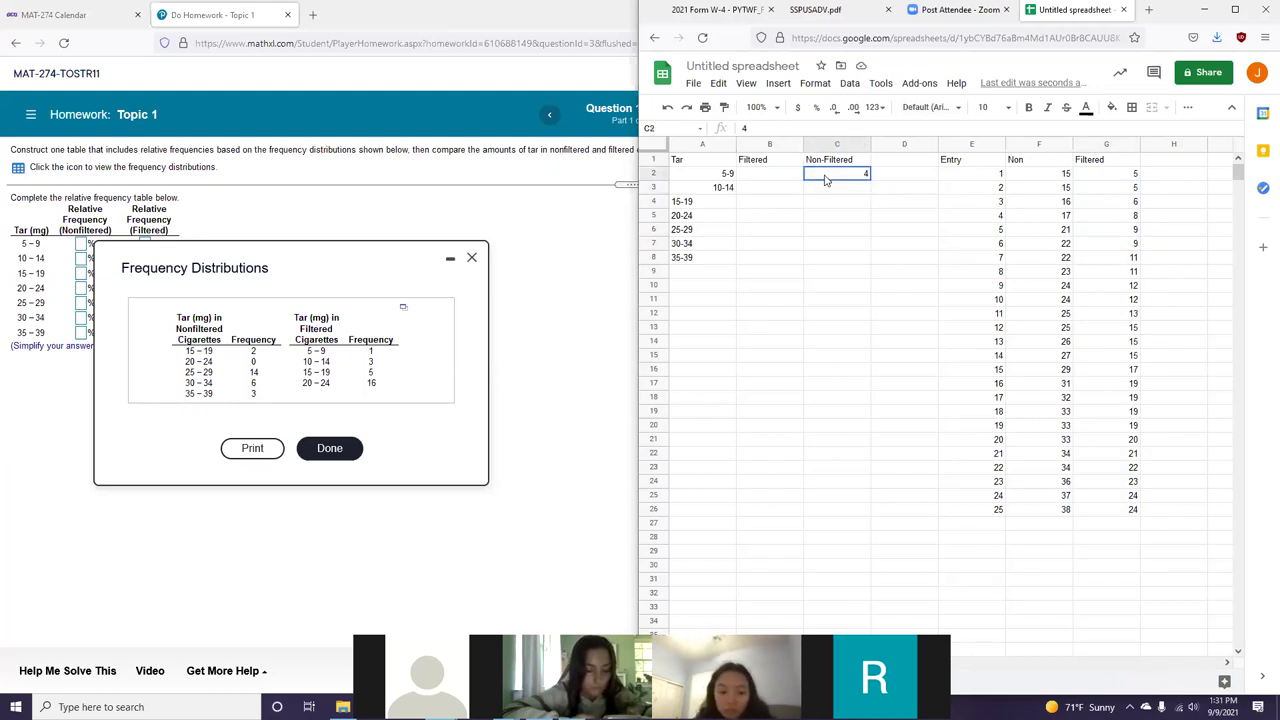
type("6")
key("Return")
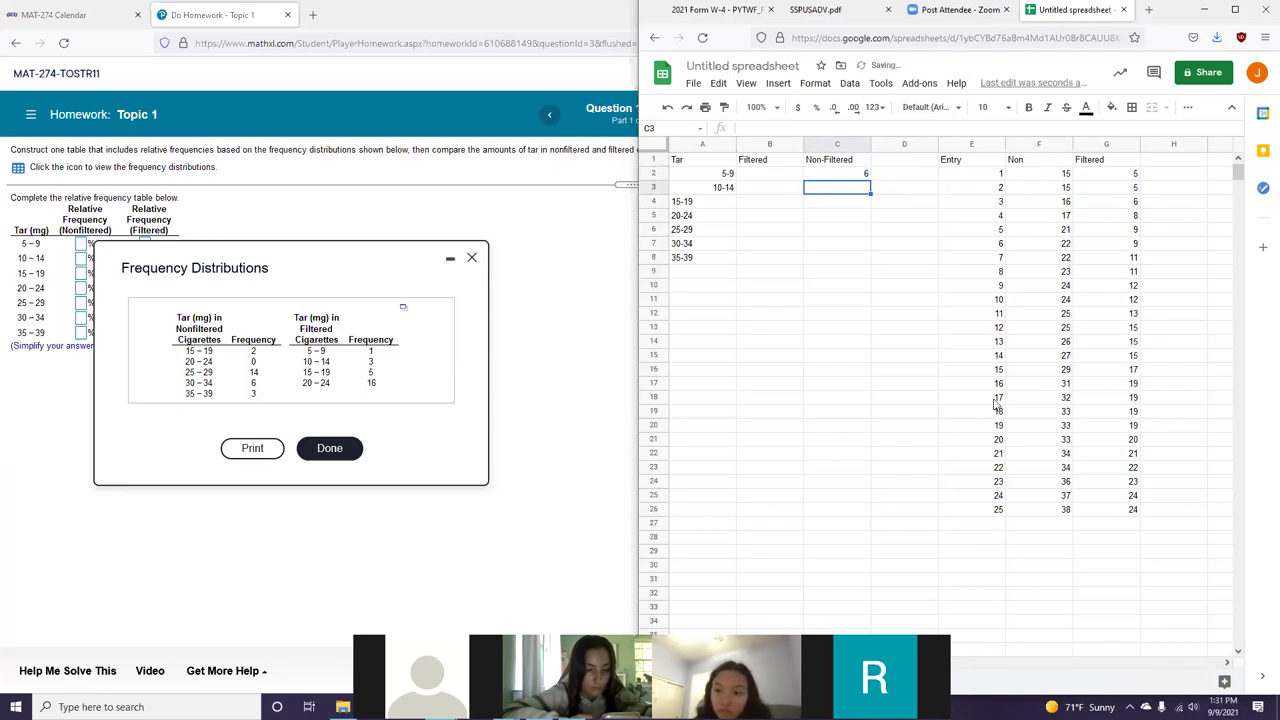
Step: Maximize the browser window and, on the simple distribution sheet, set the second class limits to 110.3 in A4 and 110.5 in B4
left_click(1234, 11)
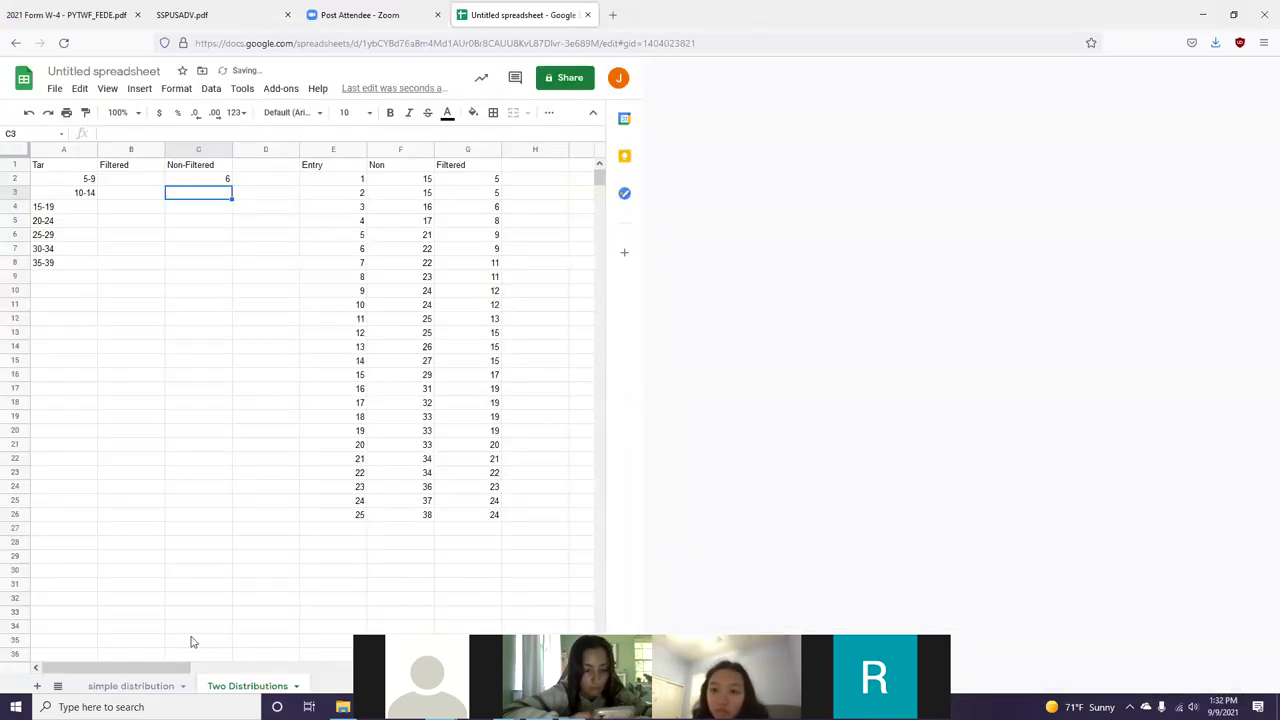
left_click(118, 680)
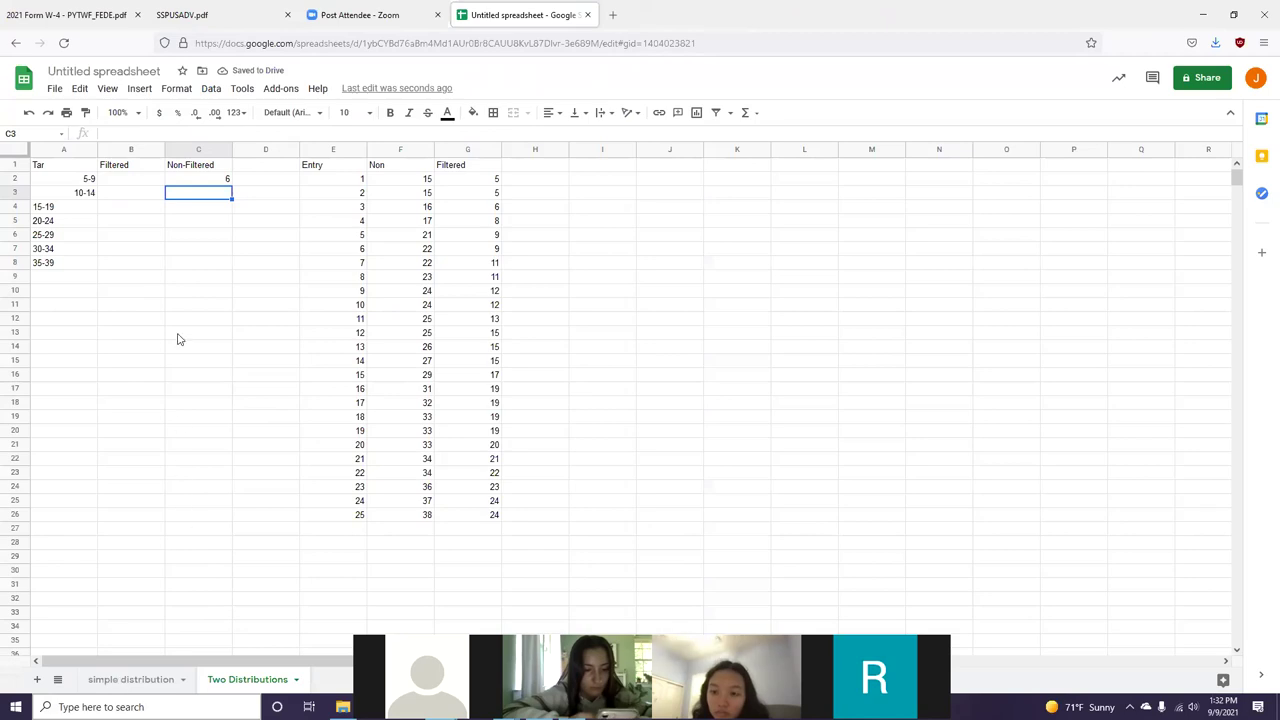
left_click(70, 210)
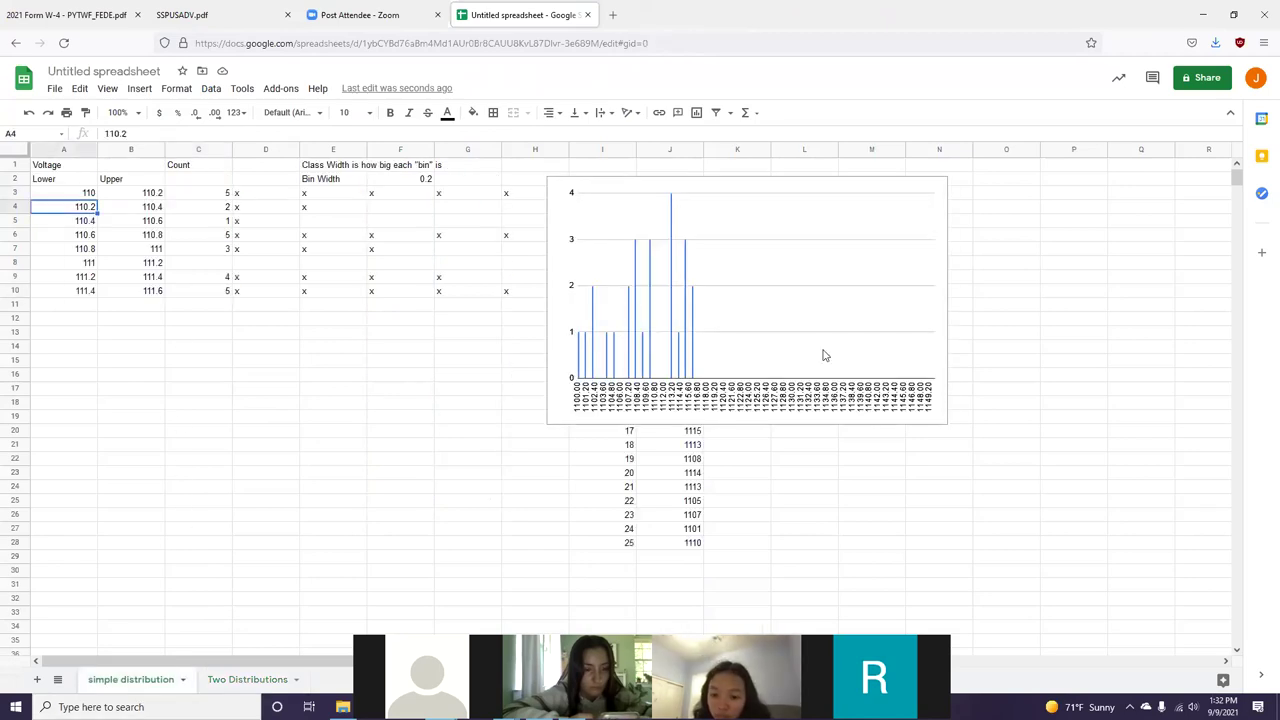
type("110.3")
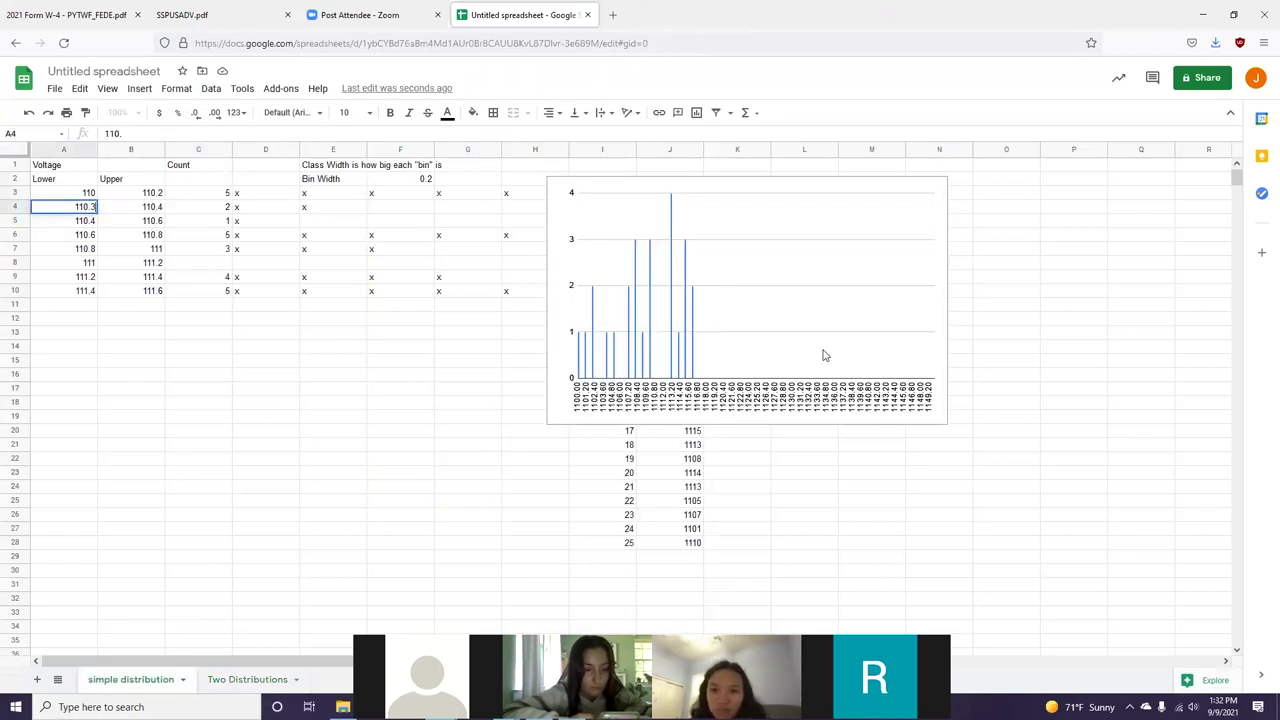
key("Tab")
type("=A4+0.2")
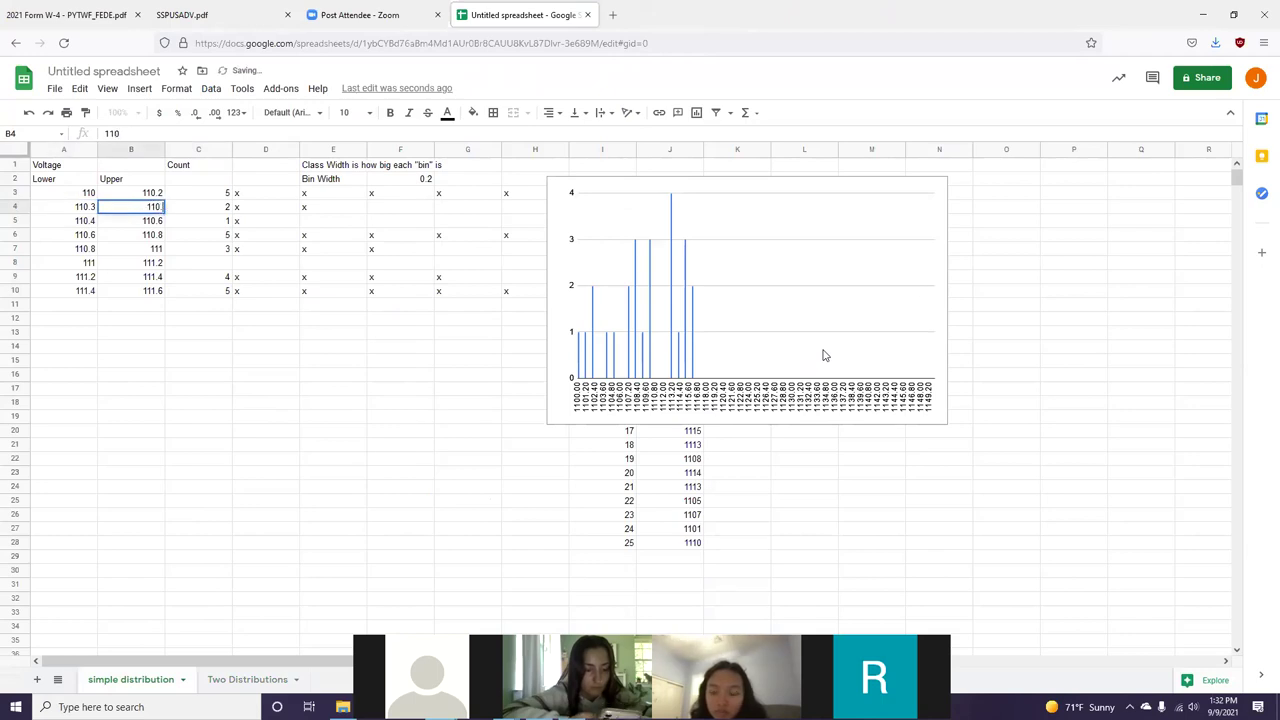
key("Return")
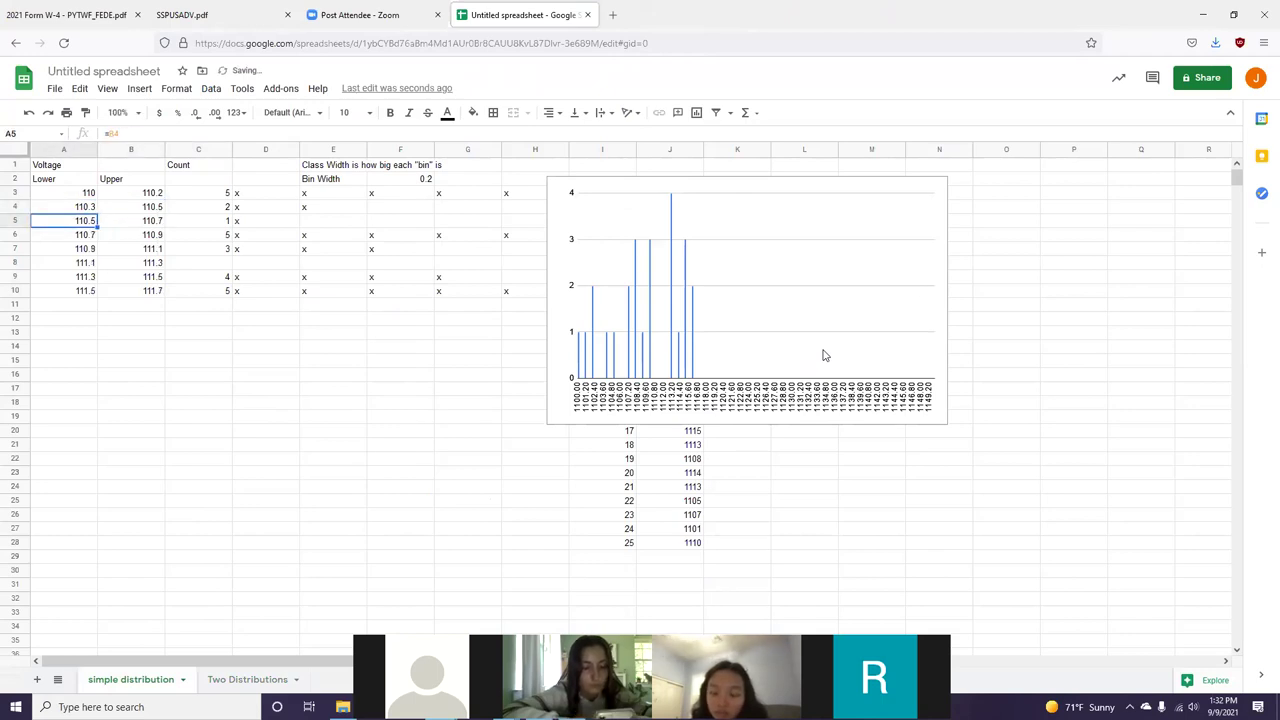
Step: Change the lower limit formula in A5 to =B4+0.1 and fill it down through A10
key("Right")
key("Left")
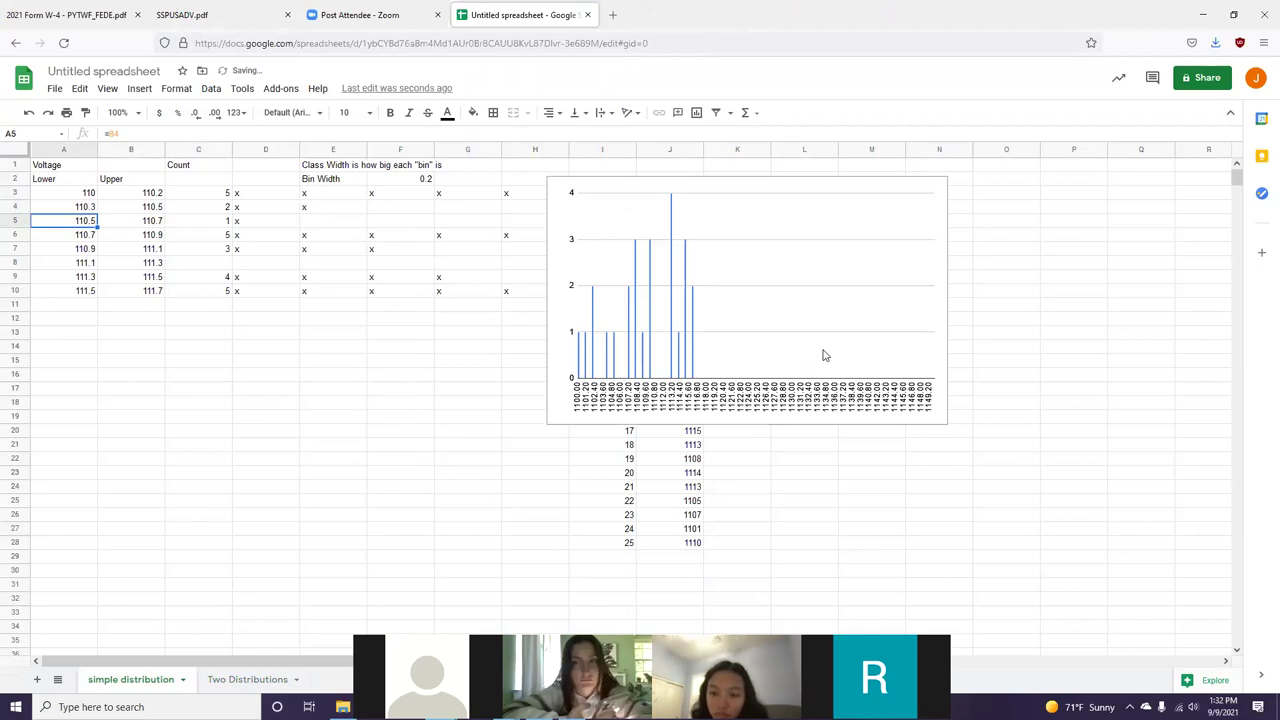
key("Return")
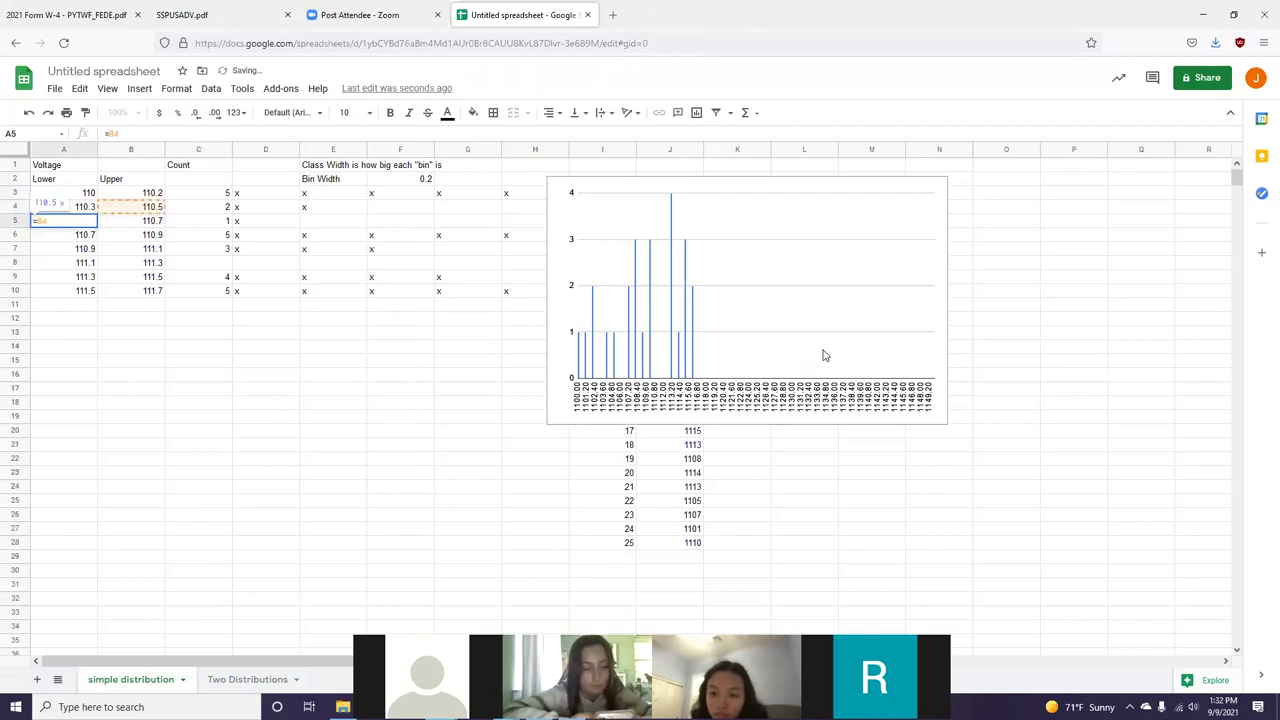
type("+0.1")
key("Return")
key("Up")
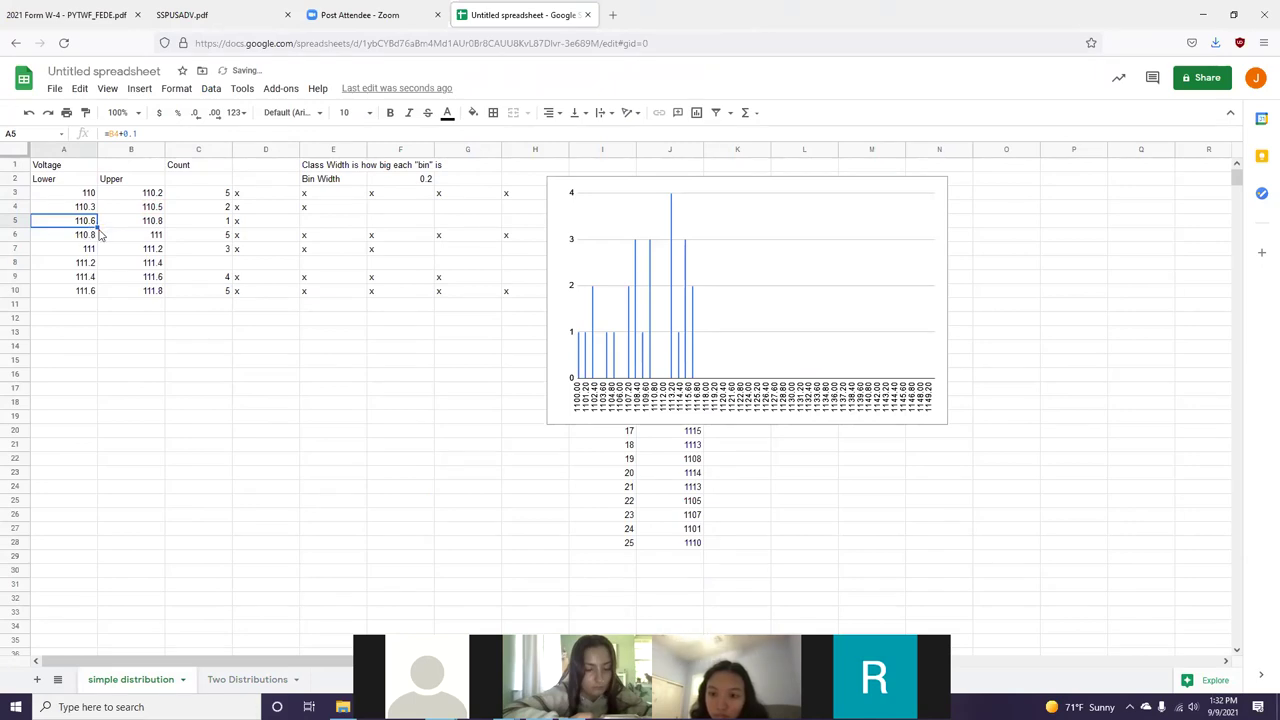
left_click_drag(97, 228, 90, 290)
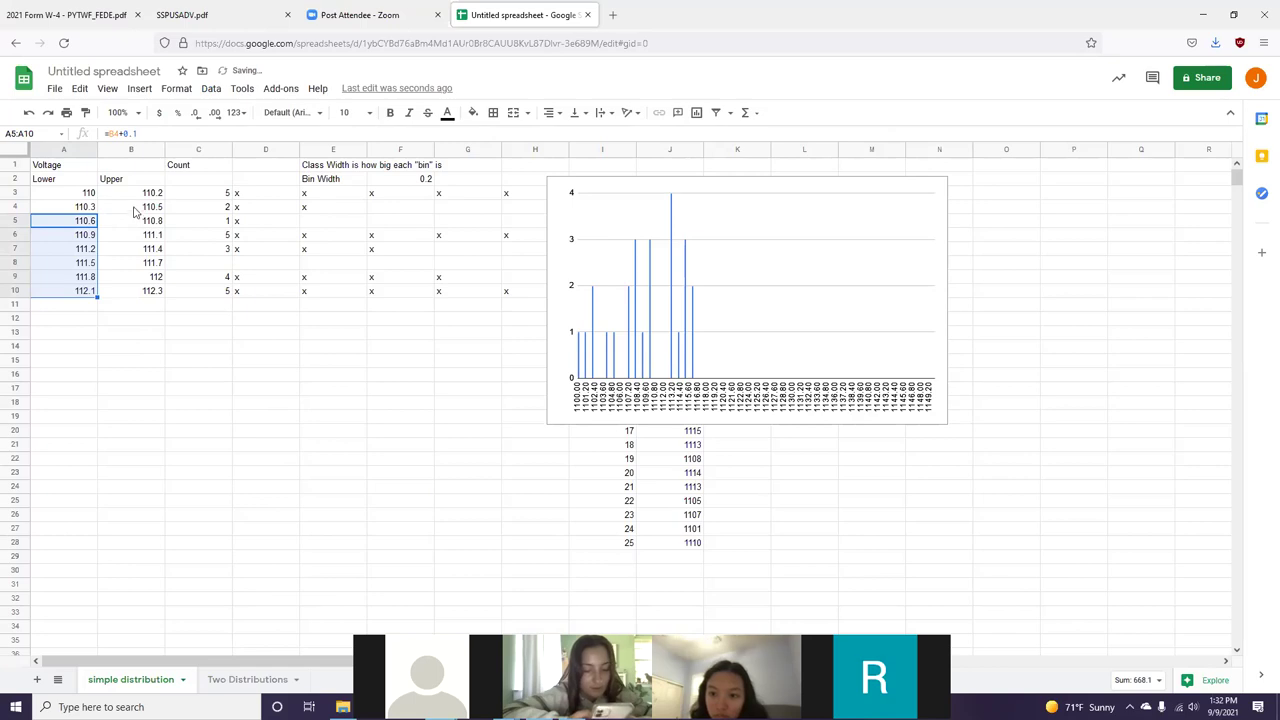
left_click(72, 210)
left_click(84, 224)
left_click(86, 206)
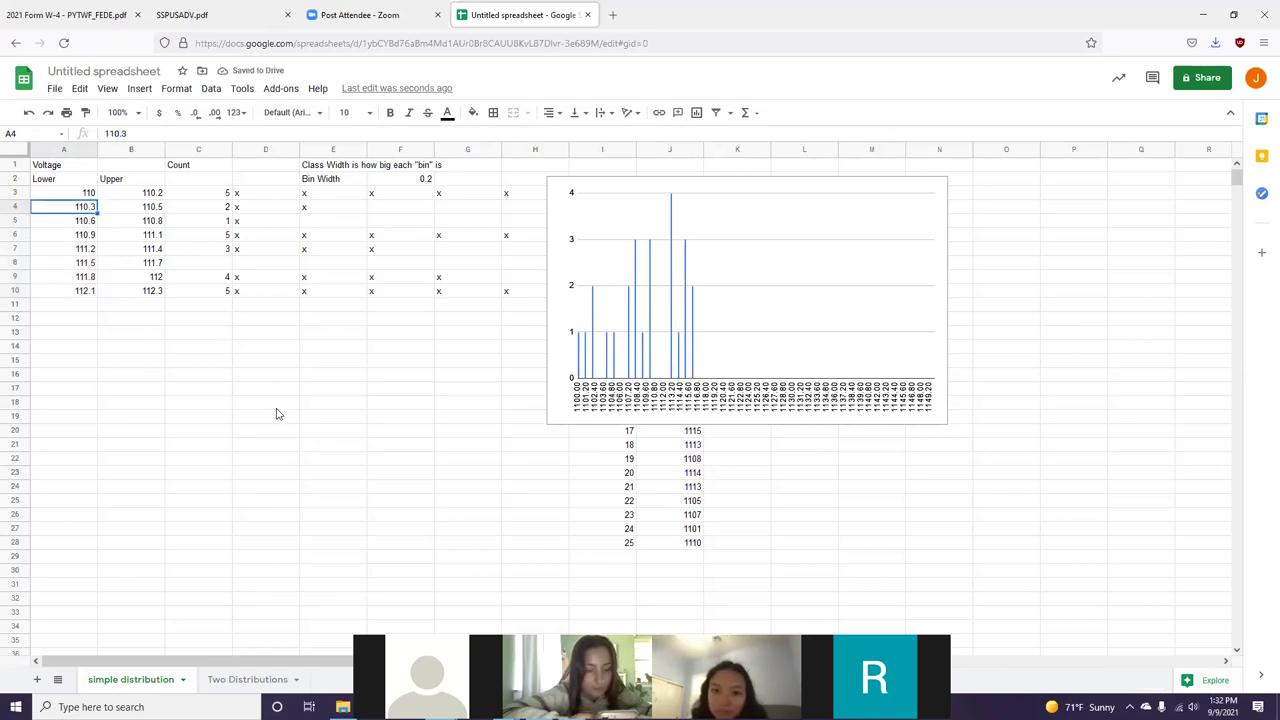
Step: Return to the Two Distributions sheet, count the Filtered data values in the 10-14 class, and enter 5 in C3
left_click(251, 680)
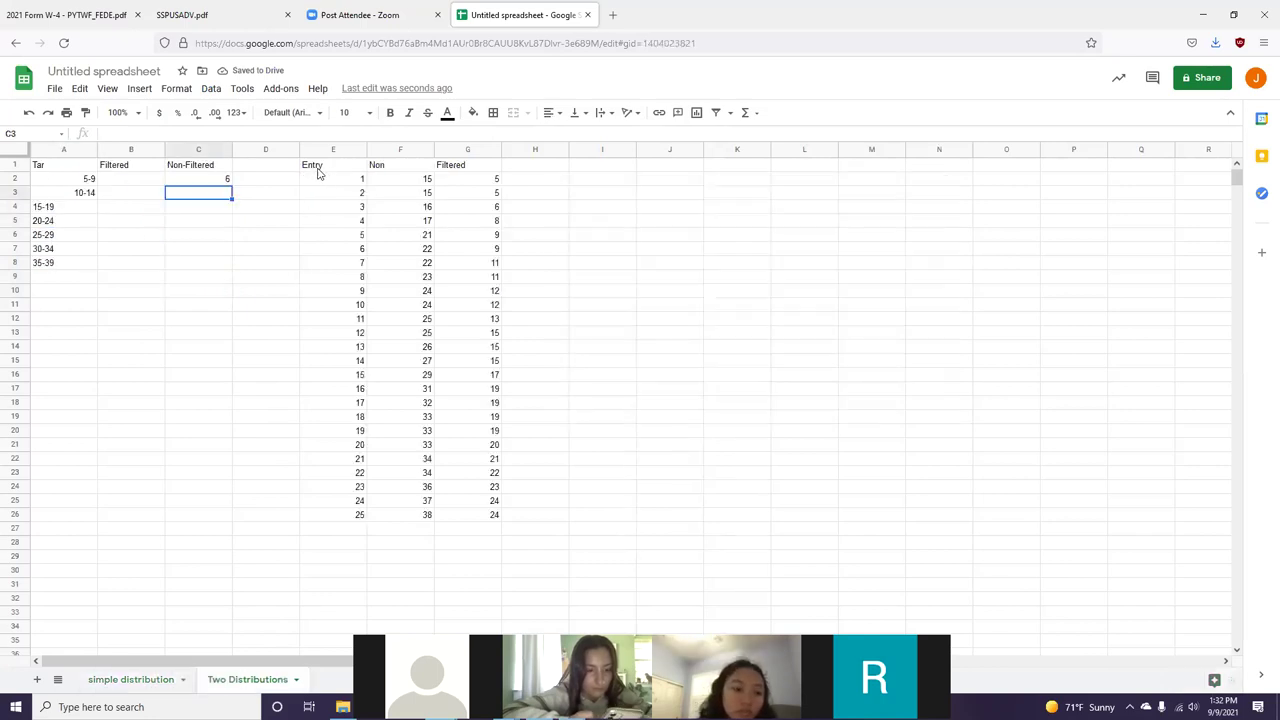
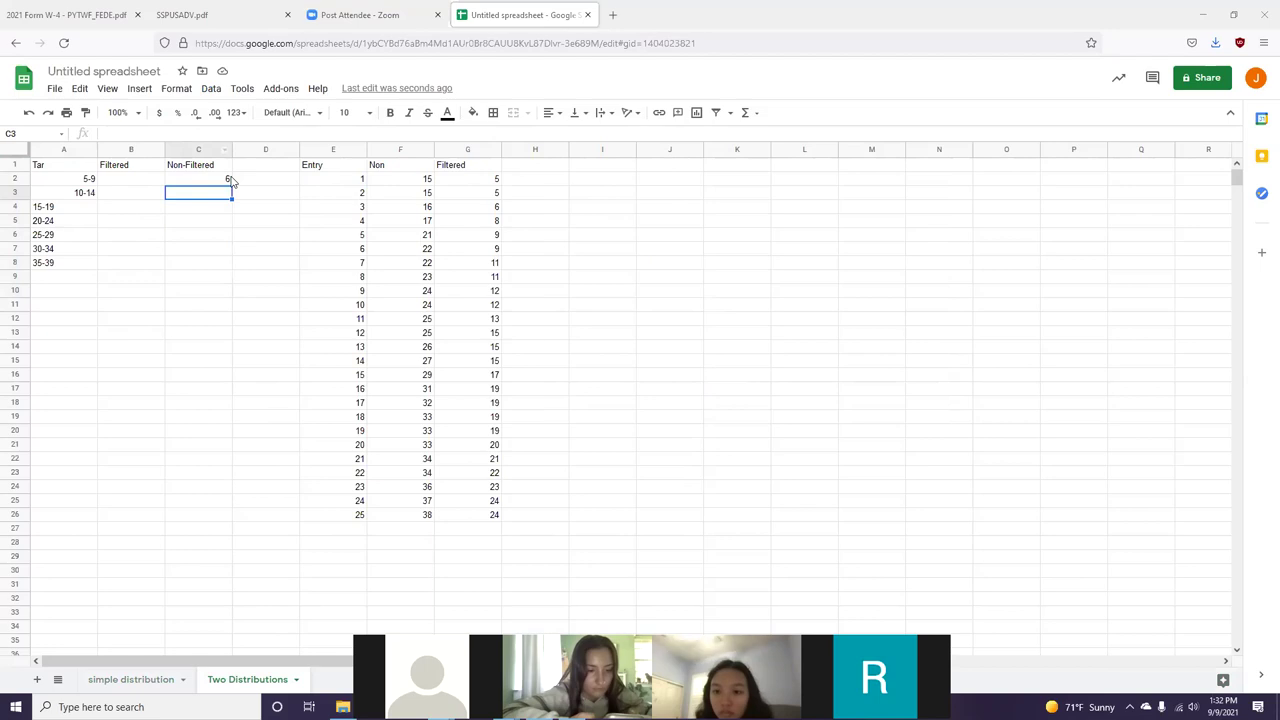
left_click(494, 265)
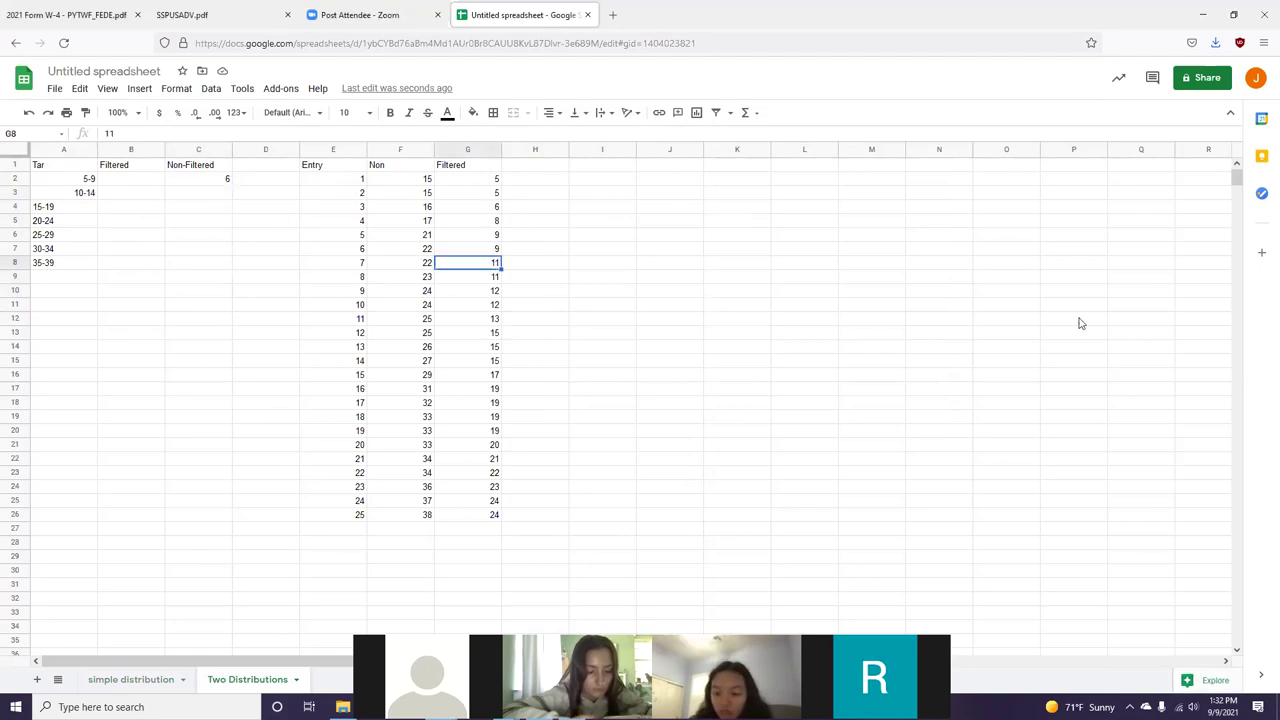
key("shift+Down")
key("shift+Down")
key("shift+Down")
key("shift+Down")
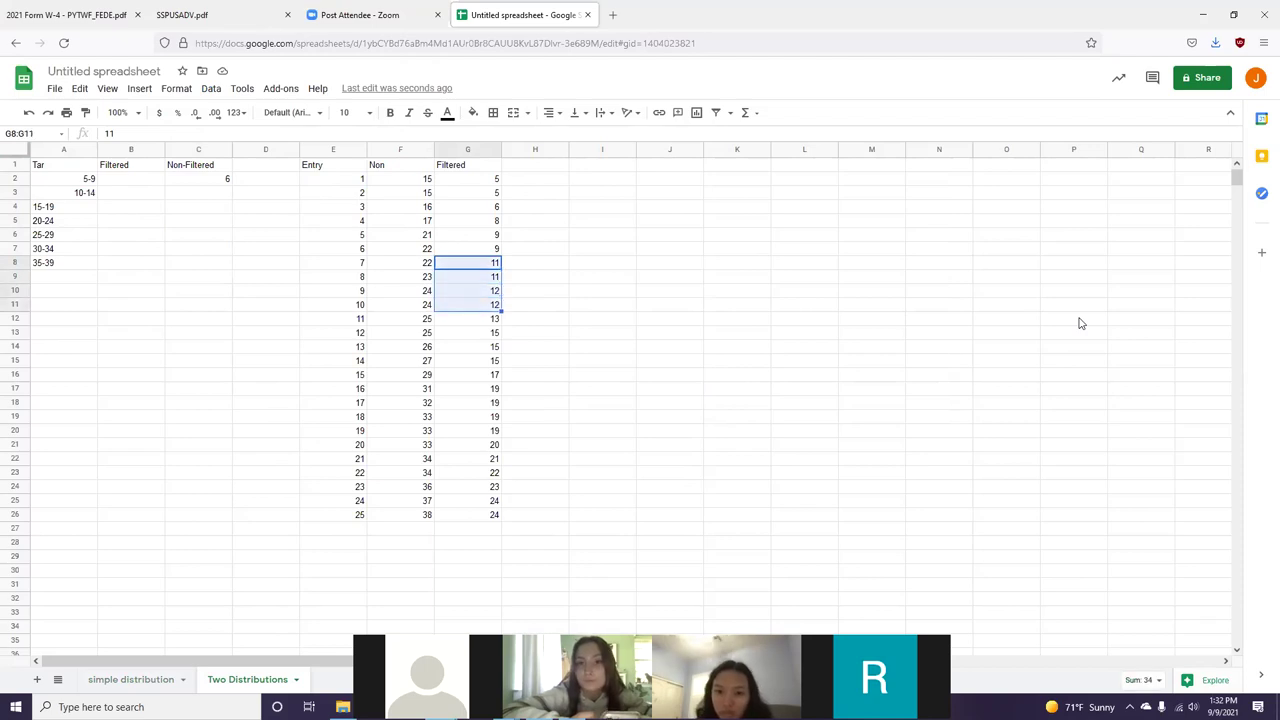
left_click(205, 199)
type("5")
key("Return")
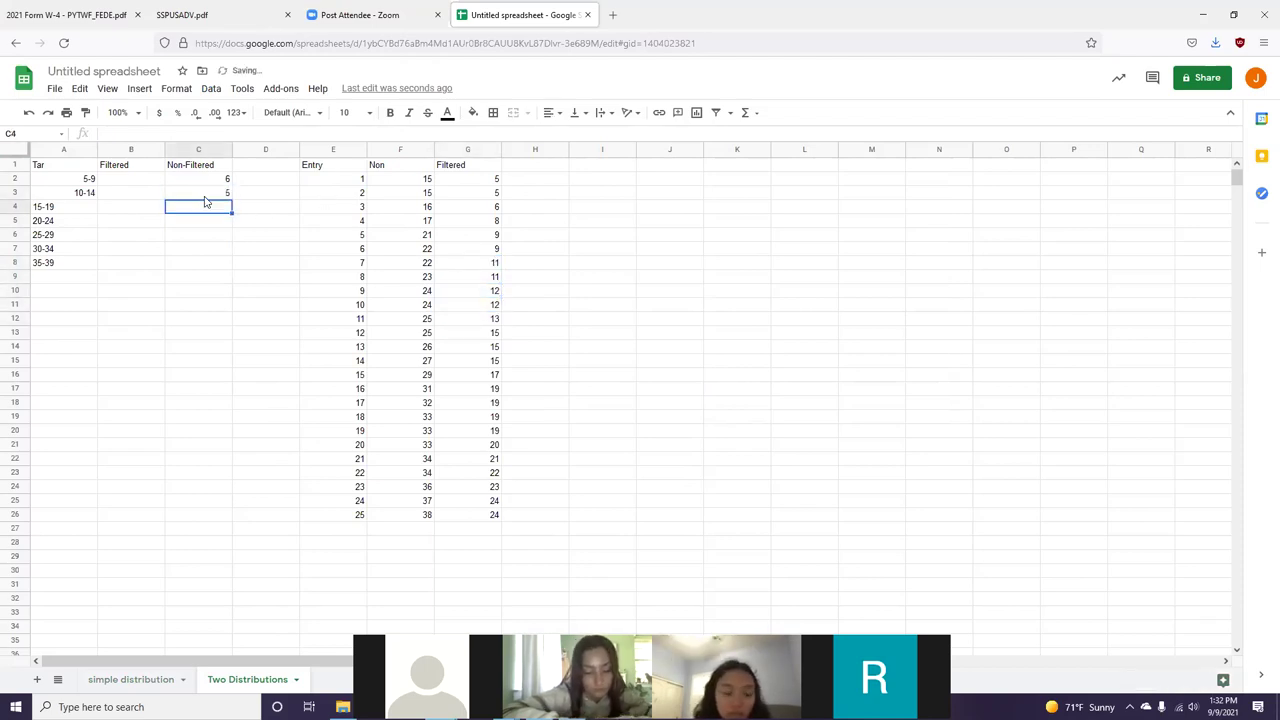
Step: Count the Filtered data values in the 15-19 class, G13:G20, and enter 8 in C4
left_click(494, 347)
key("shift+Up")
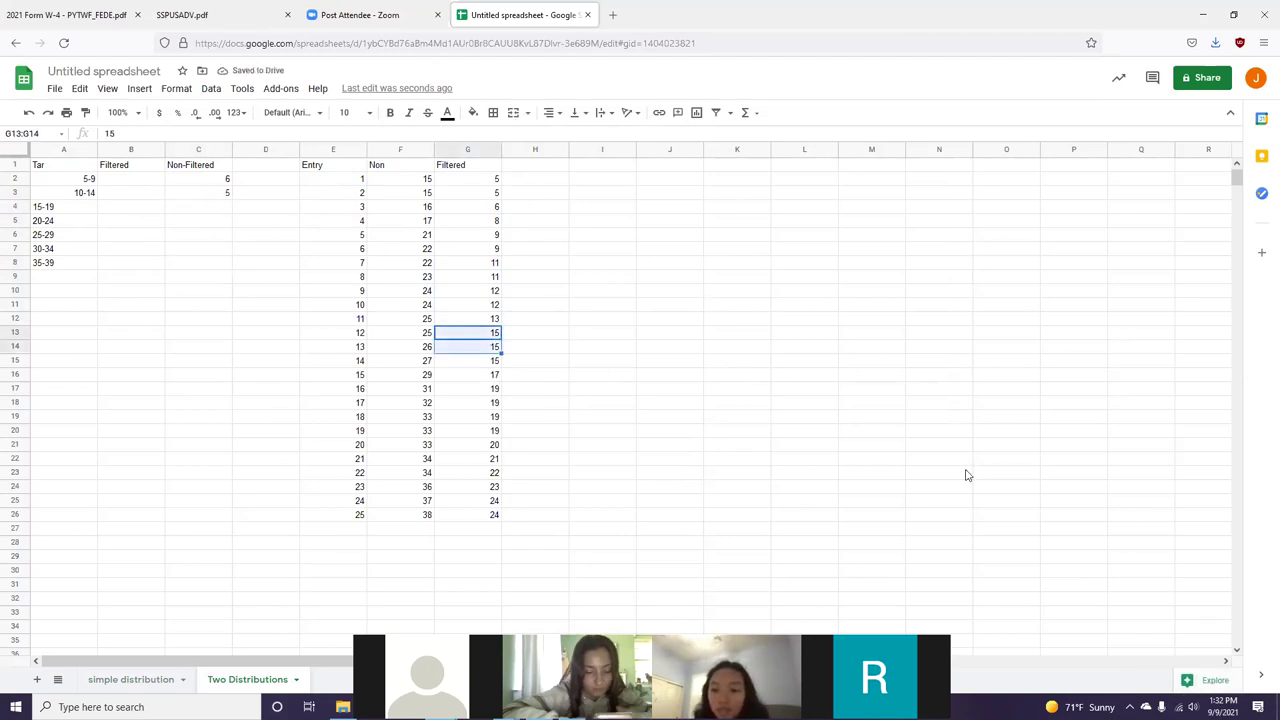
key("shift+Down")
key("shift+Down")
key("shift+Down")
key("shift+Down")
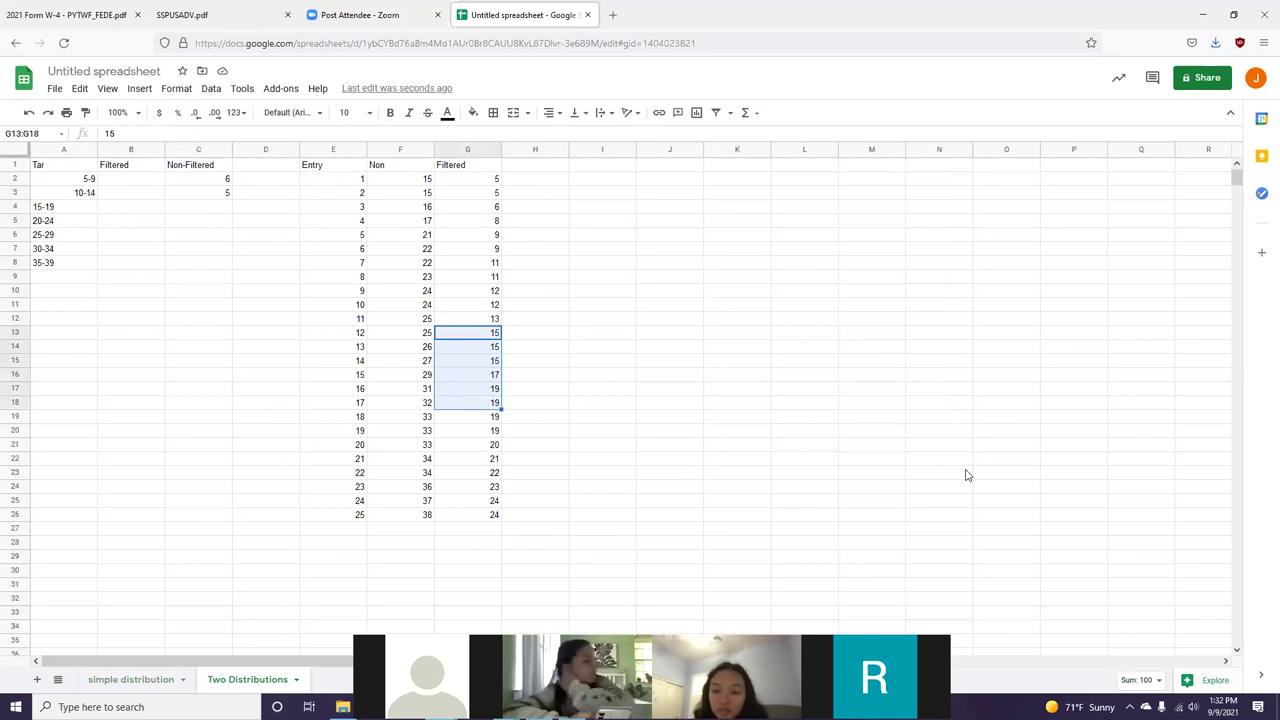
key("shift+Down")
key("shift+Down")
left_click(201, 209)
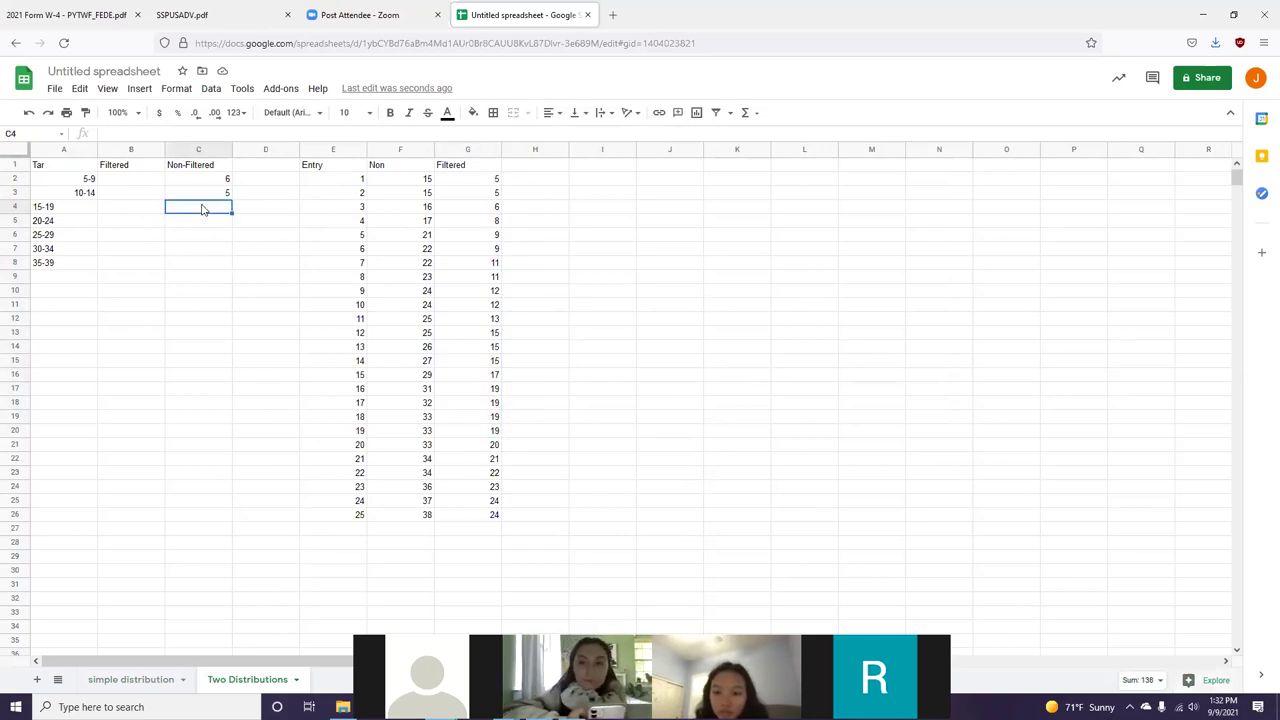
type("8")
key("Return")
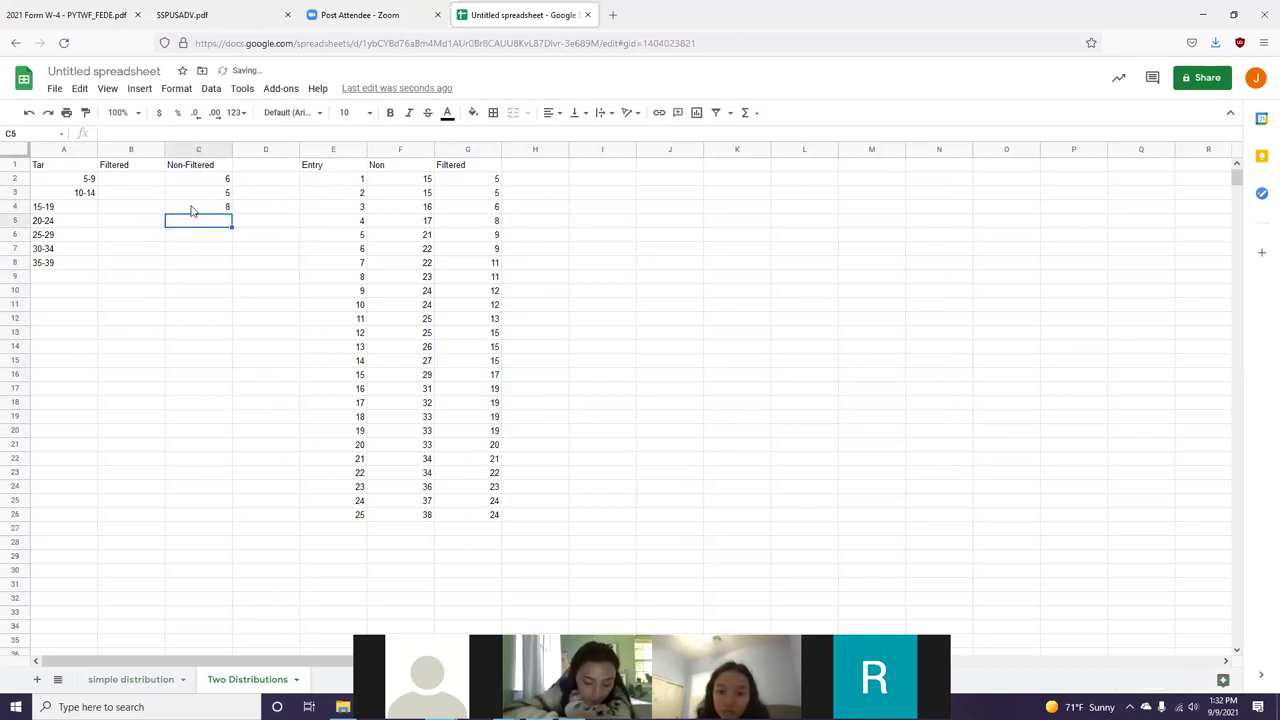
Step: Count the Filtered data values in the 20-24 class, G21:G26, and enter 6 in C5
left_click(492, 447)
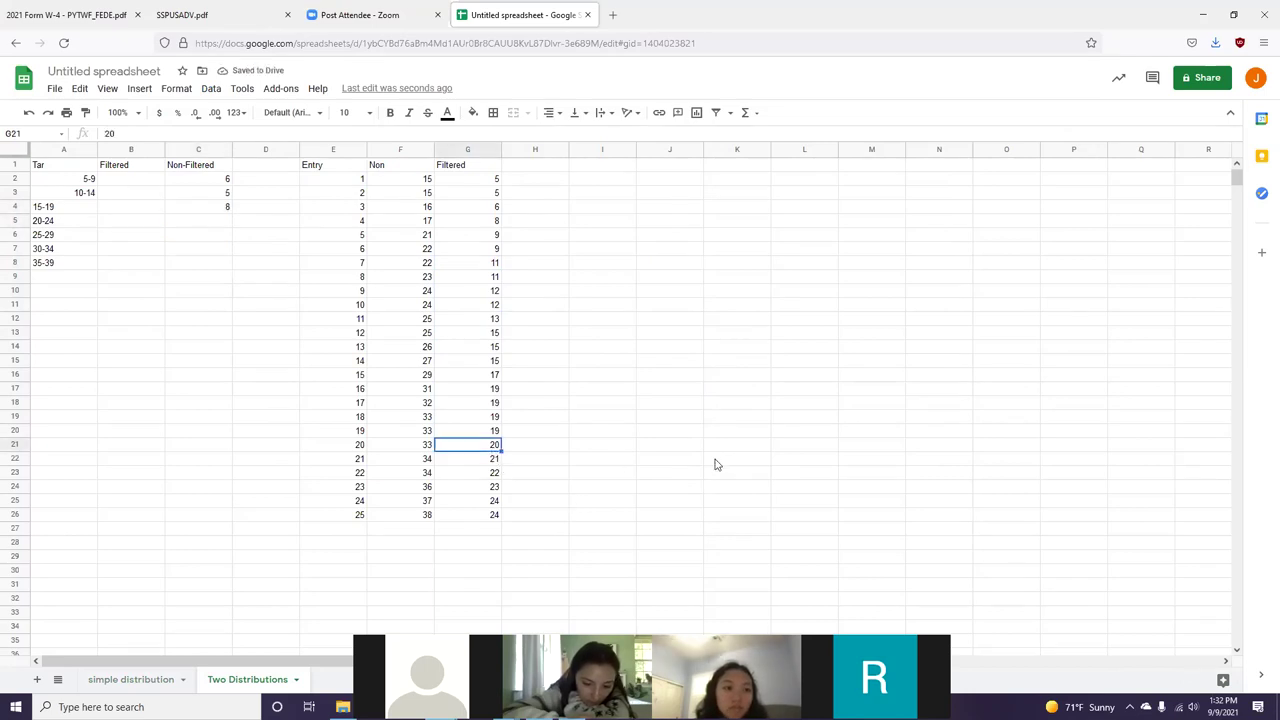
key("shift+Down")
key("shift+Down")
key("shift+Down")
key("shift+Down")
key("shift+Down")
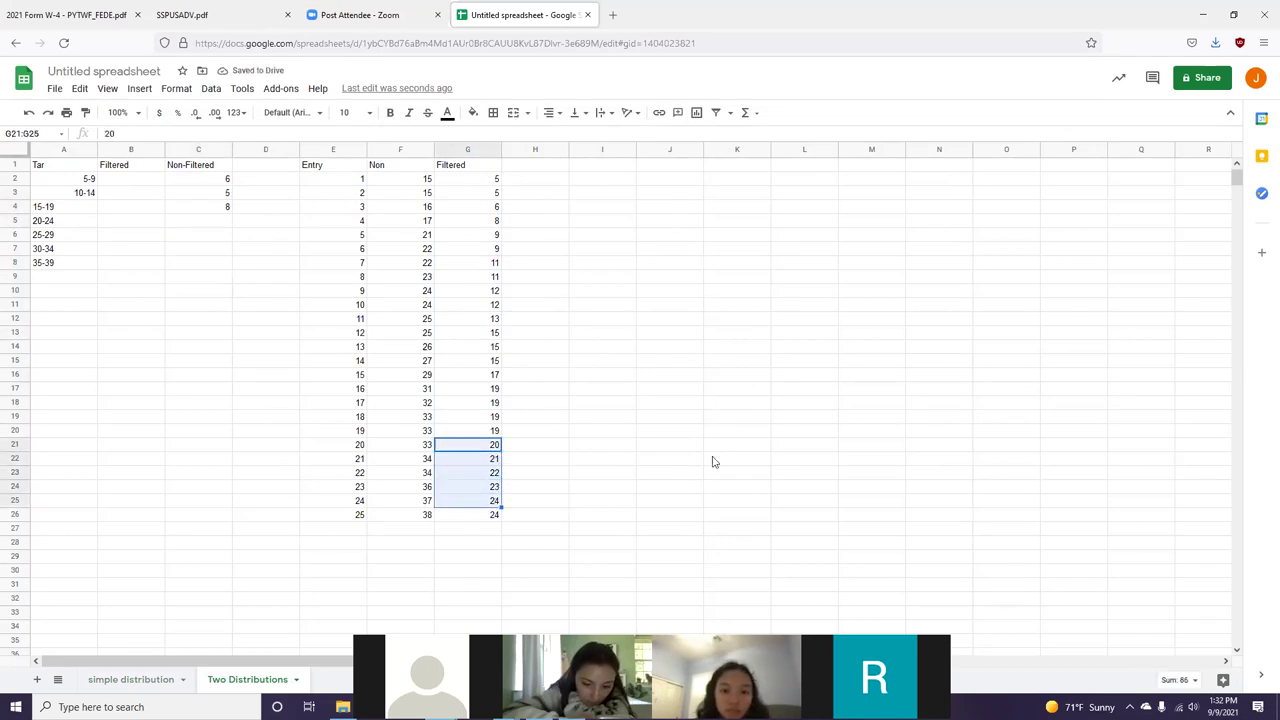
left_click(222, 225)
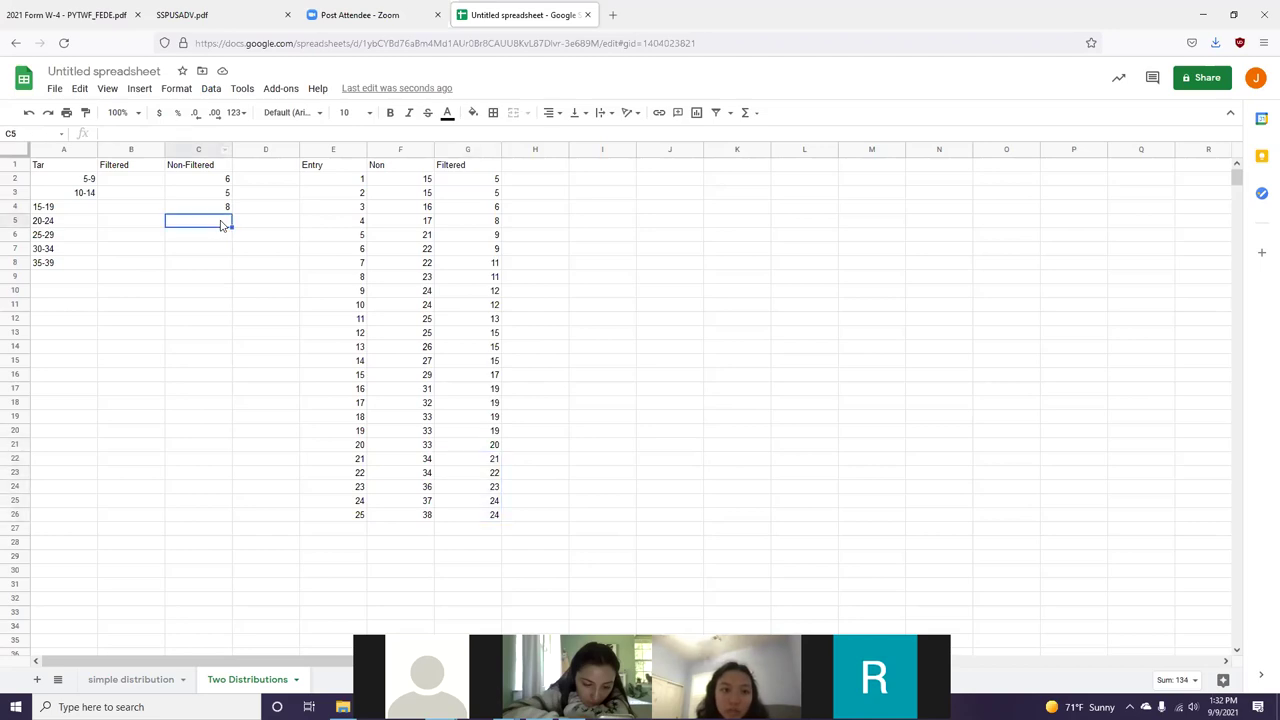
type("6")
key("Return")
Step: Count the Non data values in the 15-19 class, F2:F5, and enter 4 in B4
key("Left")
key("Up")
key("Up")
key("Up")
key("Up")
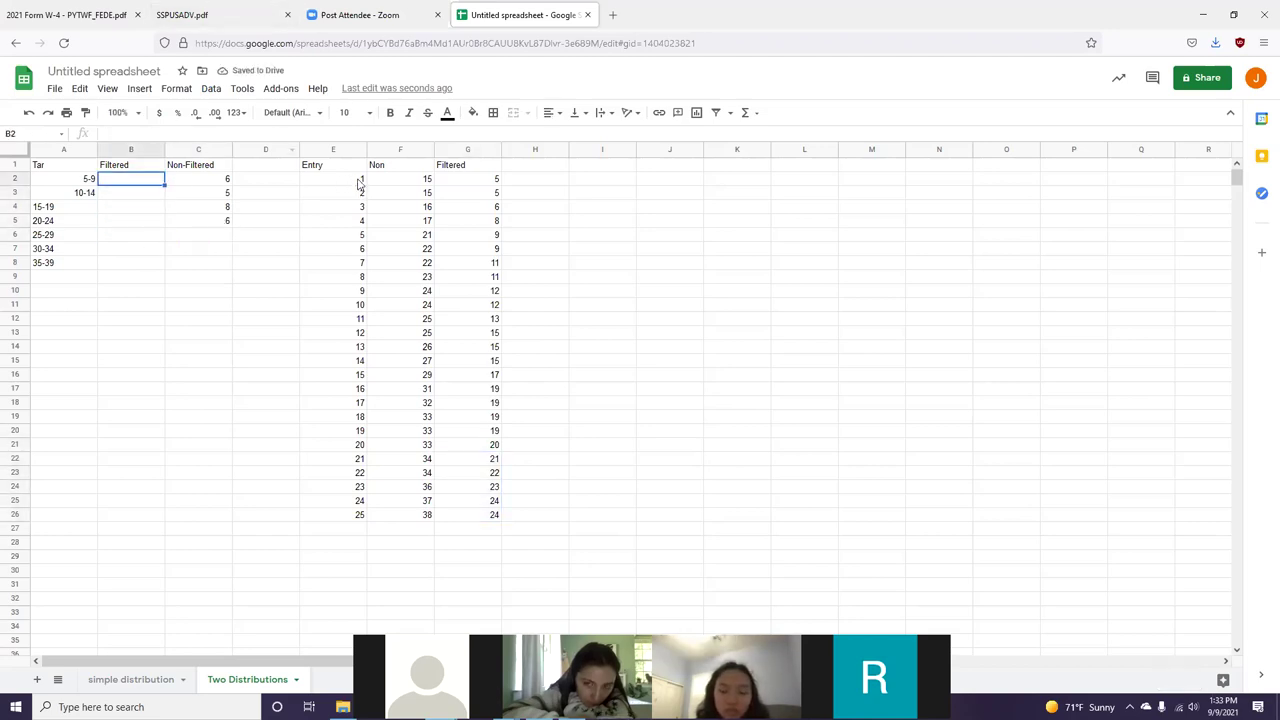
left_click(138, 207)
left_click(407, 181)
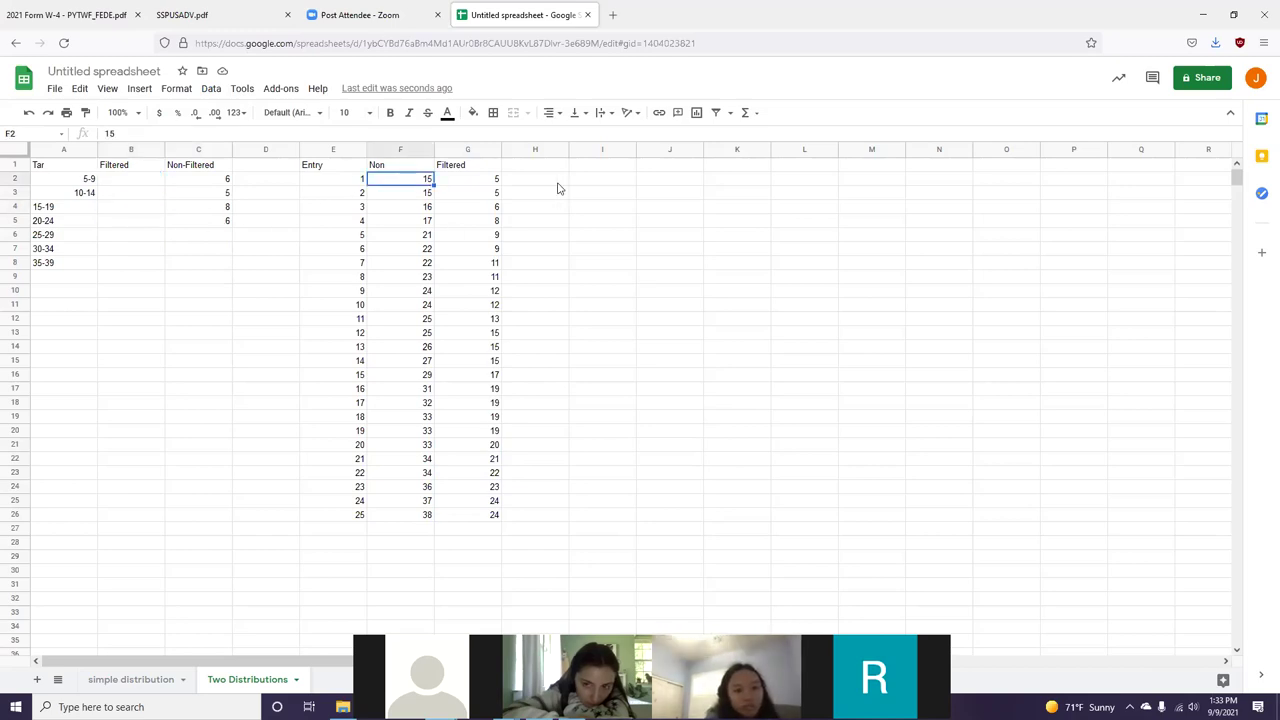
key("shift+Down")
key("shift+Down")
key("shift+Down")
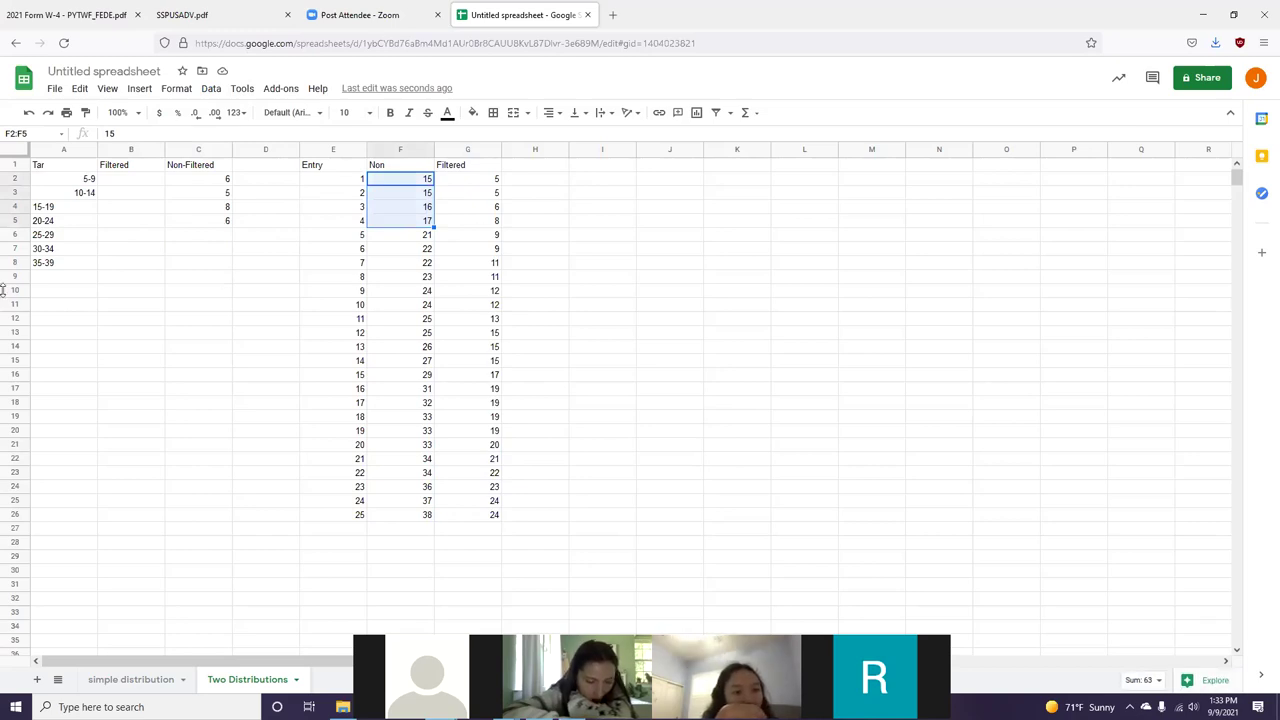
left_click(121, 210)
type("4")
key("Return")
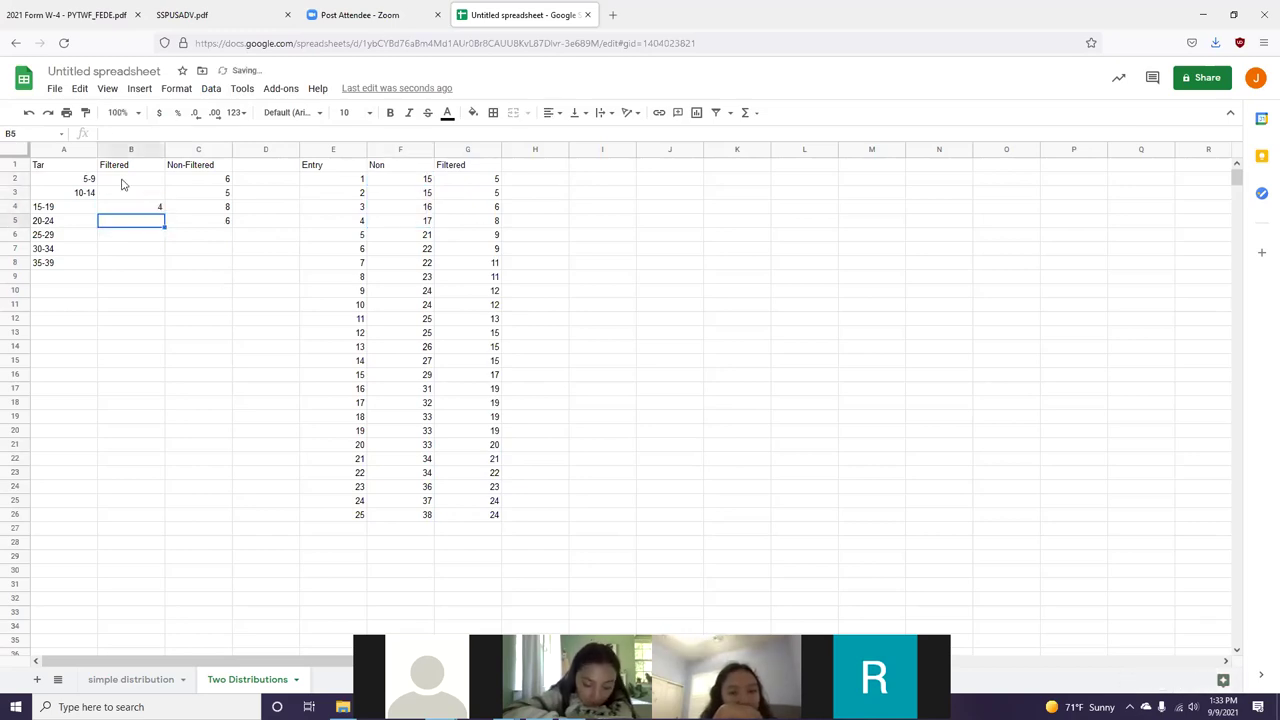
Step: Count the Non data values in the 20-24 class, F6:F11, and enter 6 in B5
left_click(418, 236)
key("shift+Down")
key("shift+Down")
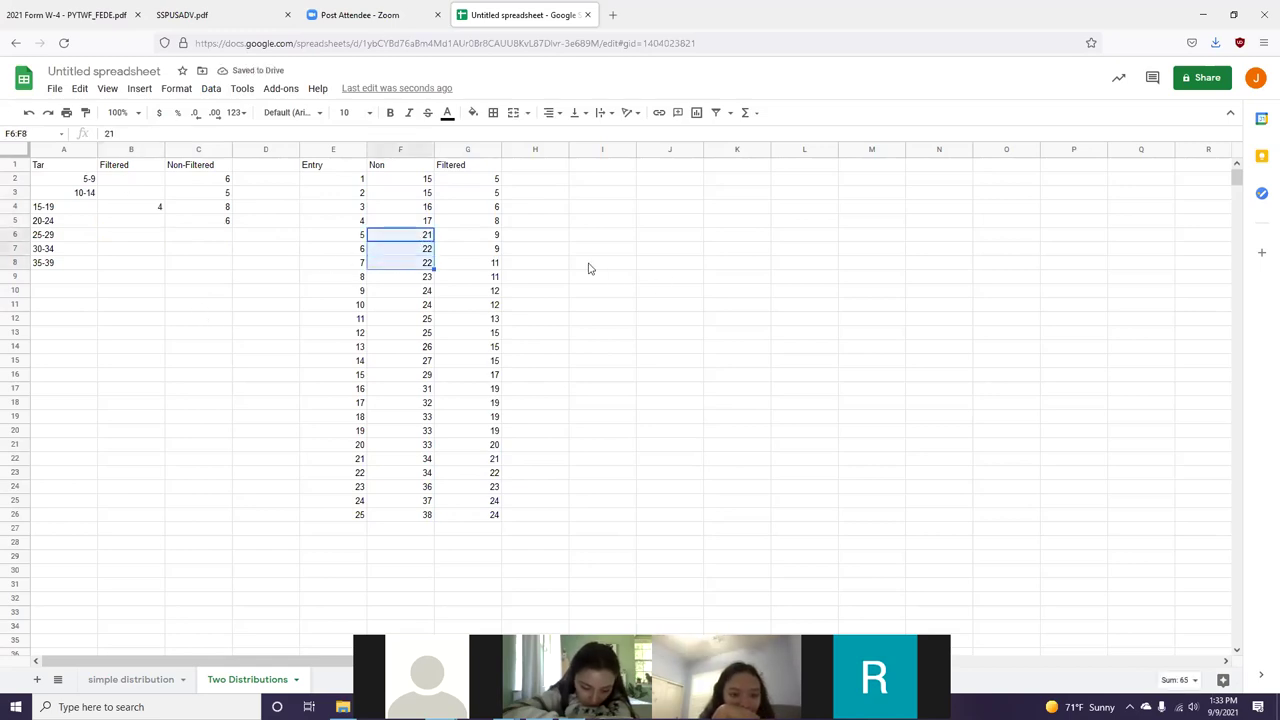
key("shift+Down")
key("shift+Down")
key("shift+Down")
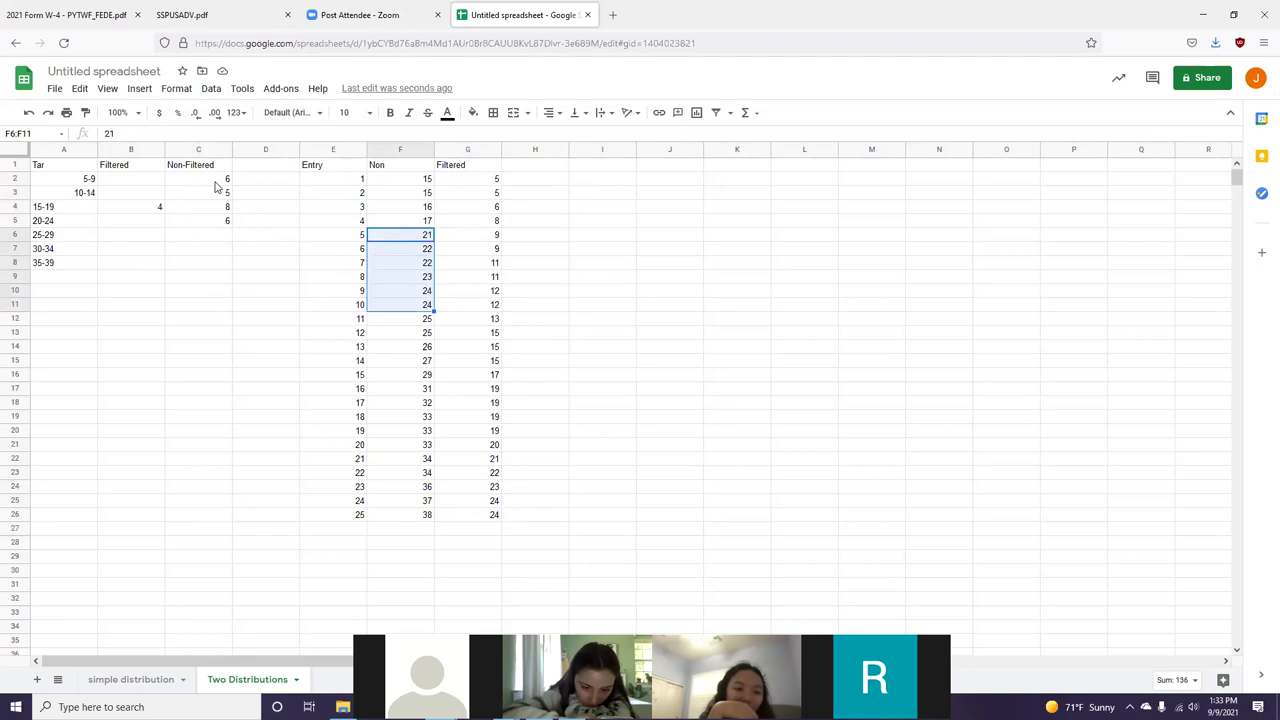
left_click(158, 225)
type("6")
key("Return")
Step: Count the Non data values in the 25-29 class, starting at F12, and enter 5 in B6
left_click(425, 320)
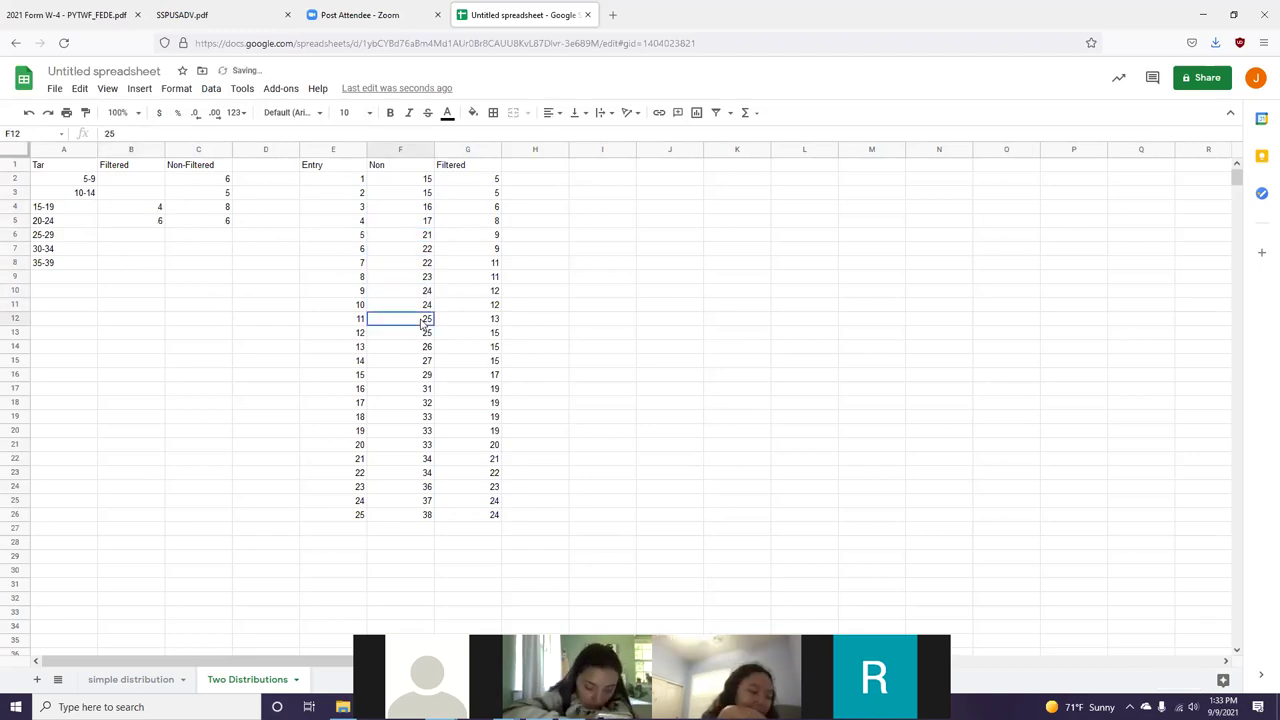
key("shift+Down")
key("shift+Down")
key("shift+Down")
key("shift+Down")
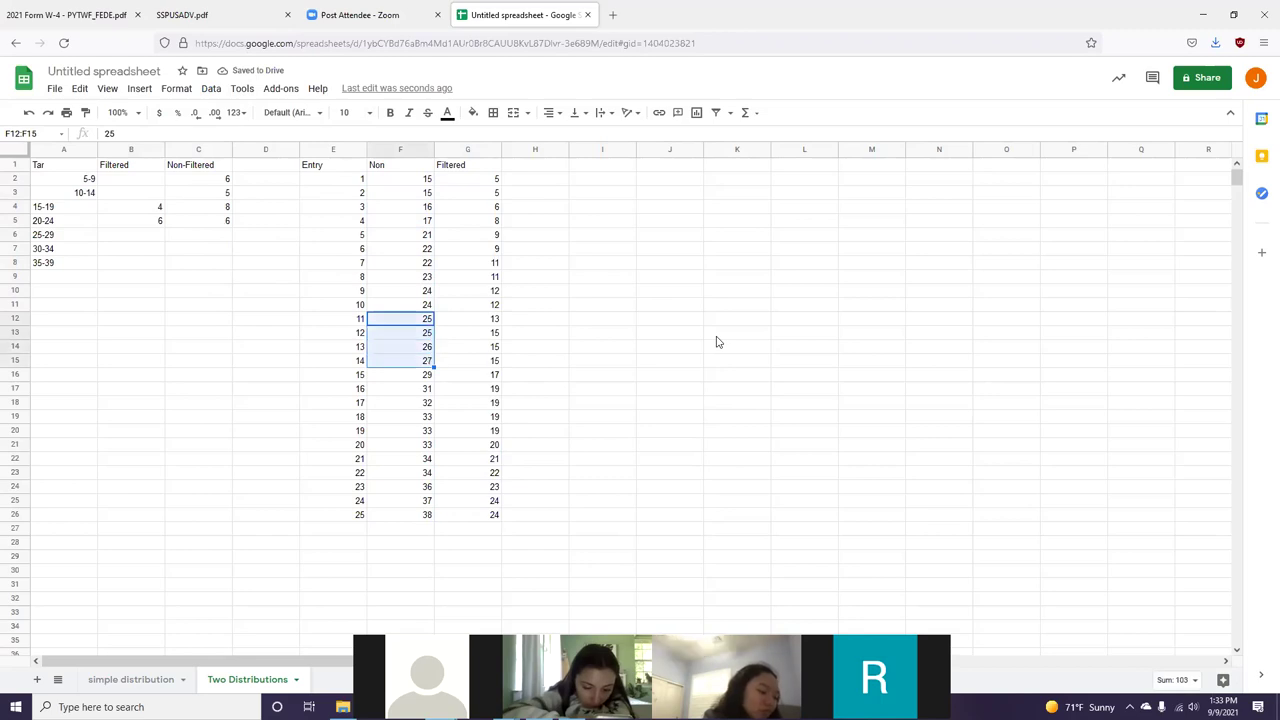
left_click(136, 232)
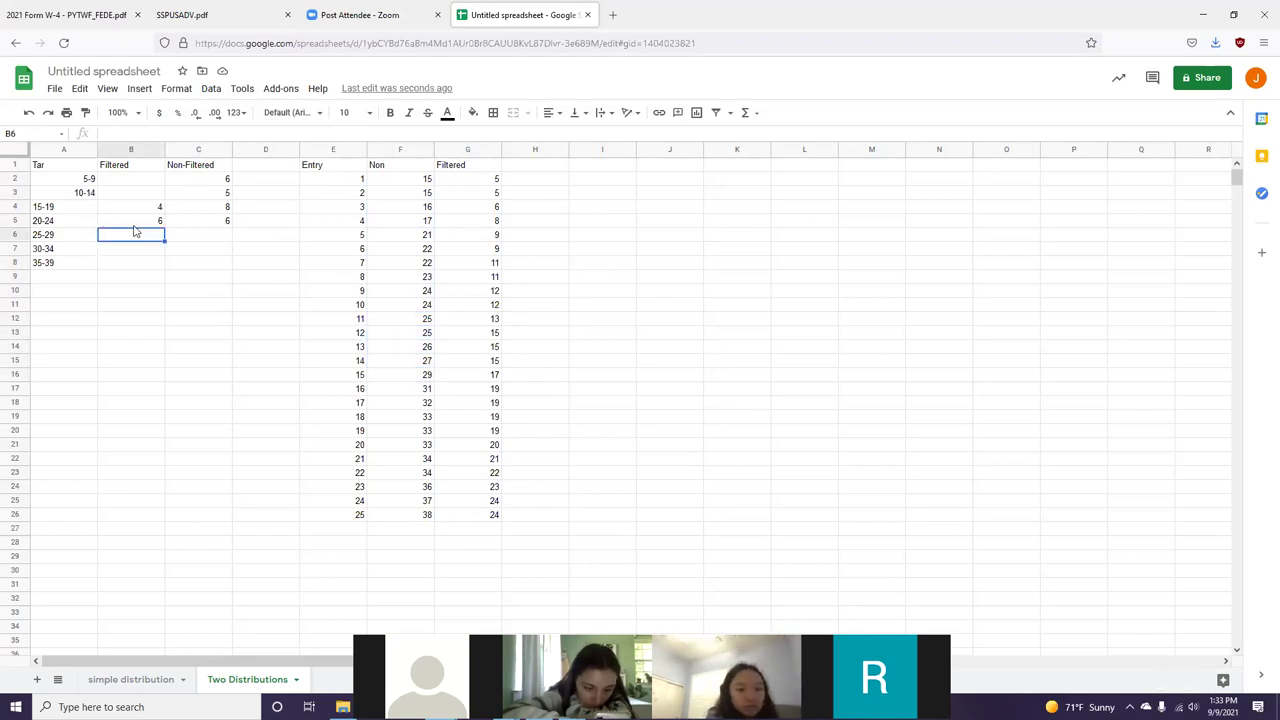
type("5")
key("Return")
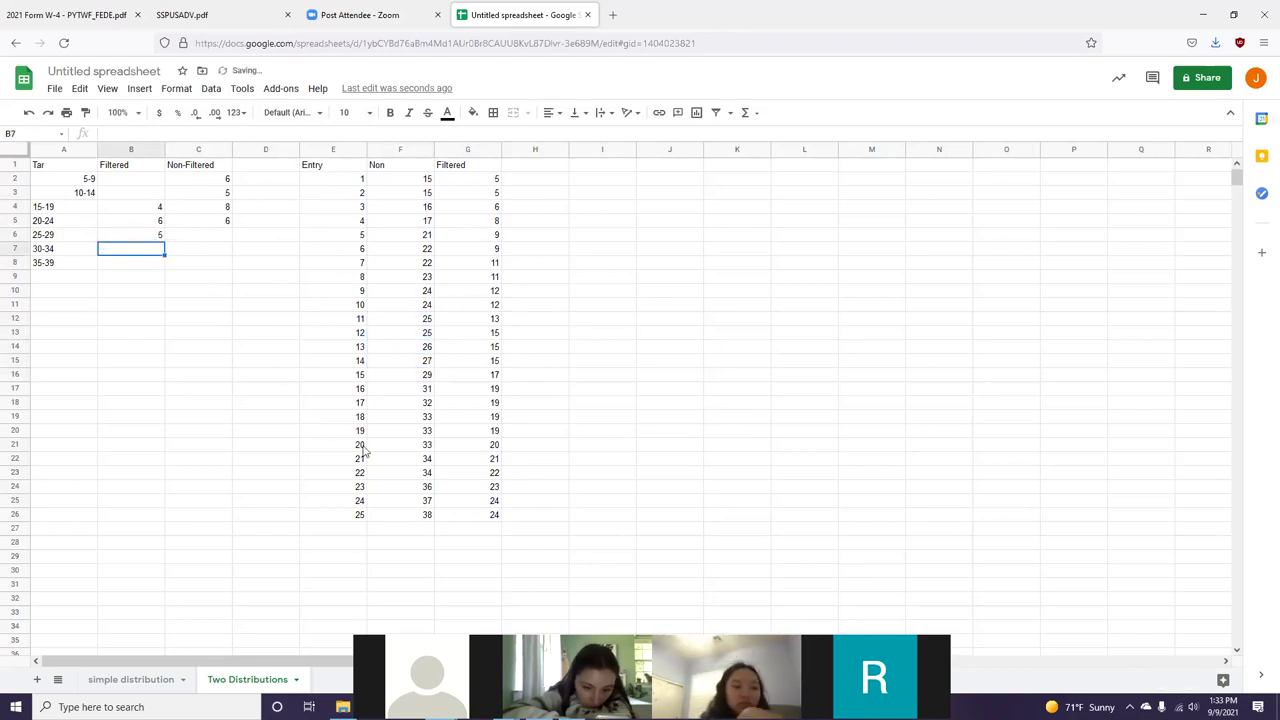
Step: Count the Non data values in the last two classes, entering 7 in B7 for 30-34 and 3 in B8 for 35-39
left_click(426, 392)
key("shift+Down")
key("shift+Down")
key("shift+Down")
key("shift+Down")
key("shift+Down")
key("shift+Down")
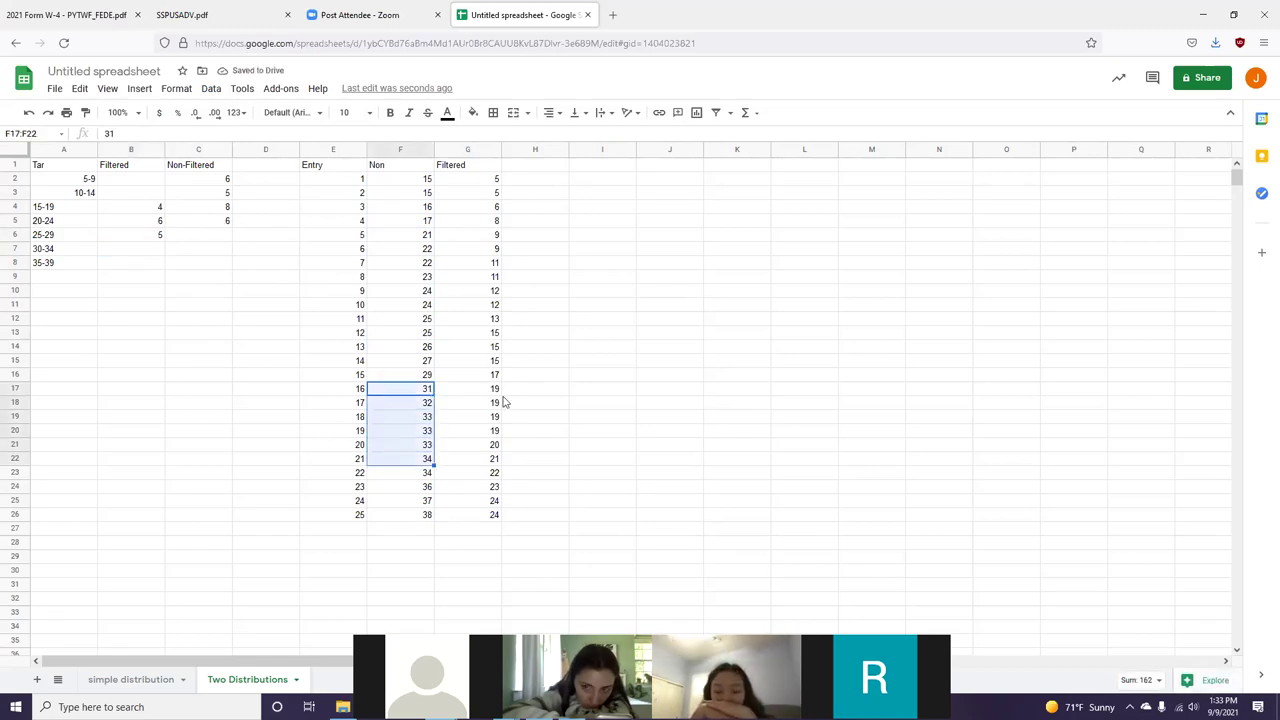
left_click(127, 248)
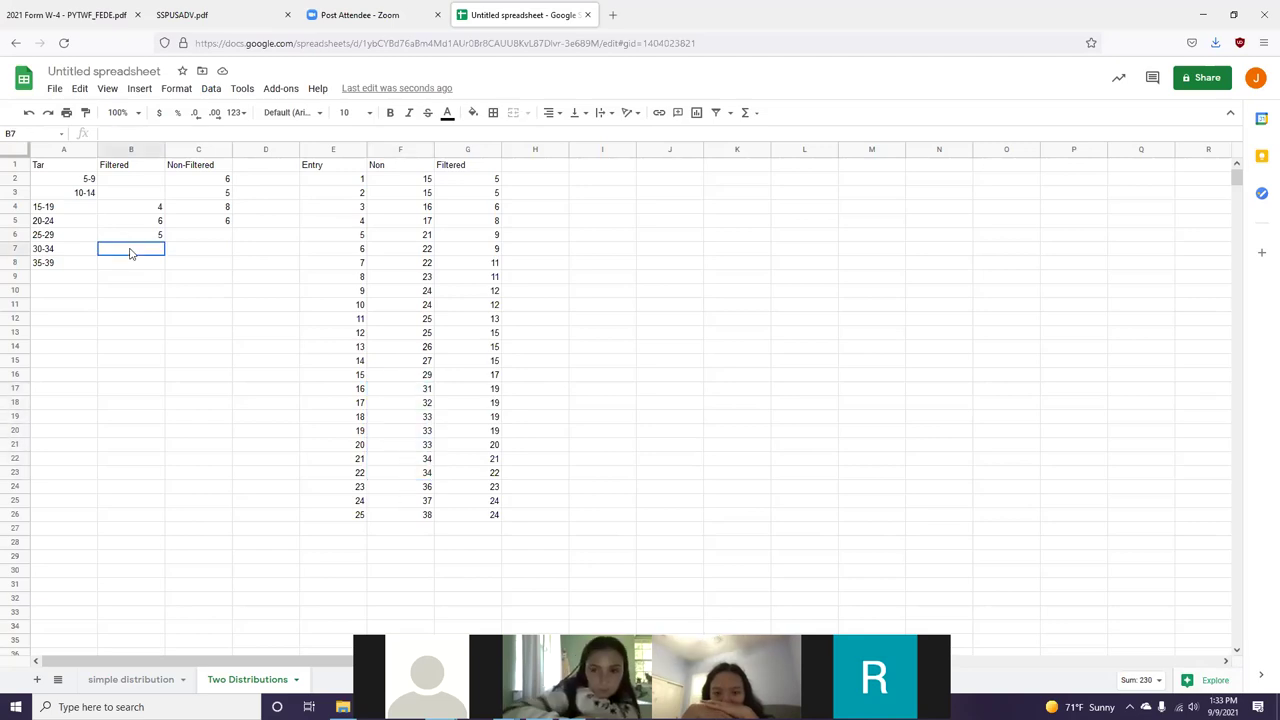
type("7")
key("Return")
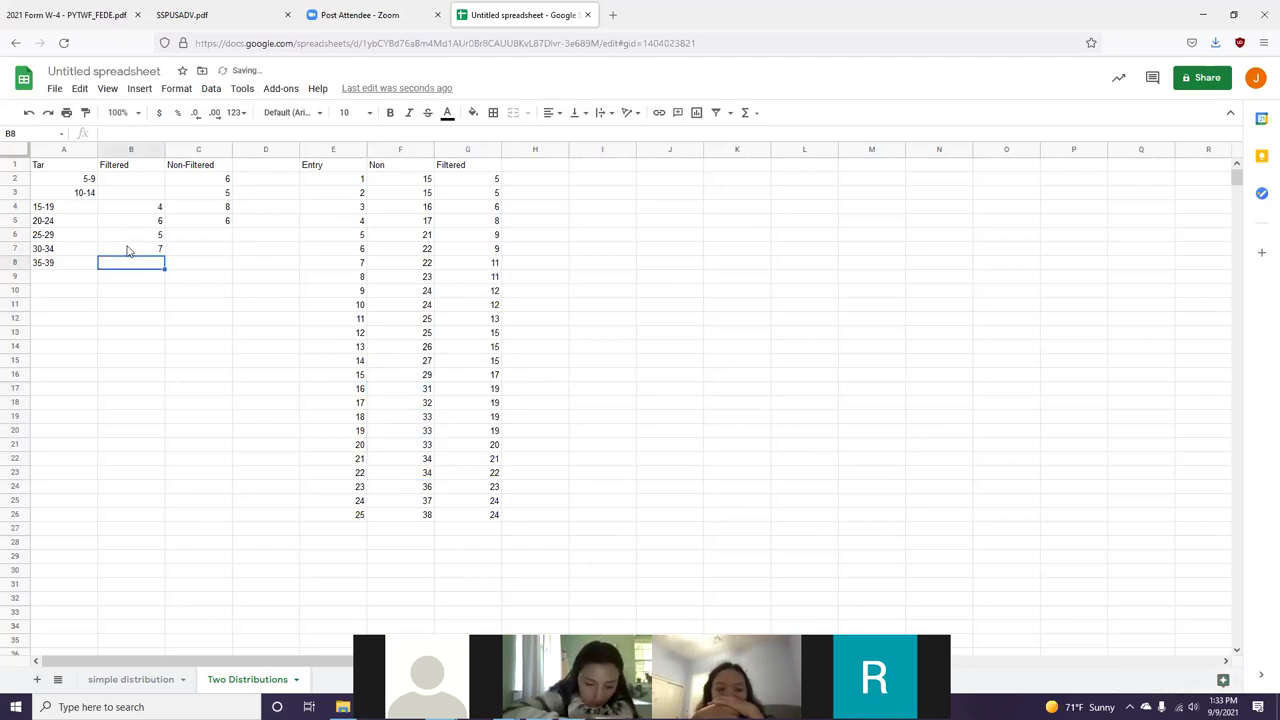
type("3")
key("Return")
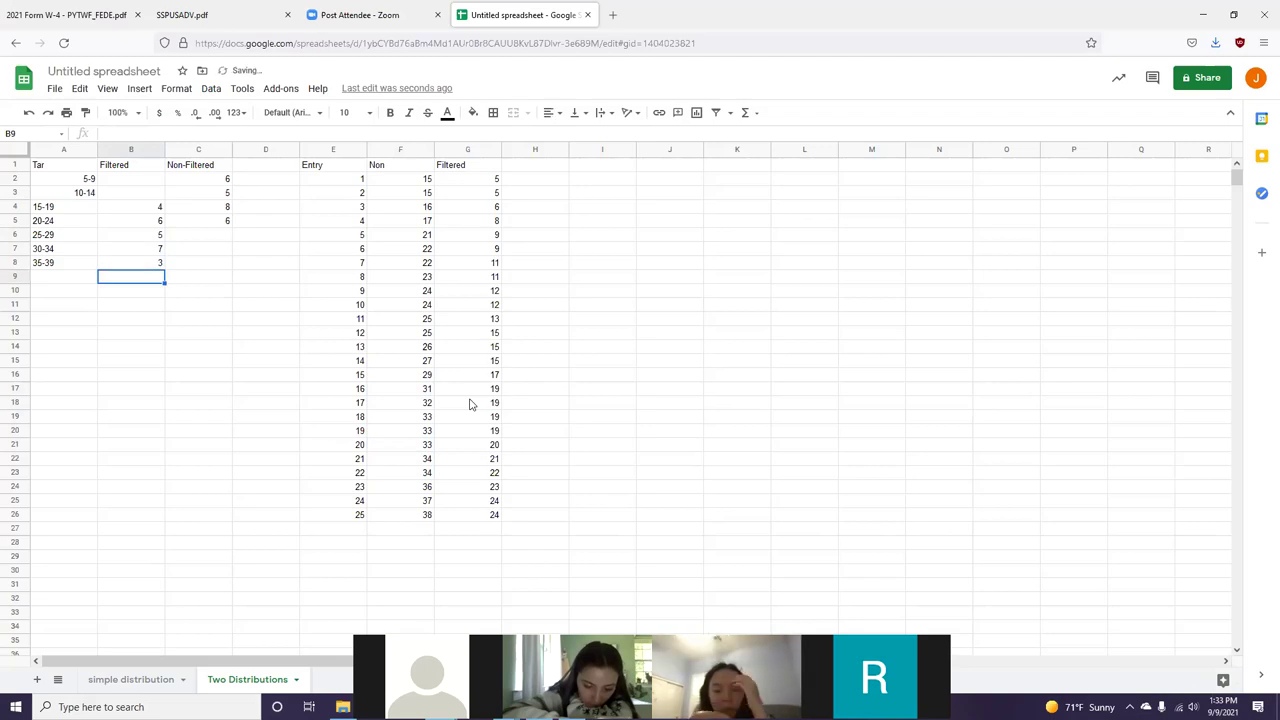
Step: Delete the sorted source data table with the Entry, Non and Filtered columns, E1:G26
key("Right")
key("Right")
key("Right")
key("Up")
key("Up")
key("Up")
key("Up")
key("Up")
key("Up")
key("Up")
key("Up")
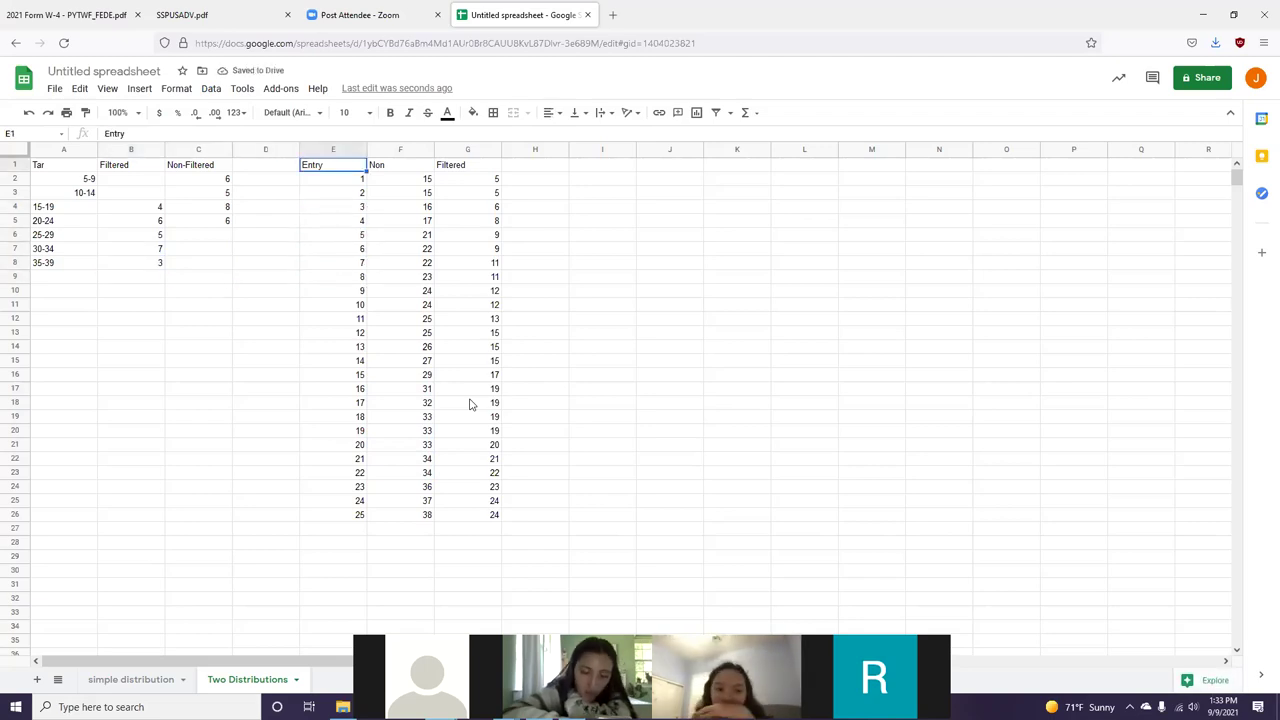
key("ctrl+shift+Right")
key("ctrl+shift+Down")
key("Delete")
key("Left")
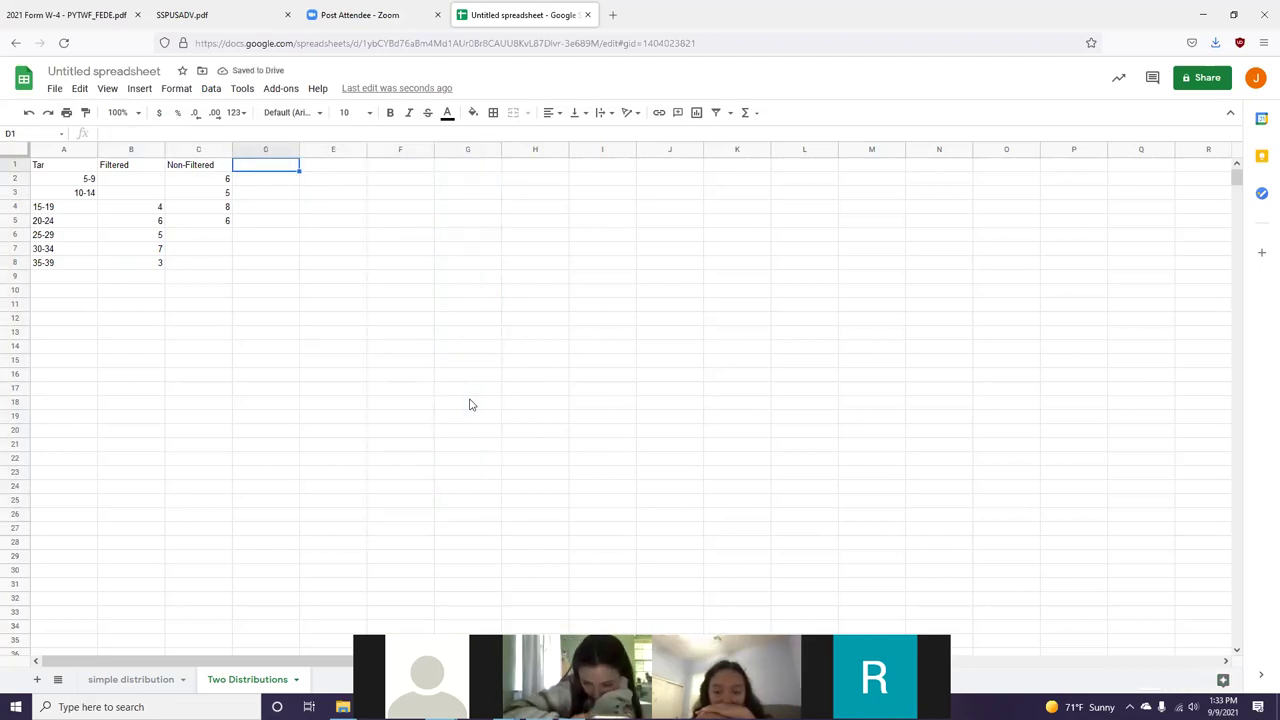
Step: Check the relative frequency table layout in the homework window, close its Frequency Distributions dialog, and return to the spreadsheet with D1 left empty
type("%")
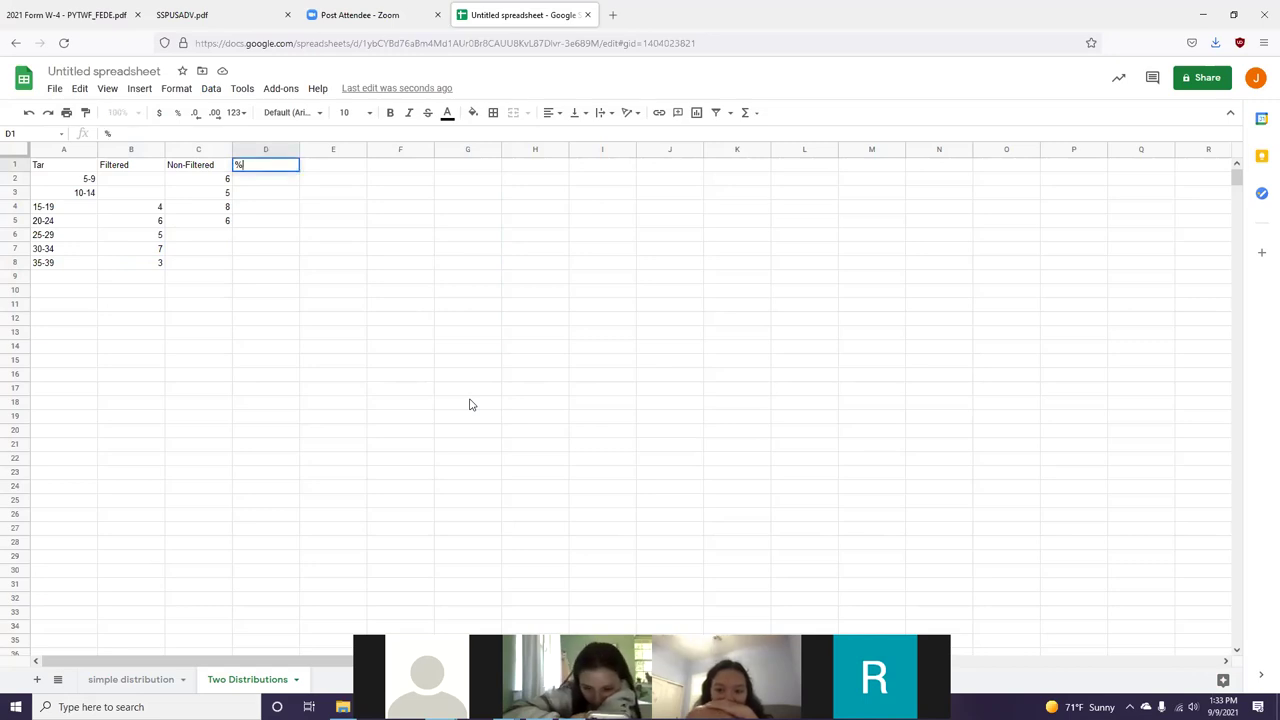
key("alt+Tab")
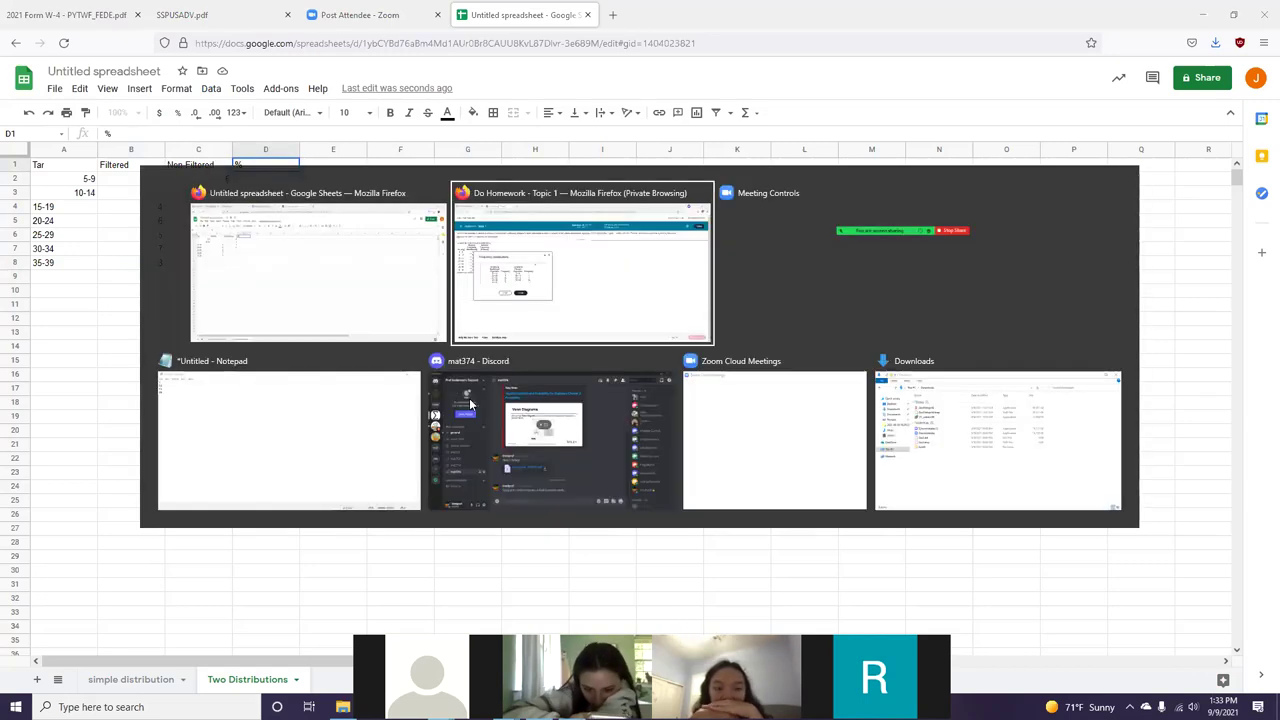
left_click_drag(352, 271, 430, 277)
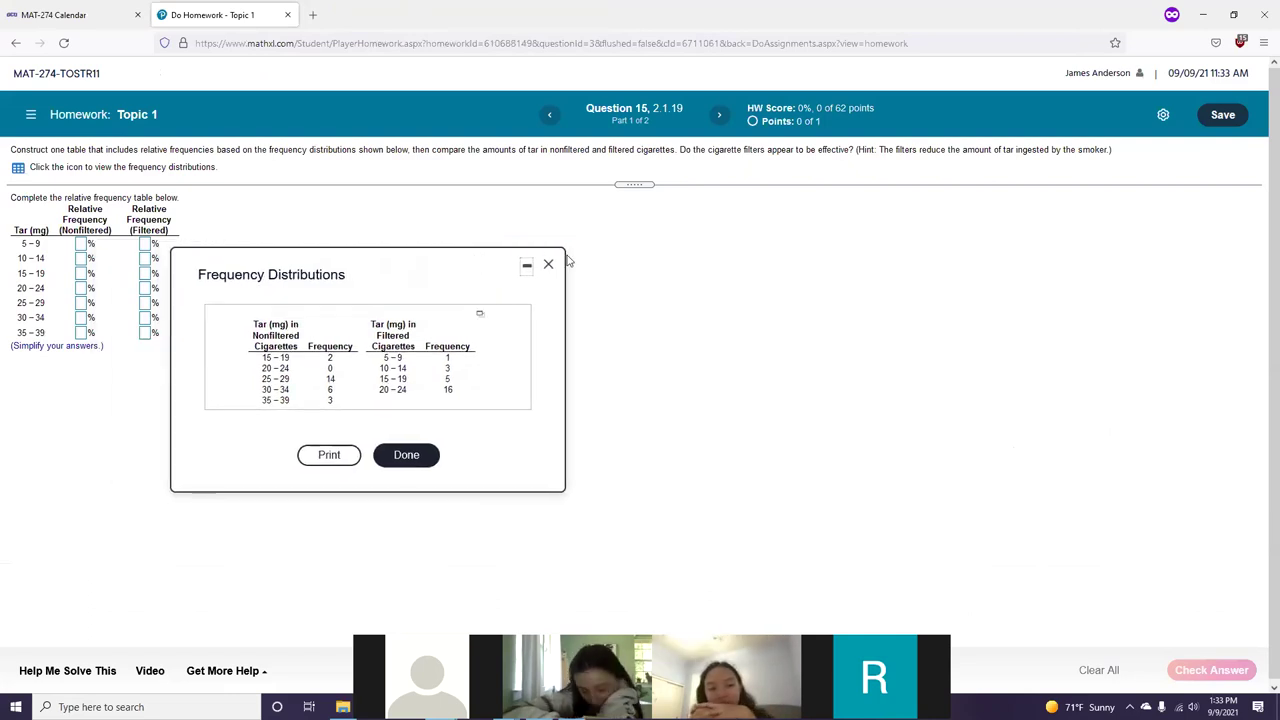
left_click(548, 265)
key("alt+Tab")
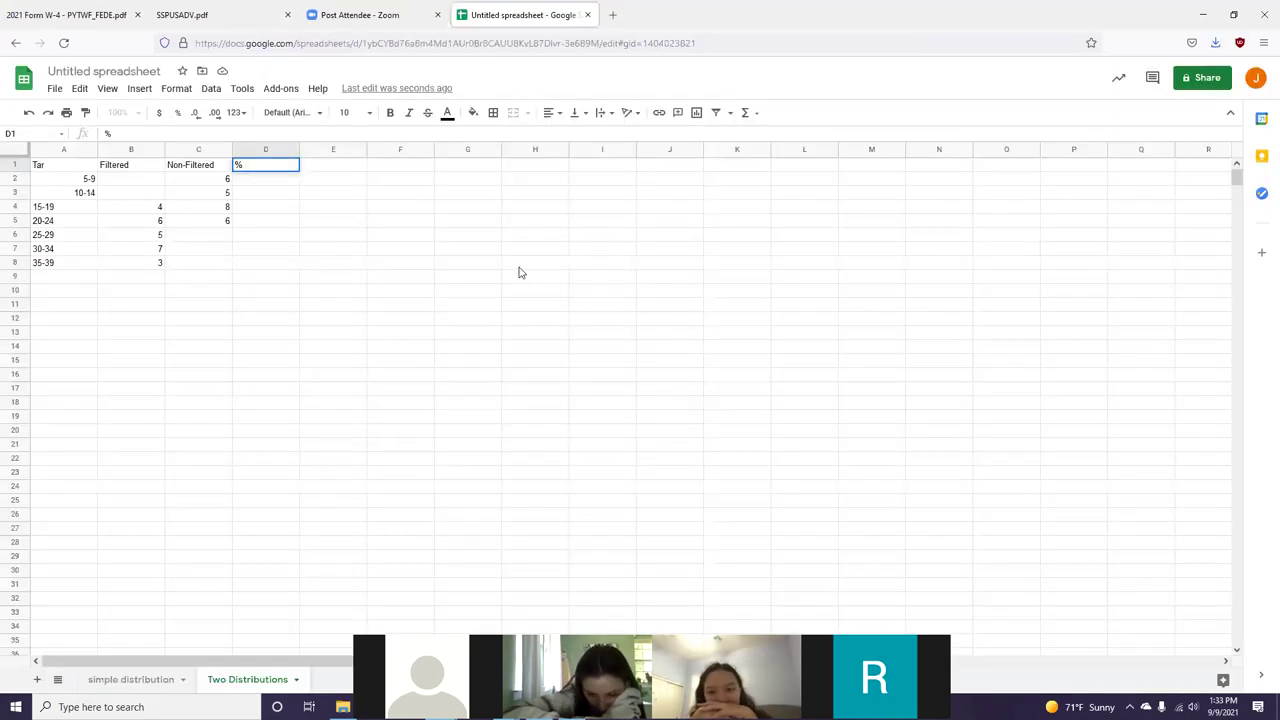
key("Escape")
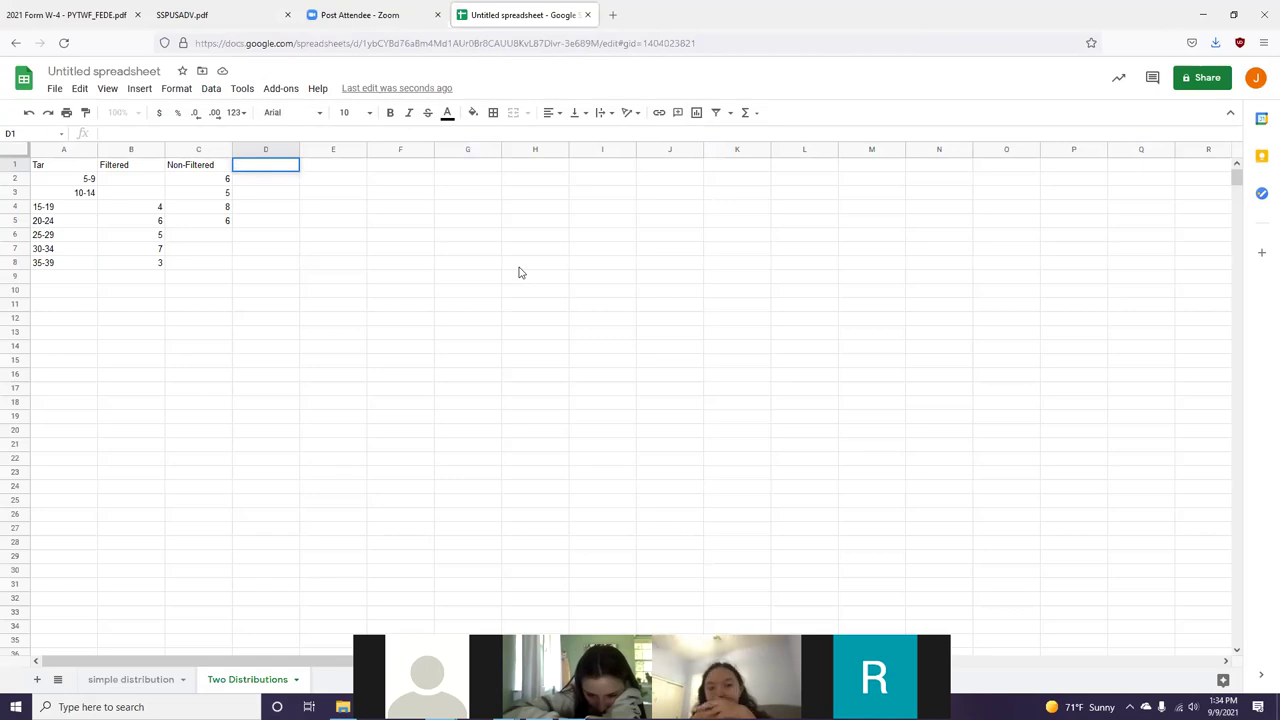
Step: Enter the term "Relative Frequency" in B12 and its definition "Frequency at one point" in C12
key("Down")
key("Down")
key("Down")
key("Down")
key("Down")
key("Down")
key("Down")
key("Down")
key("Down")
key("Left")
key("Left")
key("Down")
key("Down")
type("Relative Frequency")
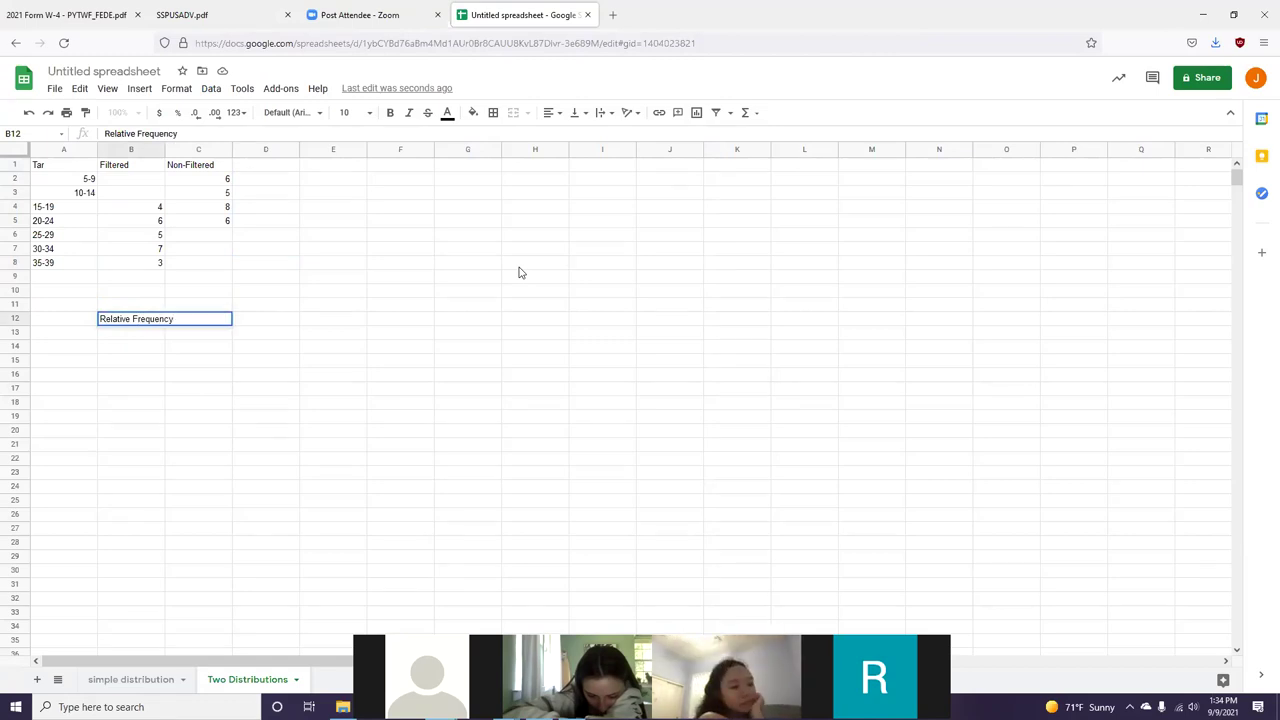
key("Tab")
type("Fre")
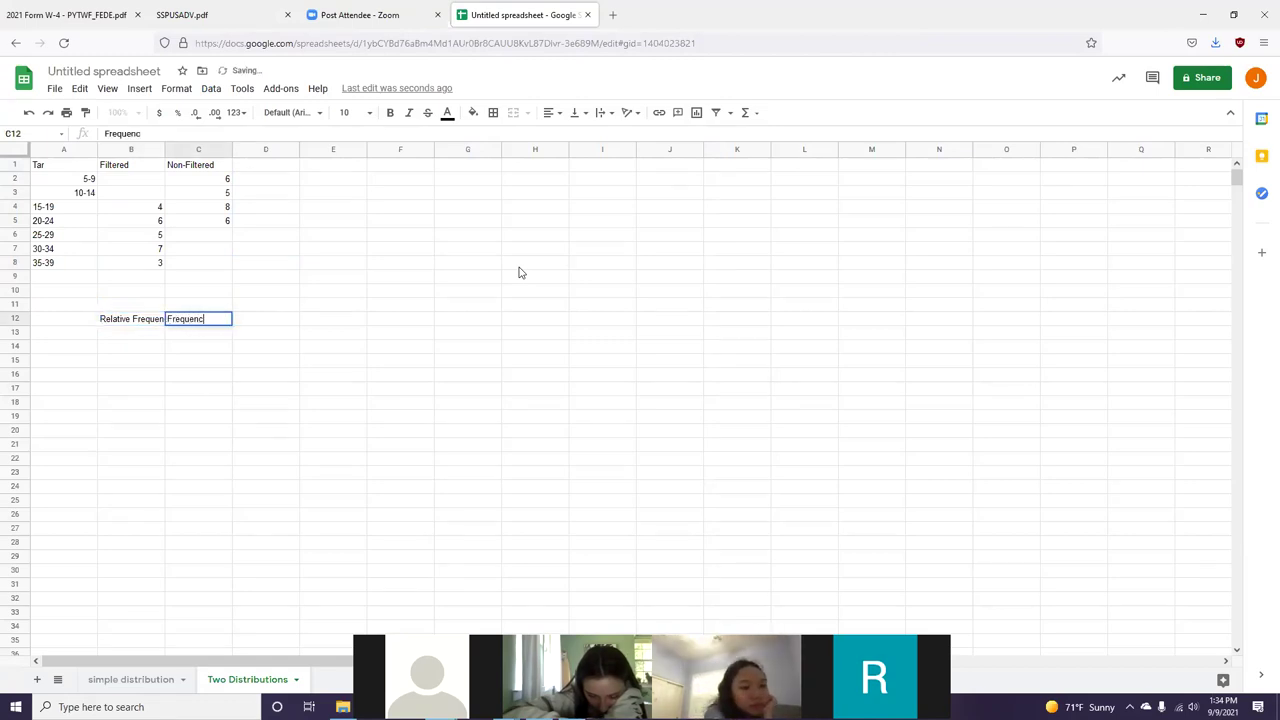
type("quency at one point")
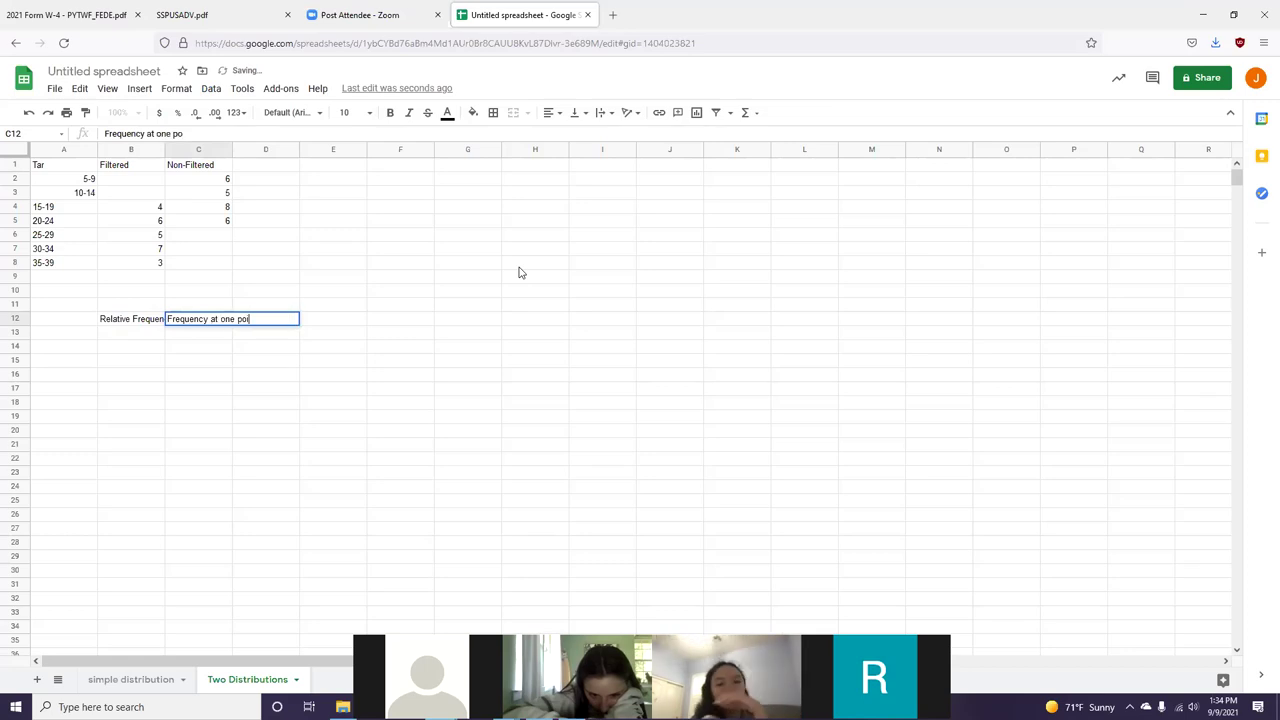
key("Return")
Step: Enter the term "Cumulative Frequency" in B13 and its definition "Frequency at that point and all before it" in C13
type("Cumul")
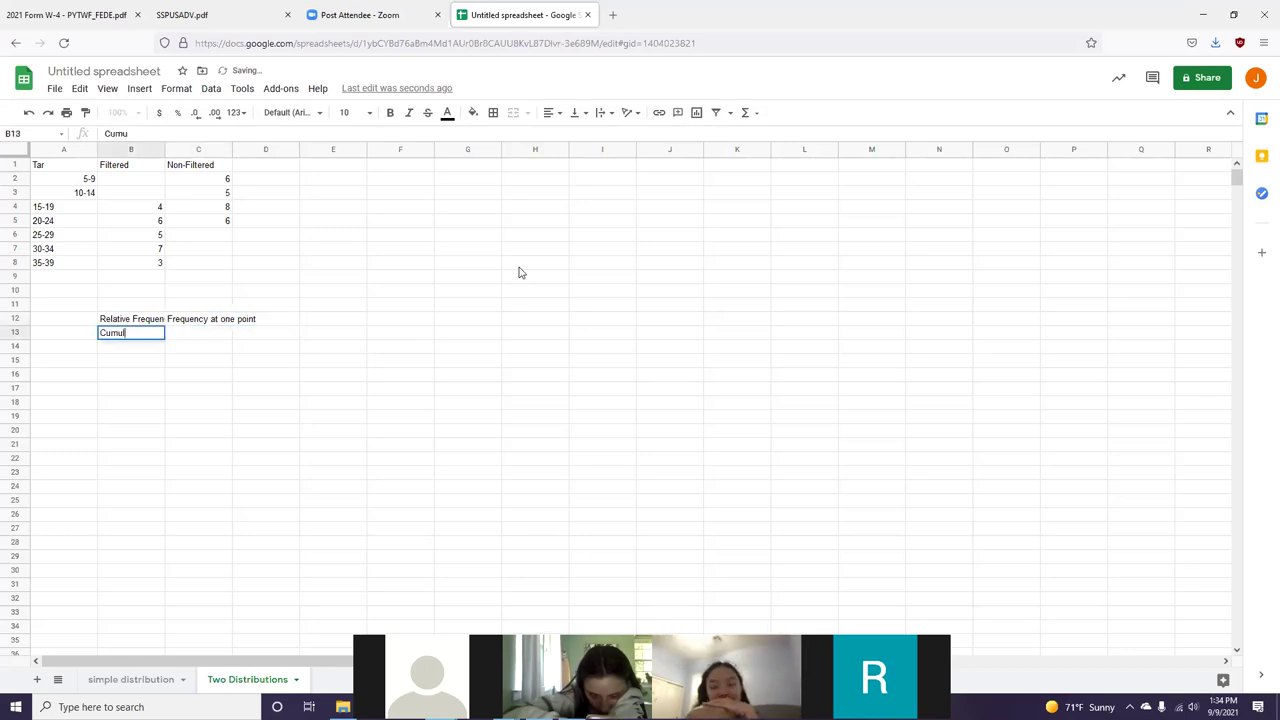
type("ative Frequency")
key("Tab")
type("Freque")
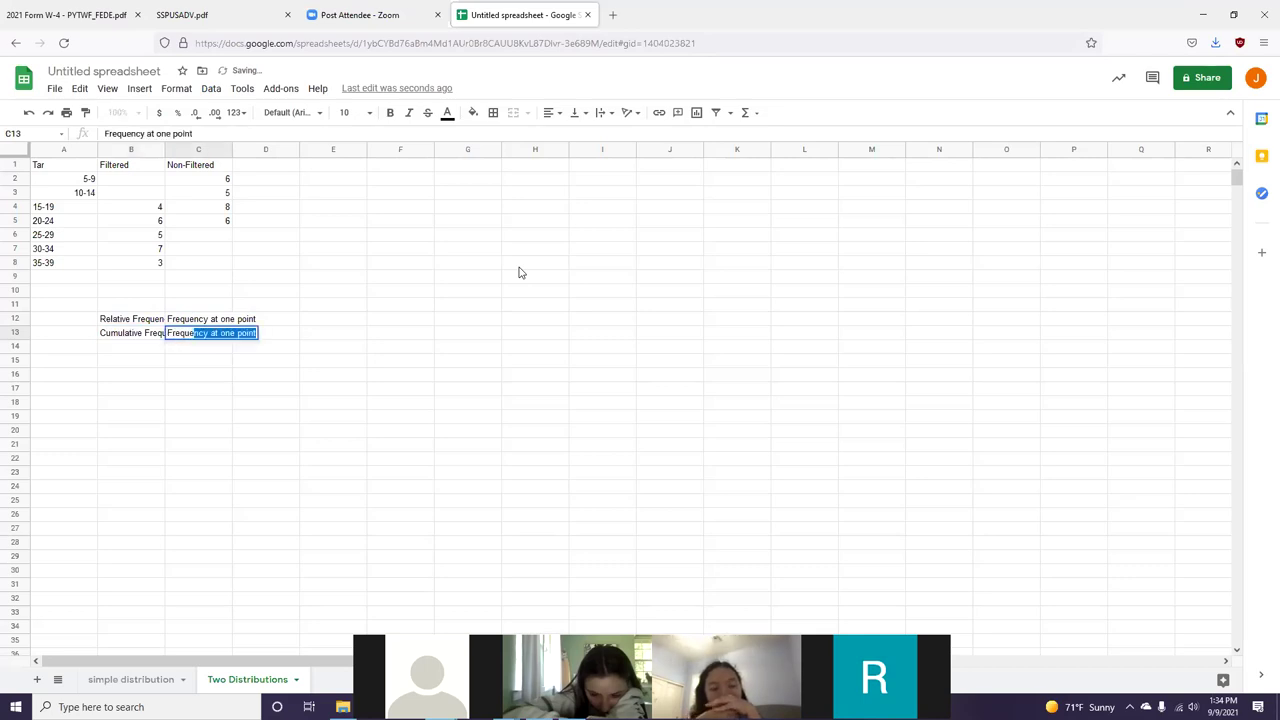
type("ncy at ")
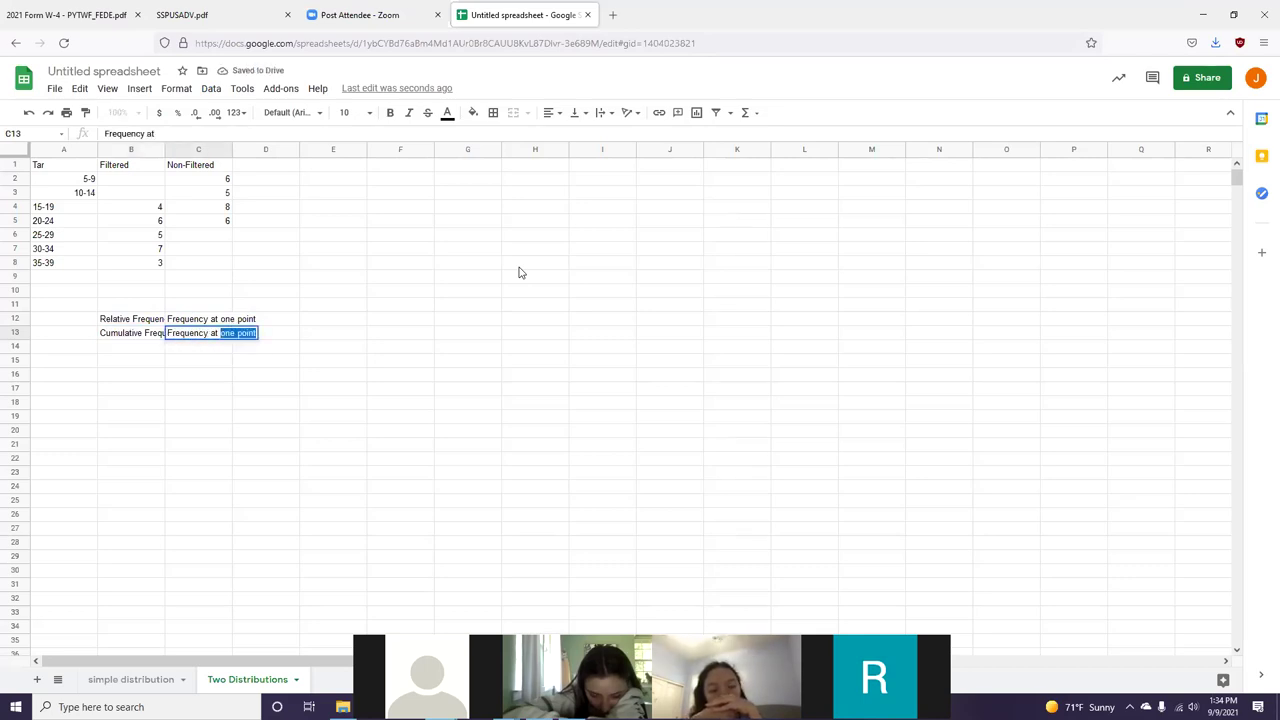
type("that point and all before it")
key("Return")
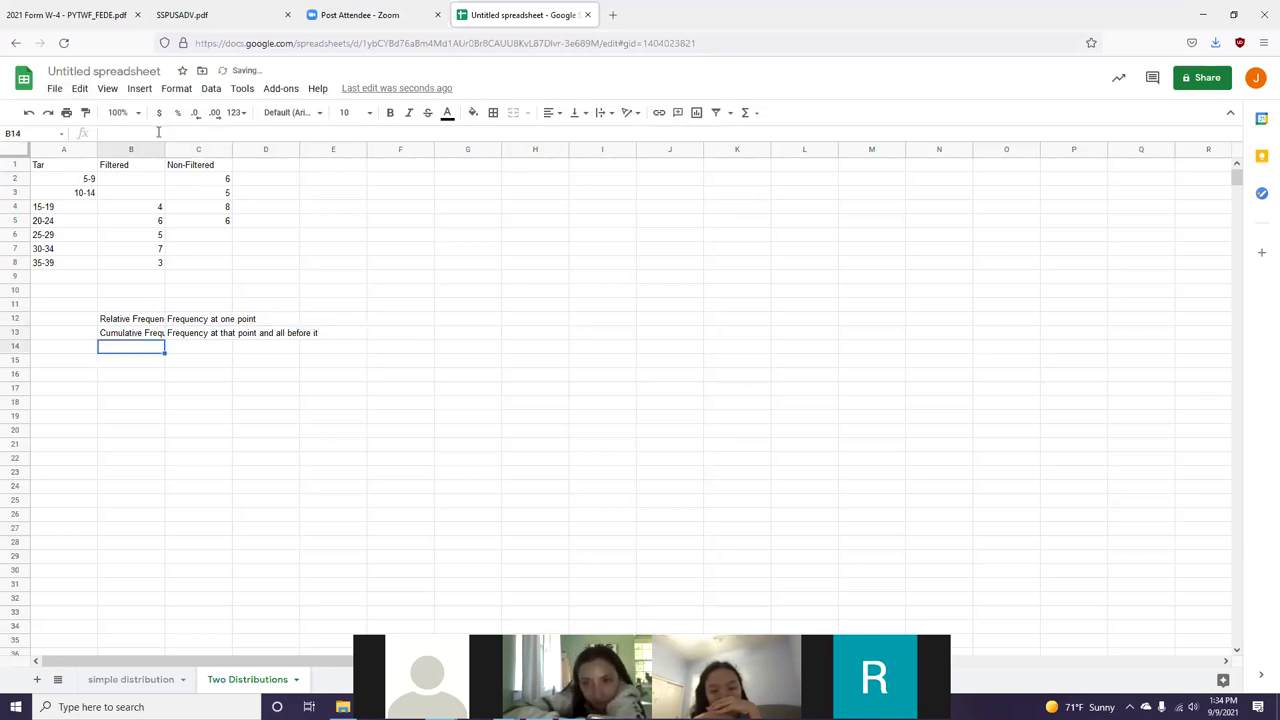
Step: Widen column B so the frequency terms in B12 and B13 fit fully
left_click(170, 149)
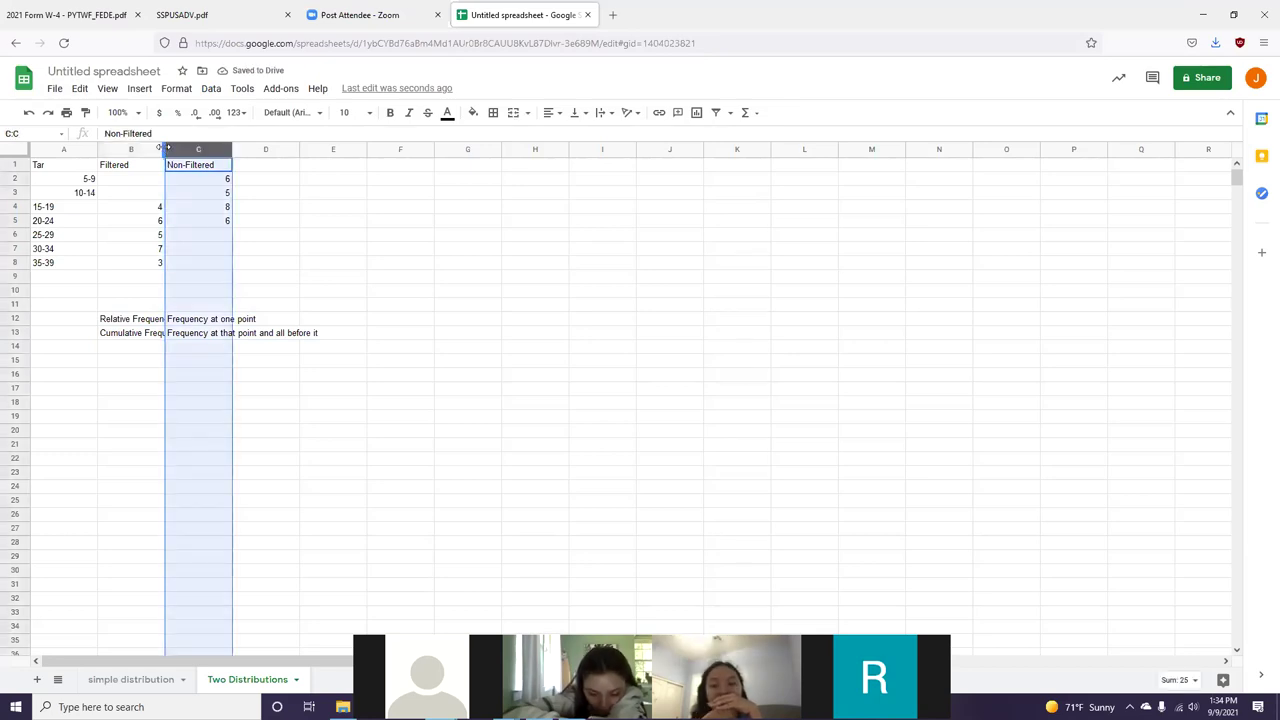
left_click_drag(166, 148, 189, 148)
left_click(114, 278)
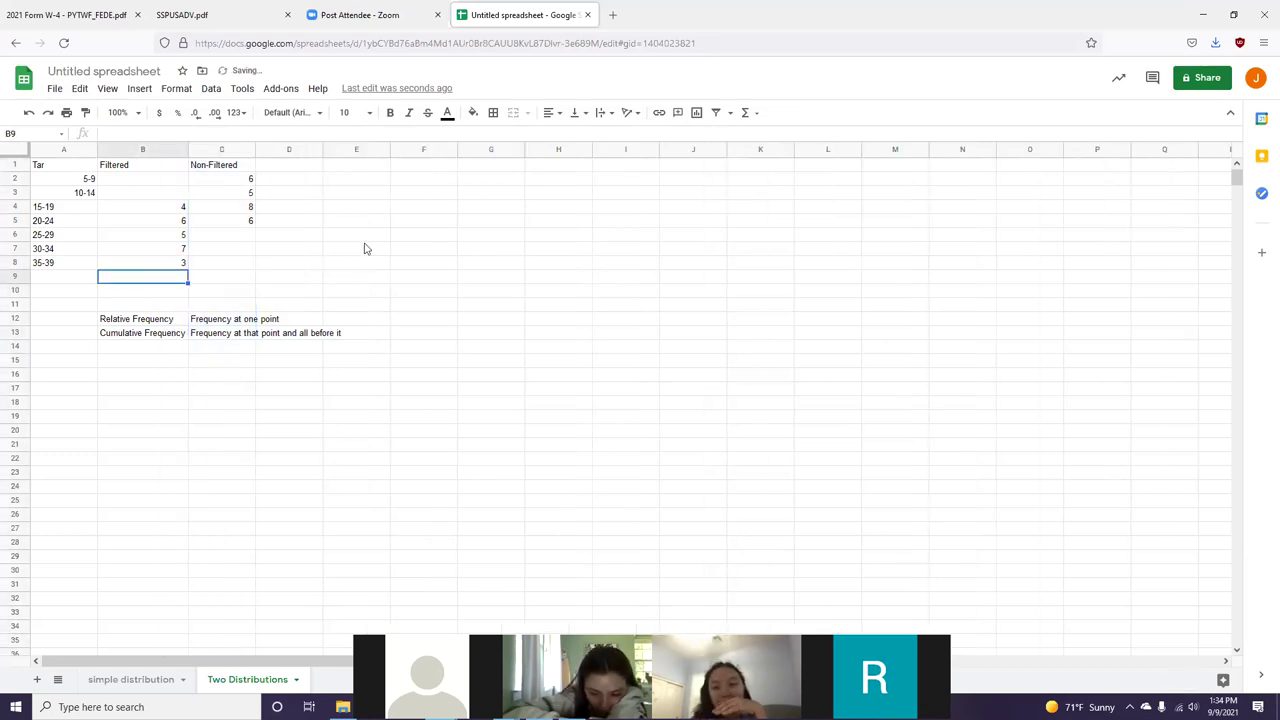
Step: Enter the header "% Relative Filtered" in D1 and "% Relative Non Filtered" in E1
left_click(293, 168)
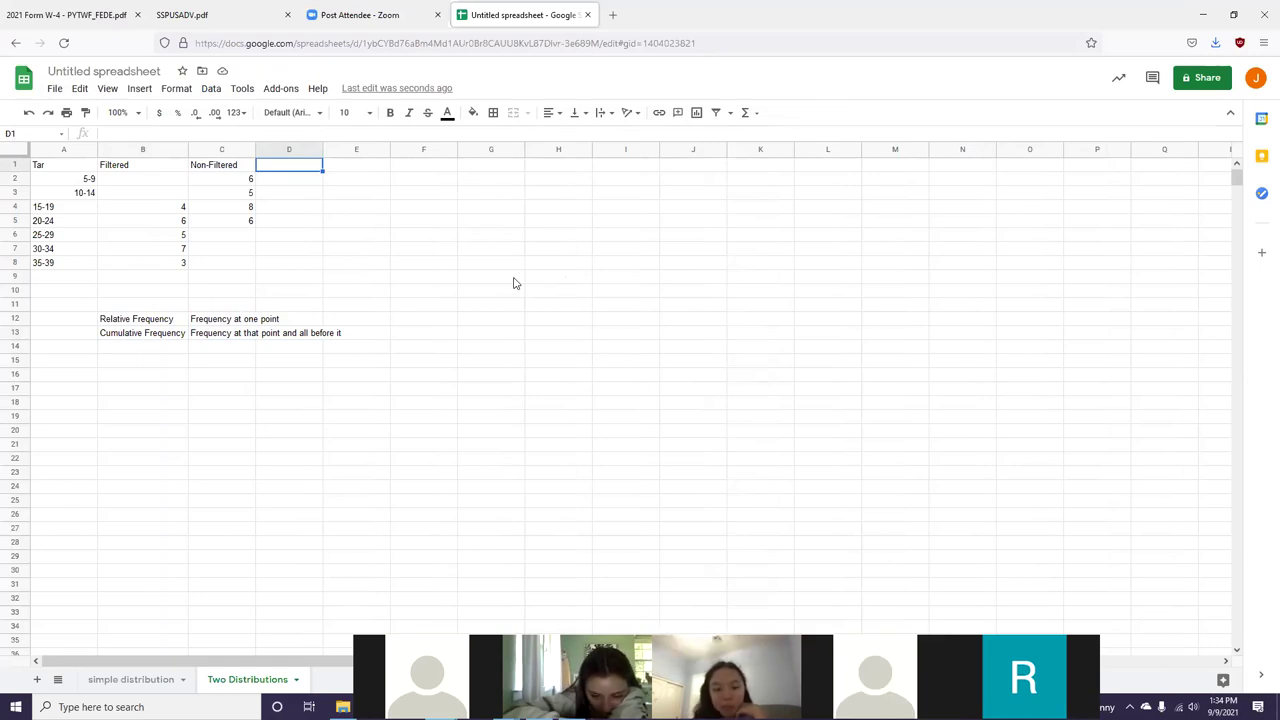
type("%")
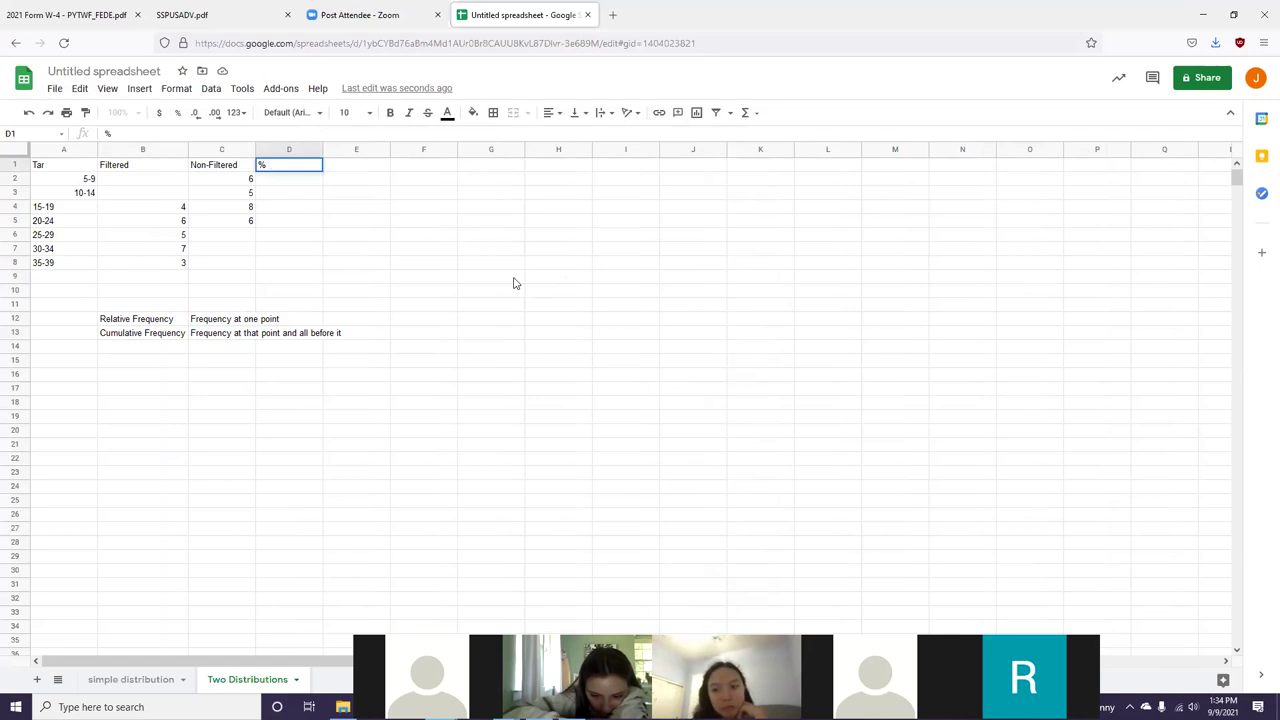
type(" Relati")
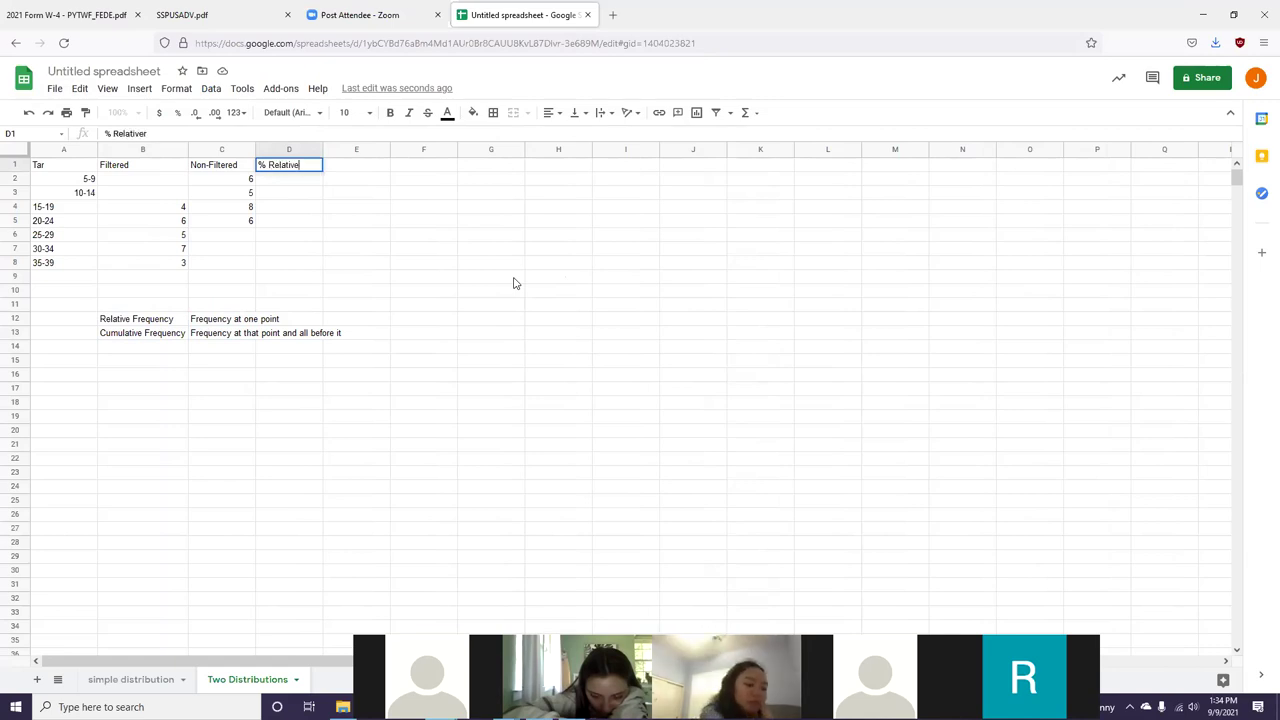
type("ve Filtered")
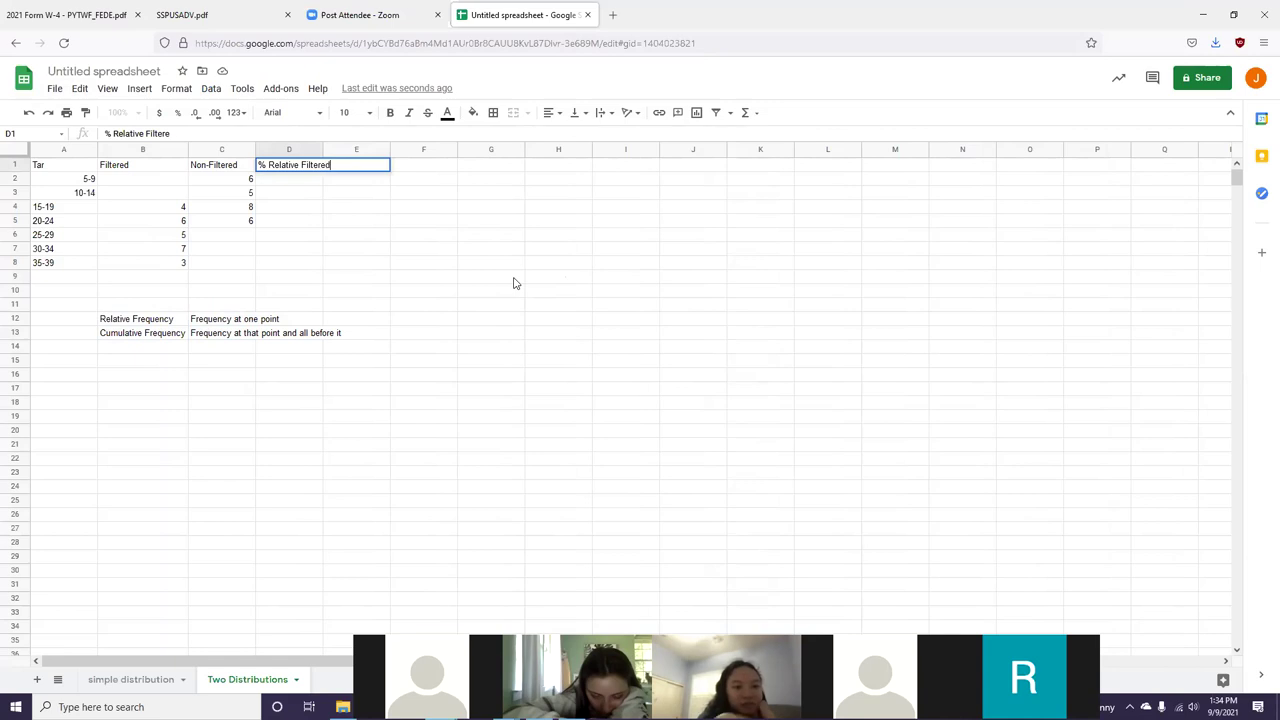
key("Tab")
type("% Re")
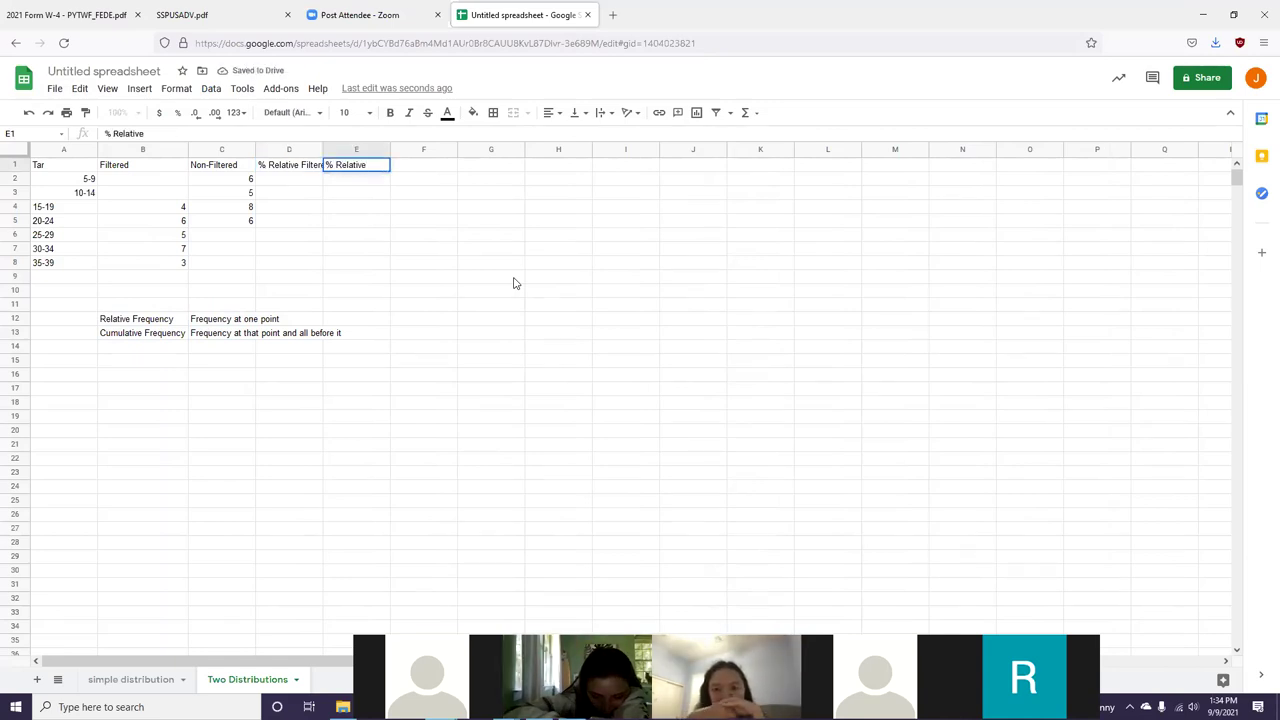
type("lative Non Filtered")
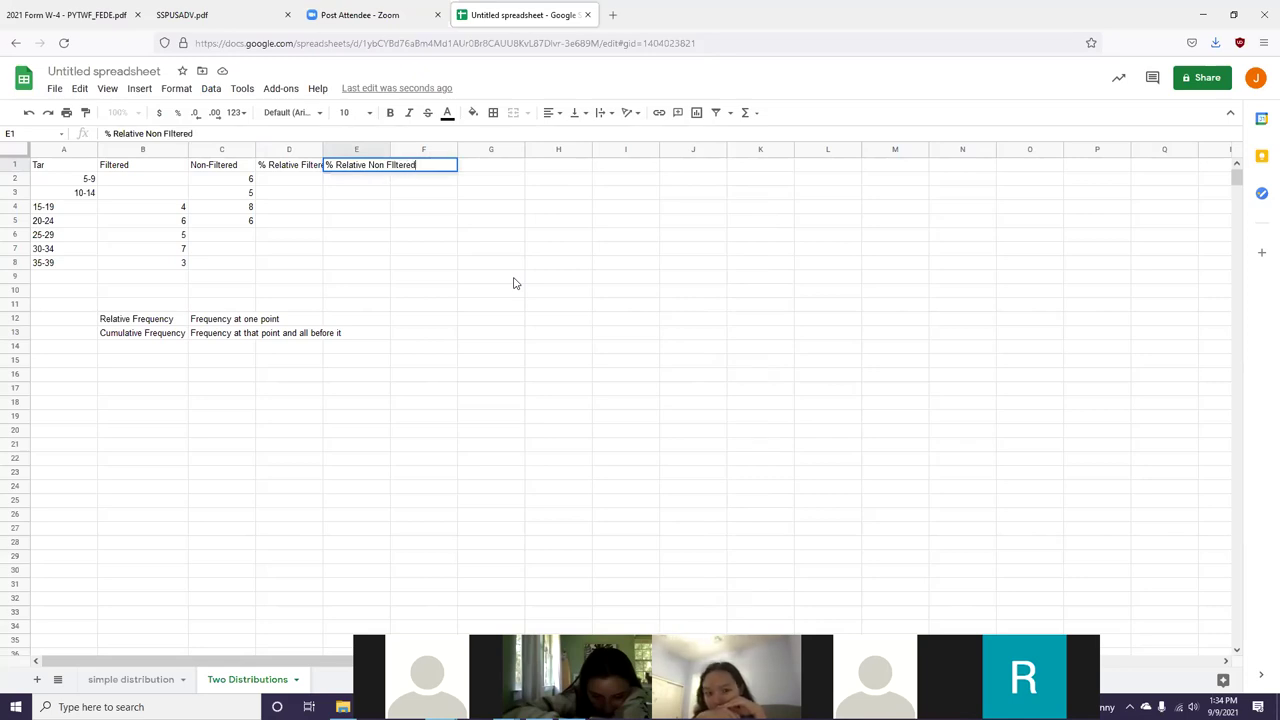
Step: Enter "% Cumulative Filtered" in F1 and "% Cumulative Non Filtered" in G1, and widen columns D to G to fit their headers
key("Tab")
type("% Cu")
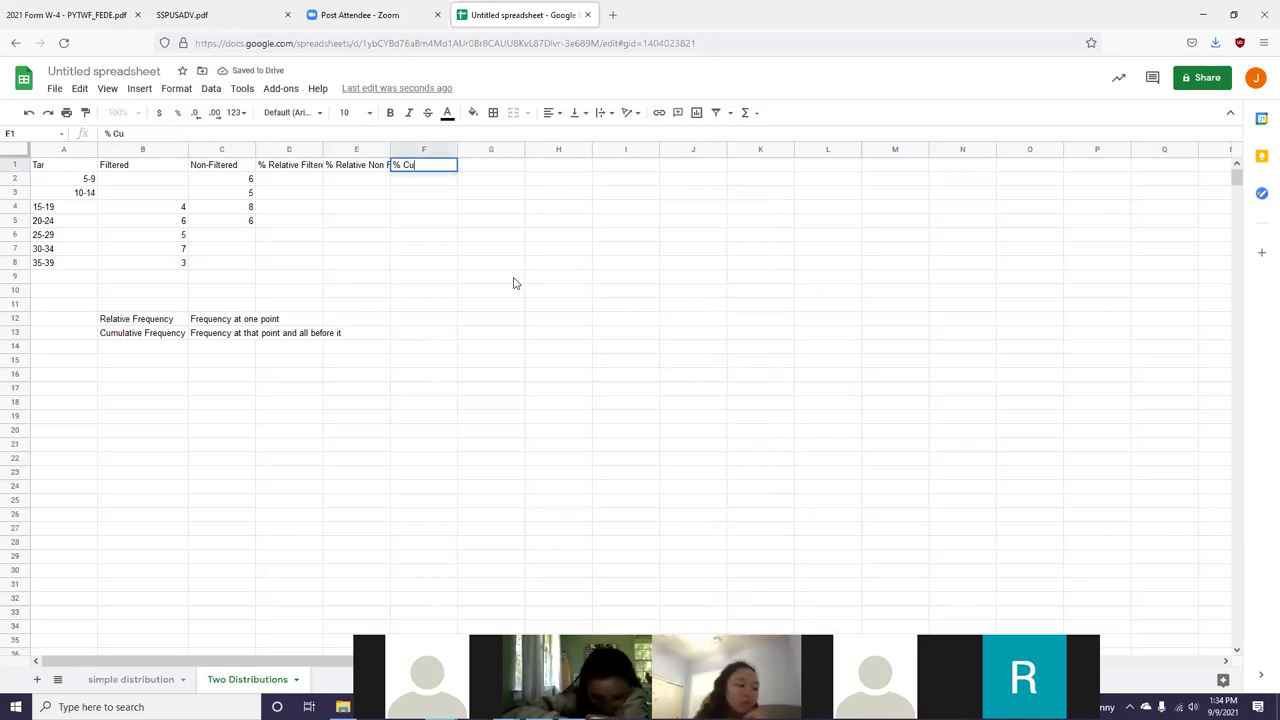
type("mulative Filtered")
key("Tab")
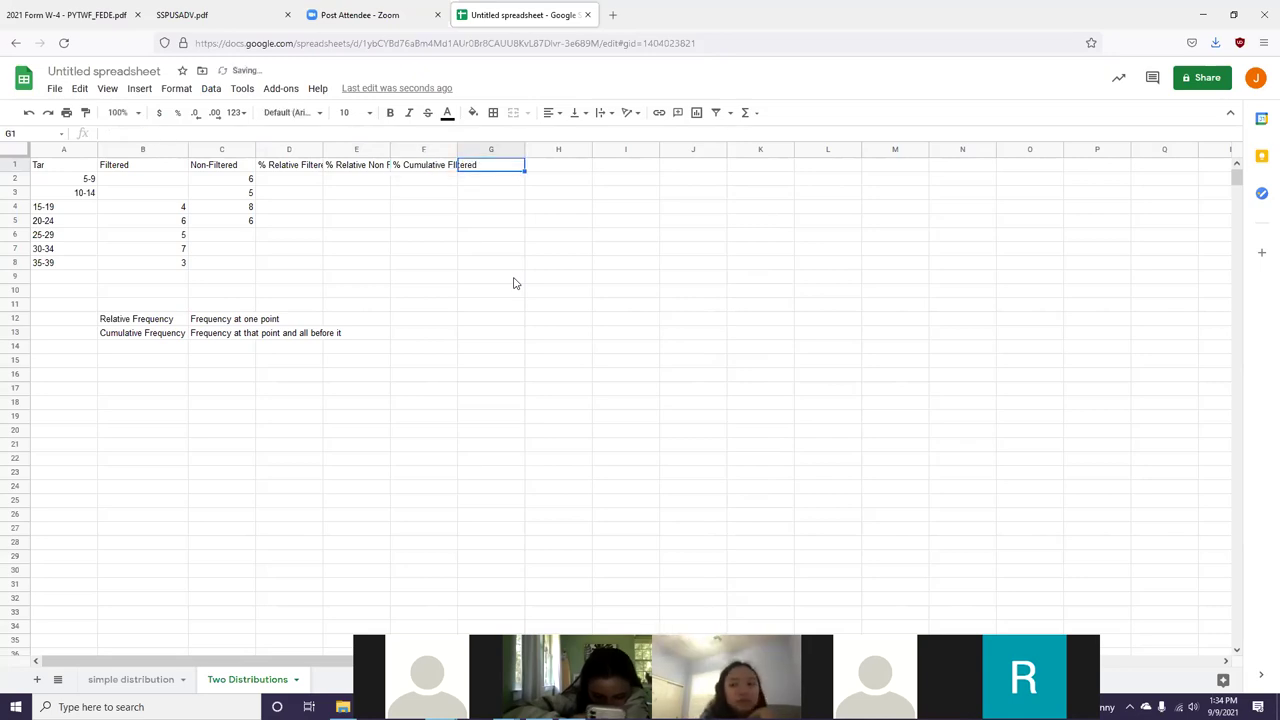
type("% Cumulative N")
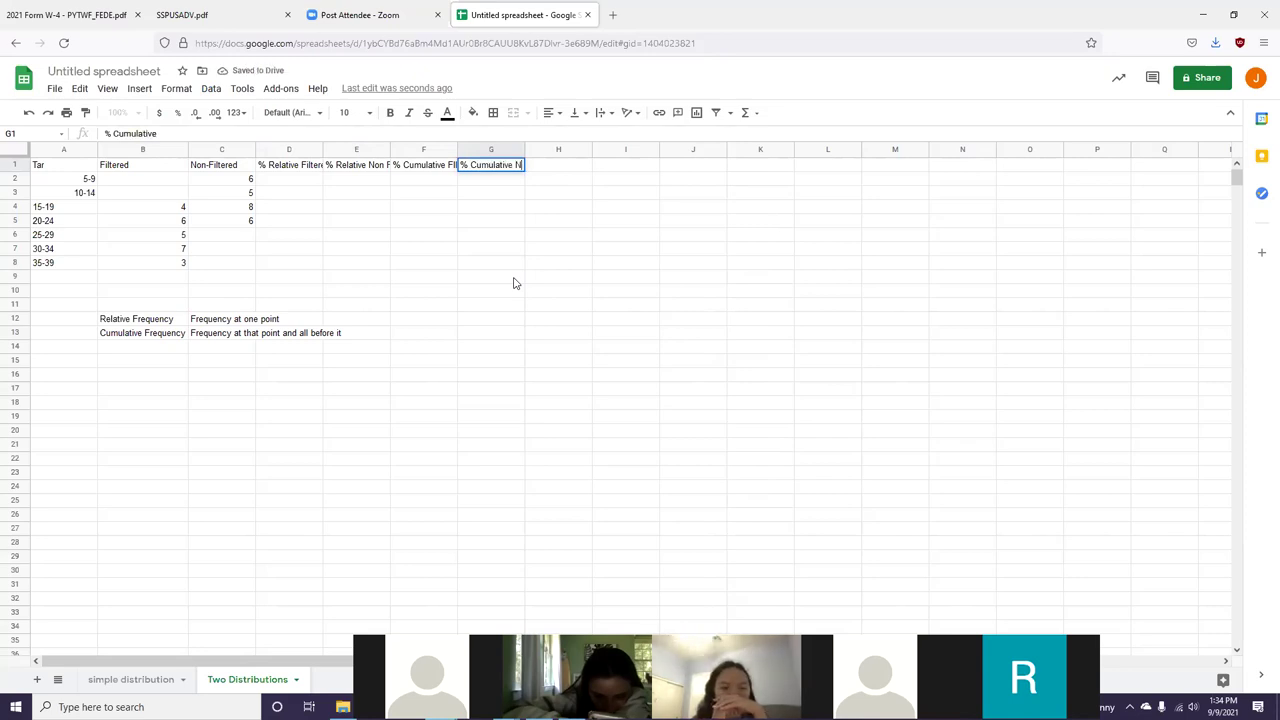
type("on Filtered")
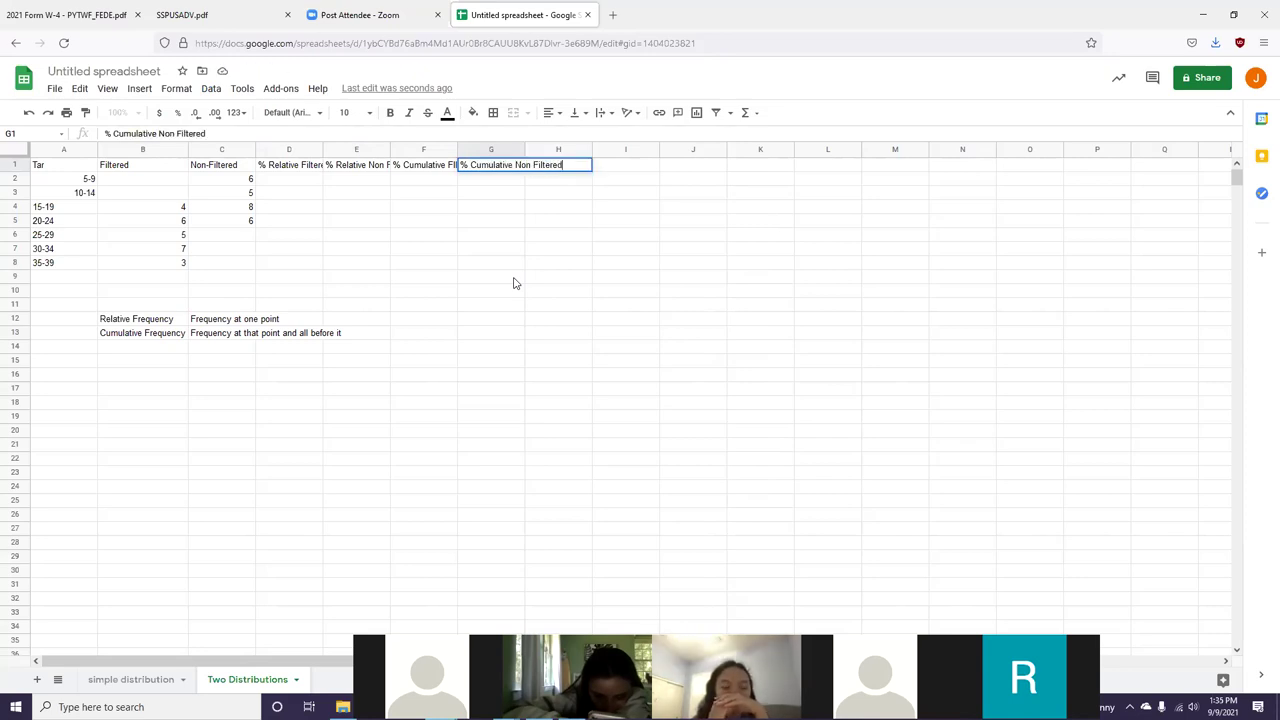
key("Return")
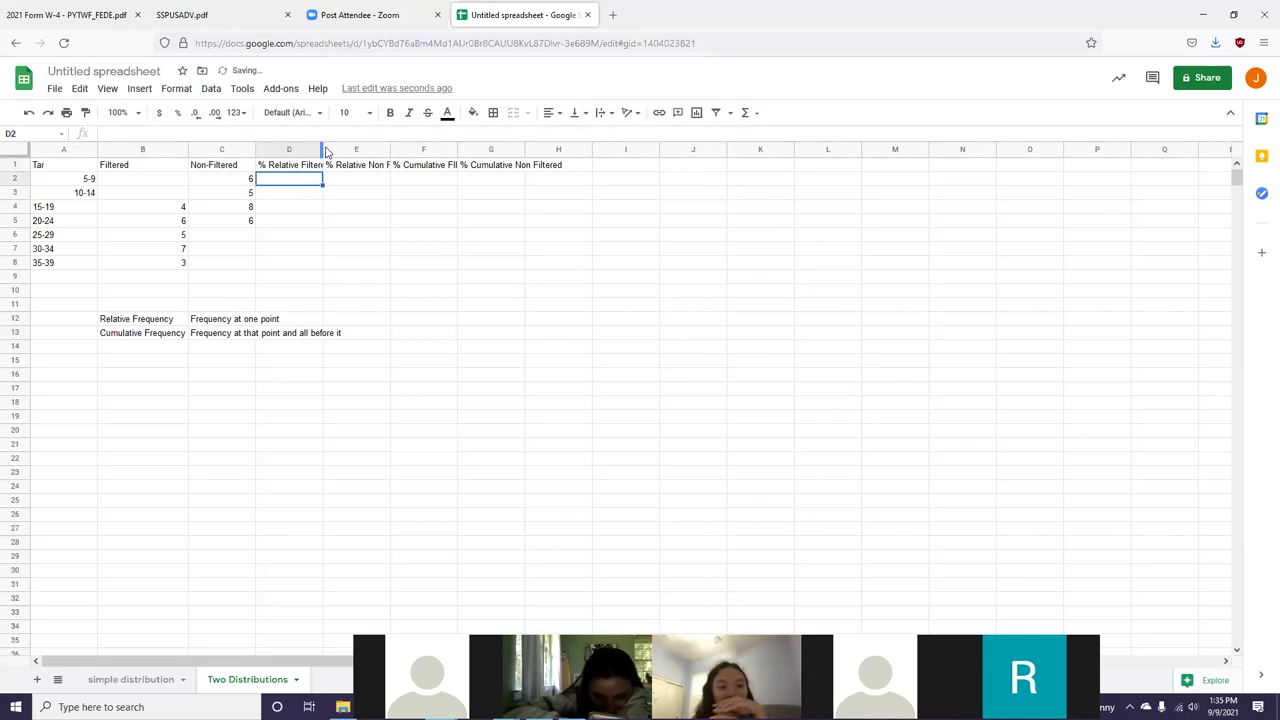
left_click_drag(320, 149, 625, 149)
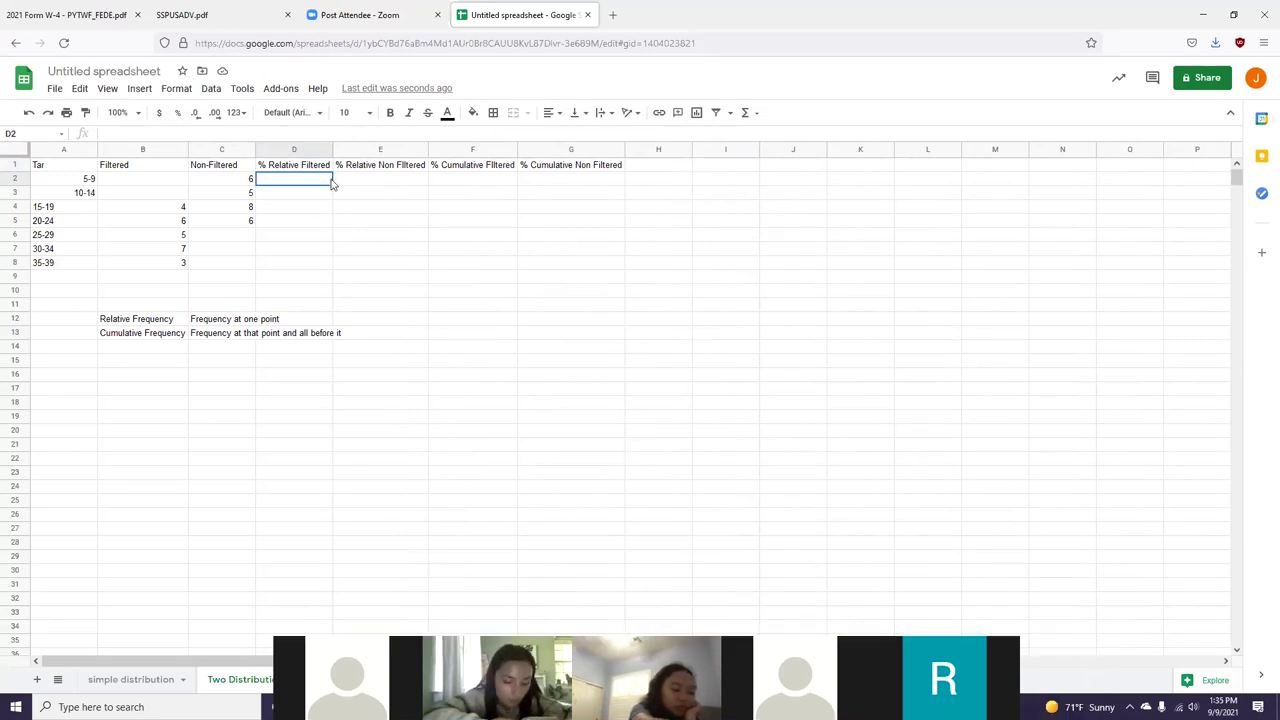
Step: Label A9 "Sum" and total the Filtered counts B2:B8 in B9 with the SUM function
left_click(51, 283)
type("Sum")
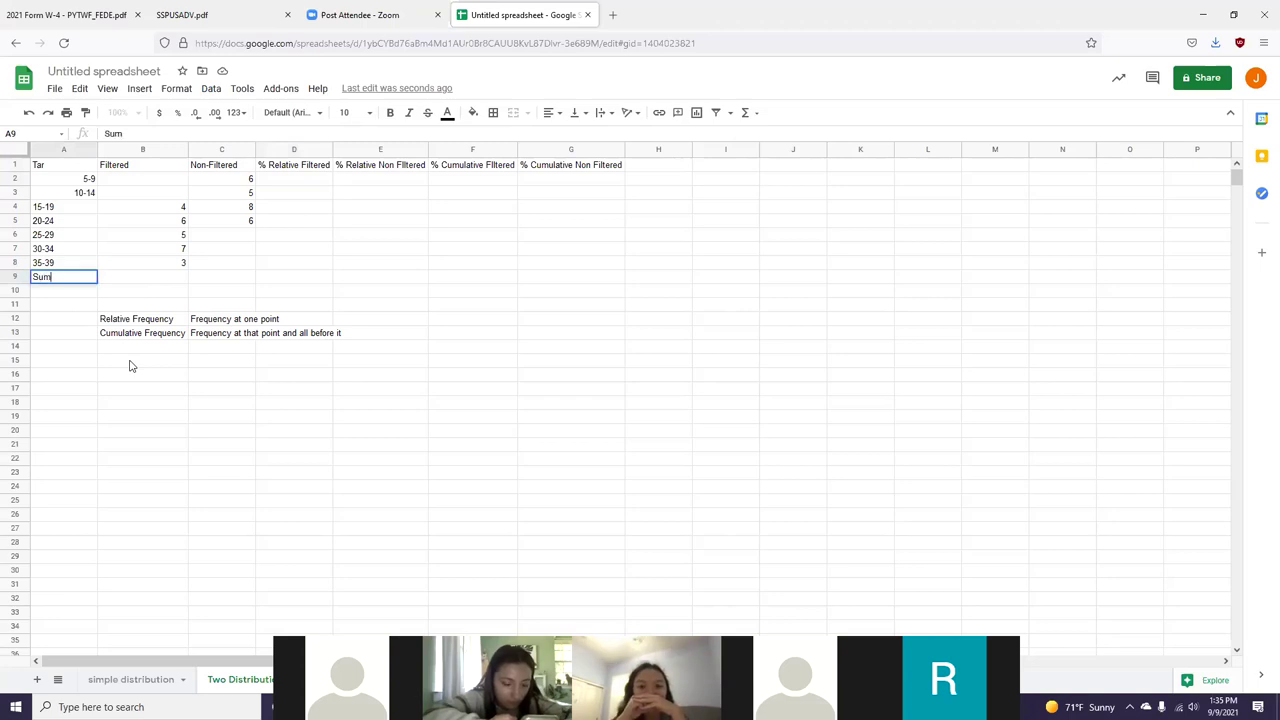
key("Tab")
type("=")
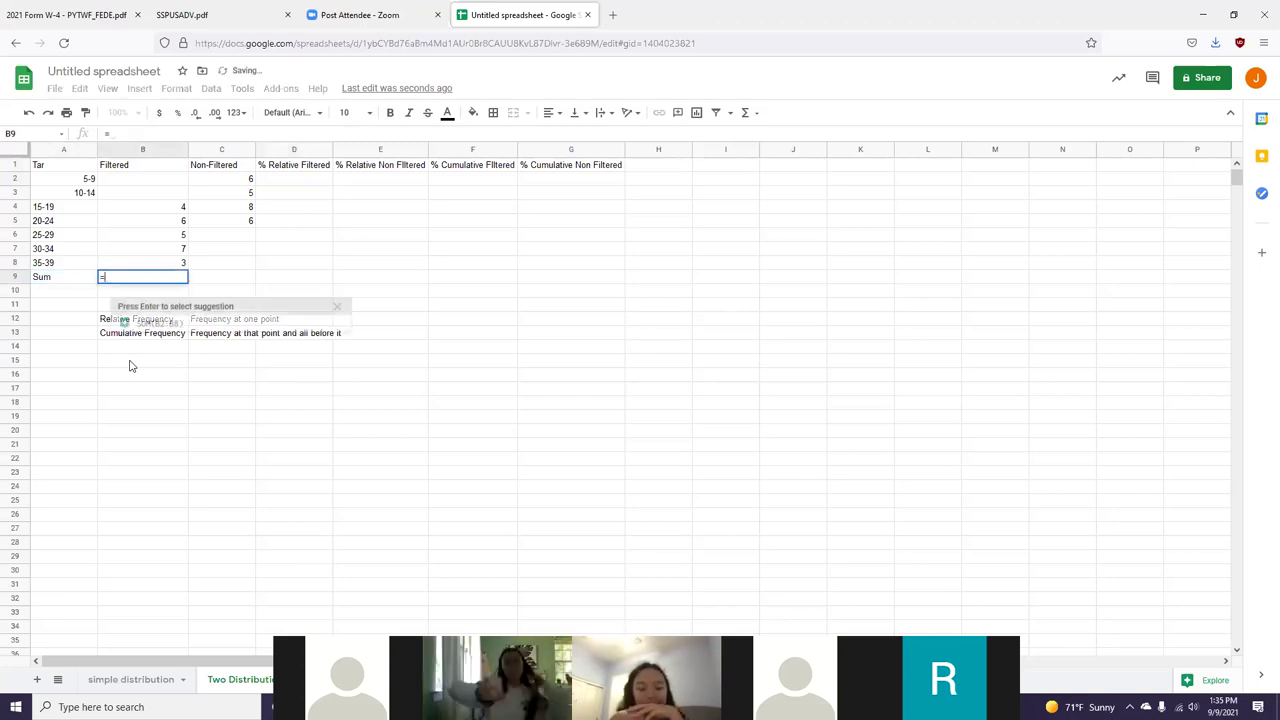
type("sum(")
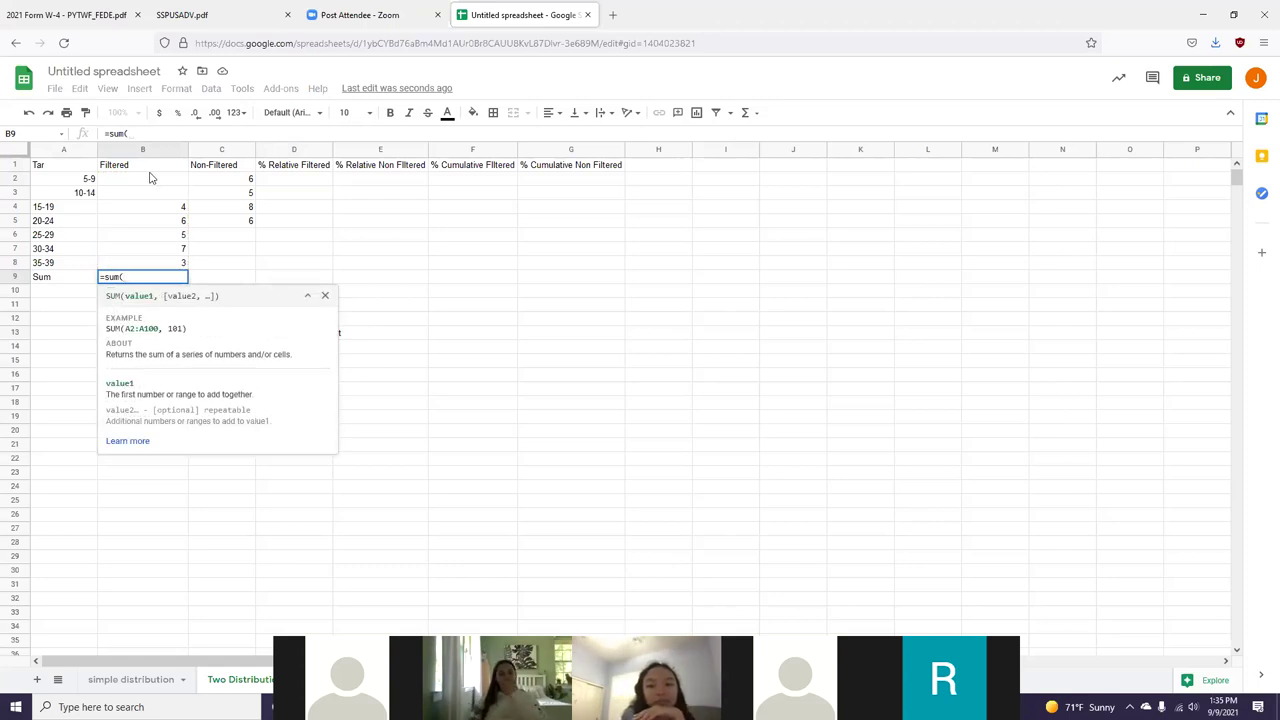
left_click_drag(152, 180, 184, 263)
key("Return")
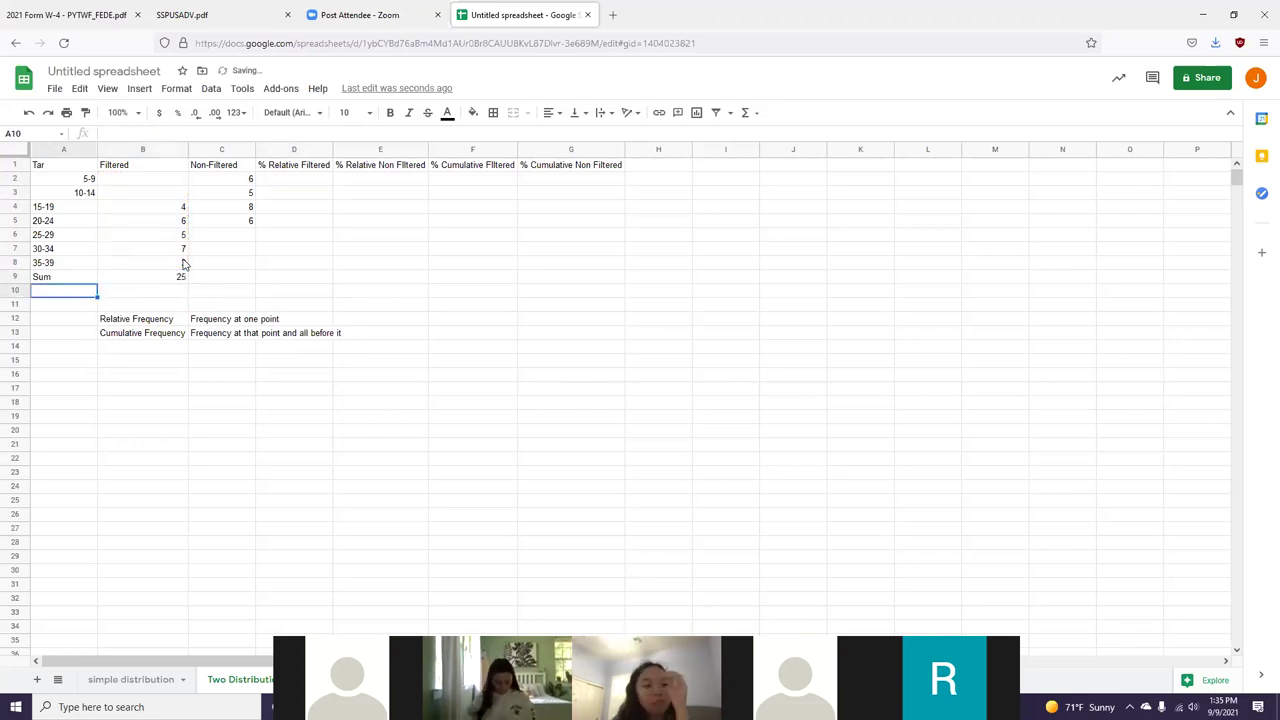
Step: Total the Non-Filtered counts C2:C8 in C9 with the SUM function
key("Right")
key("Right")
key("Up")
type("=sum*(")
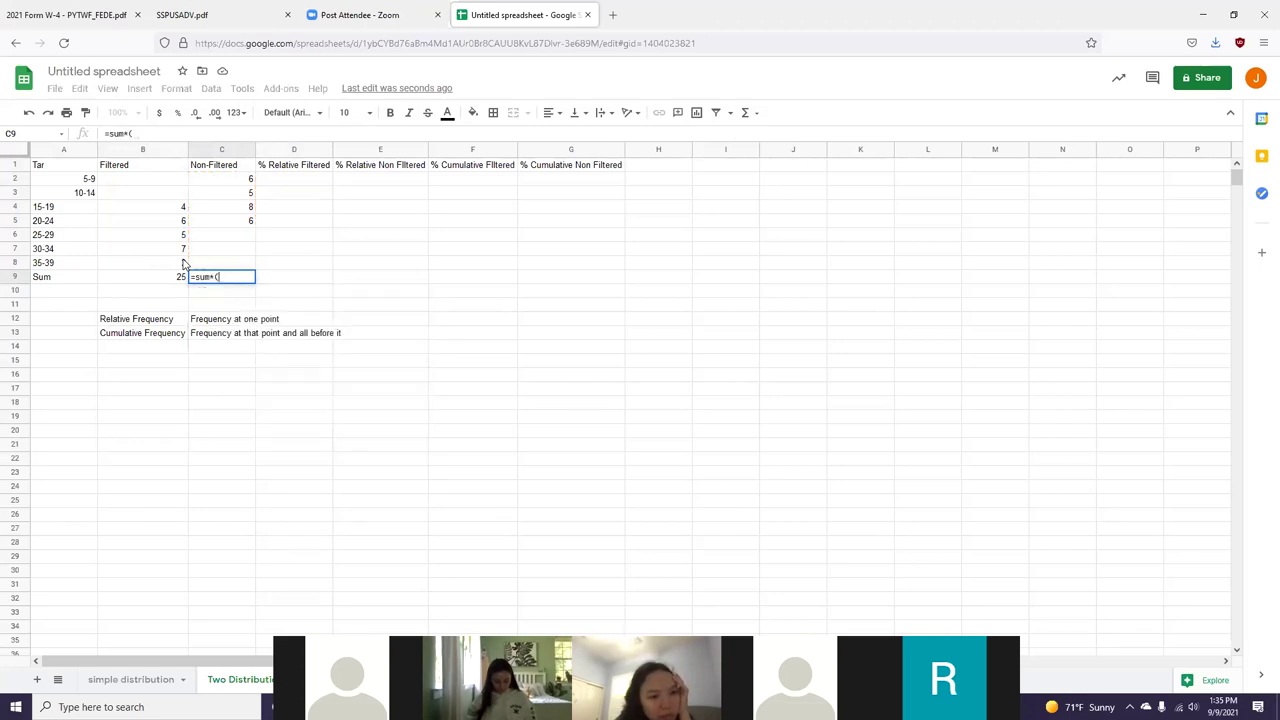
key("BackSpace")
key("BackSpace")
type("(")
left_click_drag(240, 180, 237, 264)
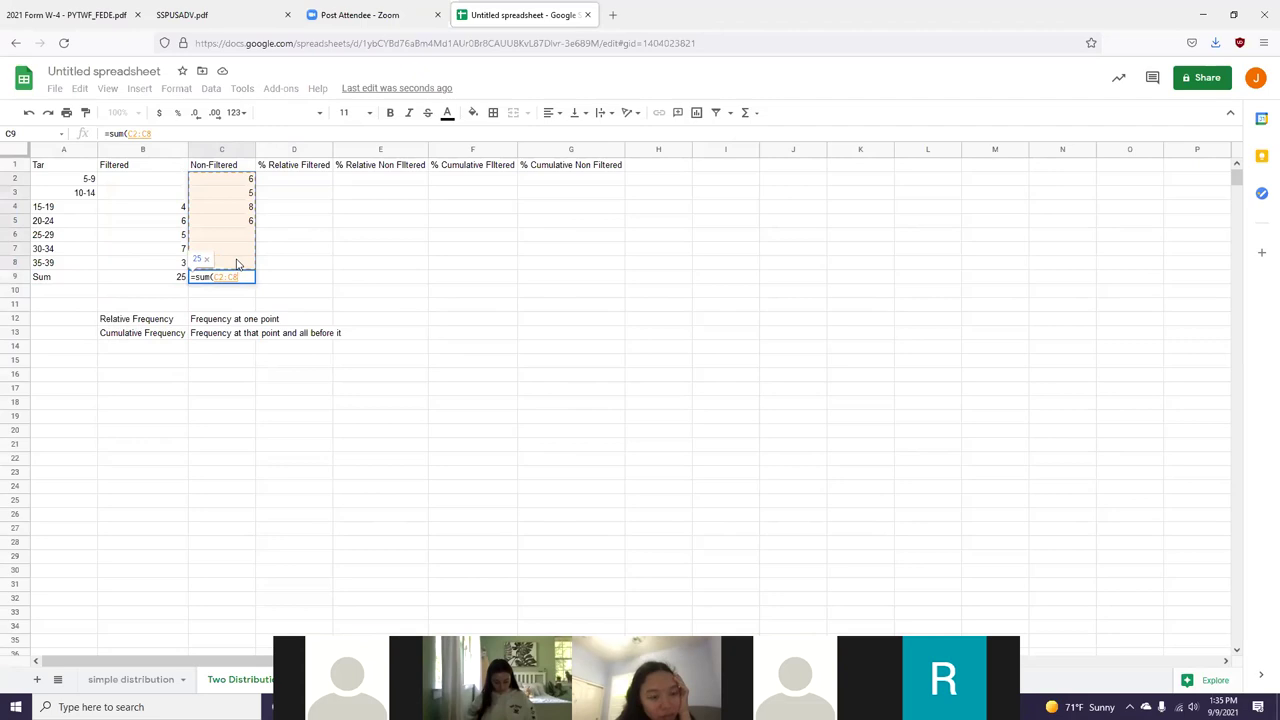
key("Return")
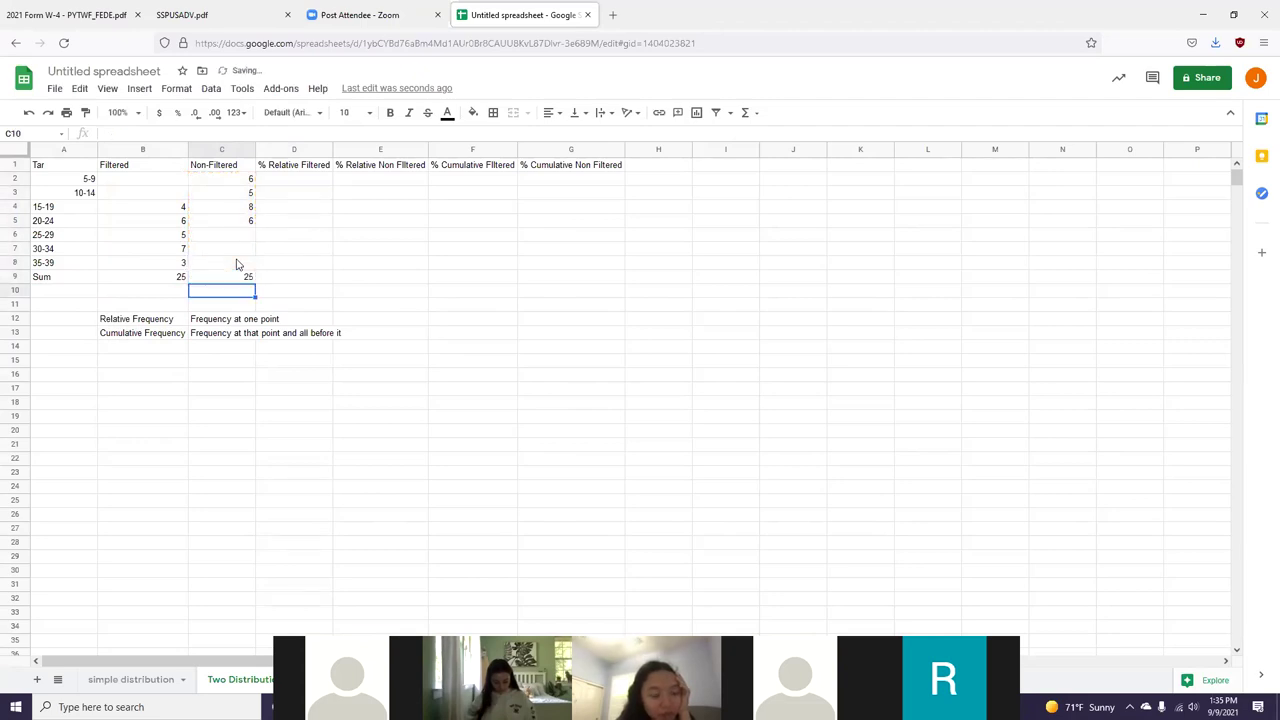
Step: Enter the formula =B2/B9 in D2 to calculate the first filtered relative frequency
key("Right")
key("Up")
key("Up")
key("Up")
key("Up")
key("Up")
key("Up")
key("Up")
key("Up")
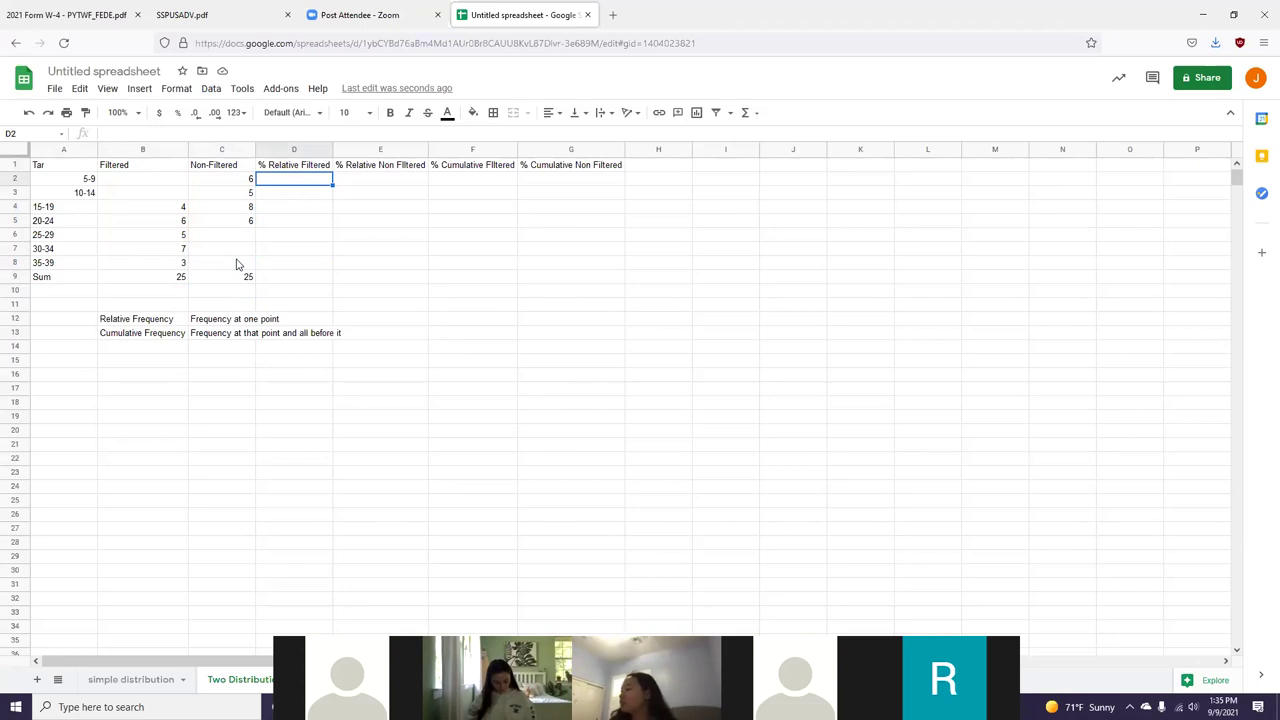
type("=")
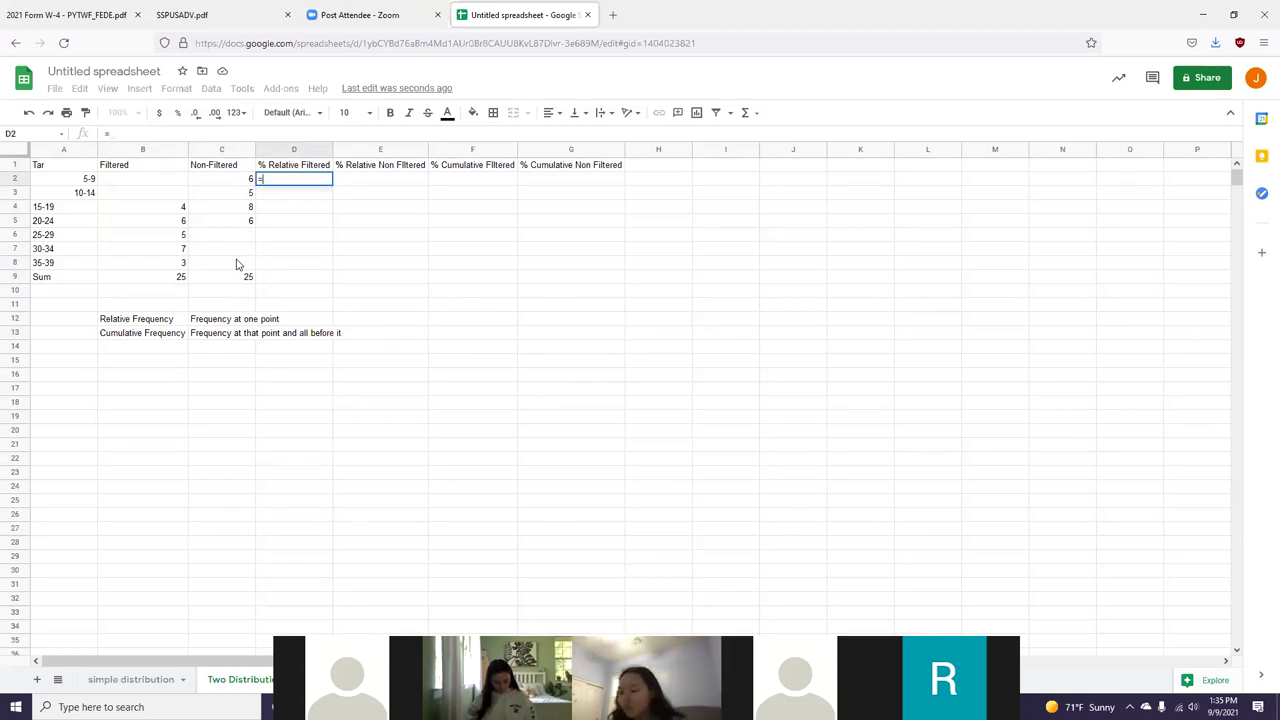
left_click(157, 184)
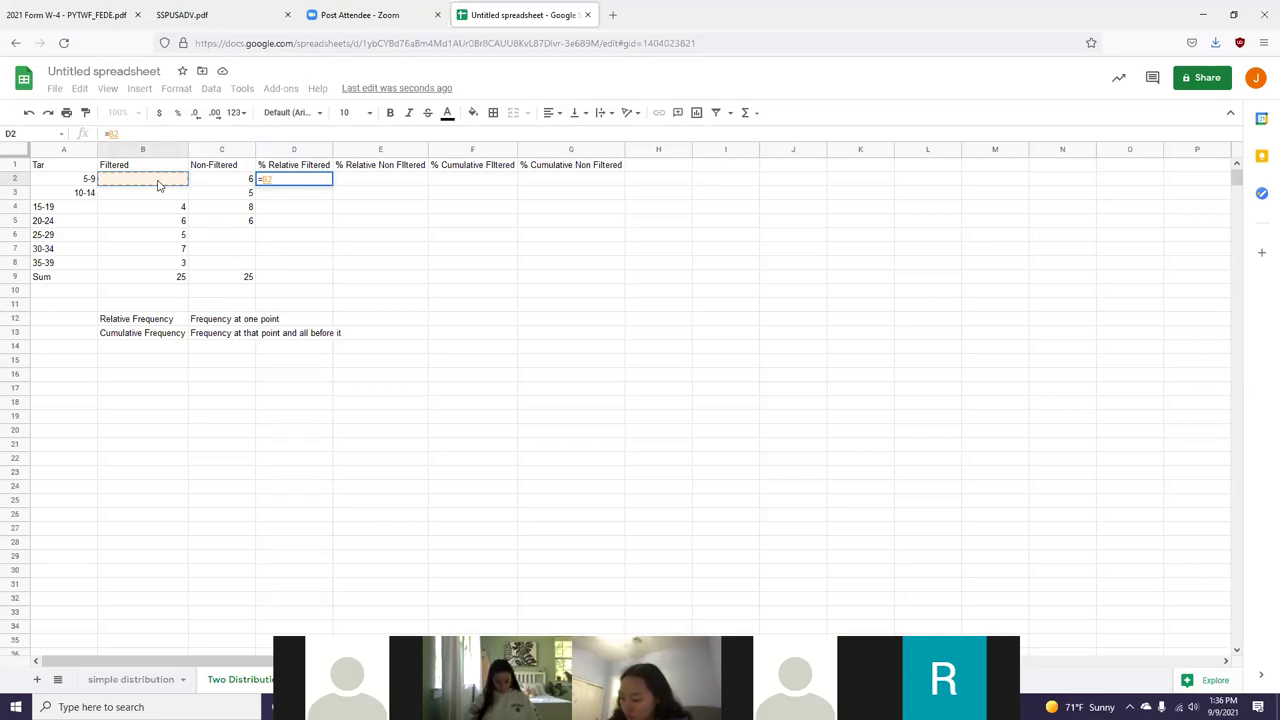
type("/")
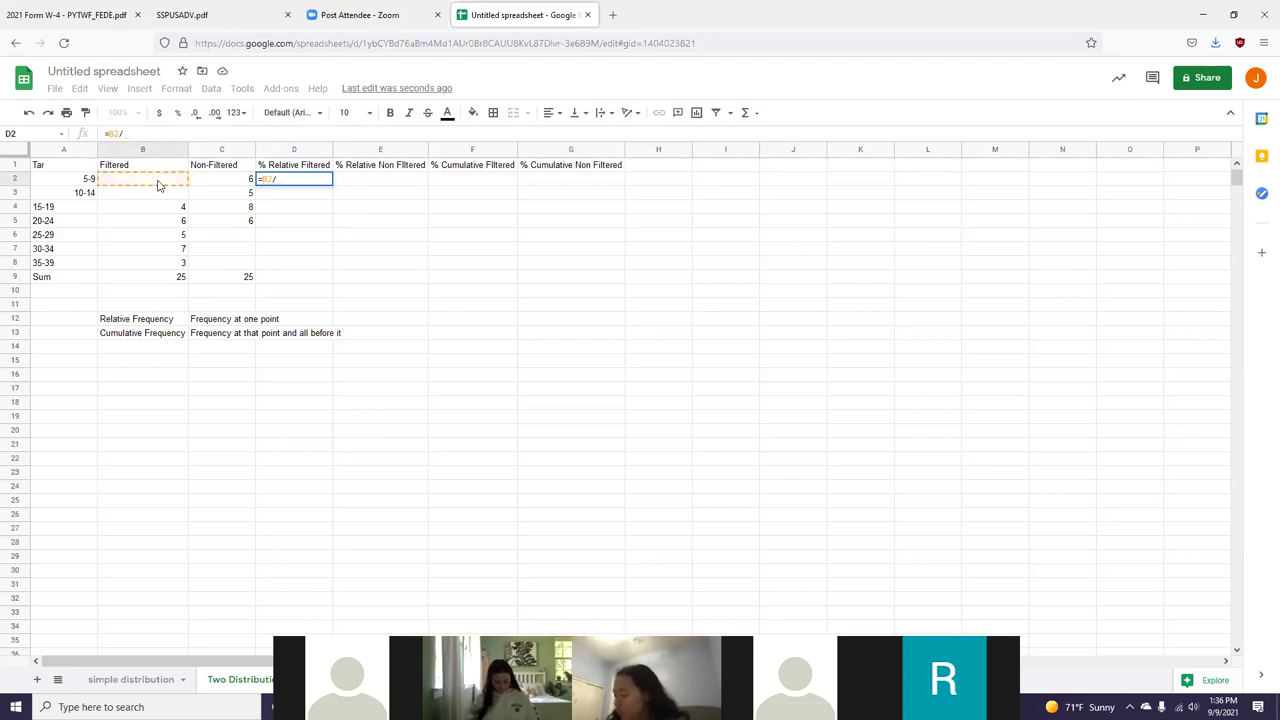
left_click(178, 279)
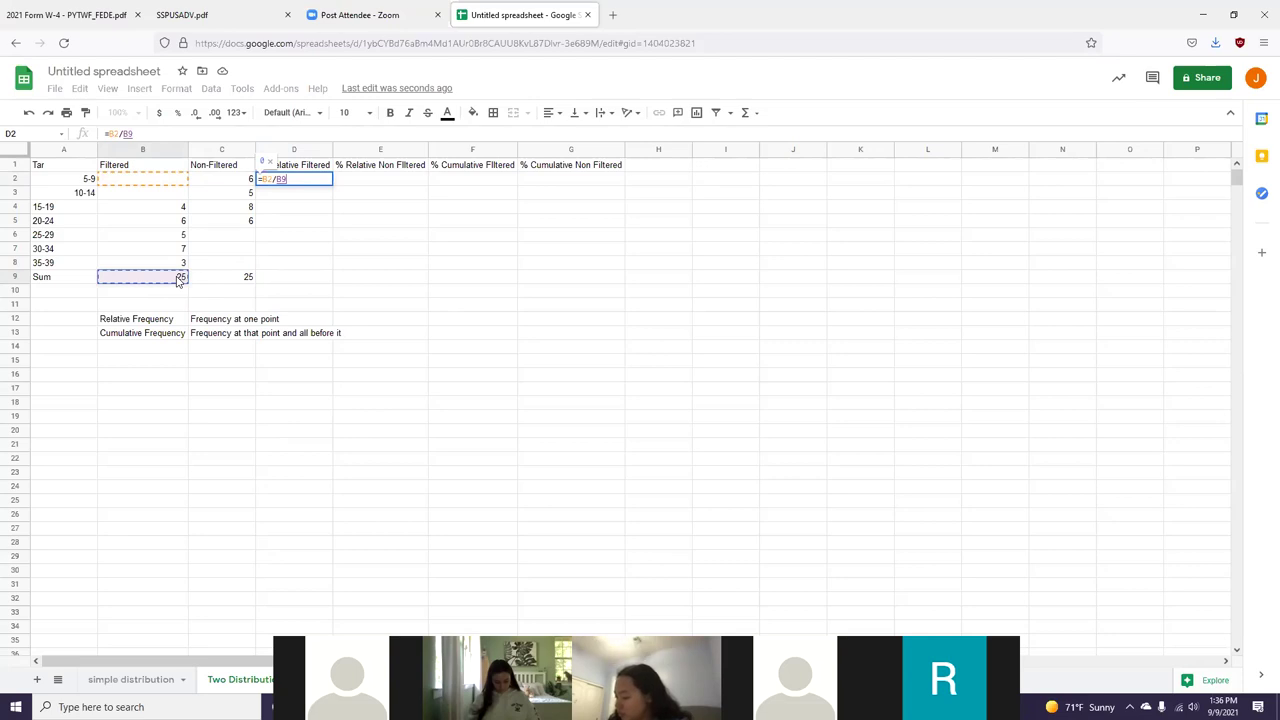
key("Return")
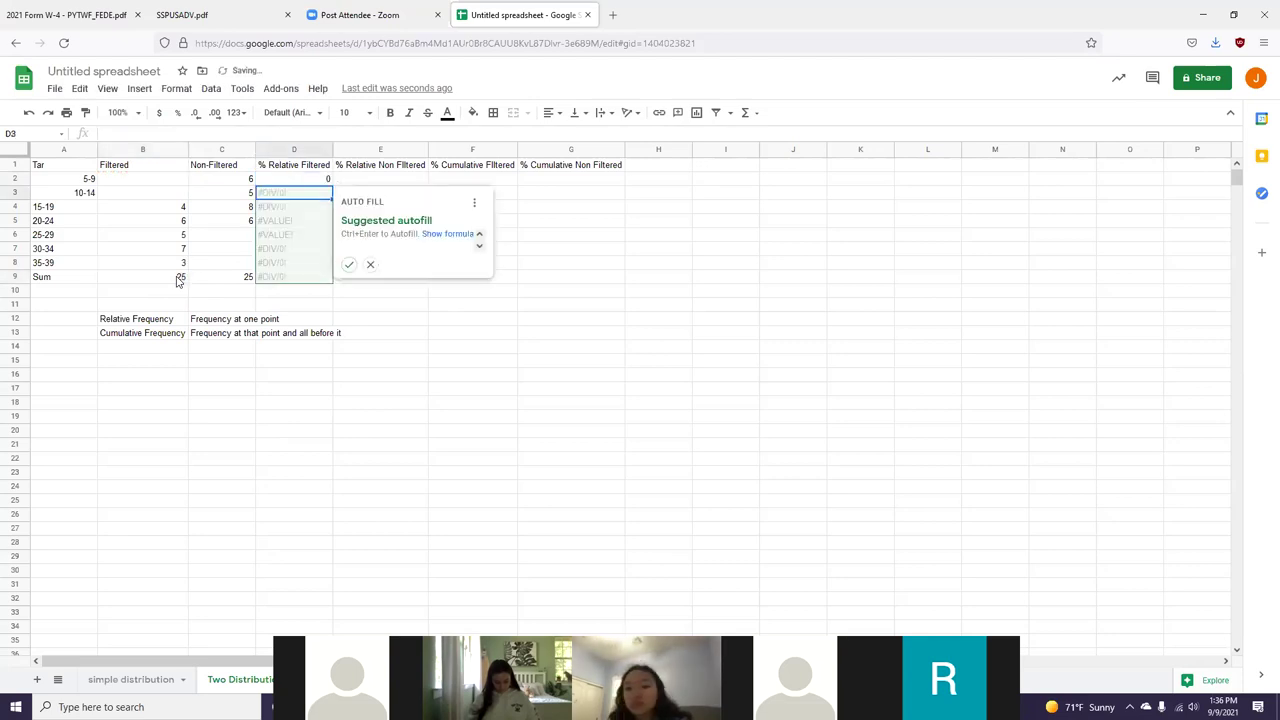
Step: Make the sum reference in the D2 formula absolute so it reads =B2/$B$9
key("Up")
key("Return")
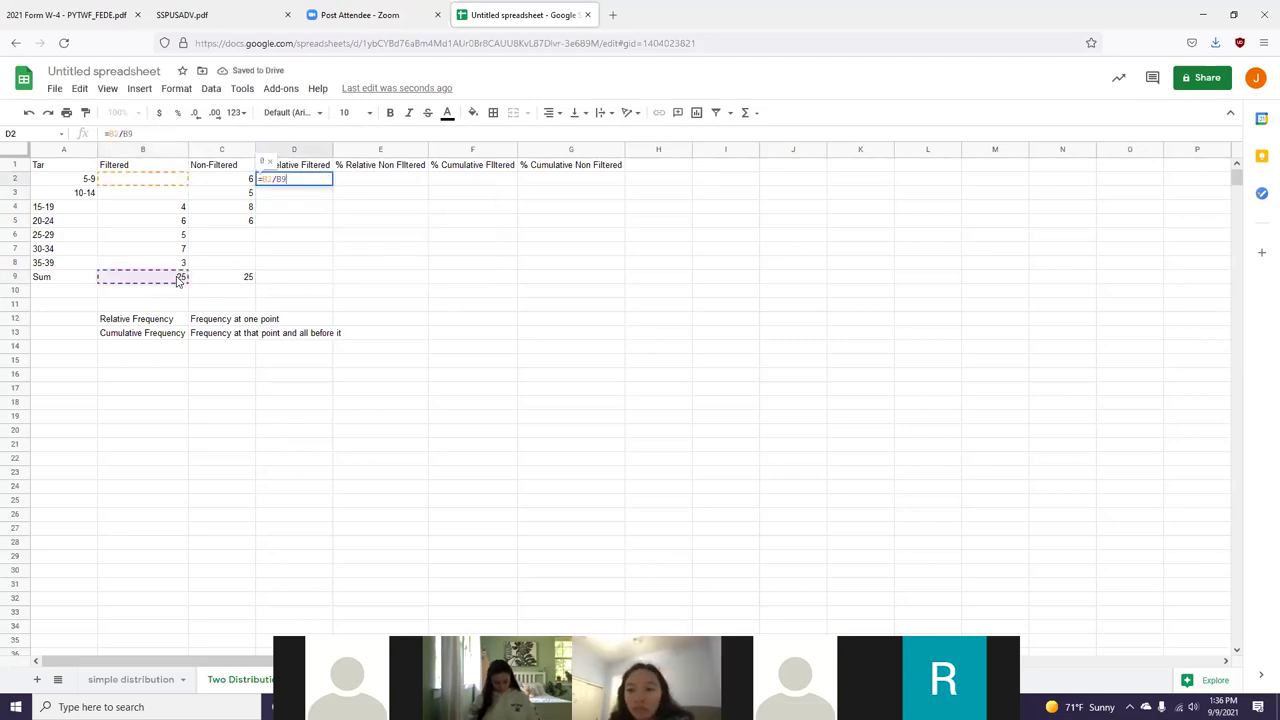
type("$")
key("Right")
type("$")
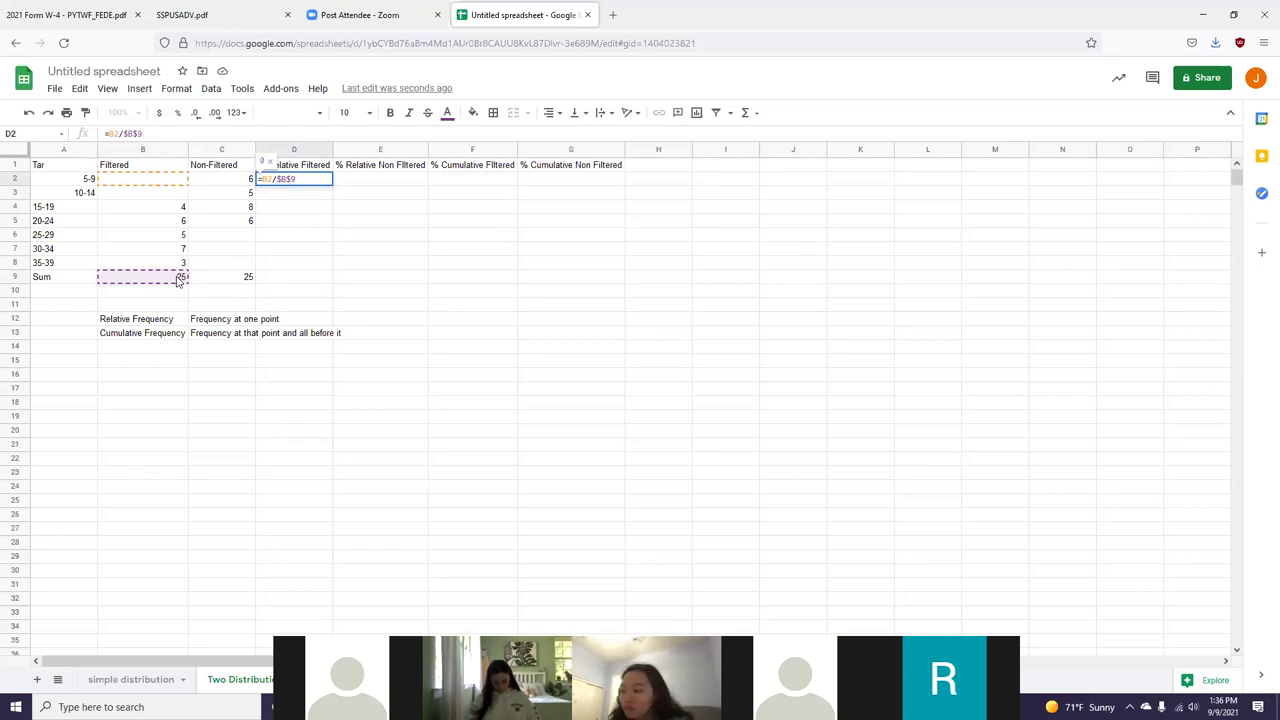
key("Return")
key("Up")
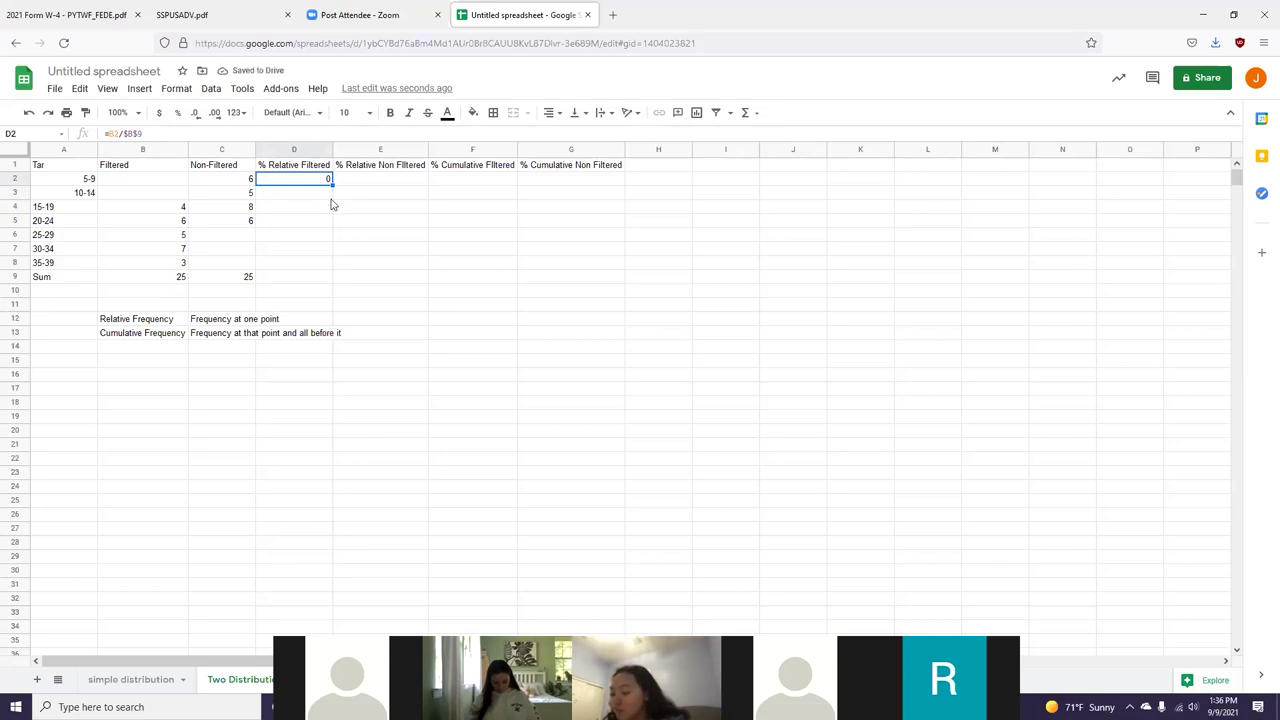
Step: Fill the D2 relative frequency formula down through D8 for all the tar classes
double_click(331, 182)
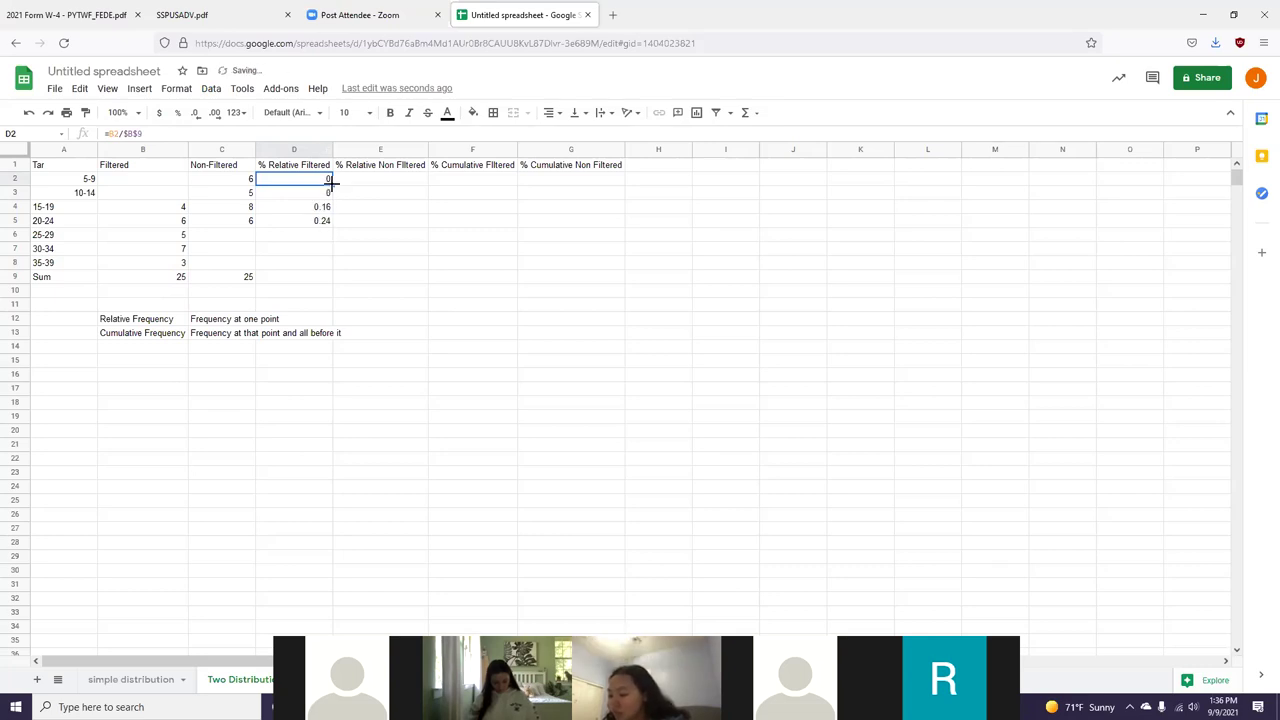
left_click(323, 230)
key("Up")
key("Up")
key("Up")
key("shift+Down")
key("shift+Down")
key("shift+Up")
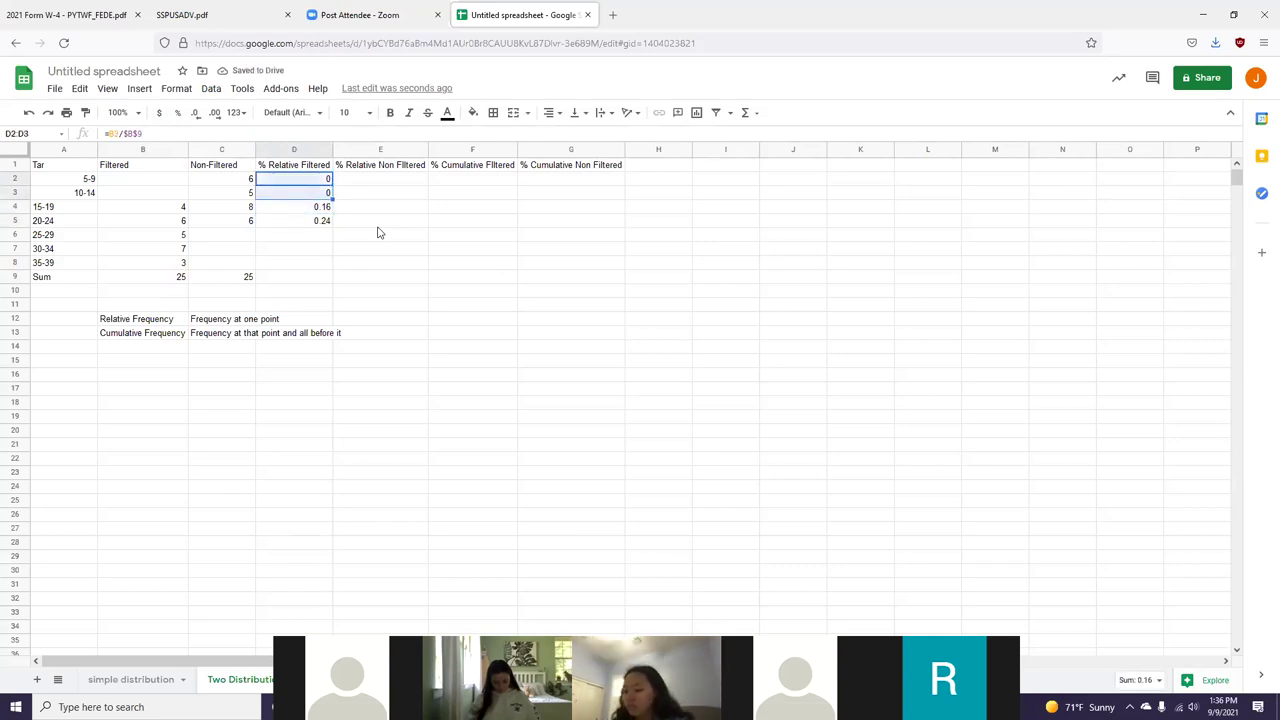
key("shift+Up")
left_click_drag(331, 185, 333, 266)
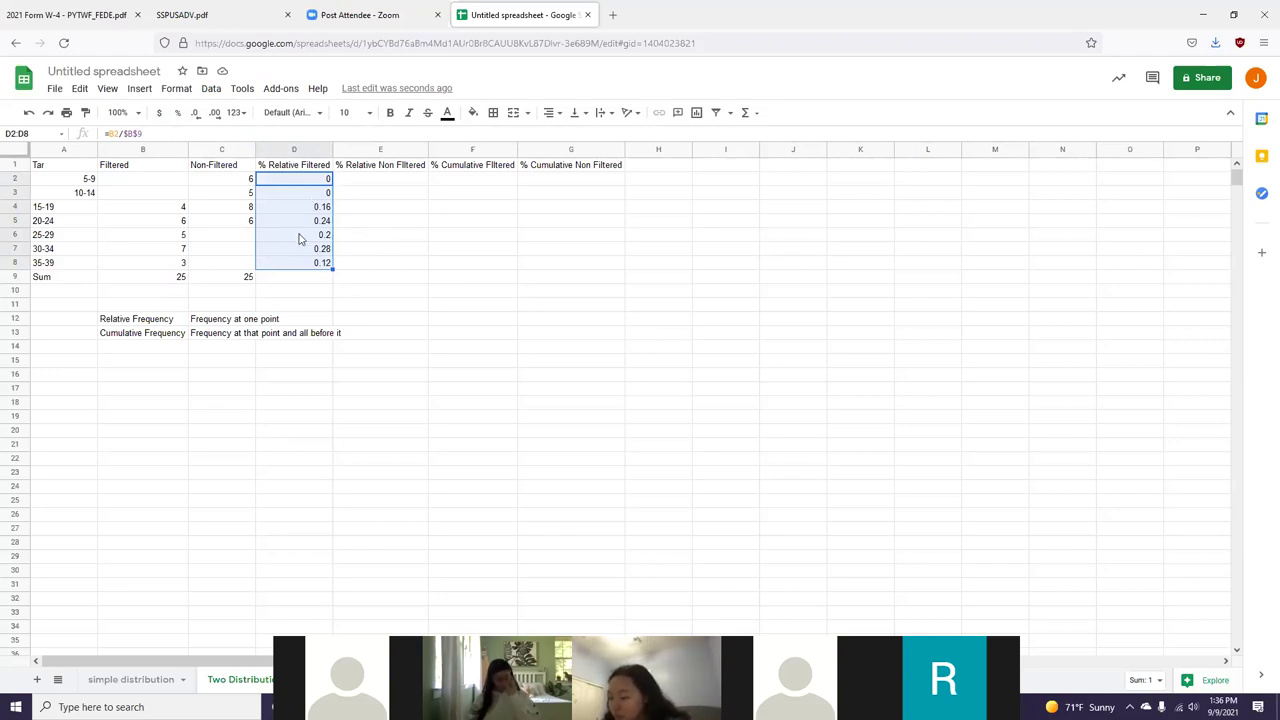
Step: Format the filtered relative frequencies in D2:D8 as percentages
key("alt+Tab")
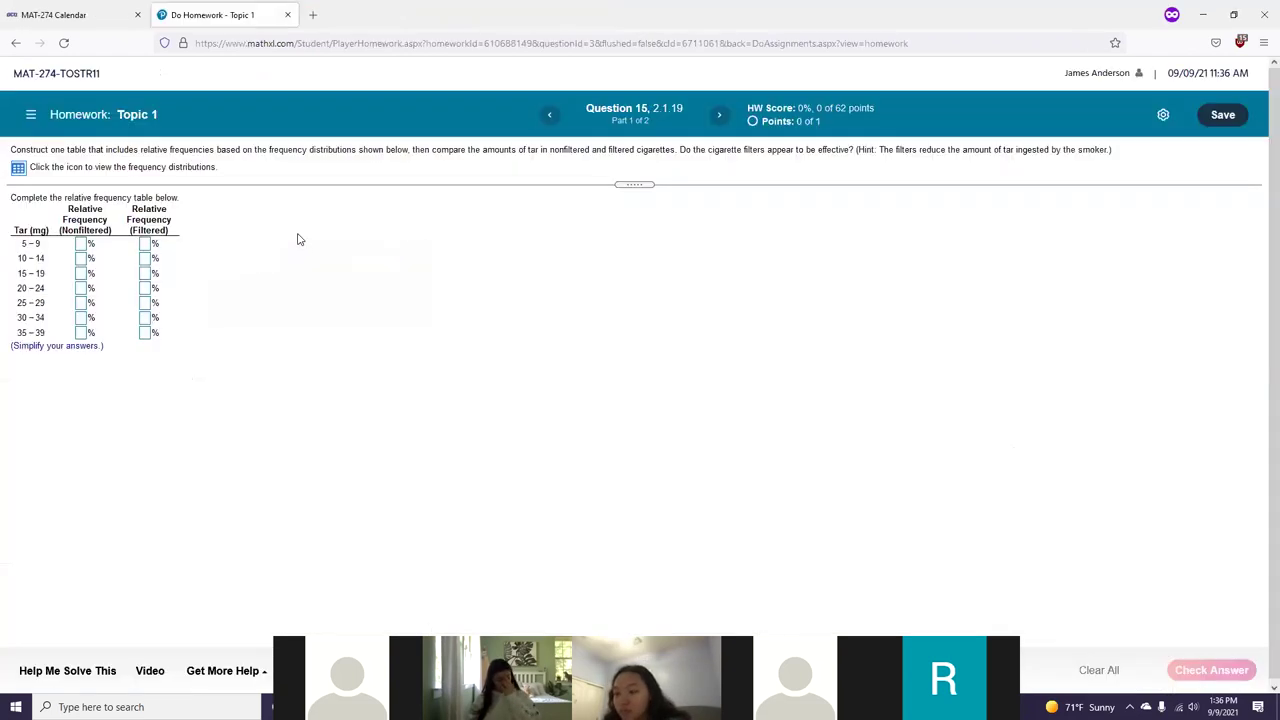
key("alt+Tab")
right_click(297, 238)
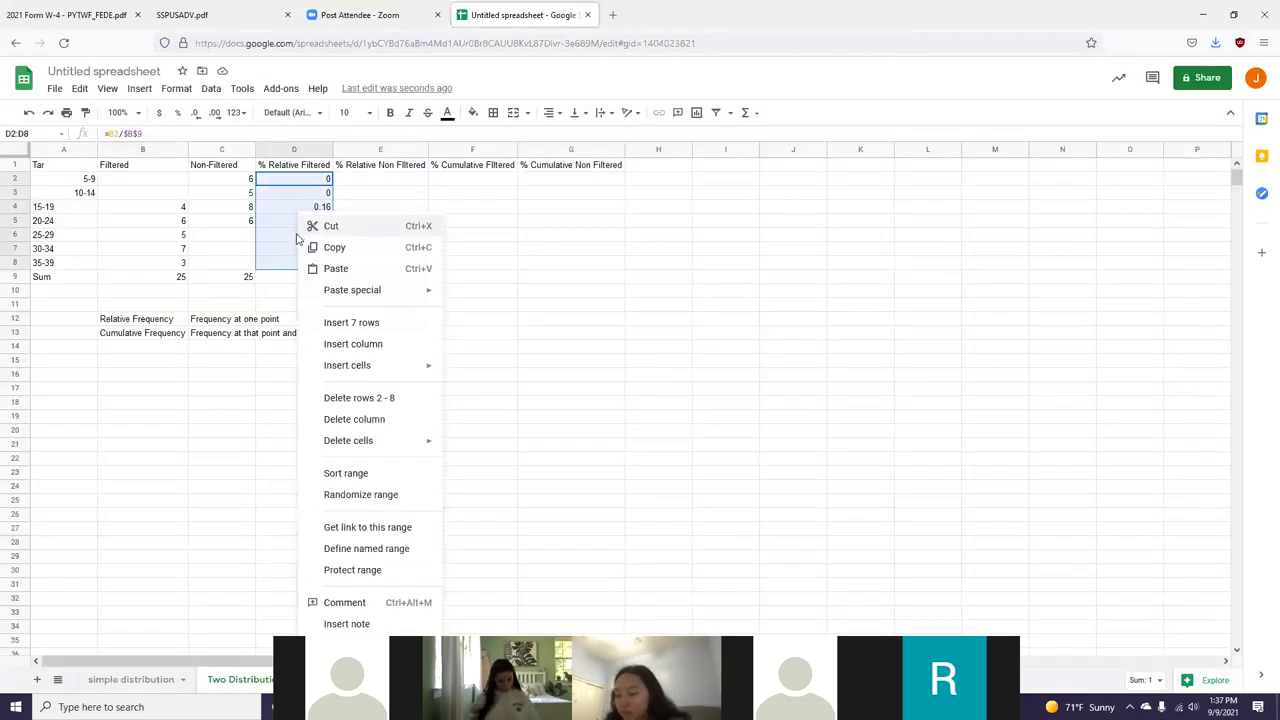
left_click(176, 89)
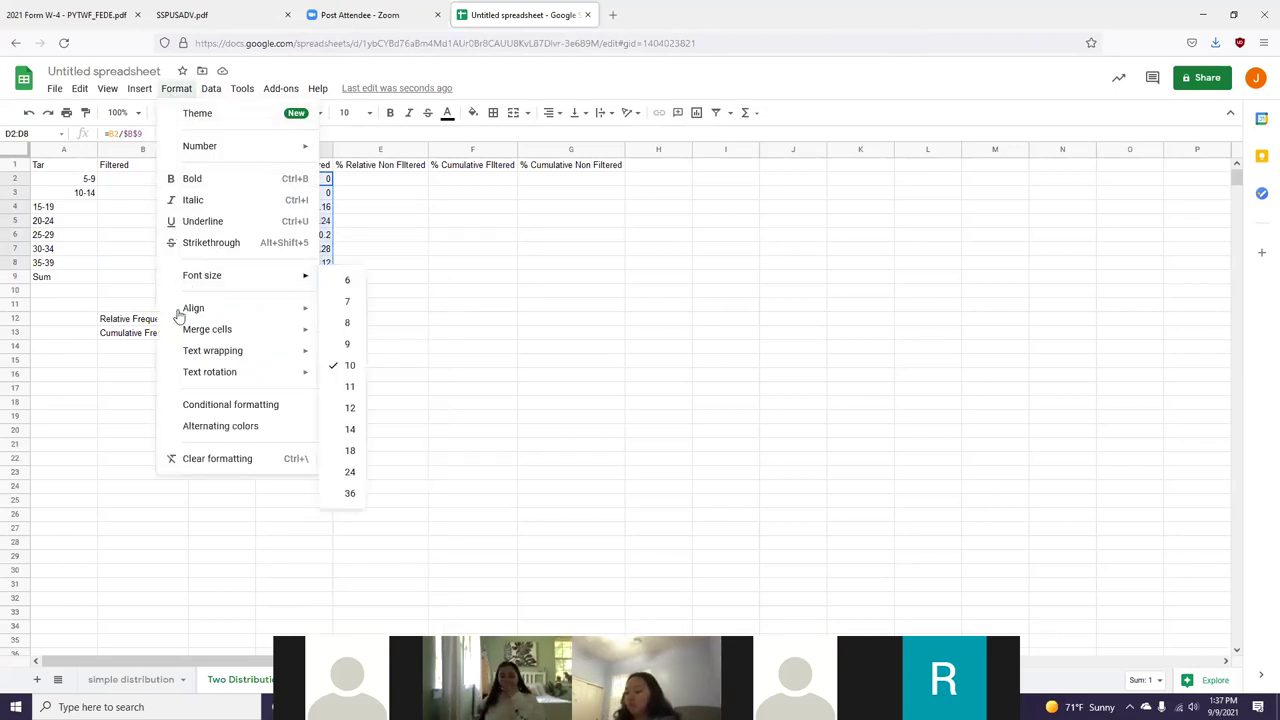
left_click(211, 88)
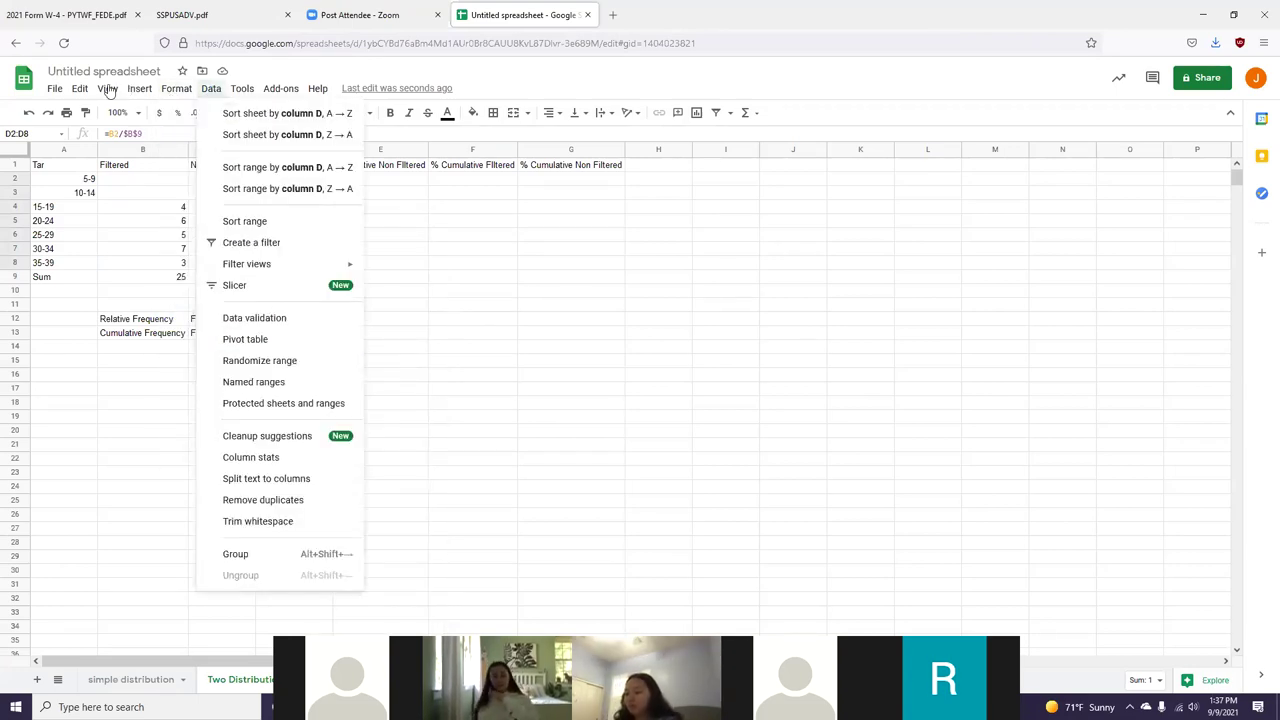
mouse_move(241, 92)
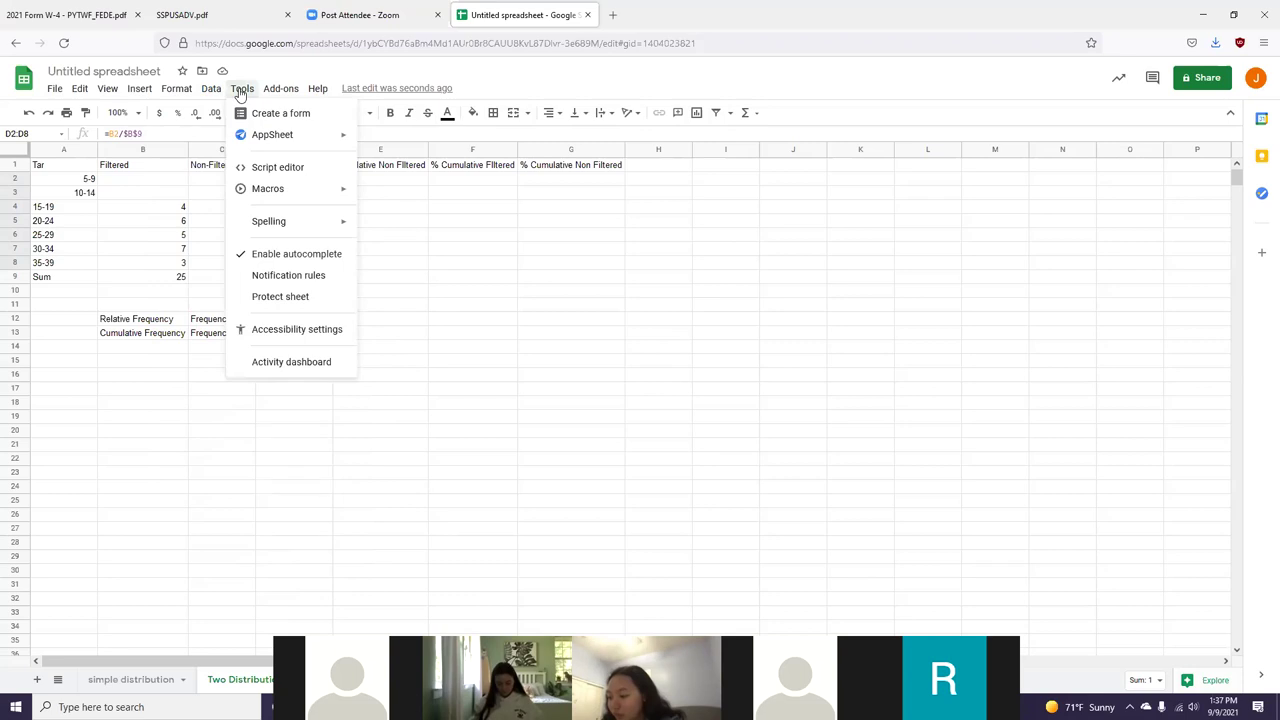
mouse_move(178, 90)
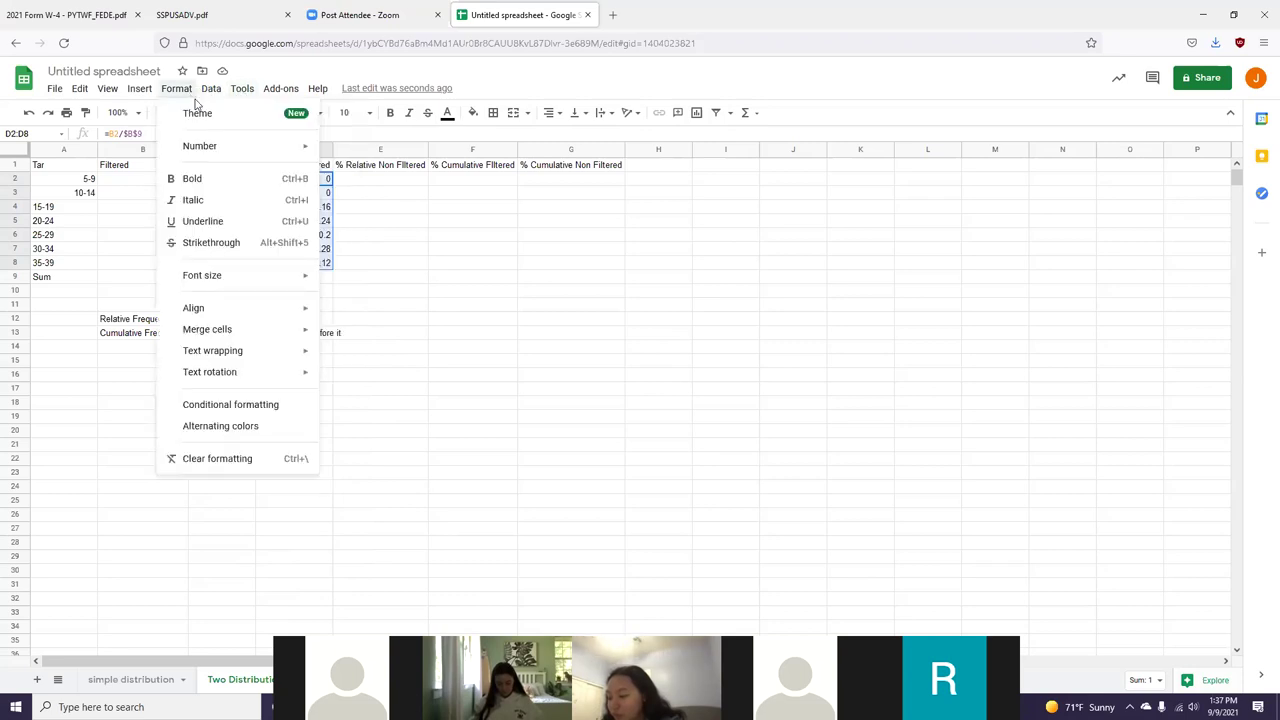
mouse_move(194, 145)
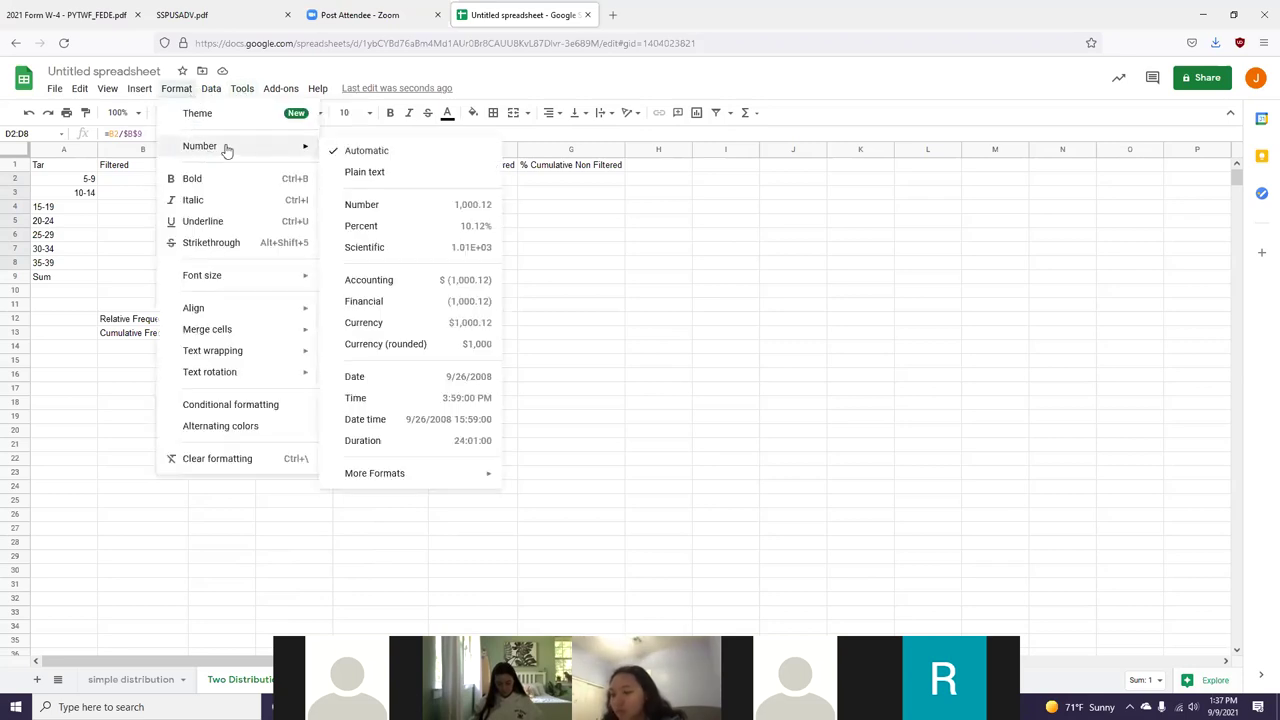
left_click(399, 228)
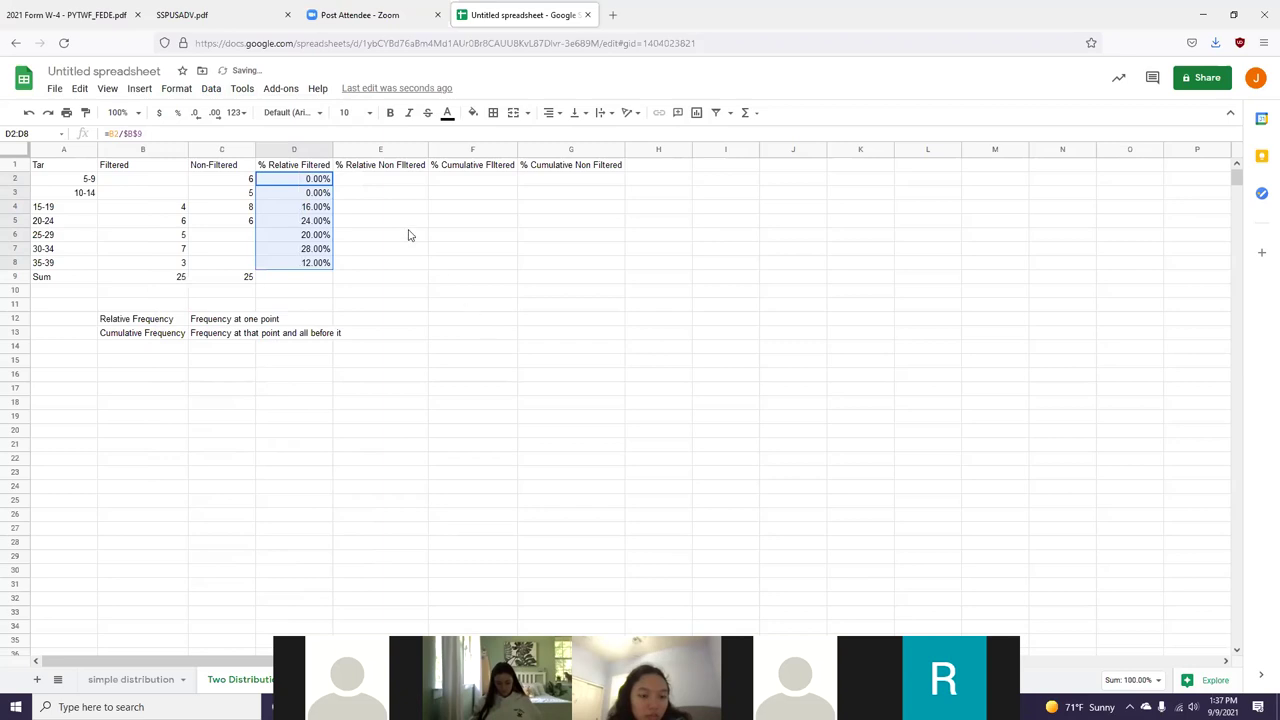
Step: Enter the formula =C2/C9 in E2 to calculate the first nonfiltered relative frequency
left_click(372, 184)
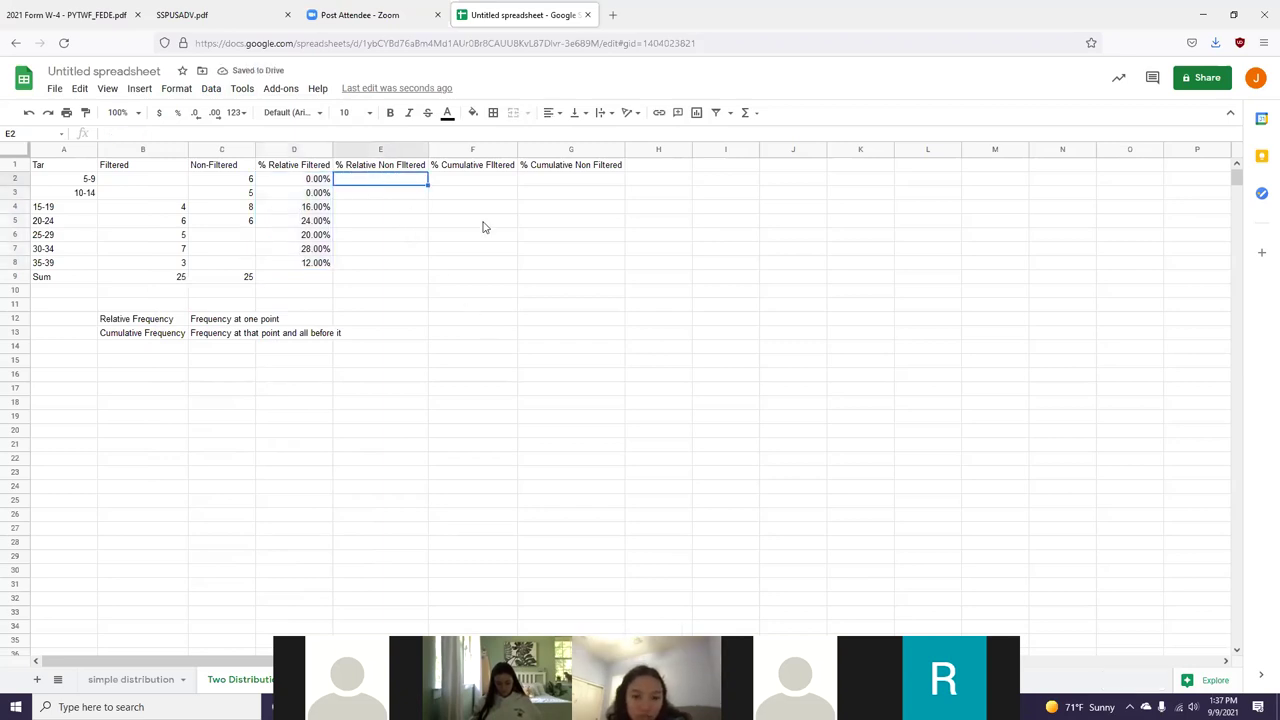
type("=")
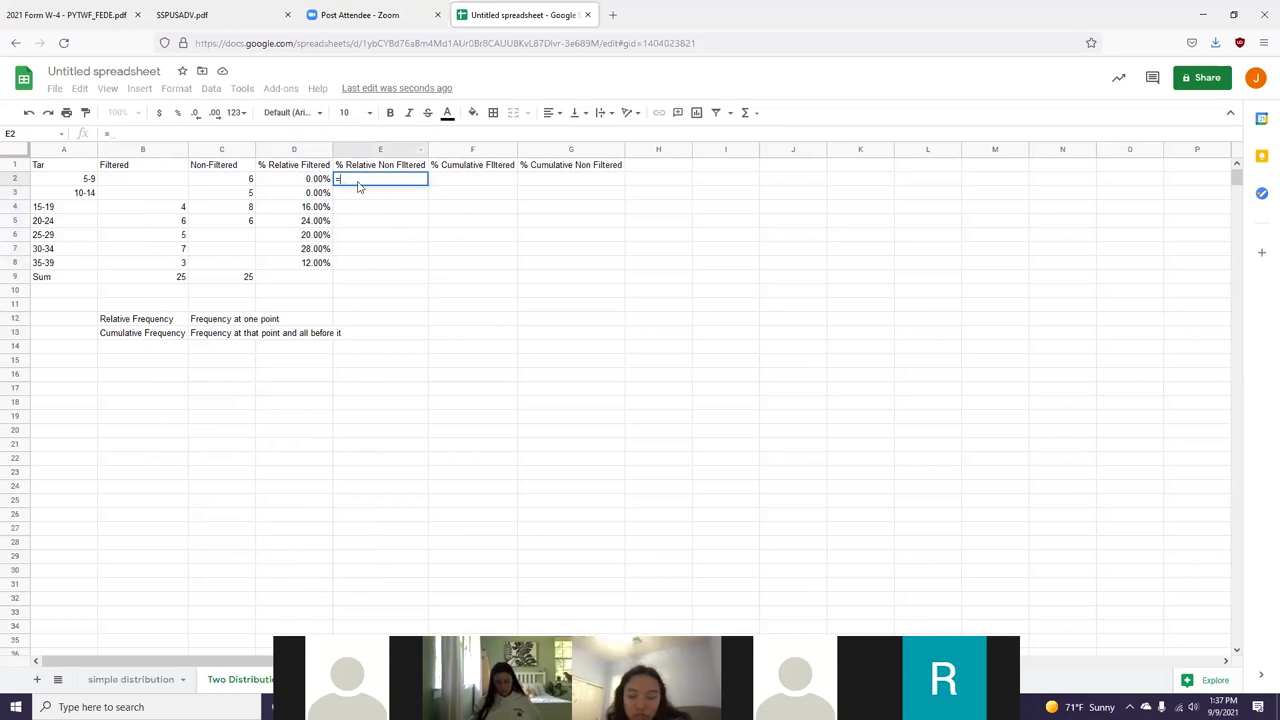
left_click(216, 184)
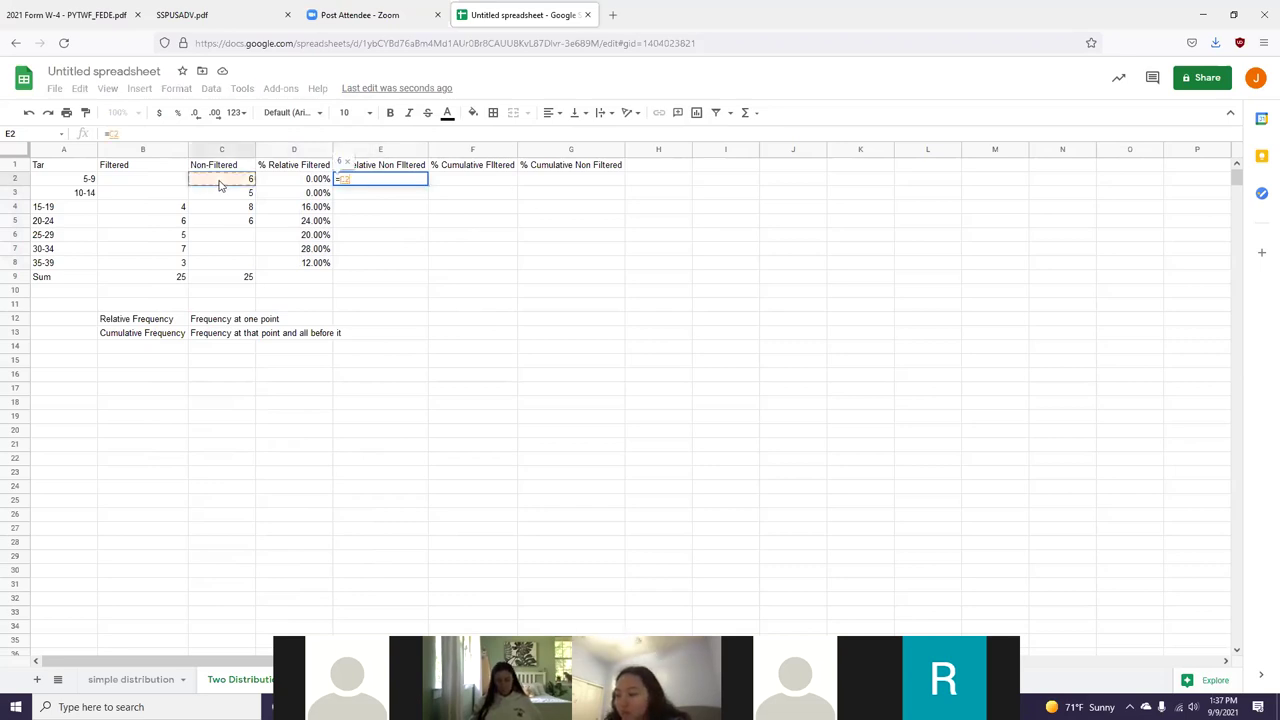
type("/")
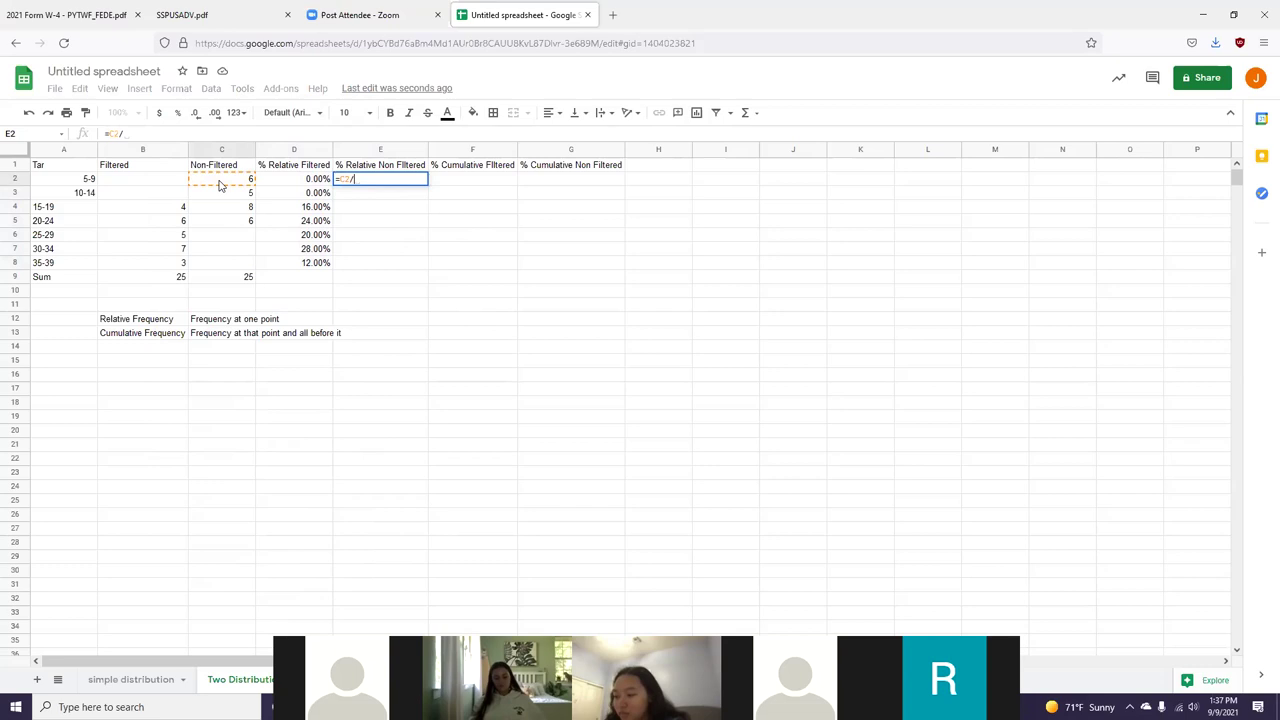
left_click(247, 278)
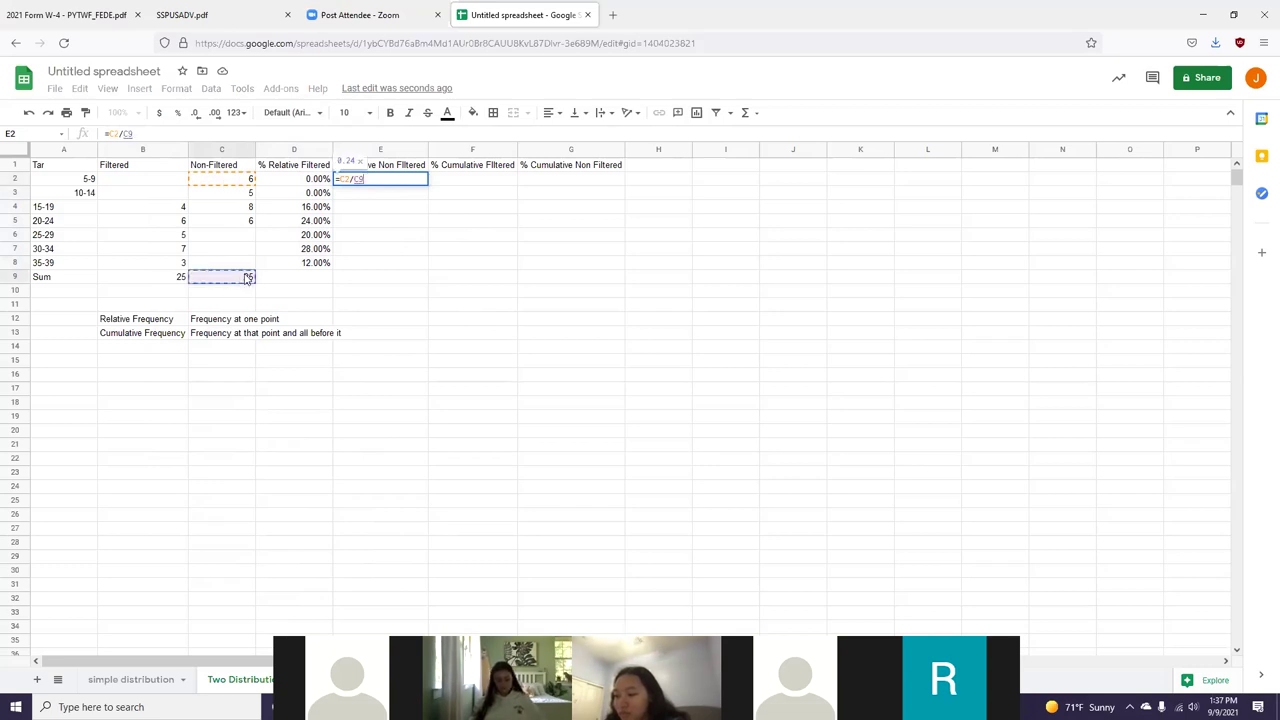
key("Return")
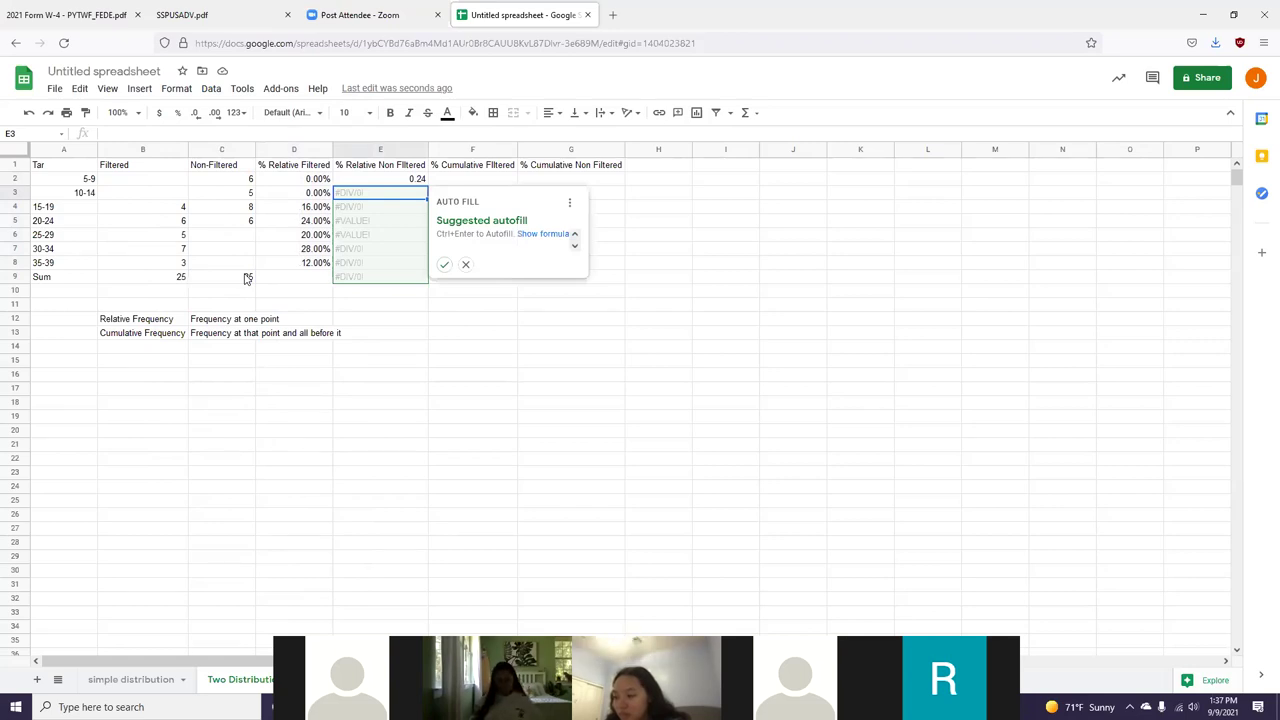
Step: Make the sum reference in the E2 formula absolute so it reads =C2/$C$9
key("Up")
key("Return")
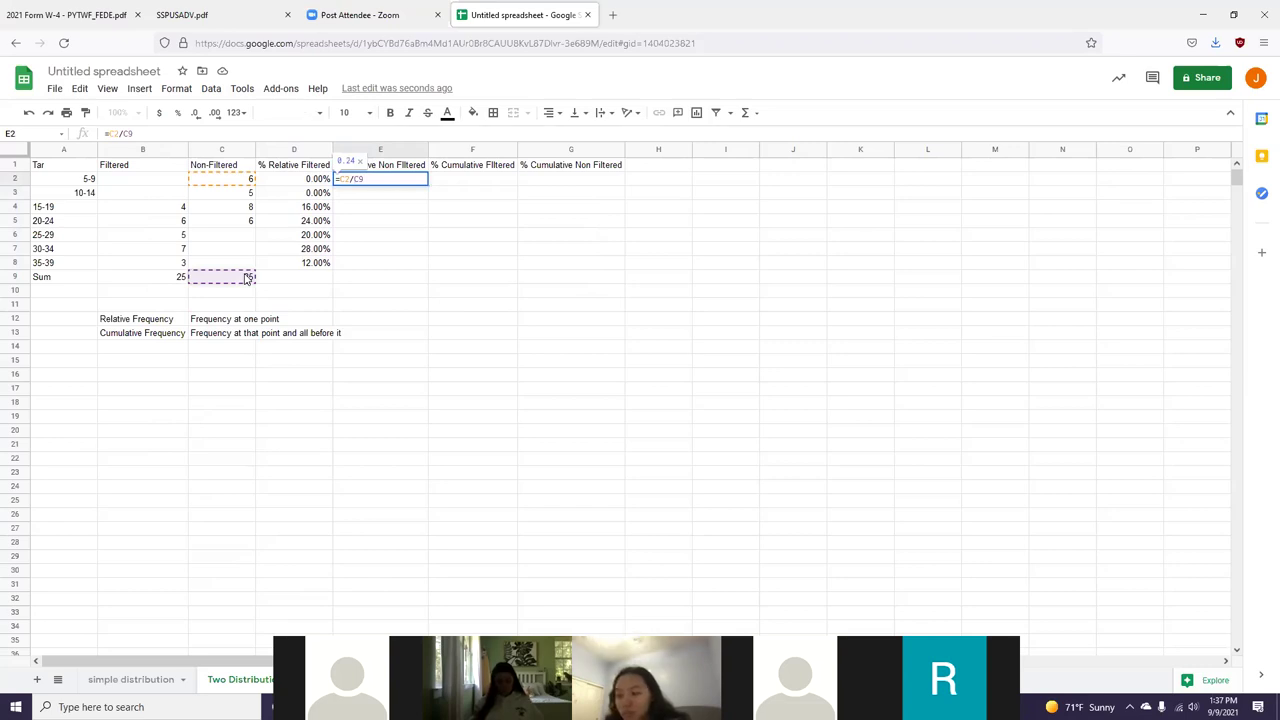
type("$C$")
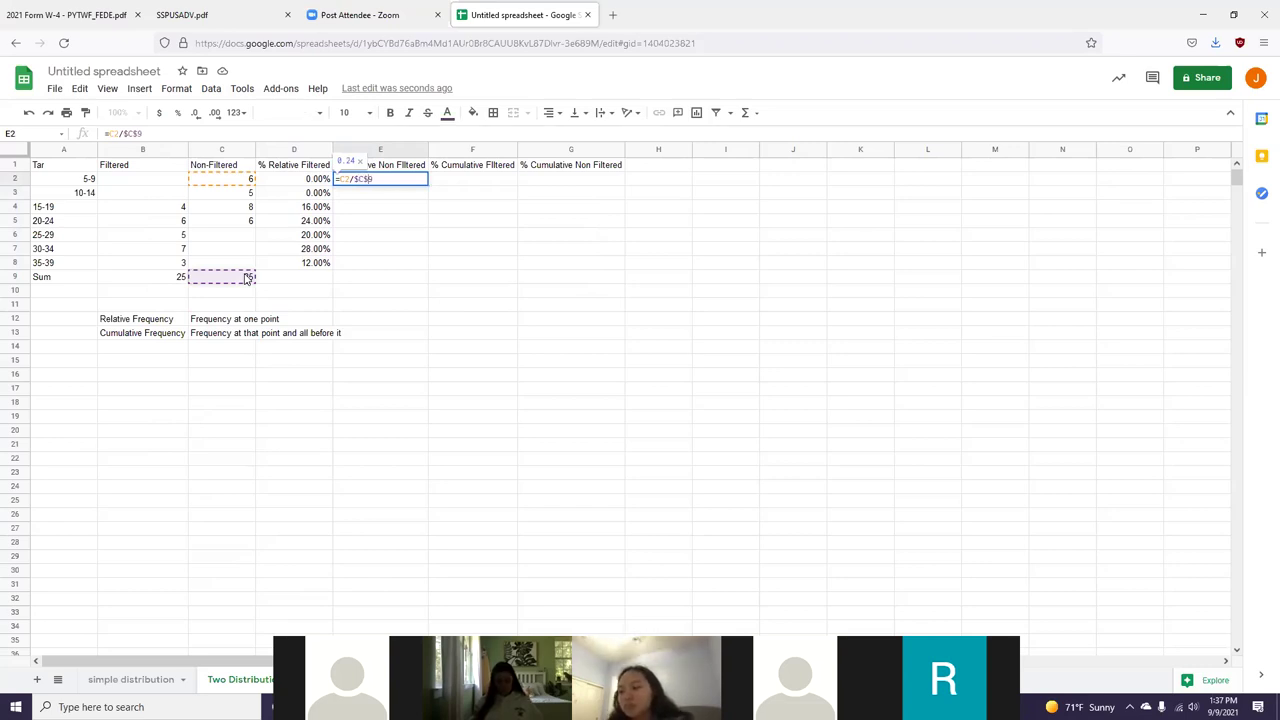
key("Return")
Step: Fill the E2 formula down through E8 and format E2:E8 as percentages
key("Up")
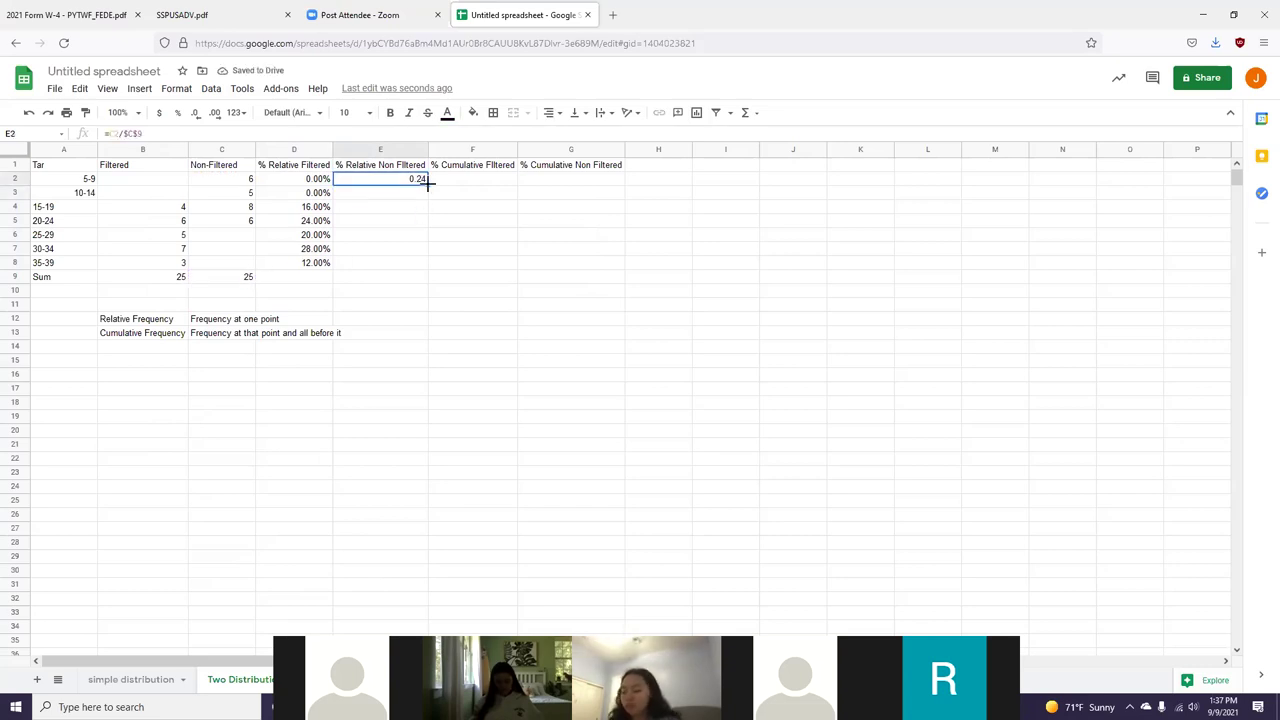
left_click_drag(423, 180, 425, 268)
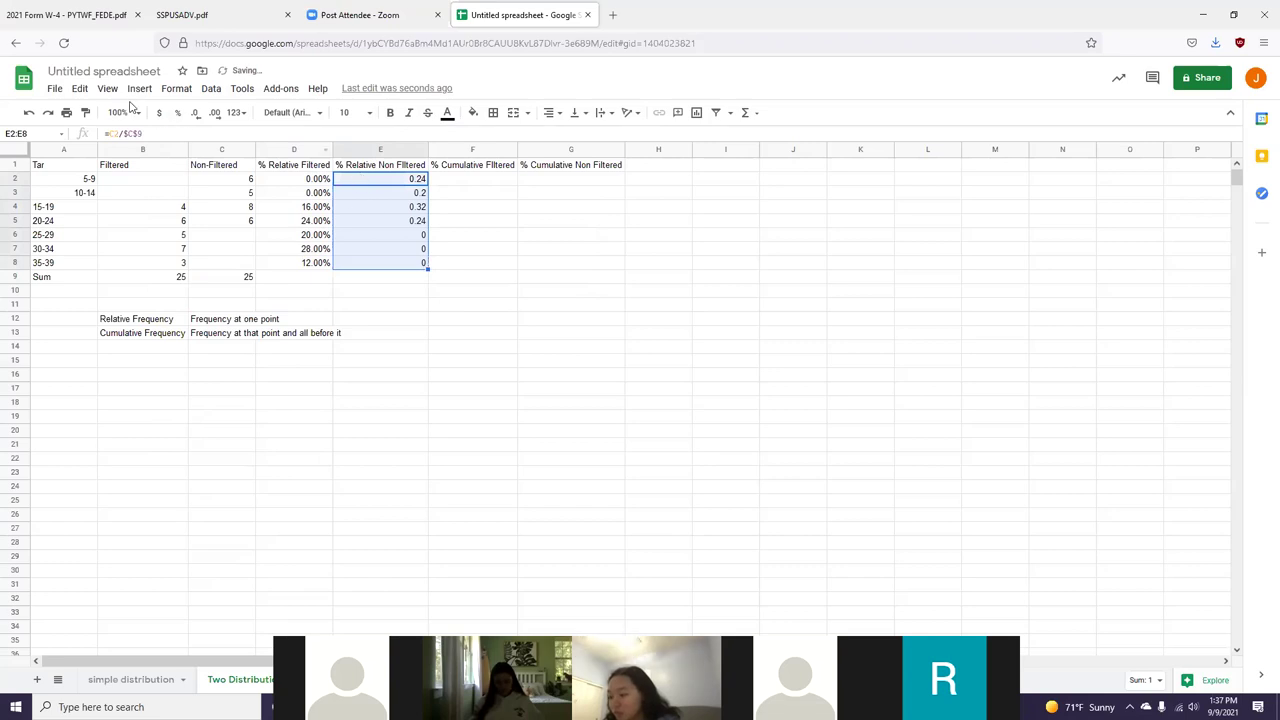
left_click(174, 89)
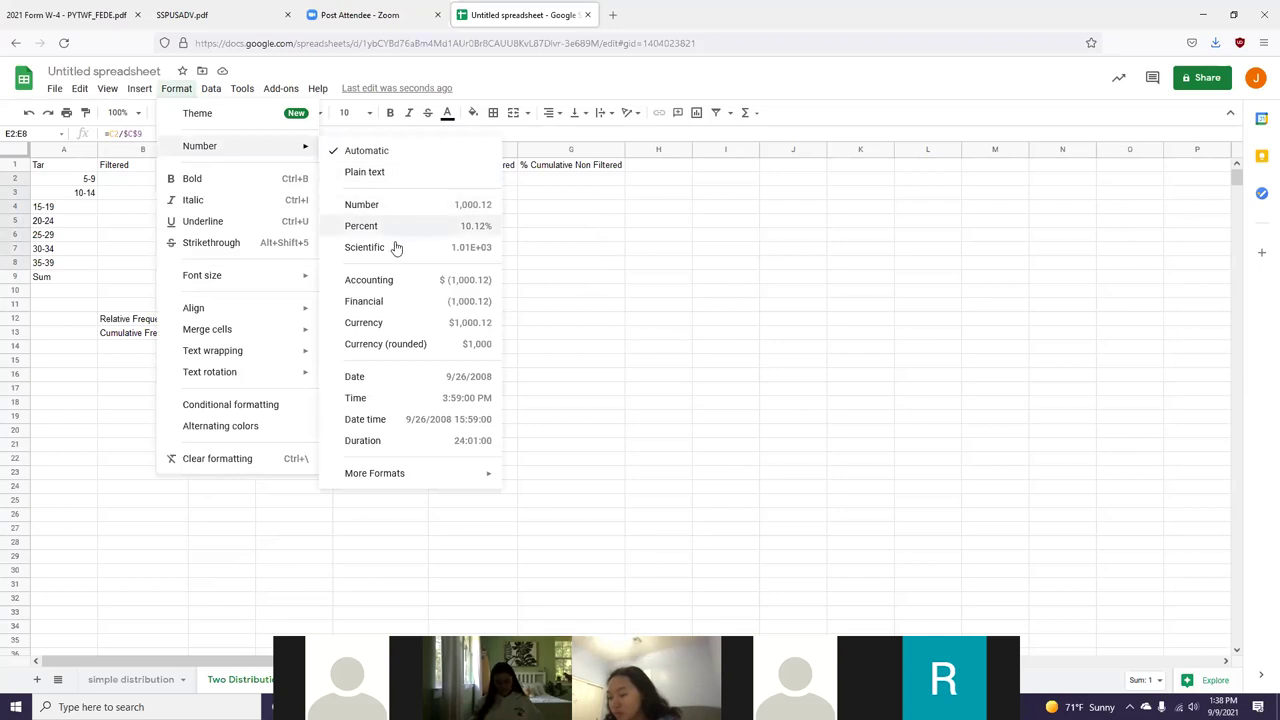
left_click(424, 226)
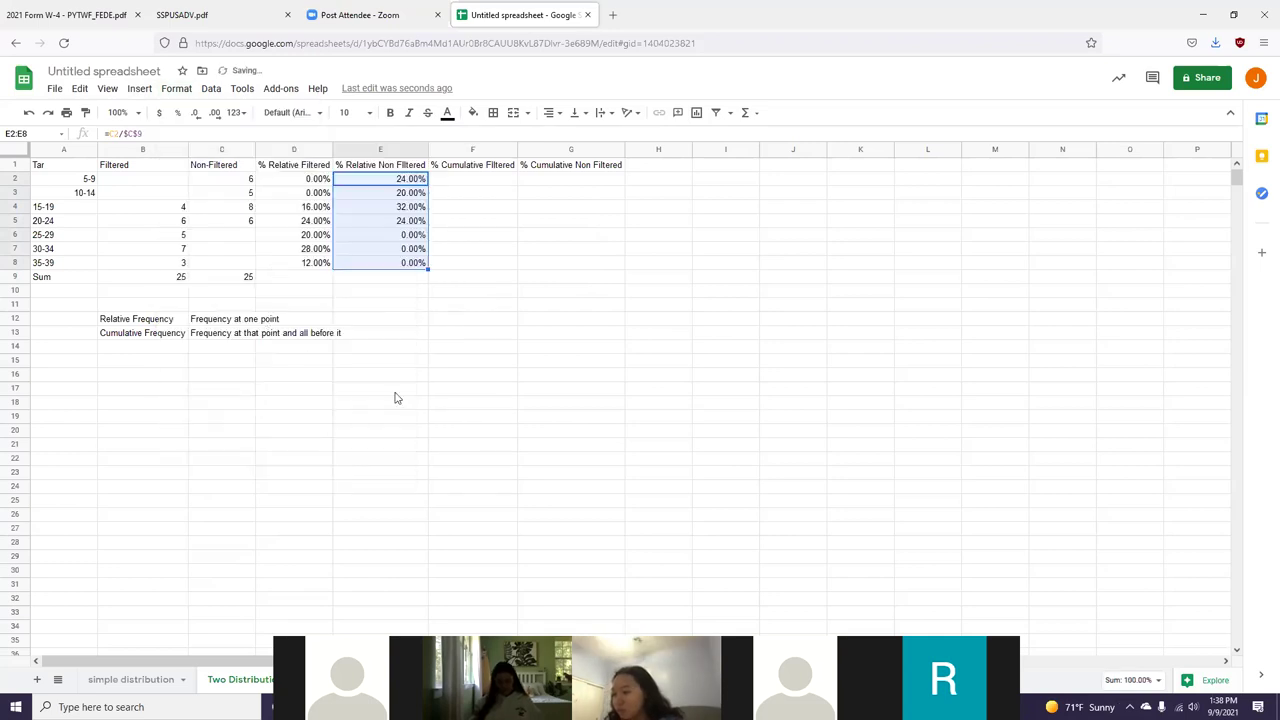
Step: Start the filtered cumulative frequency column by entering =D2 in F2
left_click(465, 182)
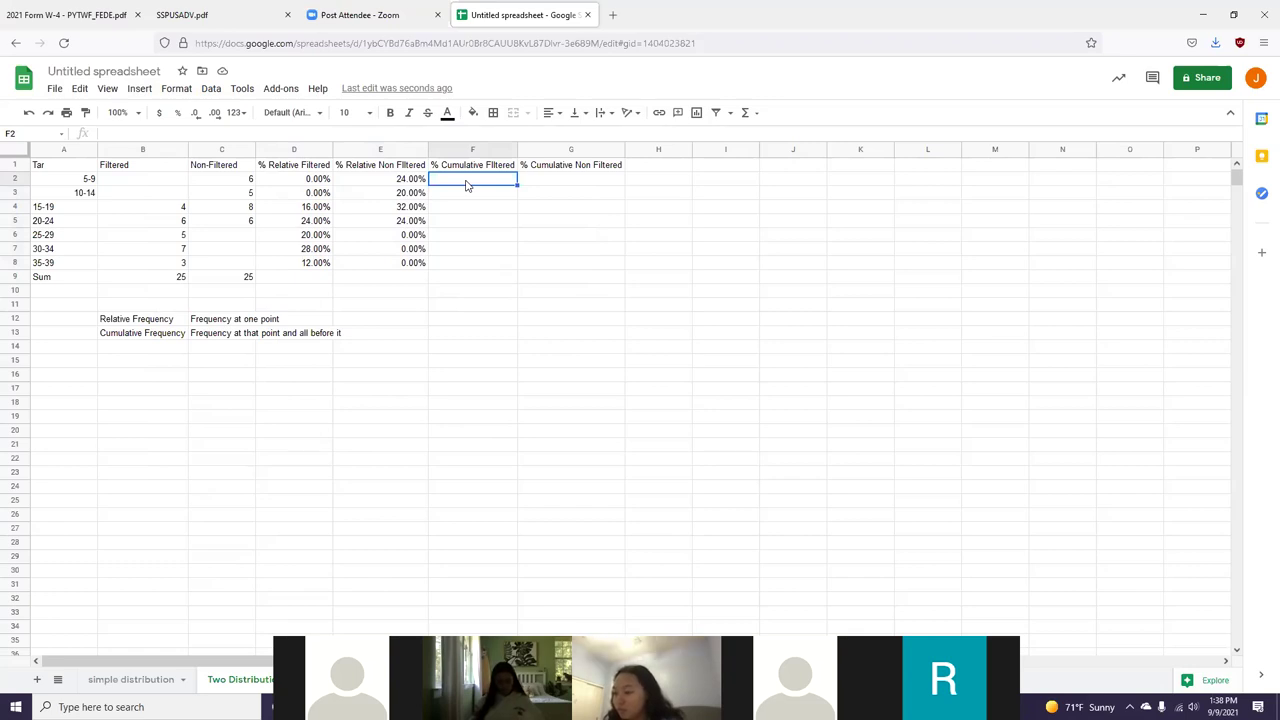
type("=")
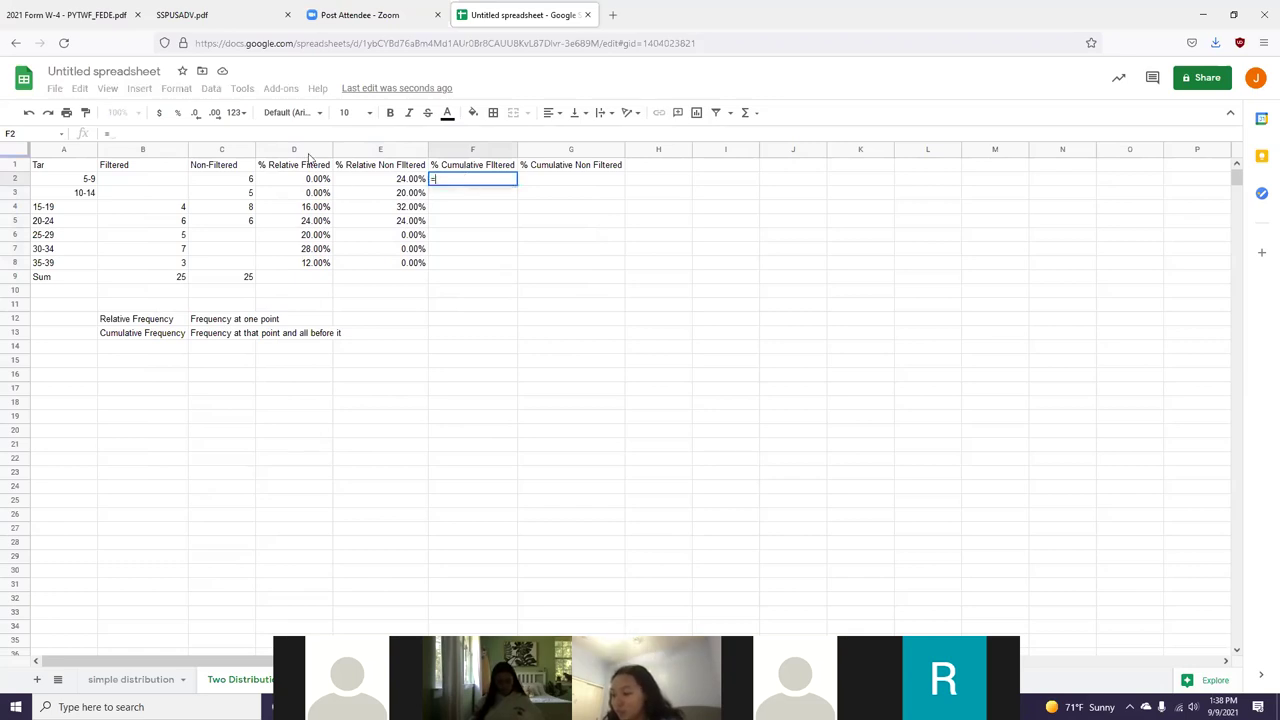
left_click(306, 179)
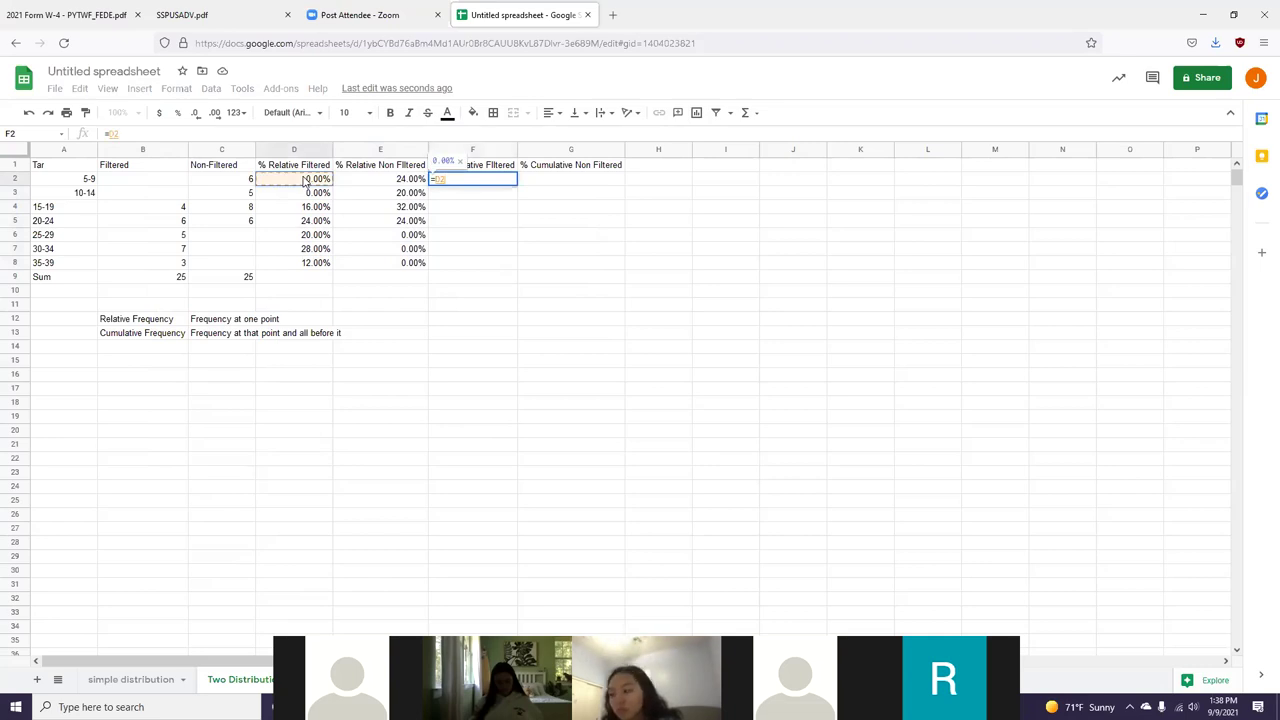
key("Return")
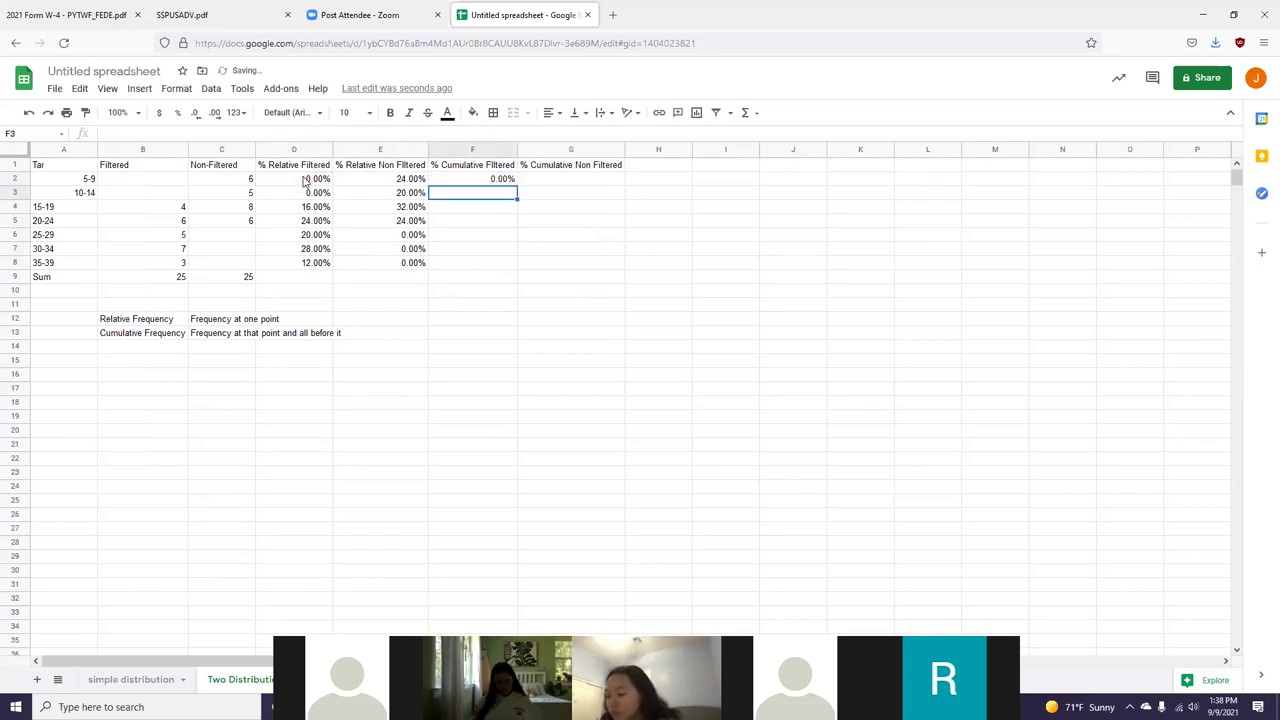
Step: Enter the running-total formula =D3+F2 in F3 and fill it down through F8
type("=")
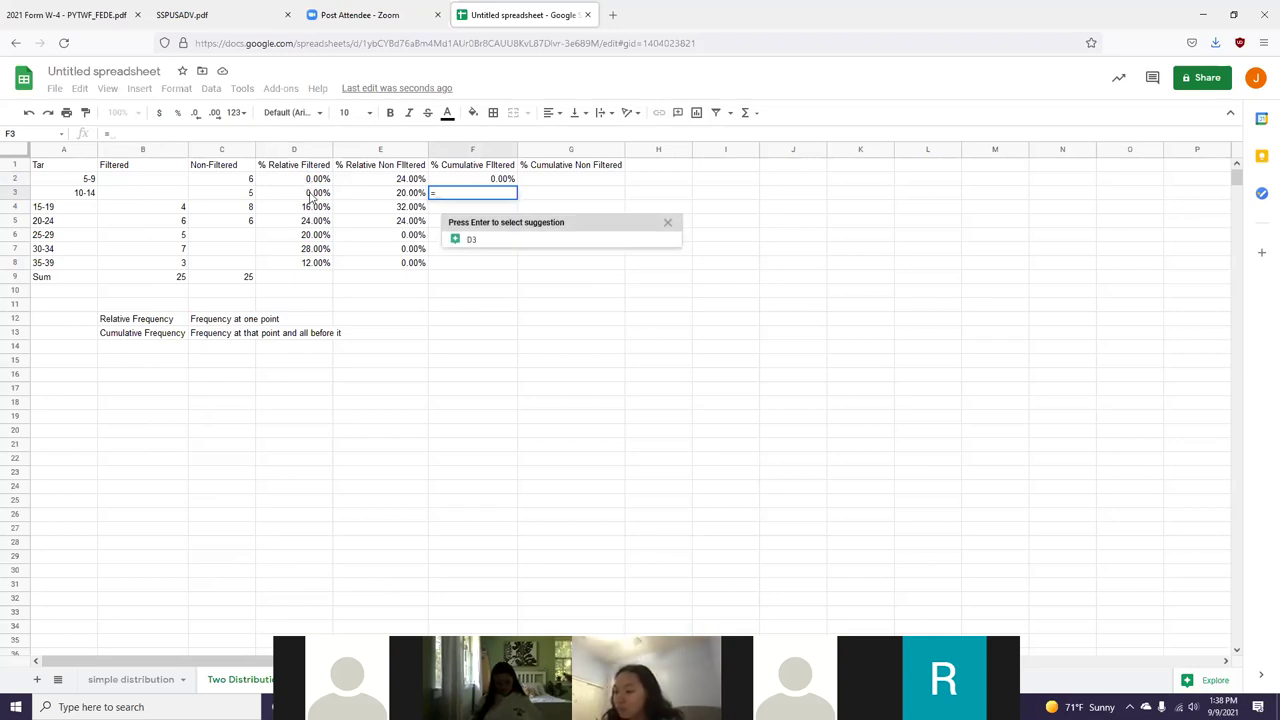
left_click(313, 197)
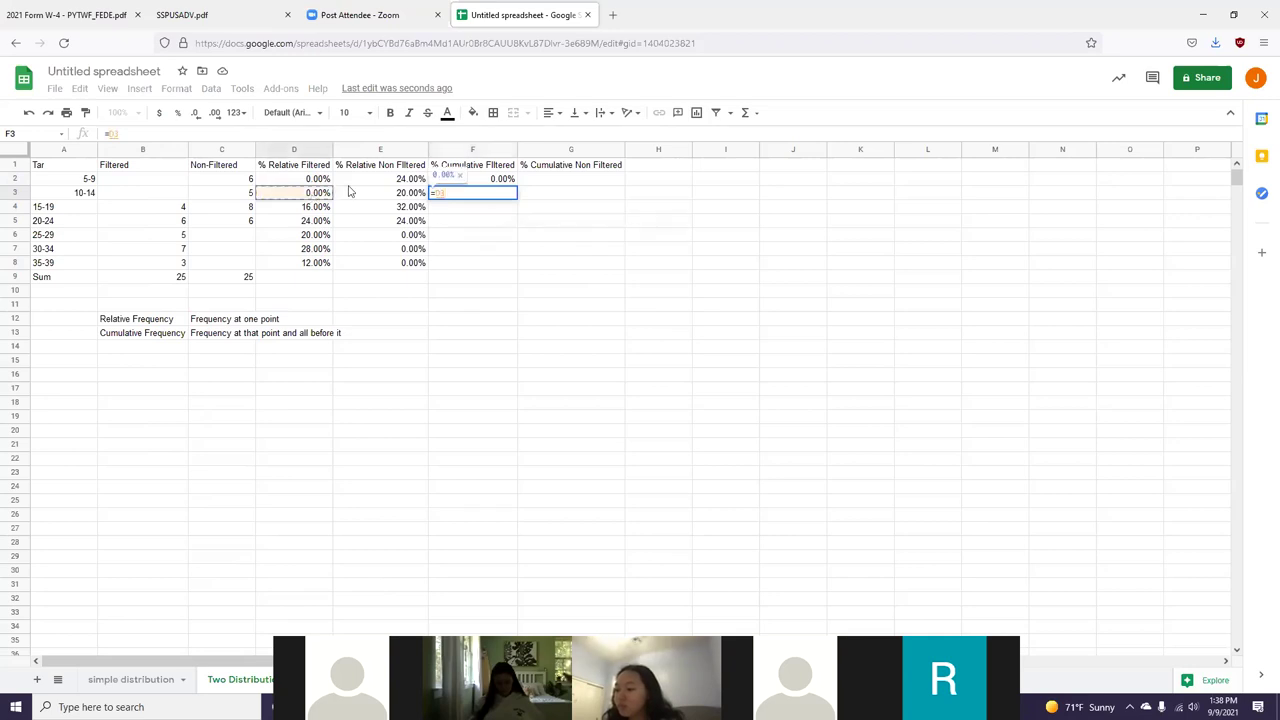
type("+")
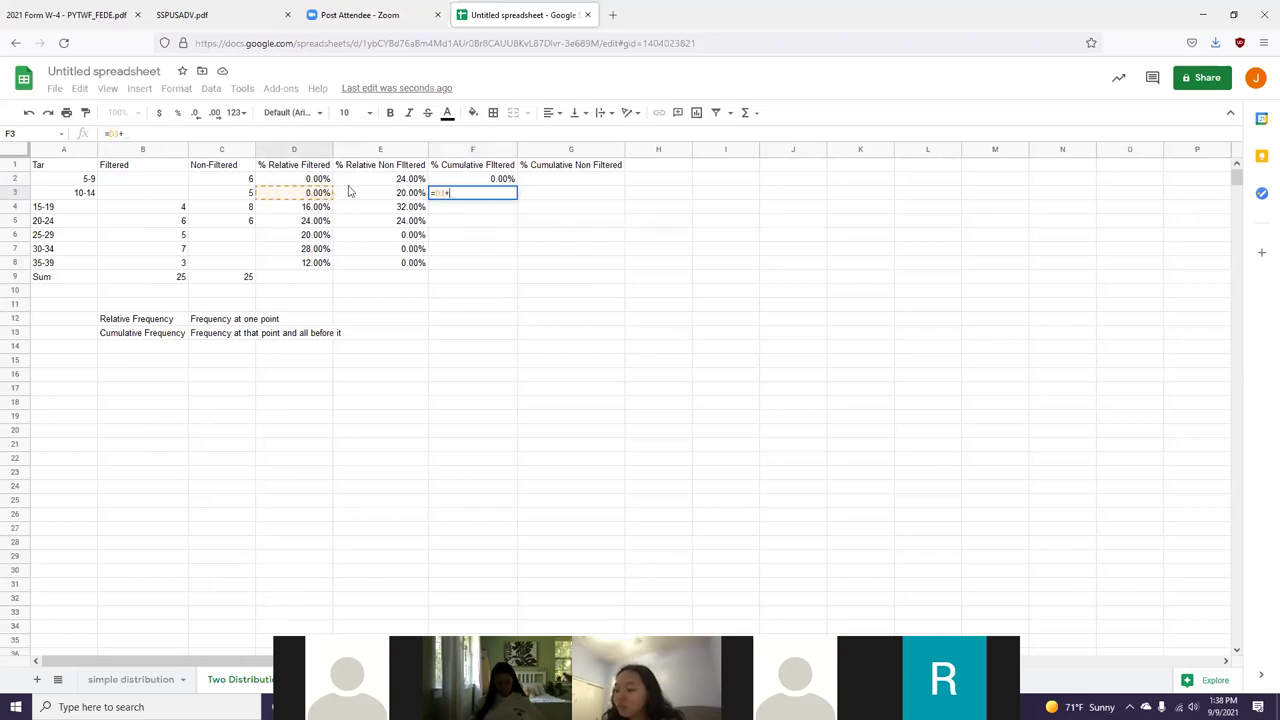
left_click(493, 181)
key("Return")
left_click(507, 190)
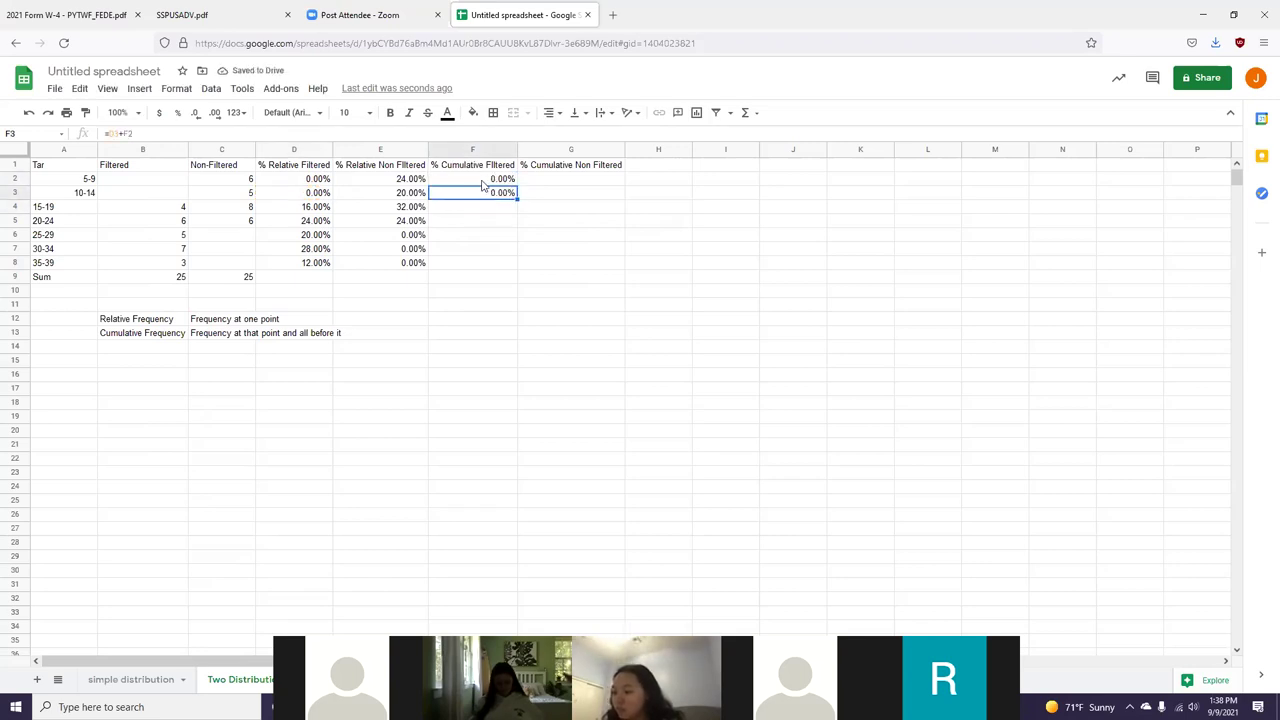
left_click_drag(517, 197, 506, 268)
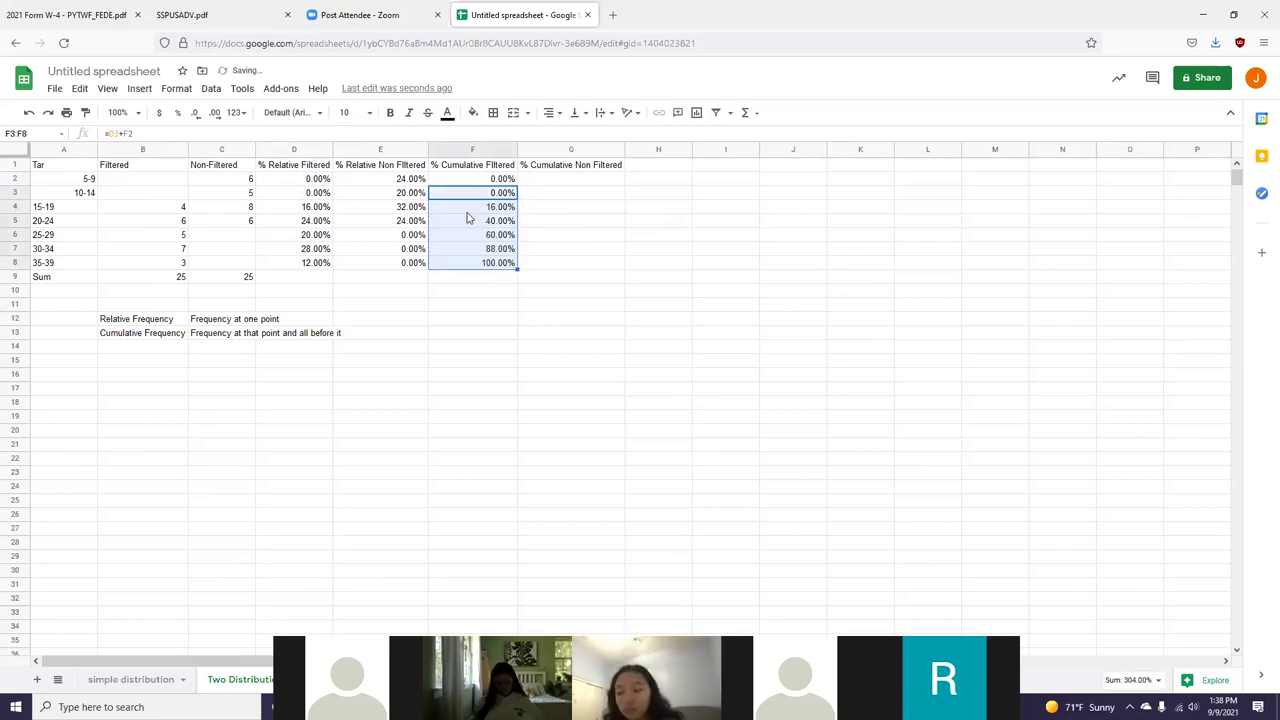
Step: Review the filtered cumulative percentages in F2:F8, including the last class in F8
left_click(486, 263)
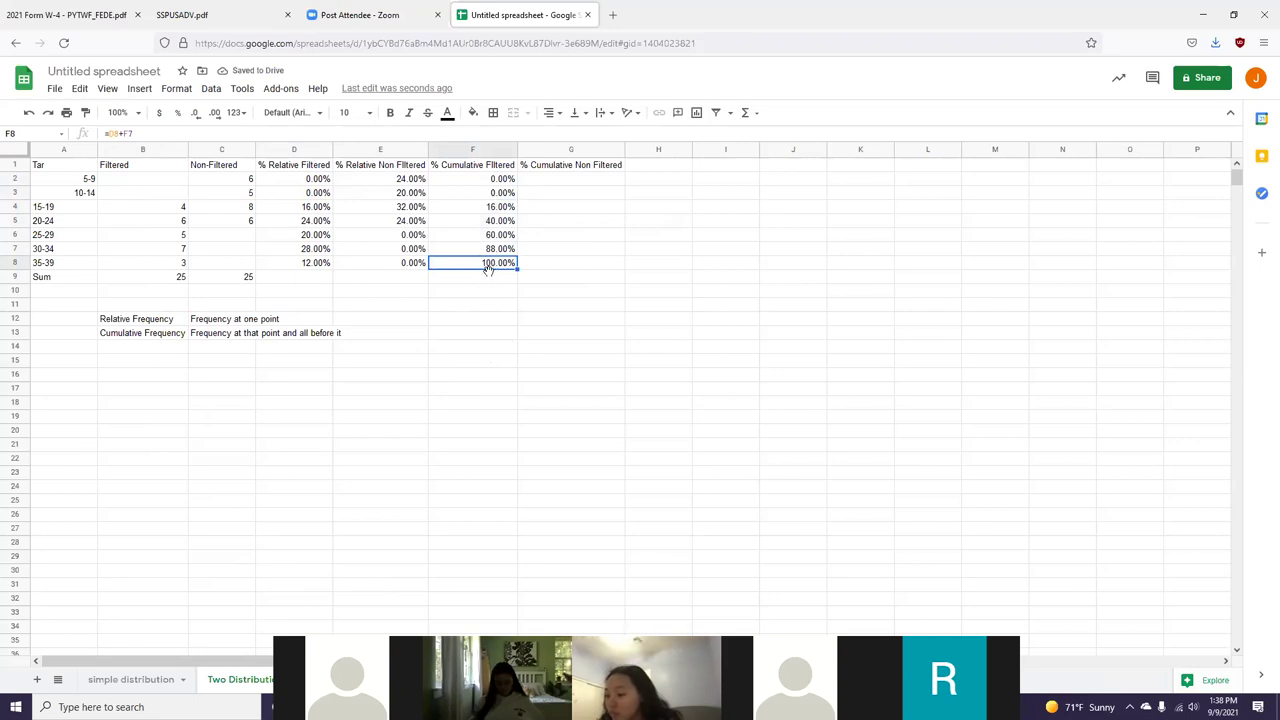
left_click(578, 180)
left_click(507, 182)
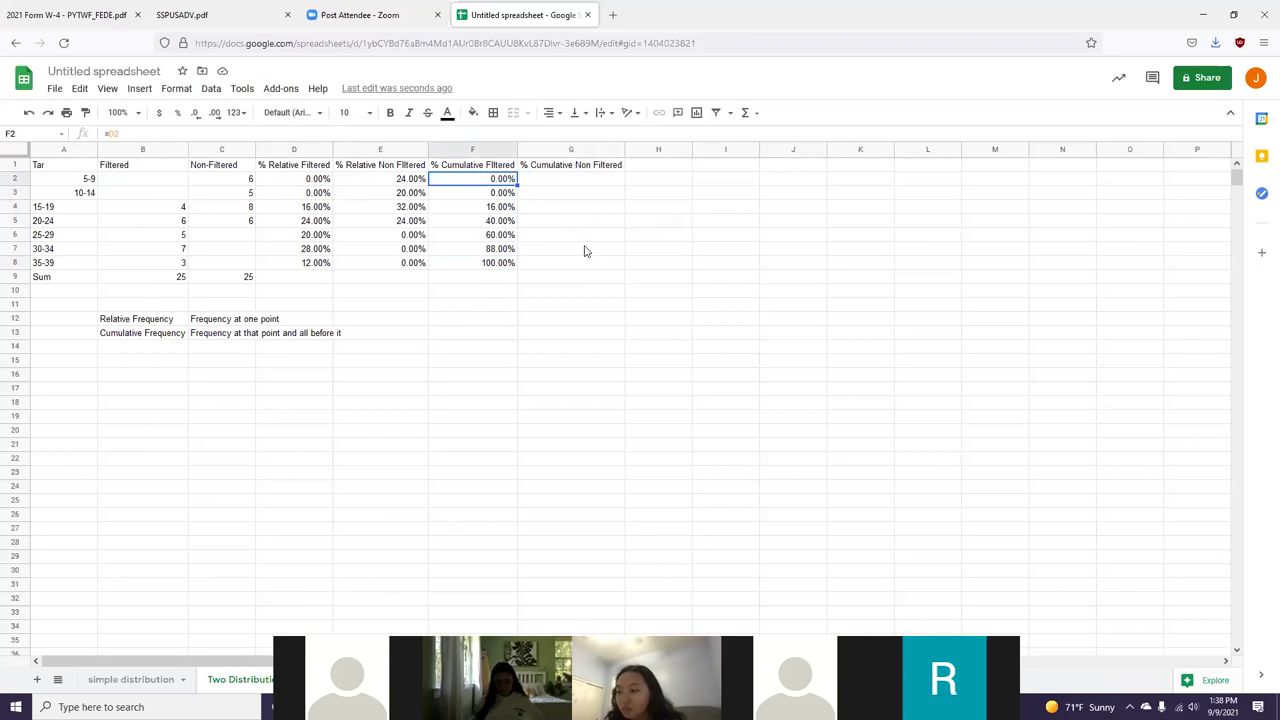
key("shift+Down")
key("shift+Down")
key("shift+Down")
key("shift+Down")
key("shift+Down")
key("shift+Down")
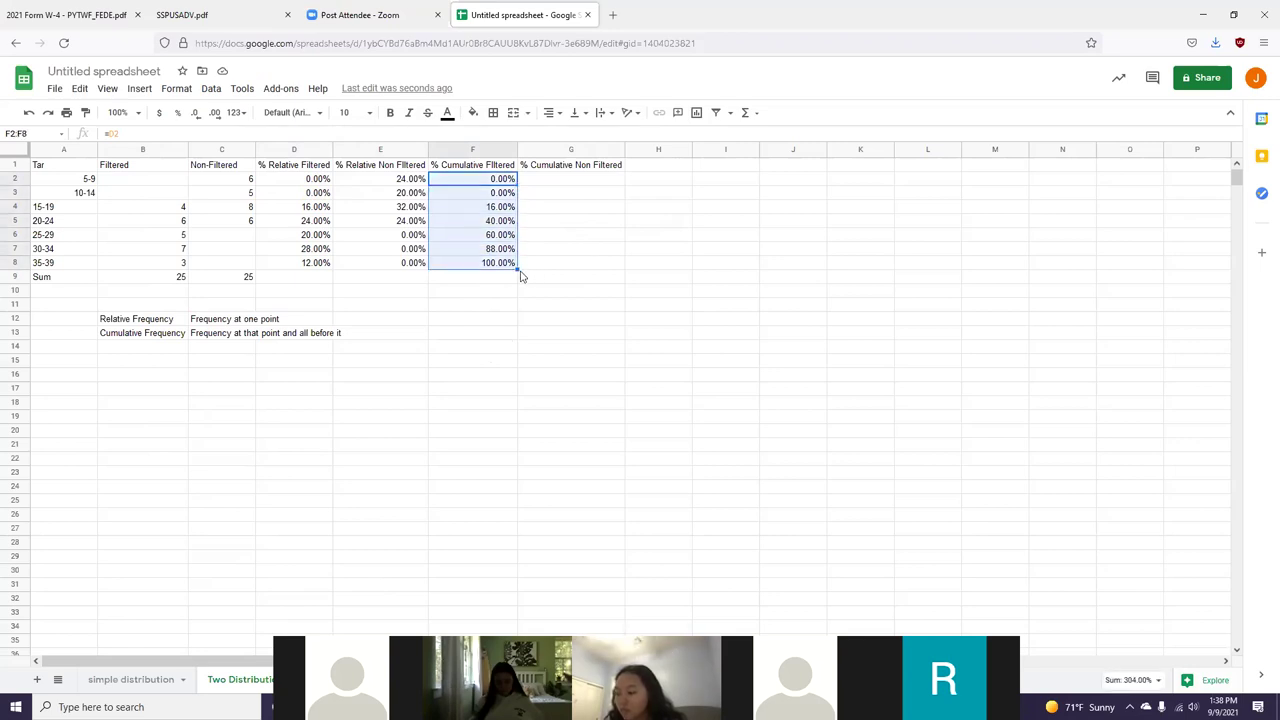
Step: Compare the filtered relative percentages in D2:D8 with the nonfiltered ones in E2:E8
left_click(304, 182)
left_click_drag(302, 218, 303, 262)
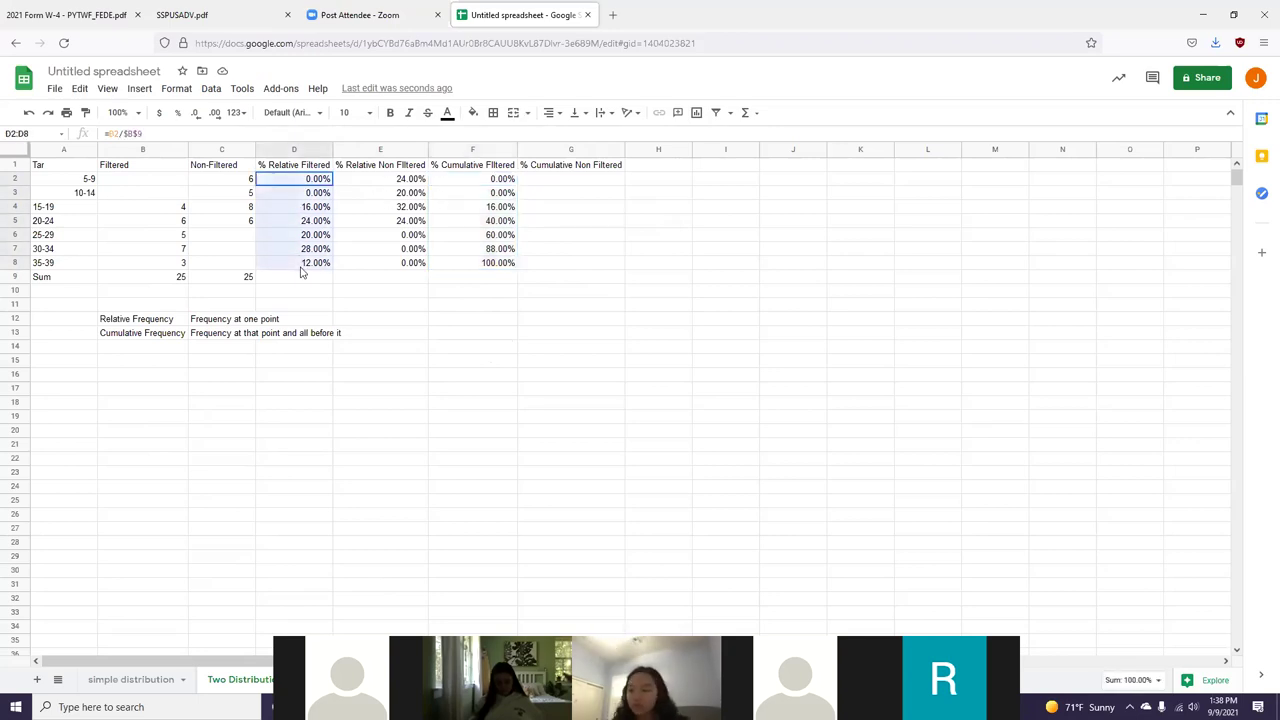
left_click_drag(408, 180, 395, 262)
left_click(595, 180)
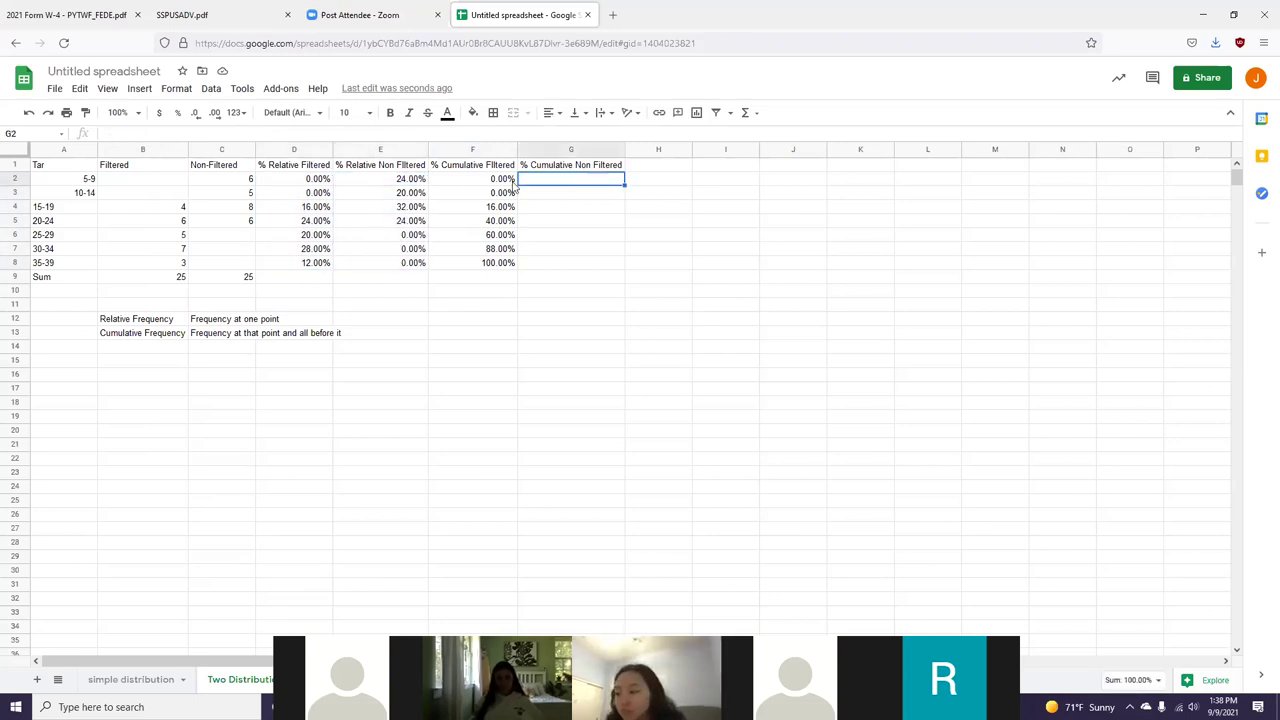
left_click_drag(403, 178, 400, 263)
left_click_drag(322, 179, 320, 272)
left_click_drag(393, 180, 395, 262)
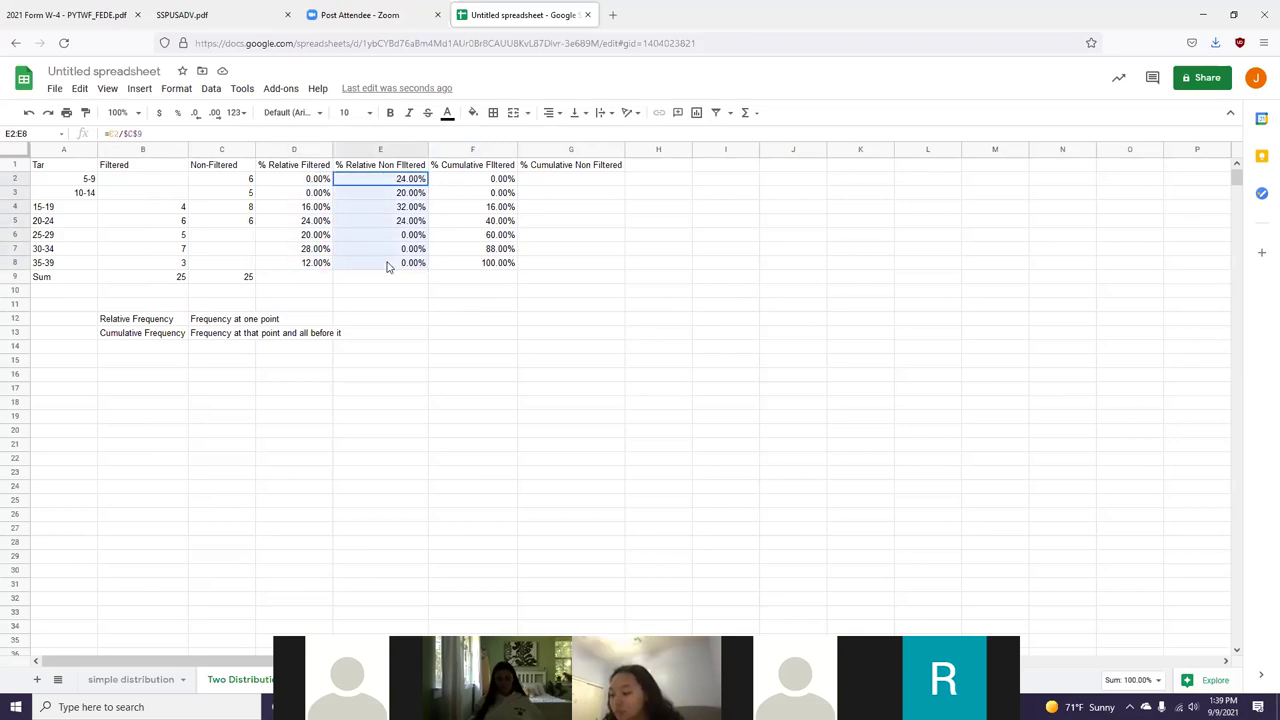
Step: Fill the filtered cumulative formulas from F2:F8 across into the nonfiltered cumulative column G2:G8
left_click_drag(500, 165, 505, 266)
left_click(503, 180)
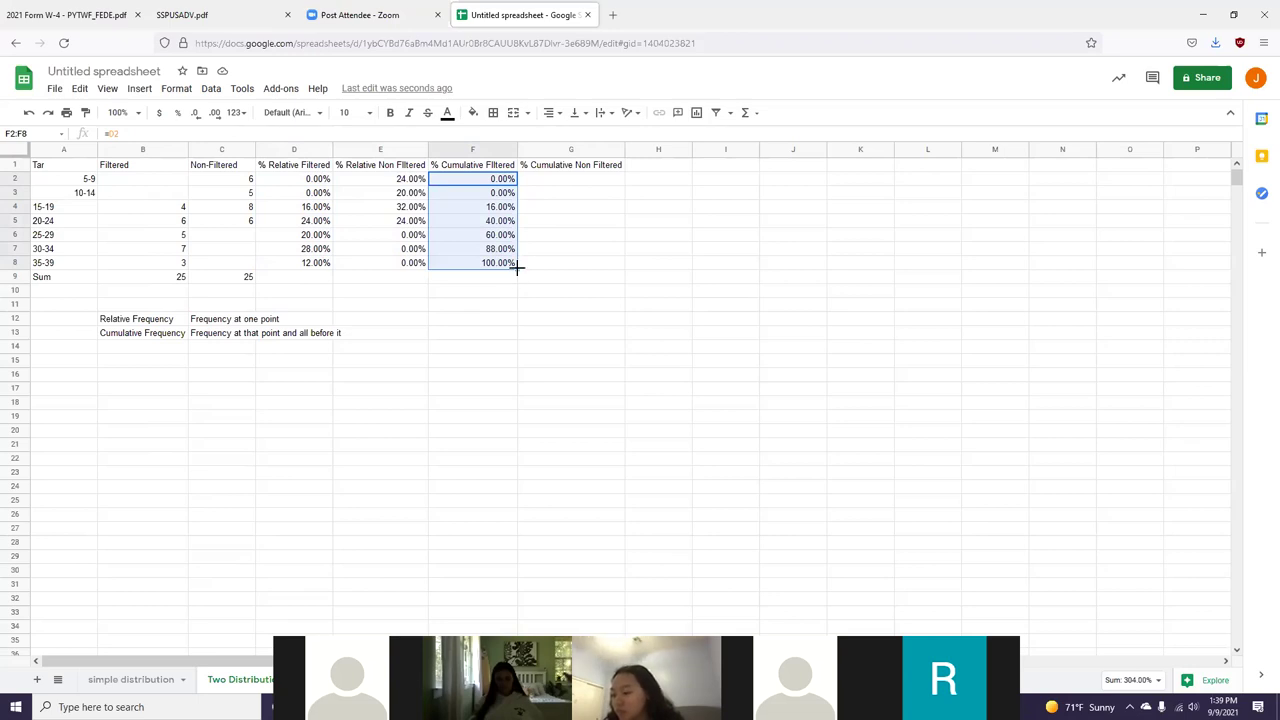
left_click_drag(518, 268, 555, 270)
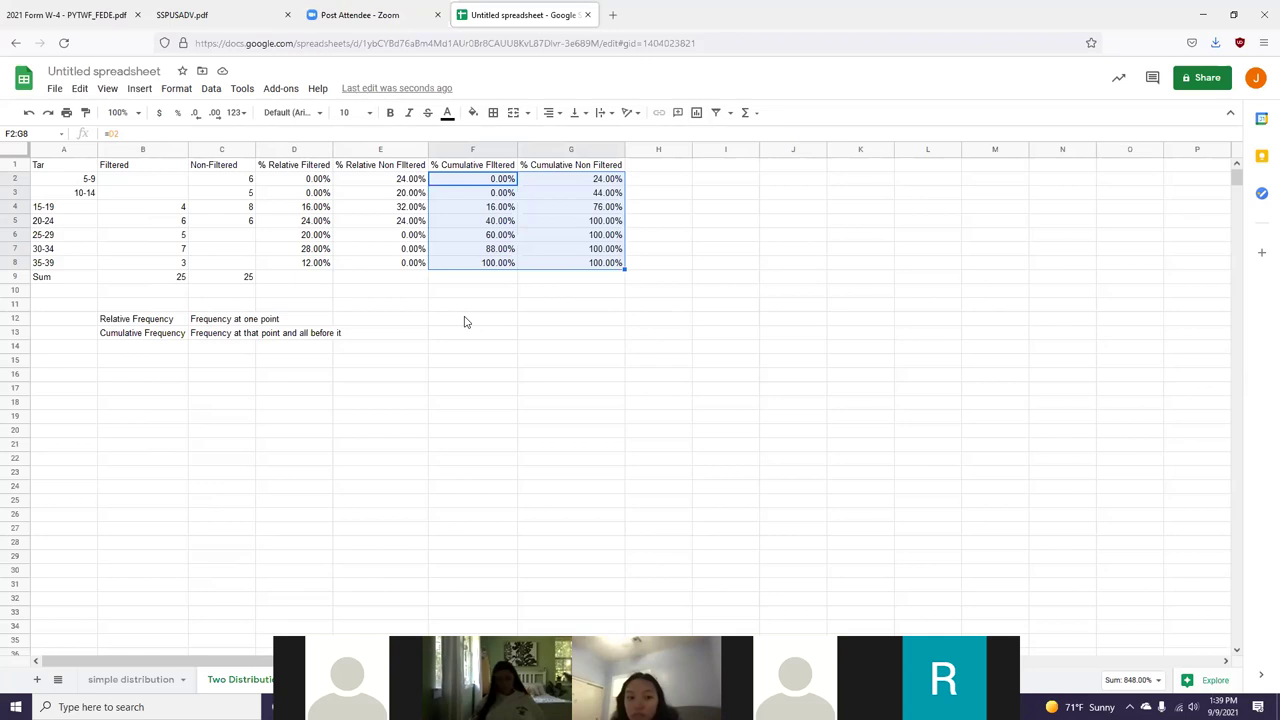
Step: Switch to Notepad to check the noted question numbers, and return to the spreadsheet
key("alt+Tab")
key("Tab")
key("Tab")
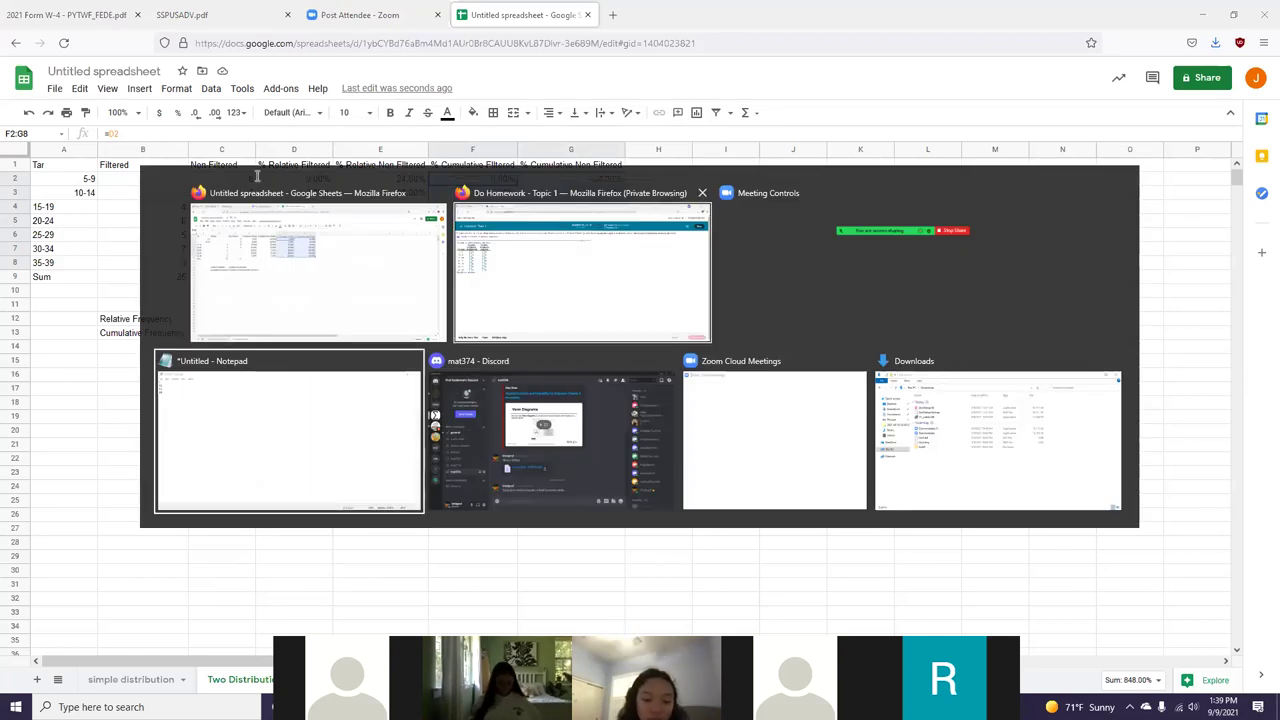
key("Return")
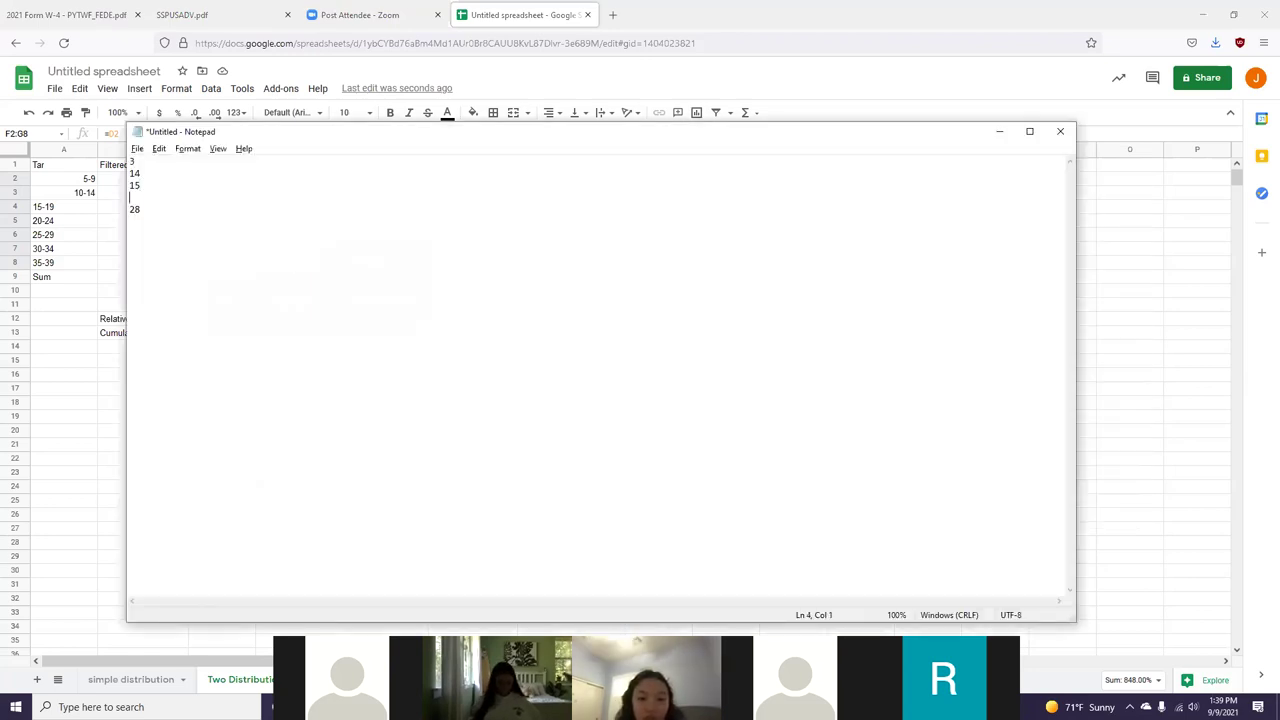
double_click(146, 175)
key("alt+Tab")
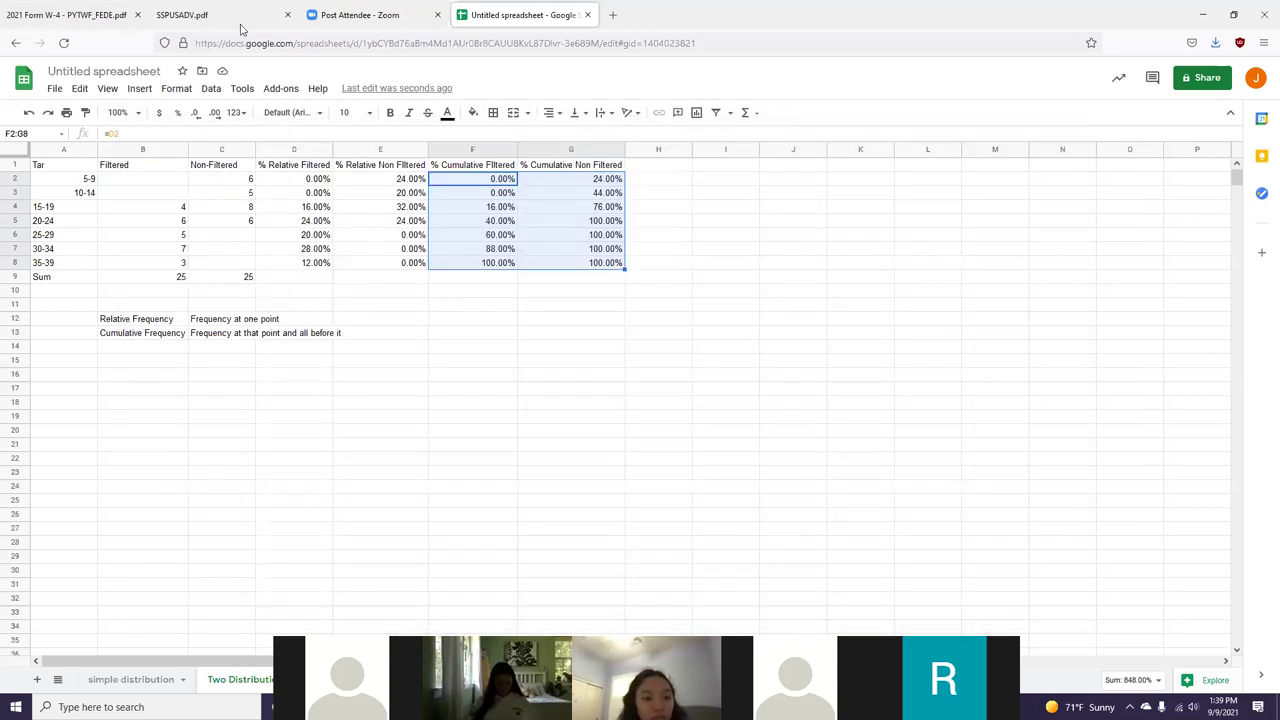
Step: Switch to the Topic 1 homework window and open Question 22 from the homework overview
key("alt+Tab")
key("Tab")
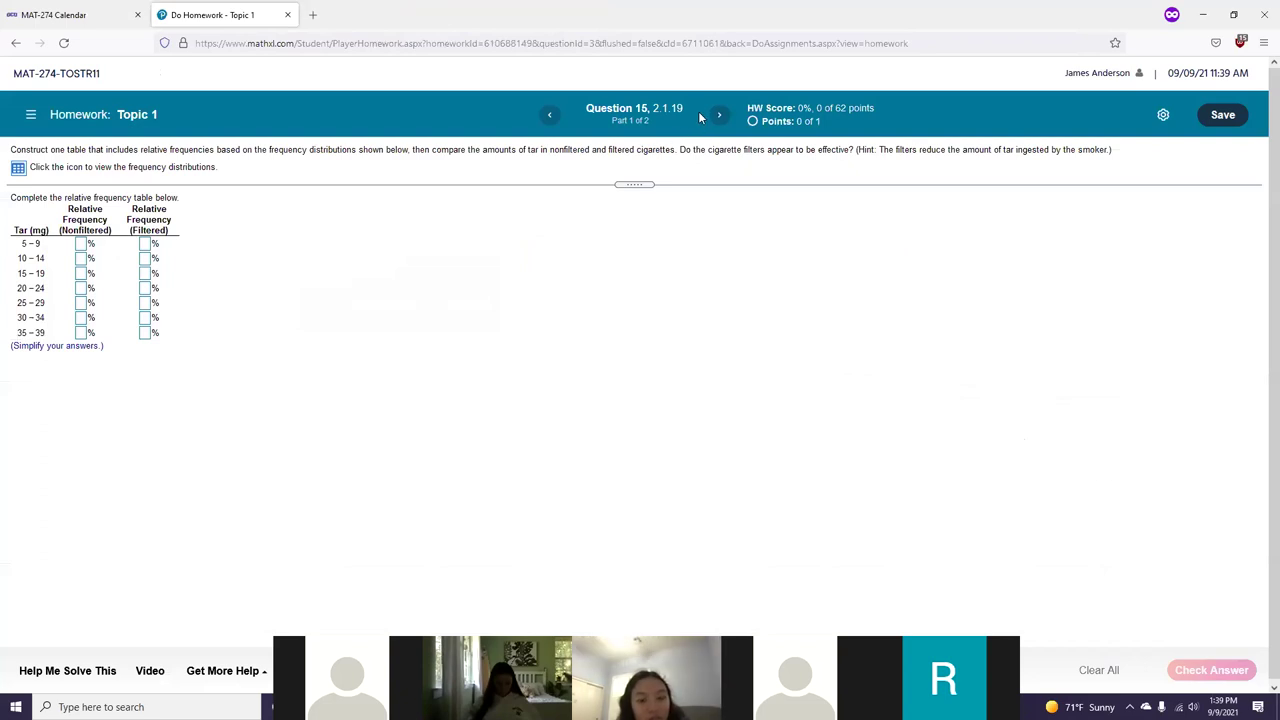
key("alt+Tab")
key("alt+Tab")
key("Tab")
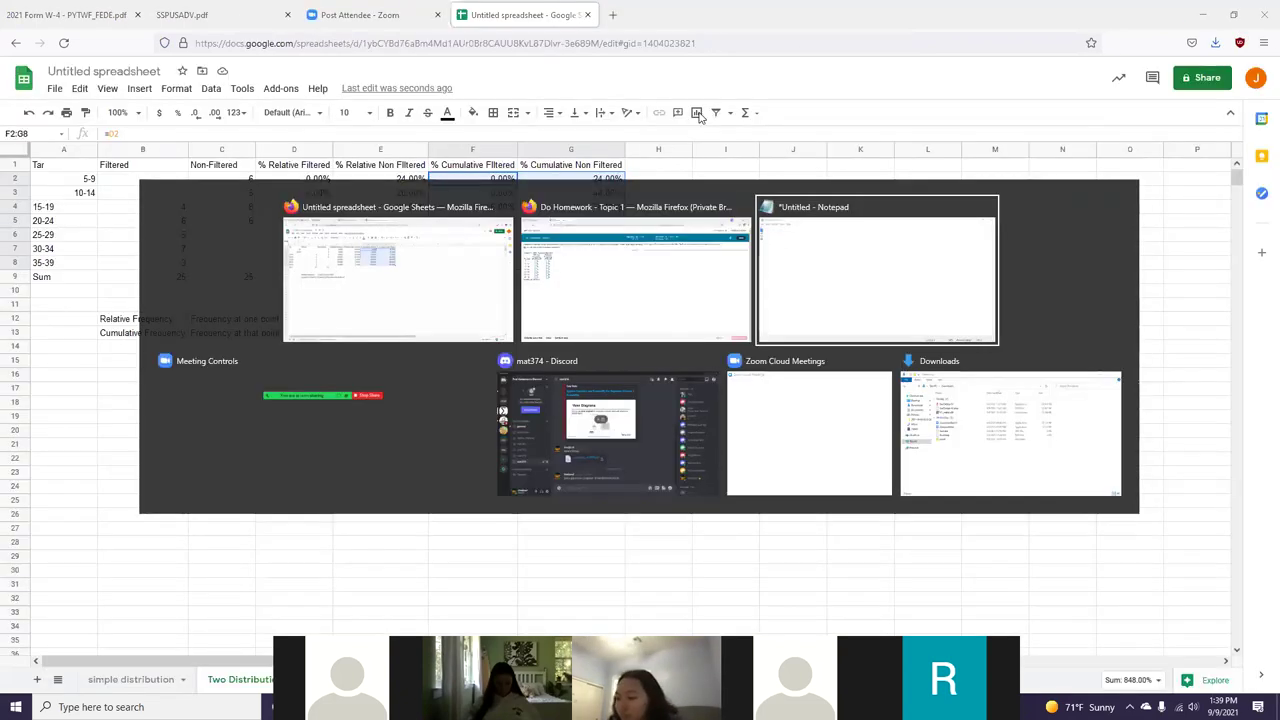
key("alt+Tab")
key("alt+Tab")
key("Tab")
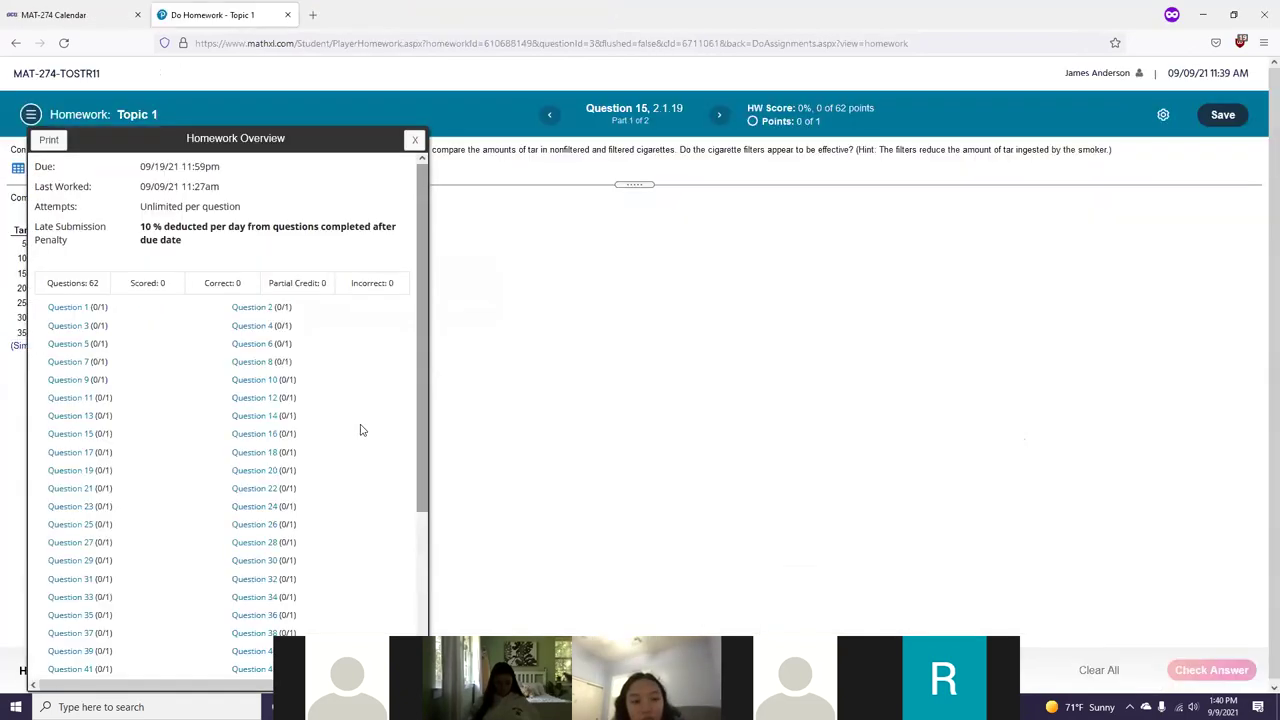
left_click(266, 489)
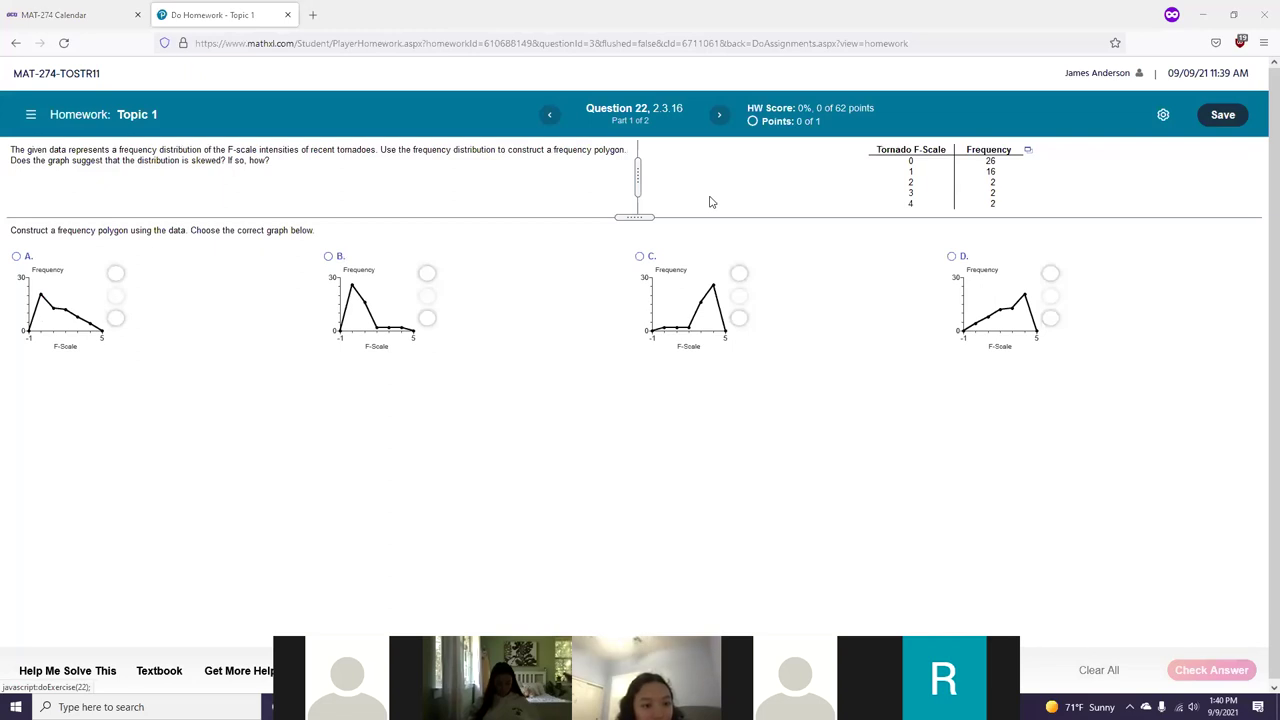
Step: Switch to the spreadsheet and insert a line chart of the filtered counts in B2:B8
key("alt+Tab")
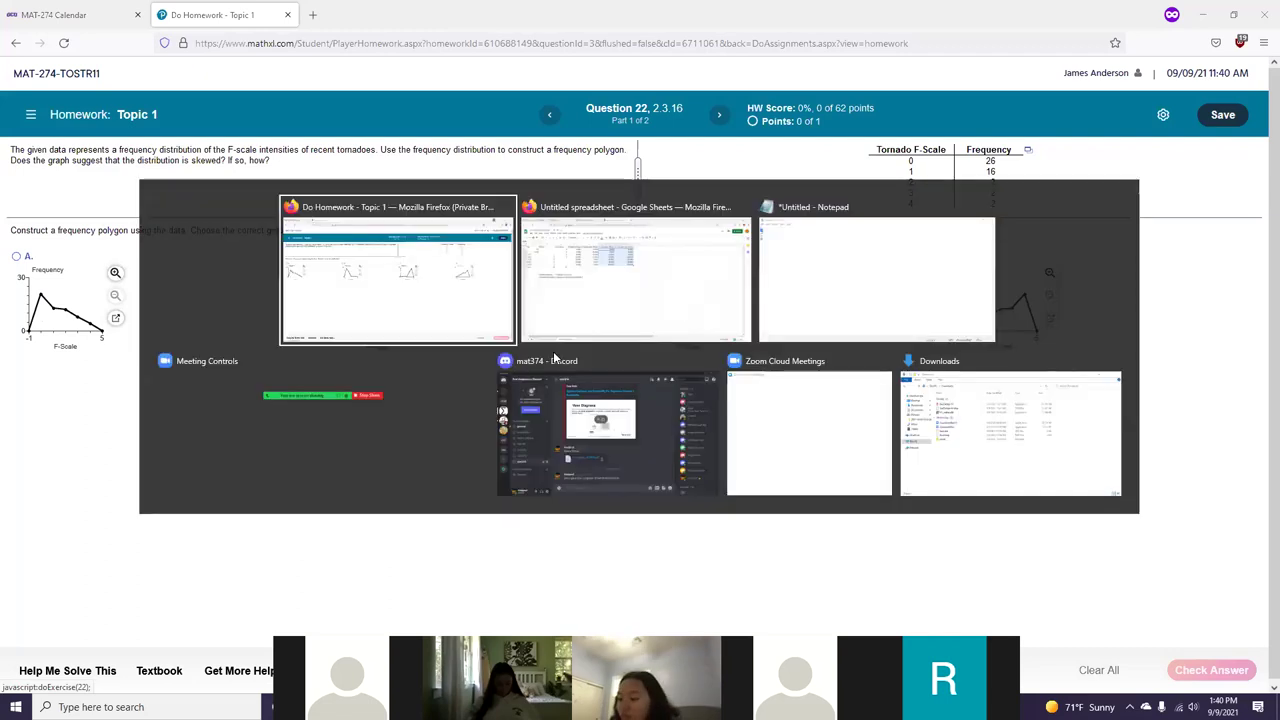
key("alt+Tab")
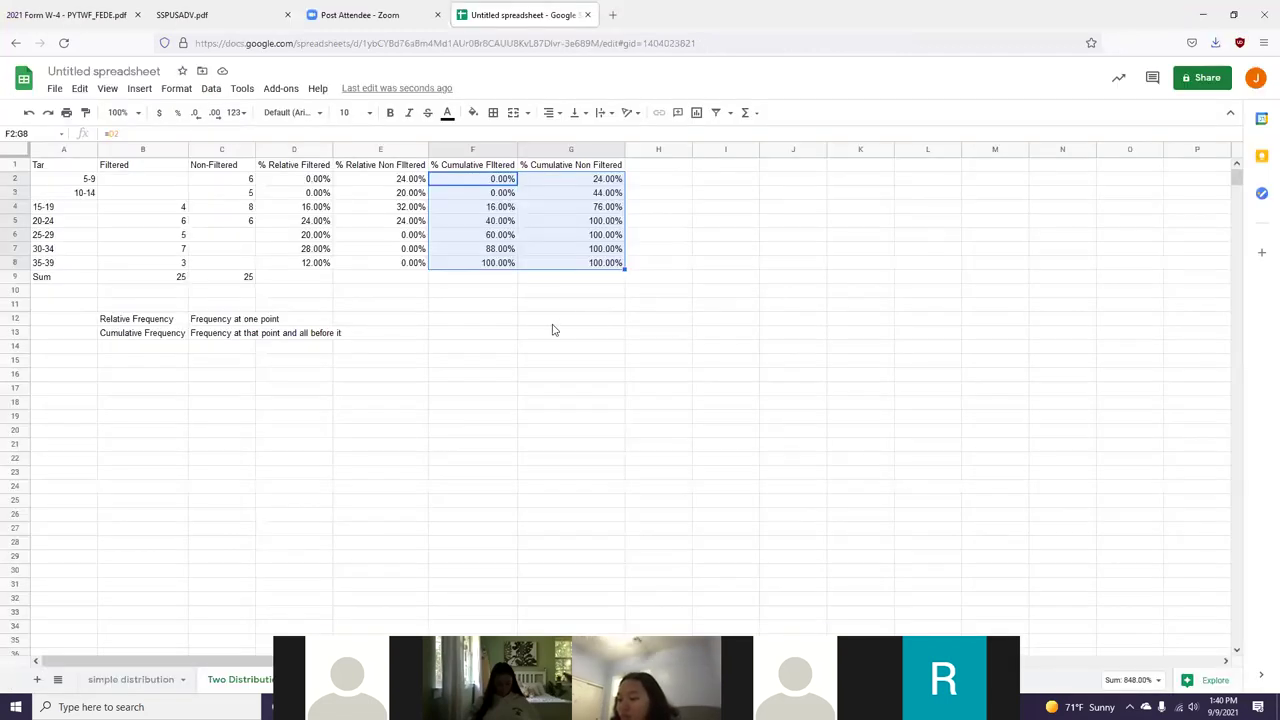
left_click_drag(137, 181, 176, 262)
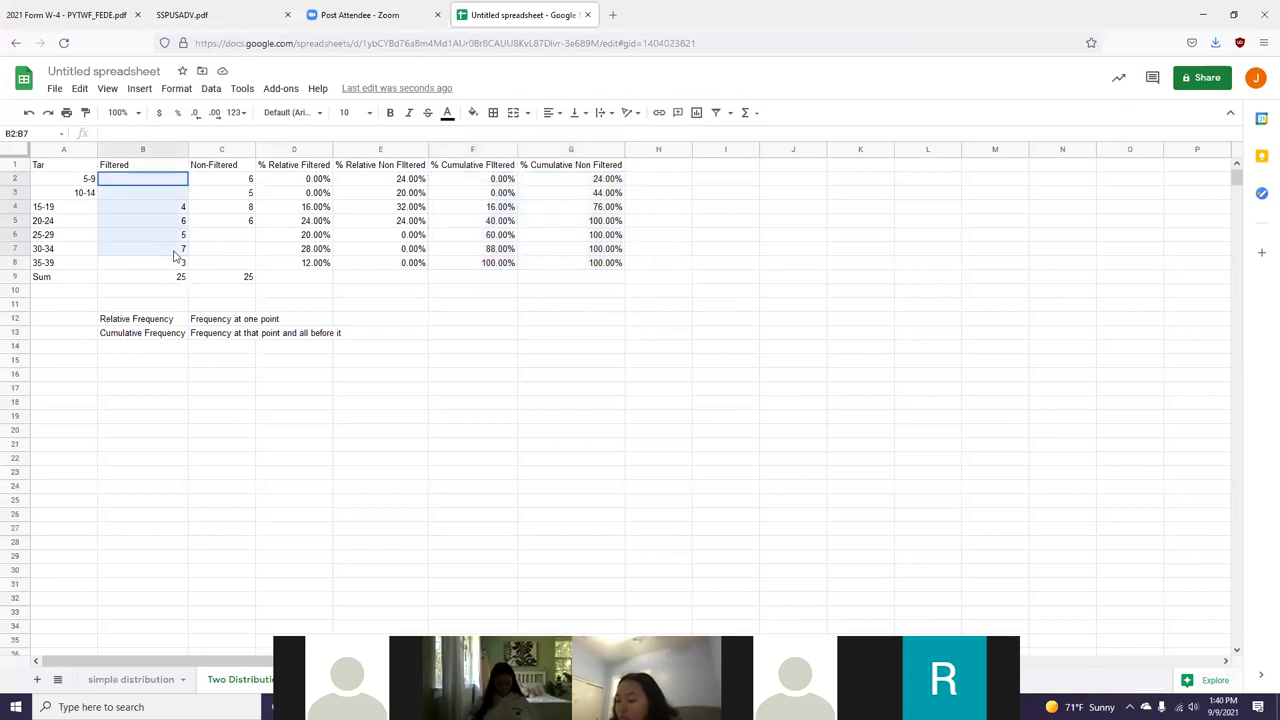
left_click(139, 89)
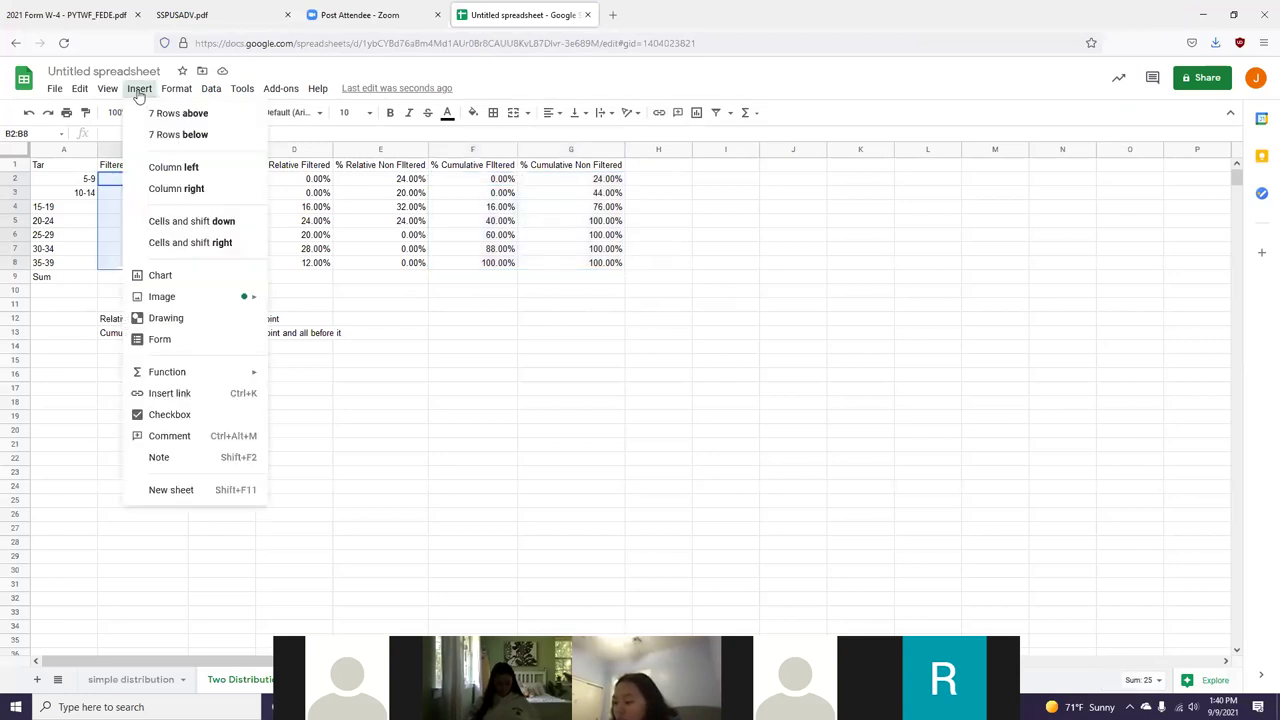
left_click(170, 276)
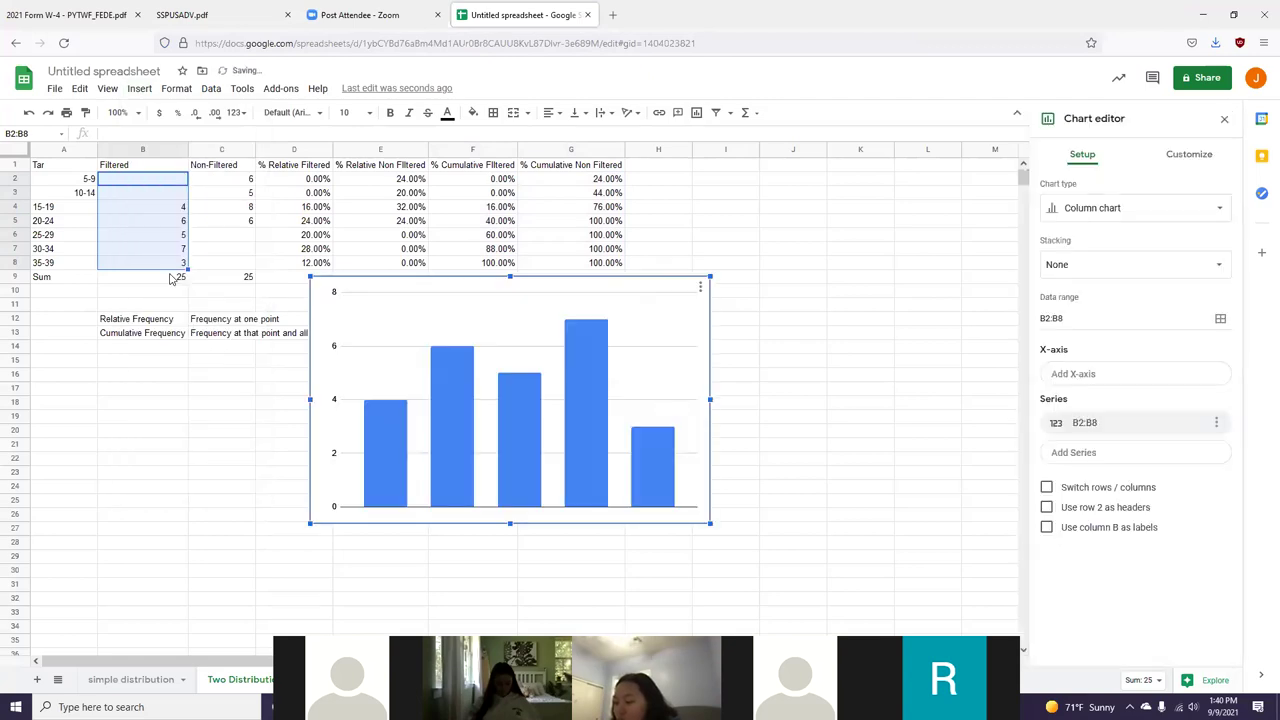
left_click(1112, 208)
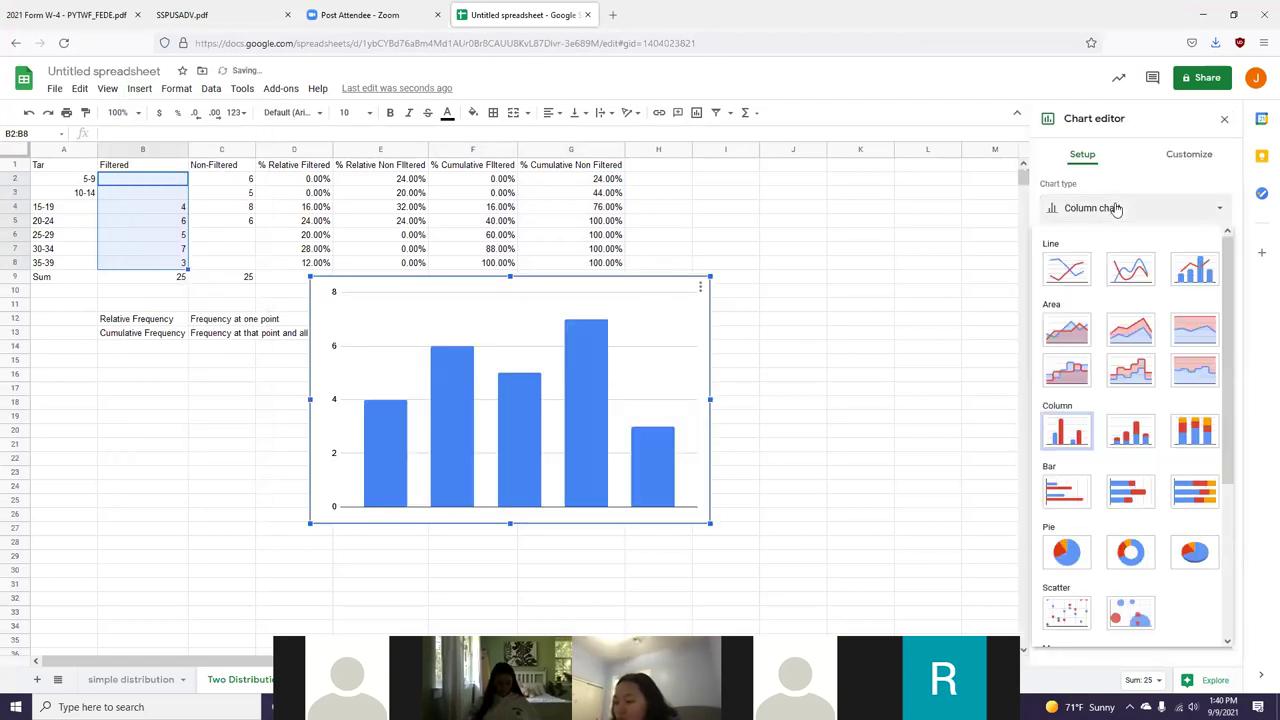
left_click(1066, 268)
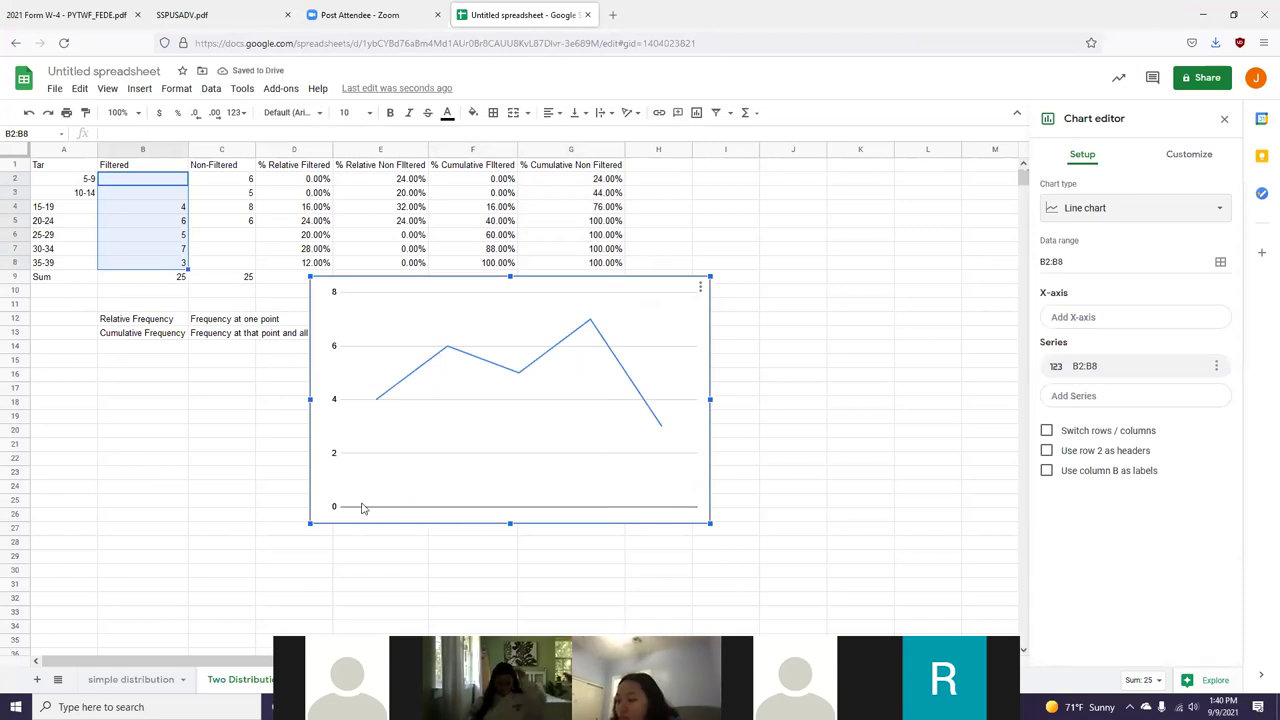
Step: Replace the chart with a line chart of the filtered counts that uses the tar classes as the X-axis
left_click(73, 181)
left_click_drag(73, 181, 158, 266)
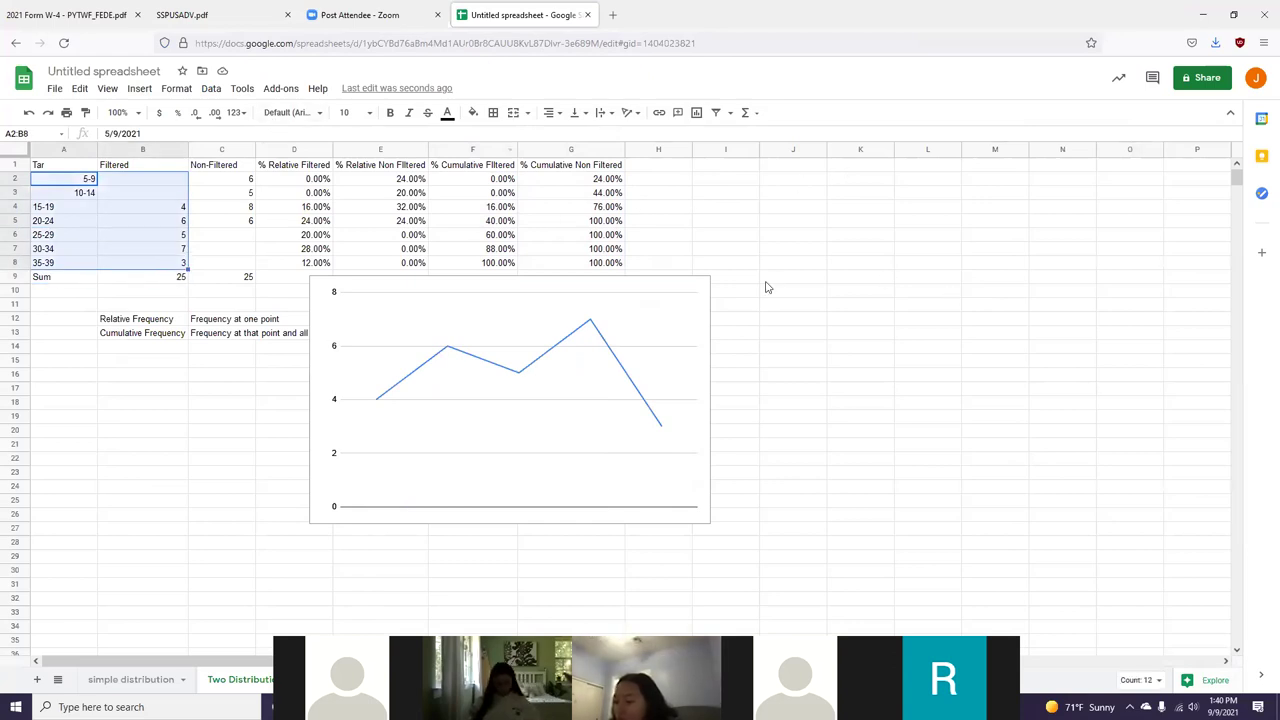
left_click(697, 287)
key("Delete")
left_click(139, 89)
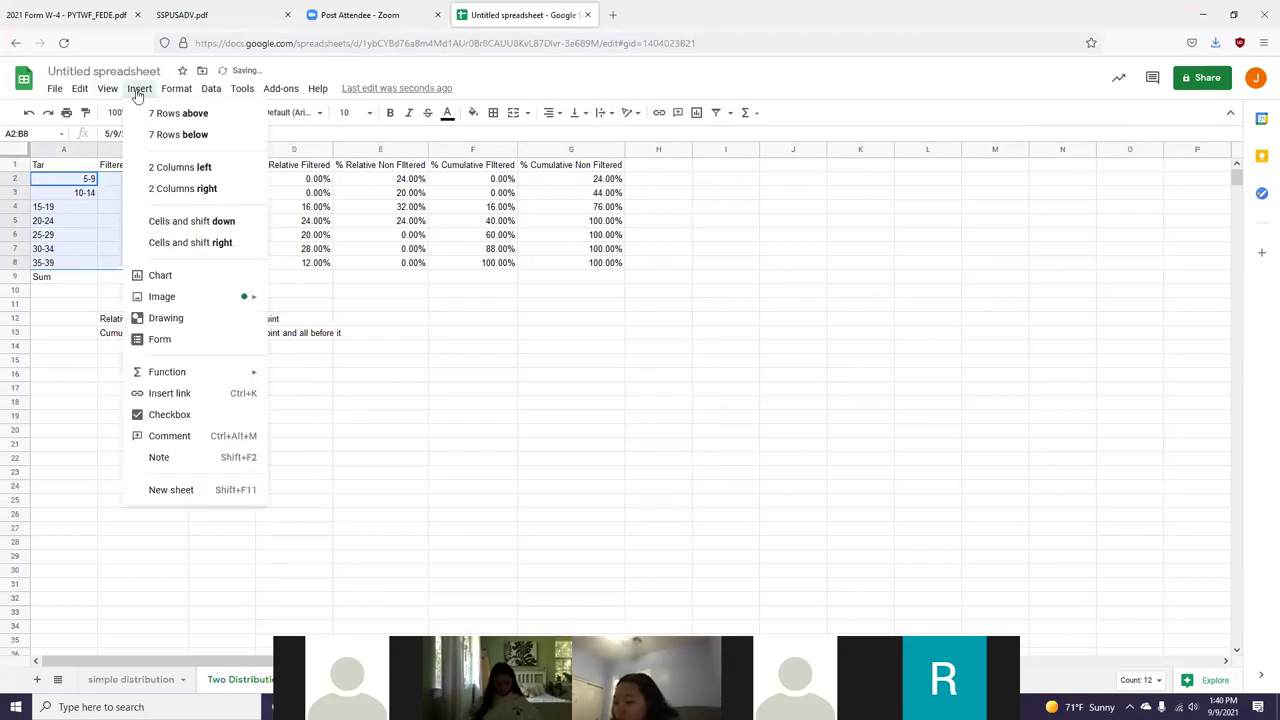
left_click(161, 276)
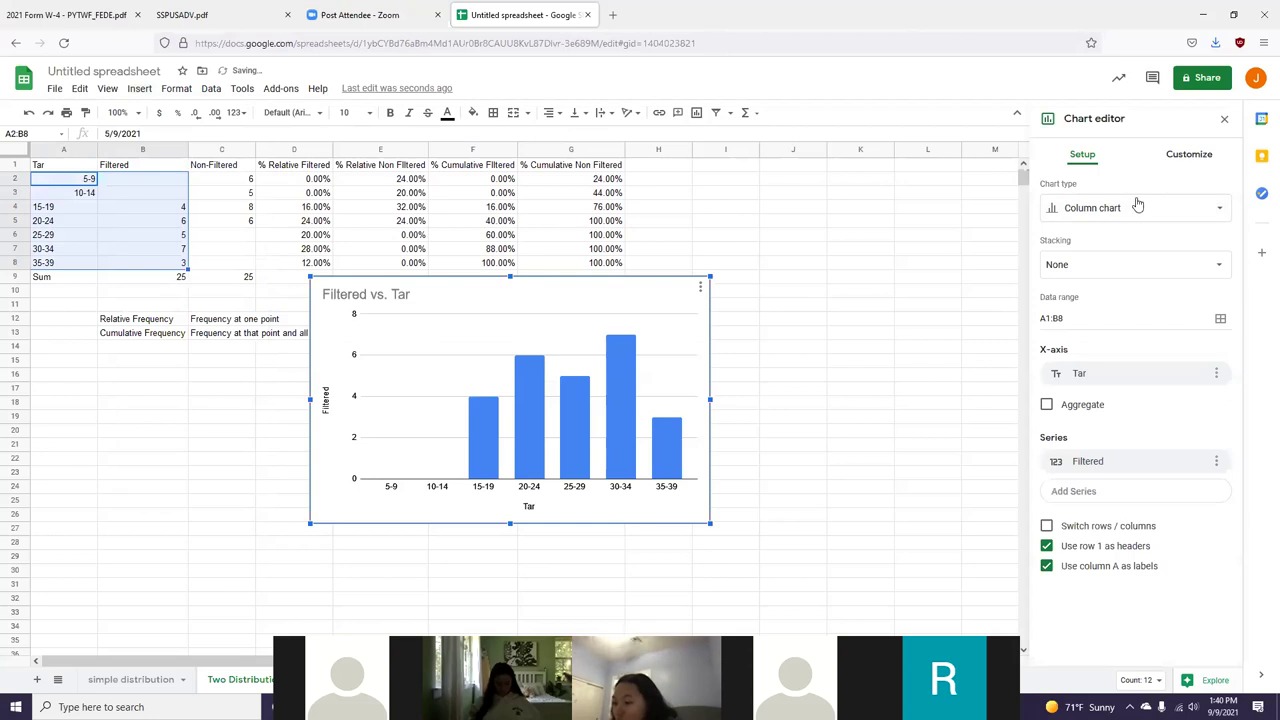
left_click(1137, 205)
left_click(1066, 453)
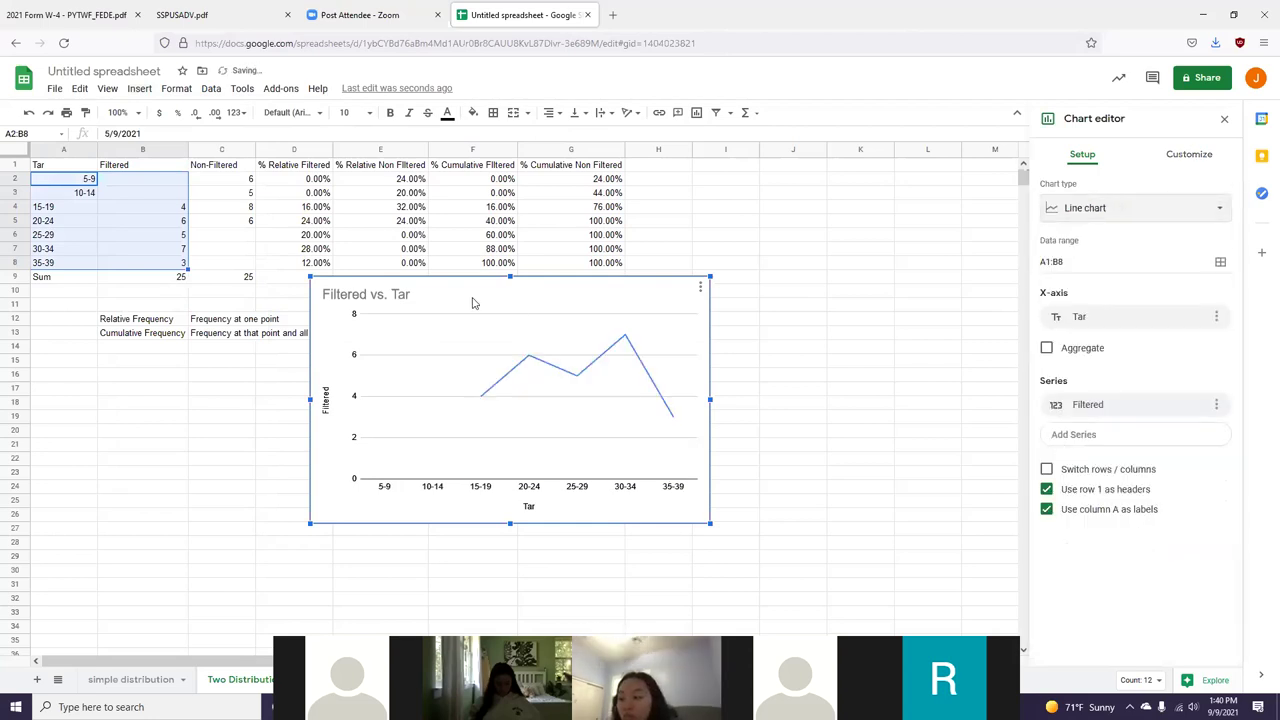
Step: Enter 0 for the empty filtered counts of classes 5-9 and 10-14 in B2 and B3
left_click(179, 164)
left_click(160, 182)
type("0")
key("Return")
type("0")
key("Return")
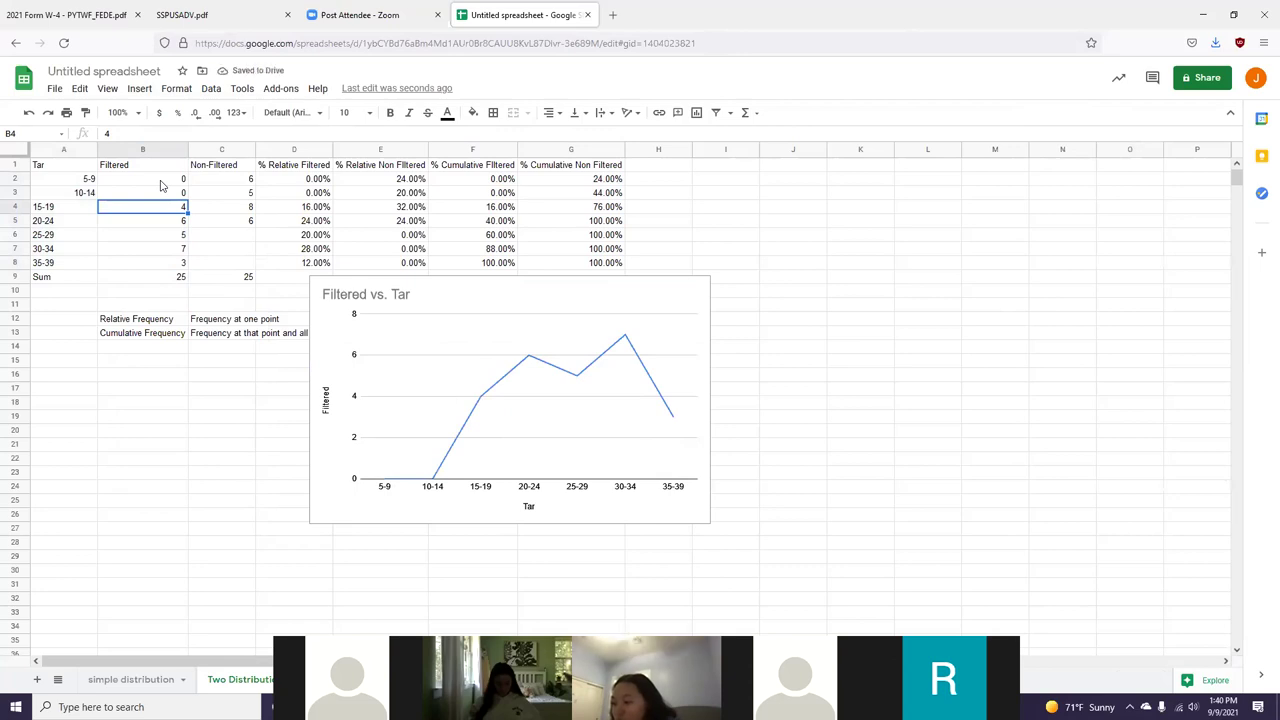
Step: Enter 0 for the empty nonfiltered counts of classes 25-29 through 35-39 in C6:C8
left_click(246, 238)
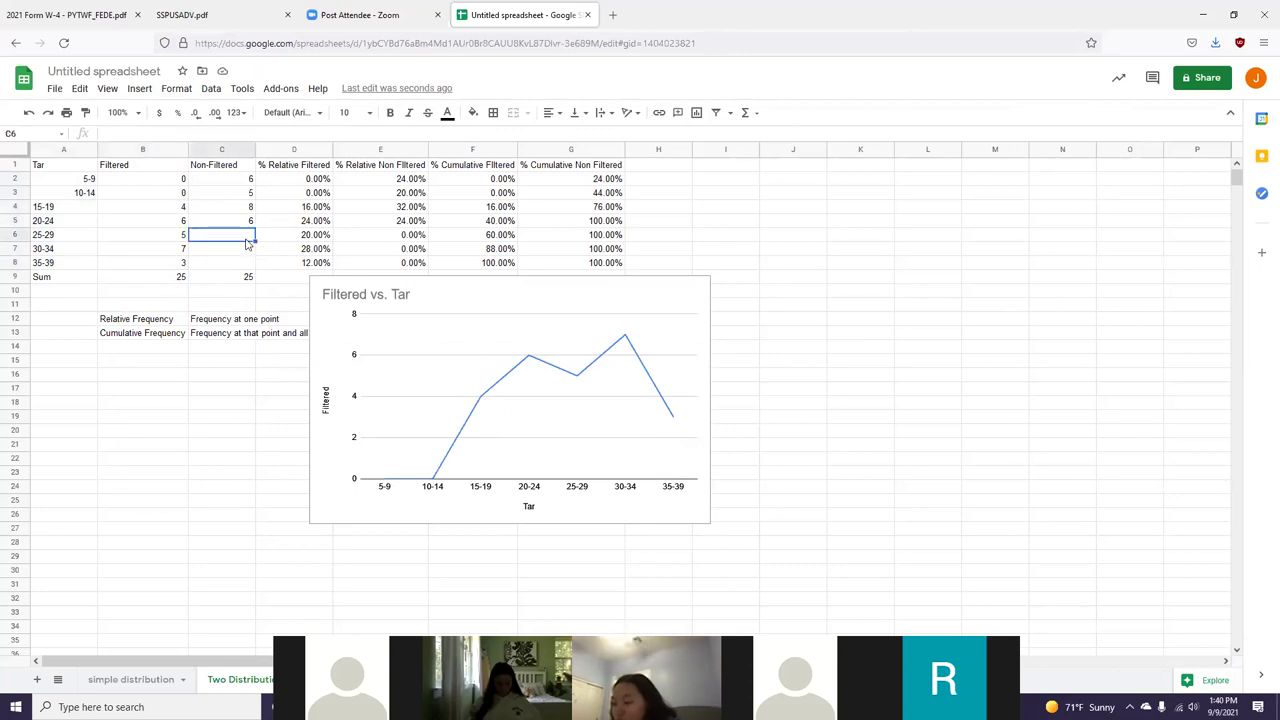
type("0")
key("Return")
type("0")
key("Return")
type("0")
key("Return")
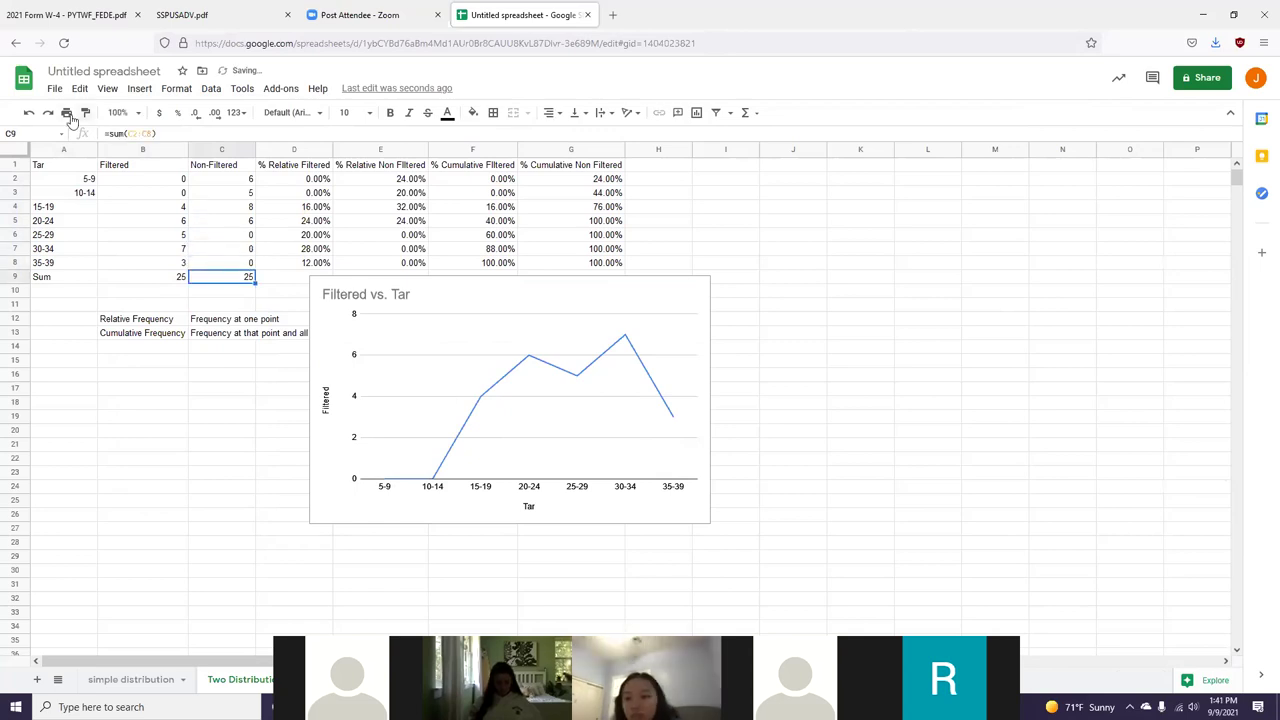
Step: Delete the Filtered vs. Tar chart and insert a line chart of A1:C8 comparing both distributions
left_click(525, 288)
left_click_drag(560, 292, 378, 267)
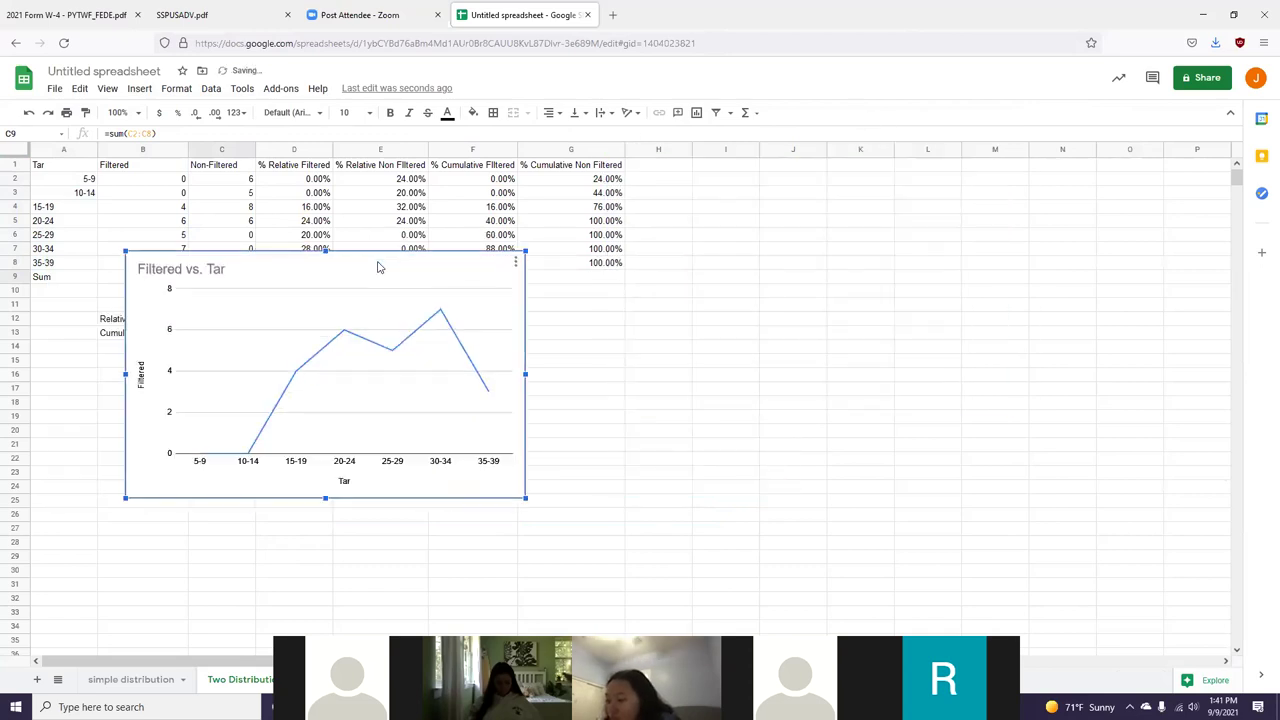
key("Delete")
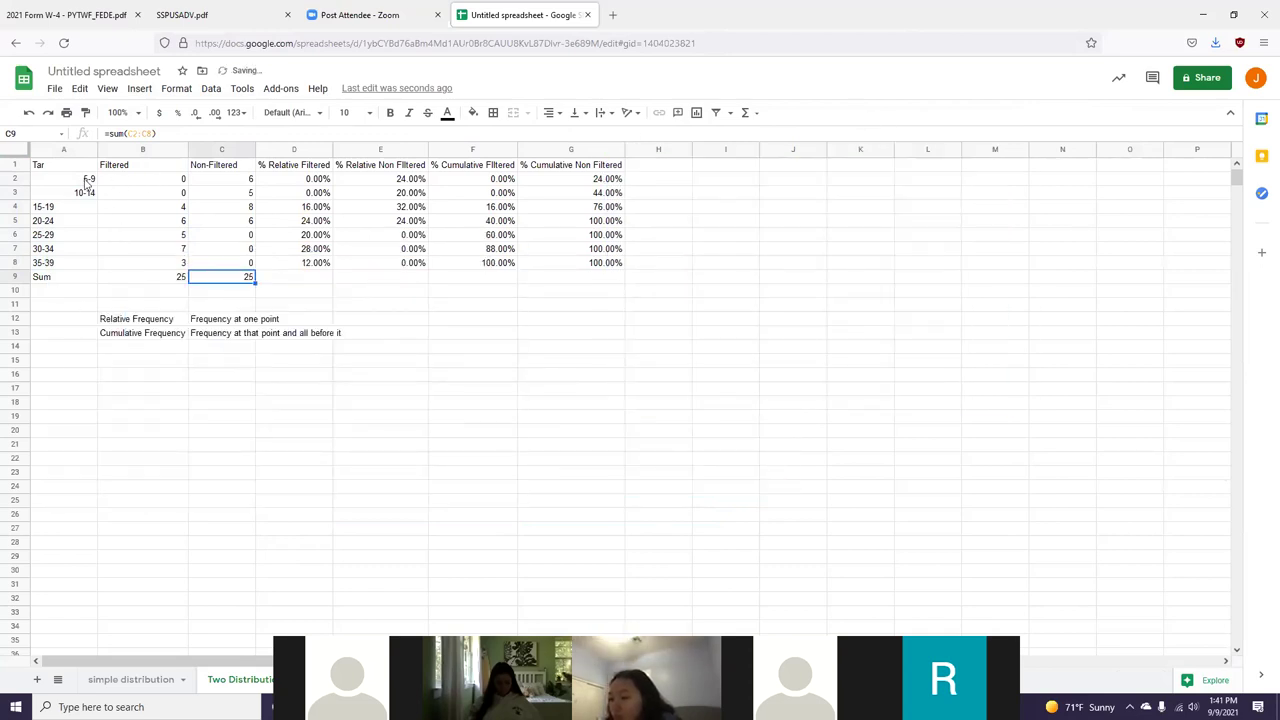
left_click_drag(70, 181, 250, 262)
left_click_drag(55, 170, 229, 263)
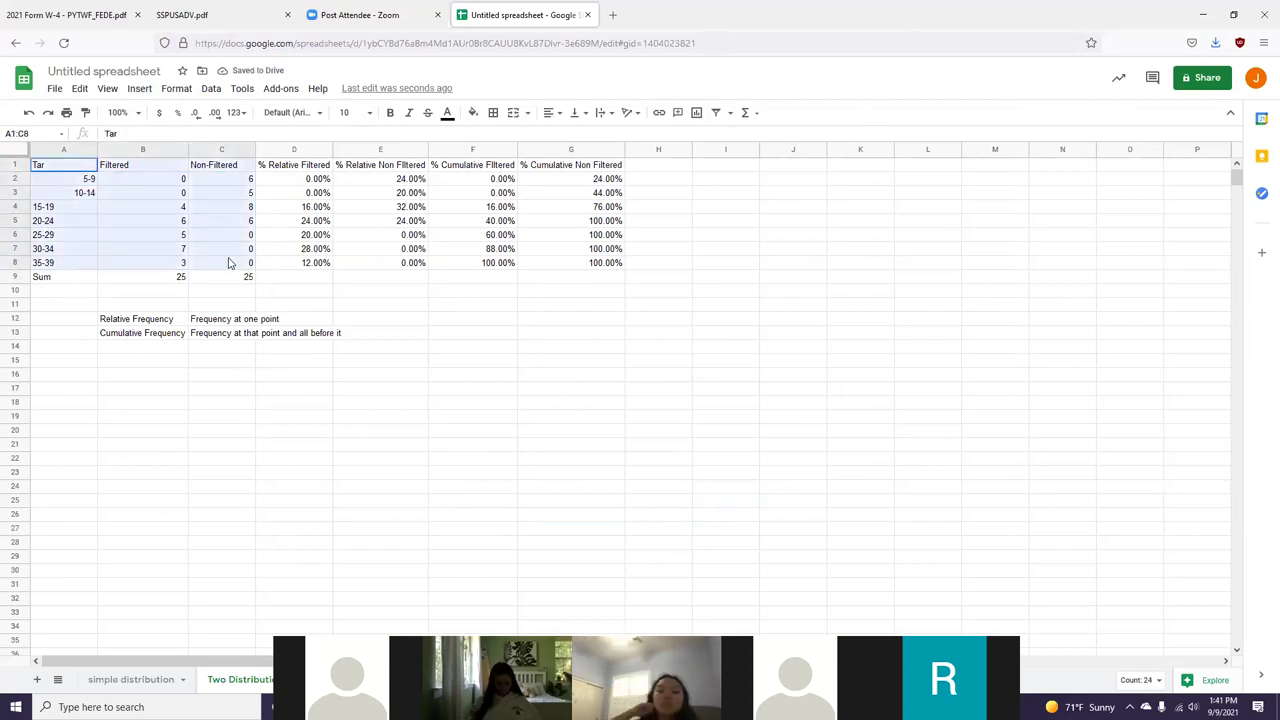
left_click(141, 89)
left_click(163, 277)
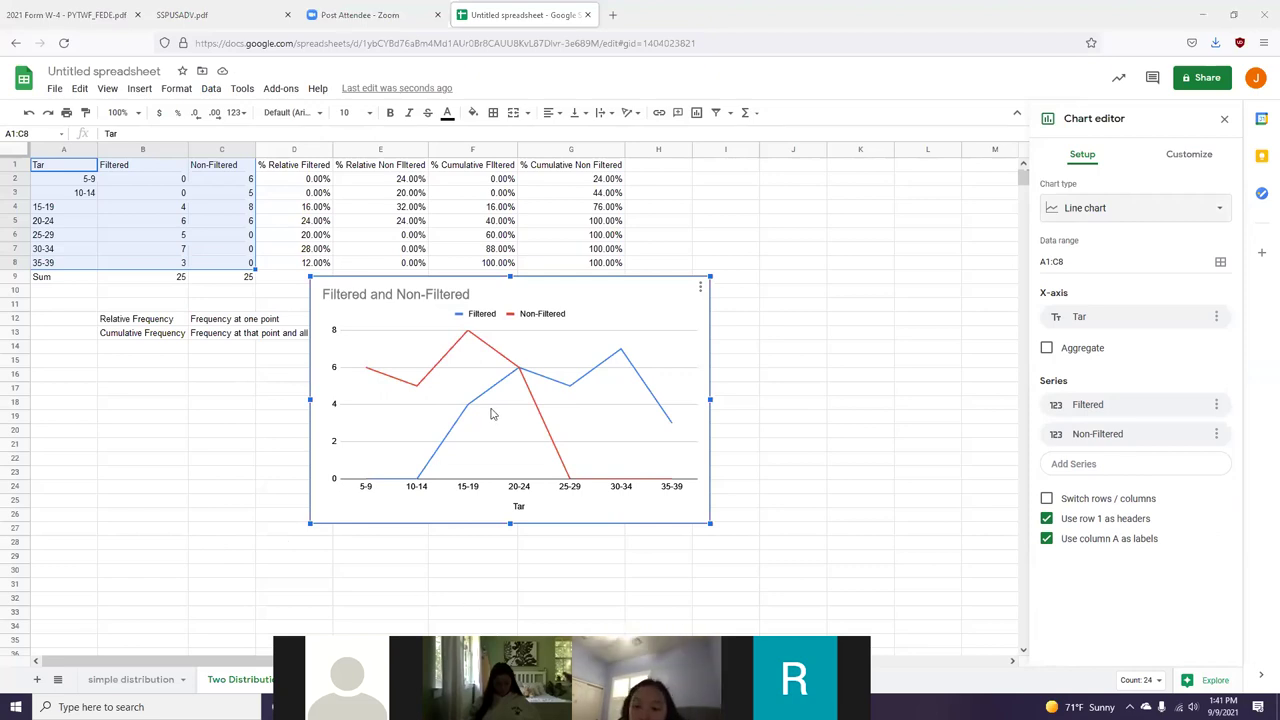
Step: Switch to the homework window and bring up Question 22's tornado F-scale frequency table for copying to the clipboard
key("alt+Tab")
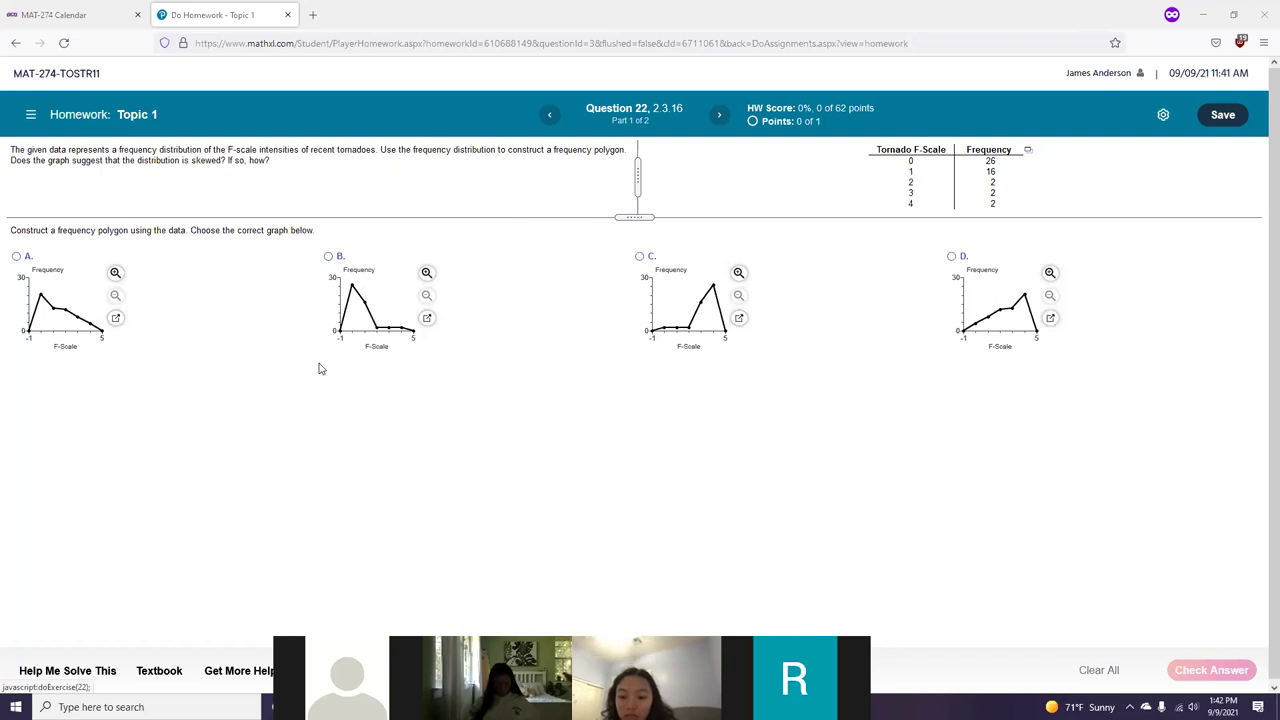
key("alt+Tab")
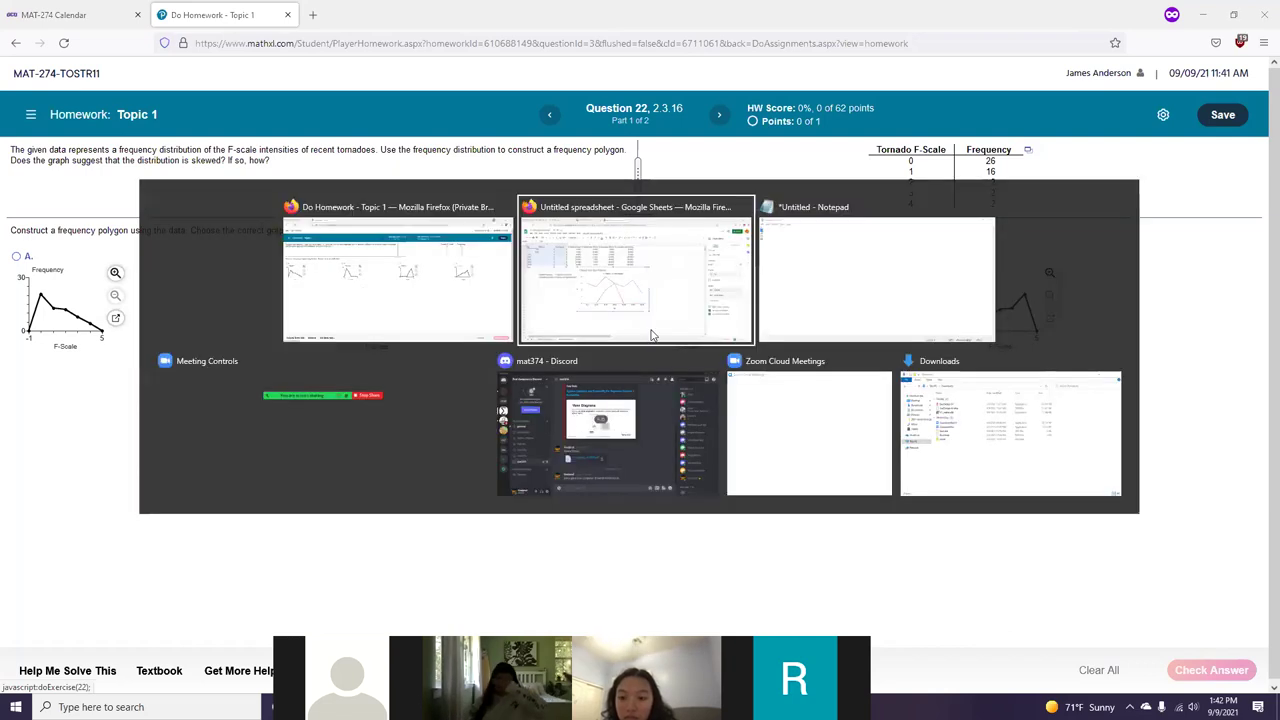
left_click(512, 268)
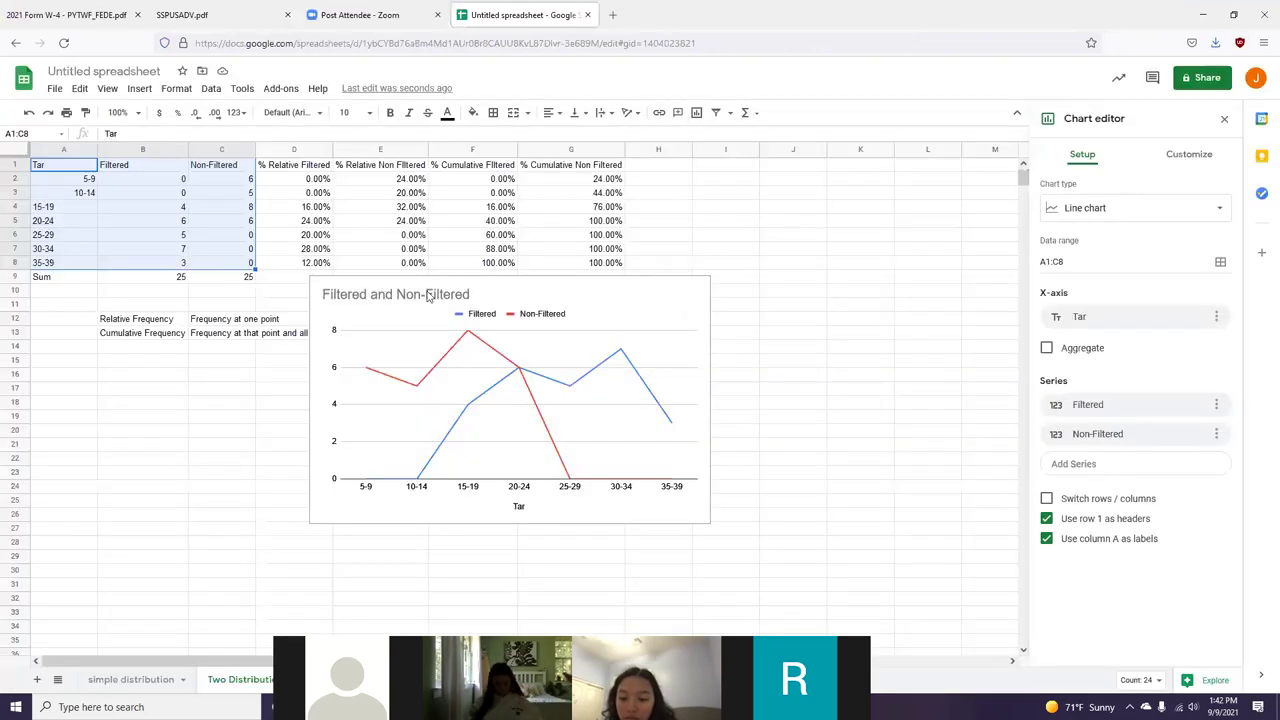
key("alt+Tab")
left_click(1030, 151)
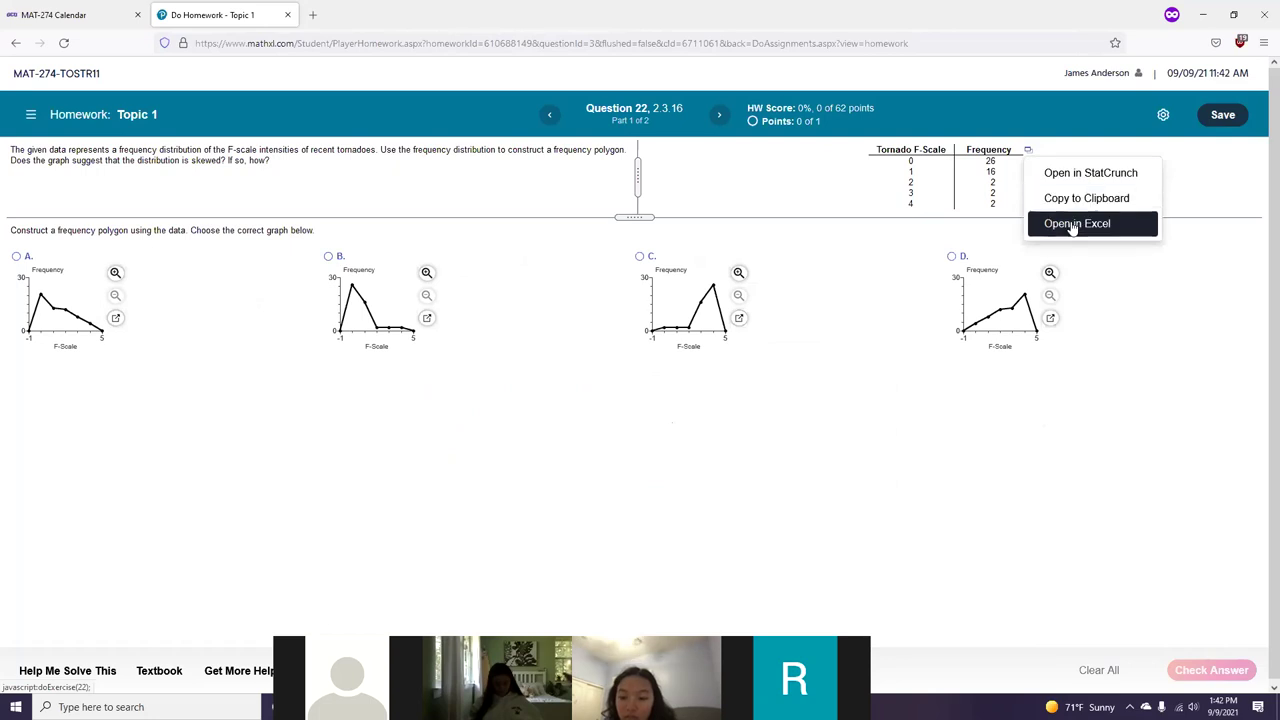
left_click(1081, 199)
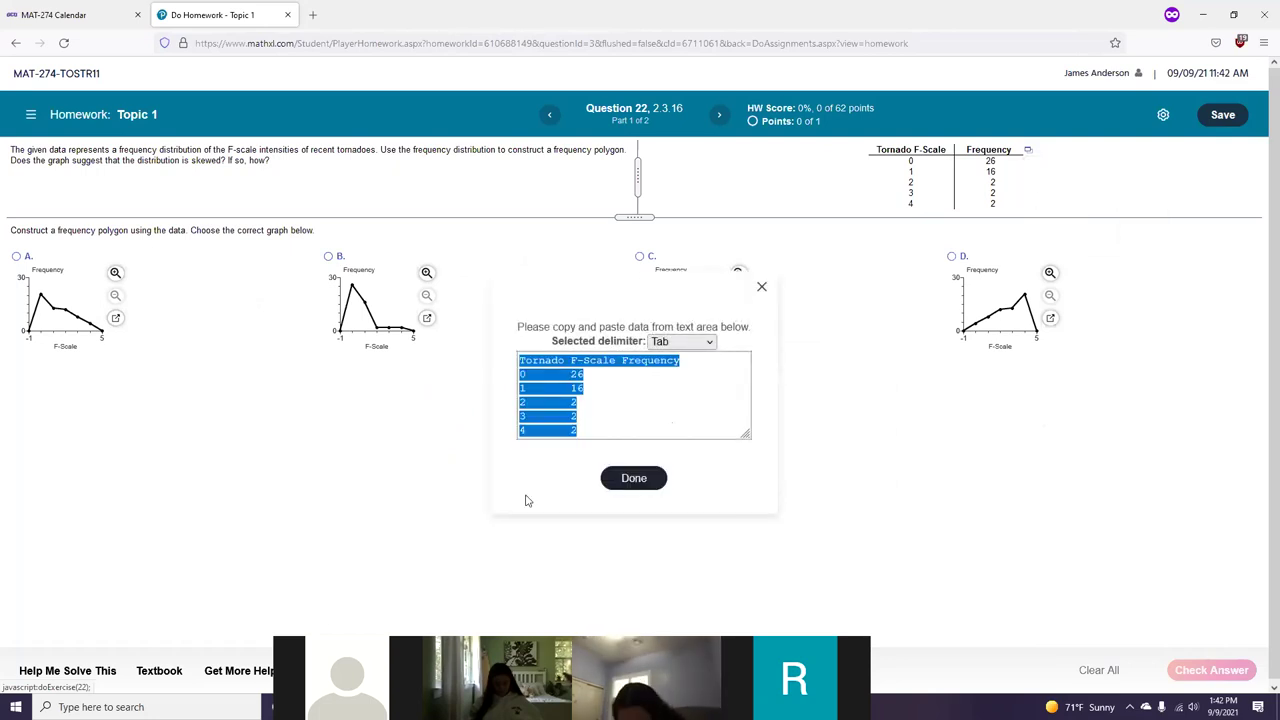
Step: Paste the tornado table into a new sheet of the spreadsheet at A1 and insert a line chart of A1:B6
key("alt+Tab")
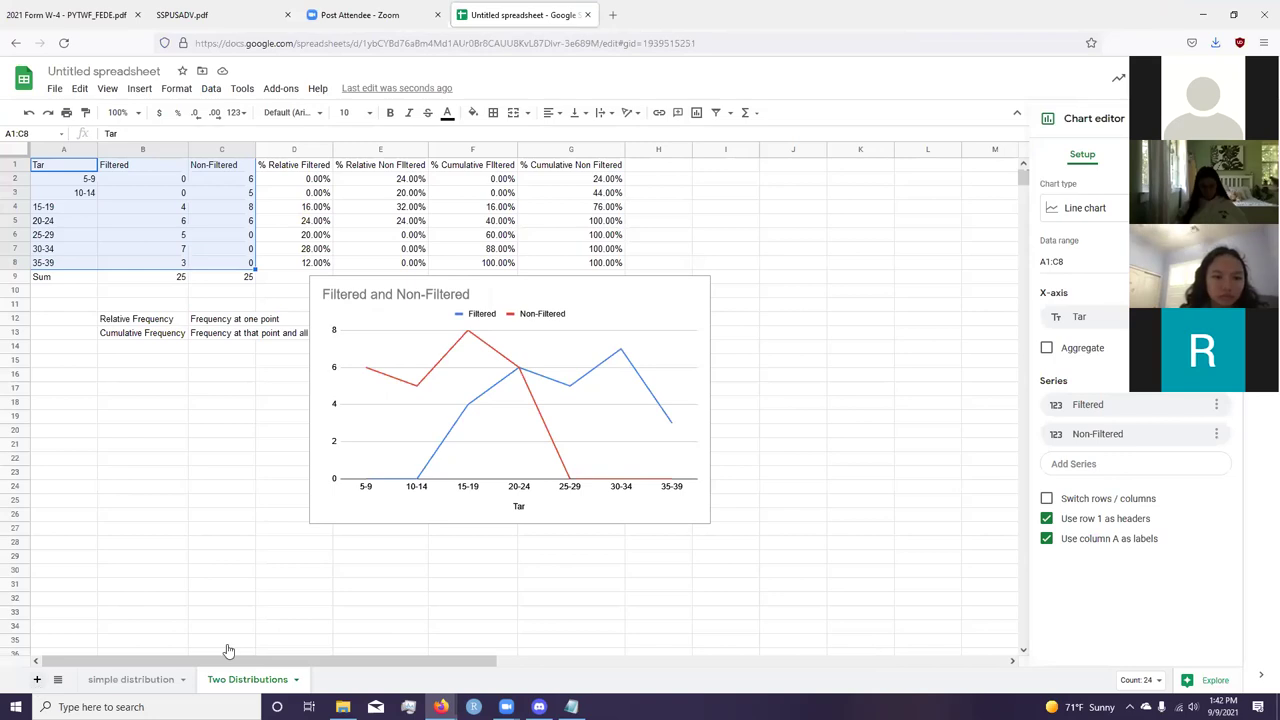
left_click(36, 679)
key("ctrl+v")
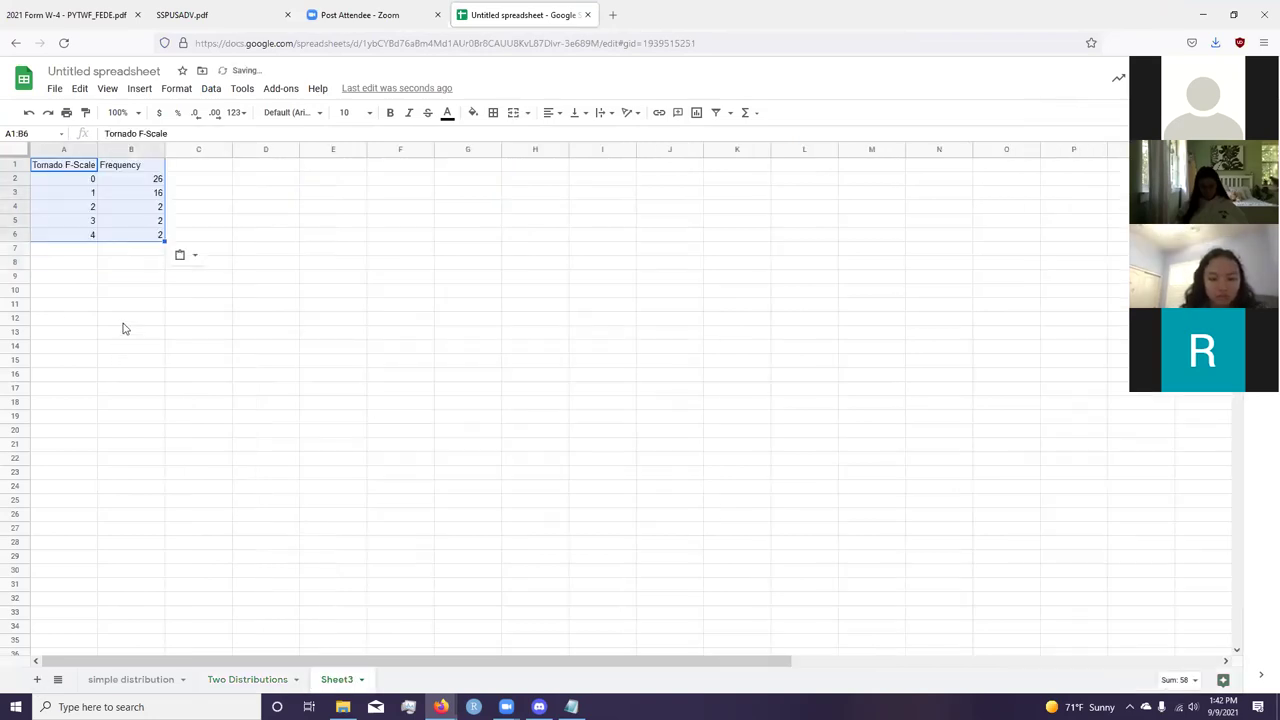
left_click(142, 90)
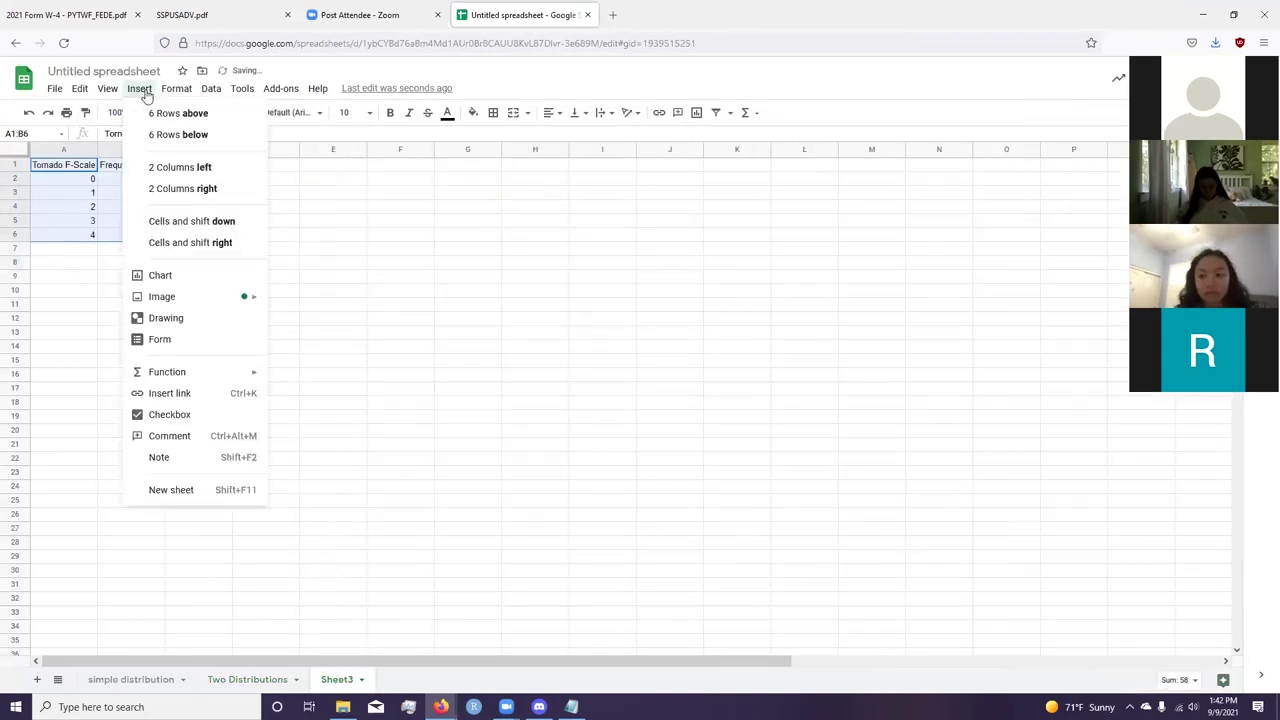
left_click(283, 277)
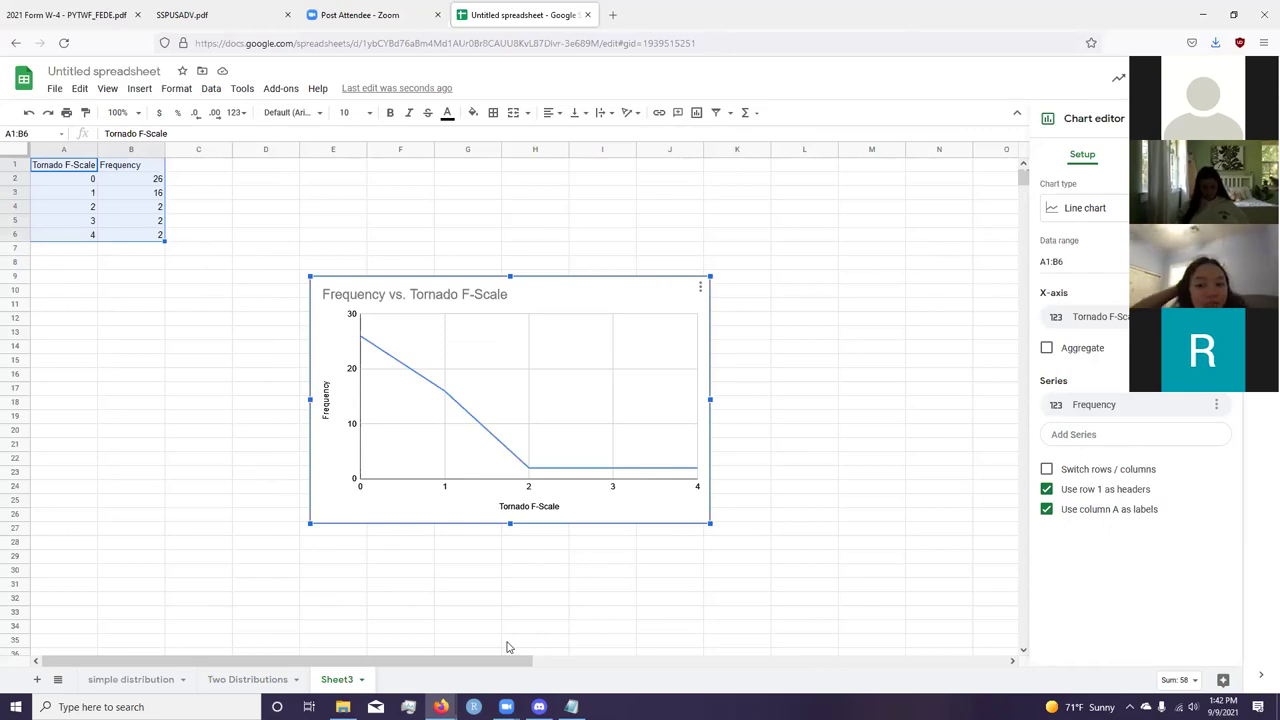
Step: Select the tornado F-scale and frequency values in A2:B6
left_click(71, 178)
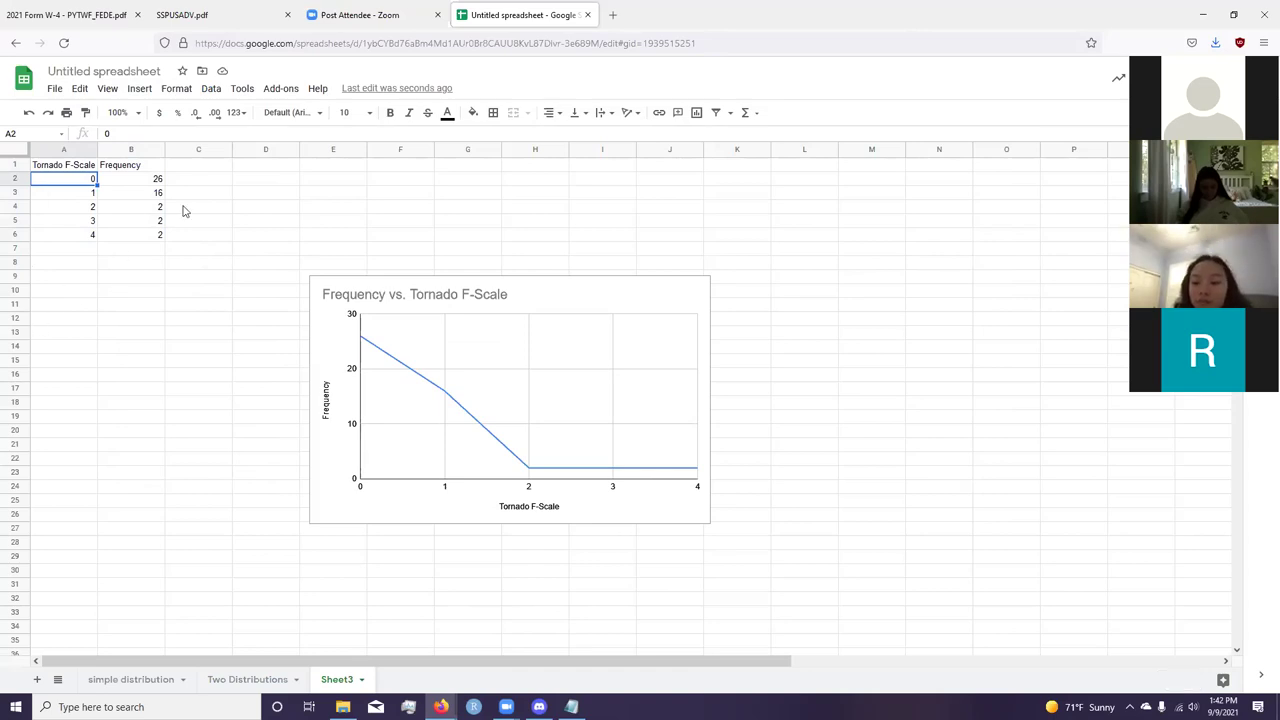
key("ctrl+shift+Right")
key("ctrl+shift+Down")
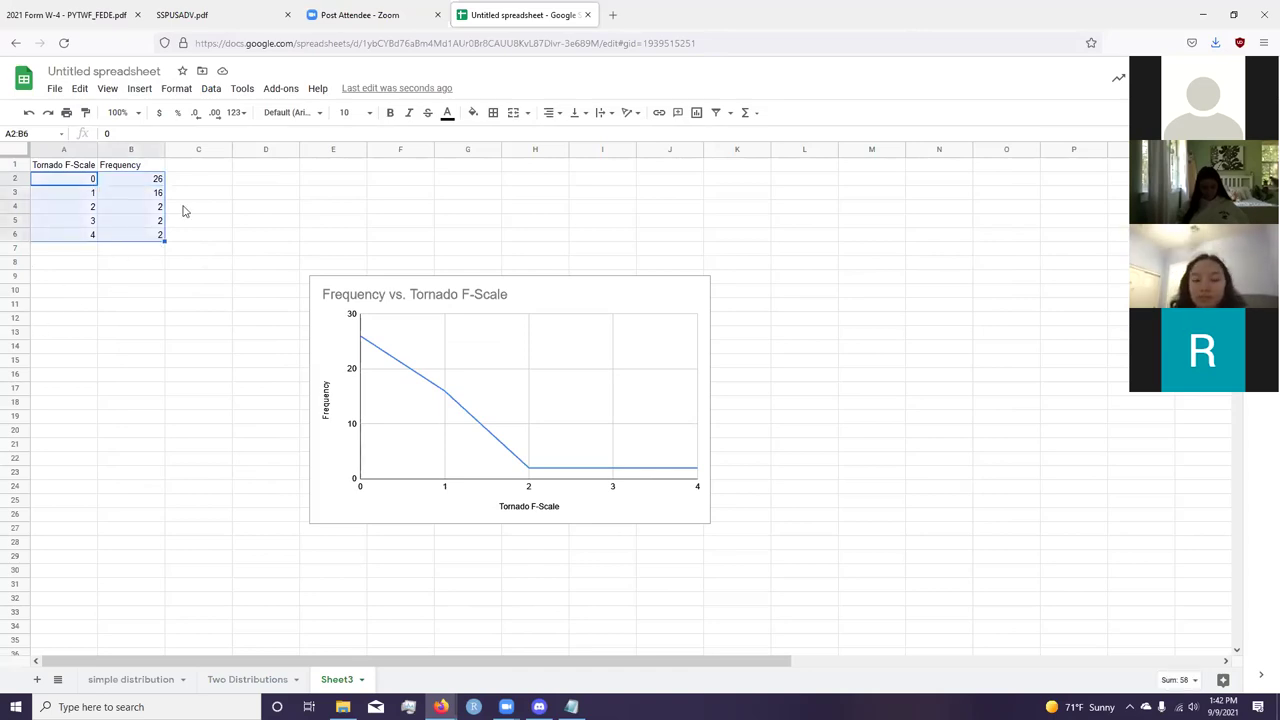